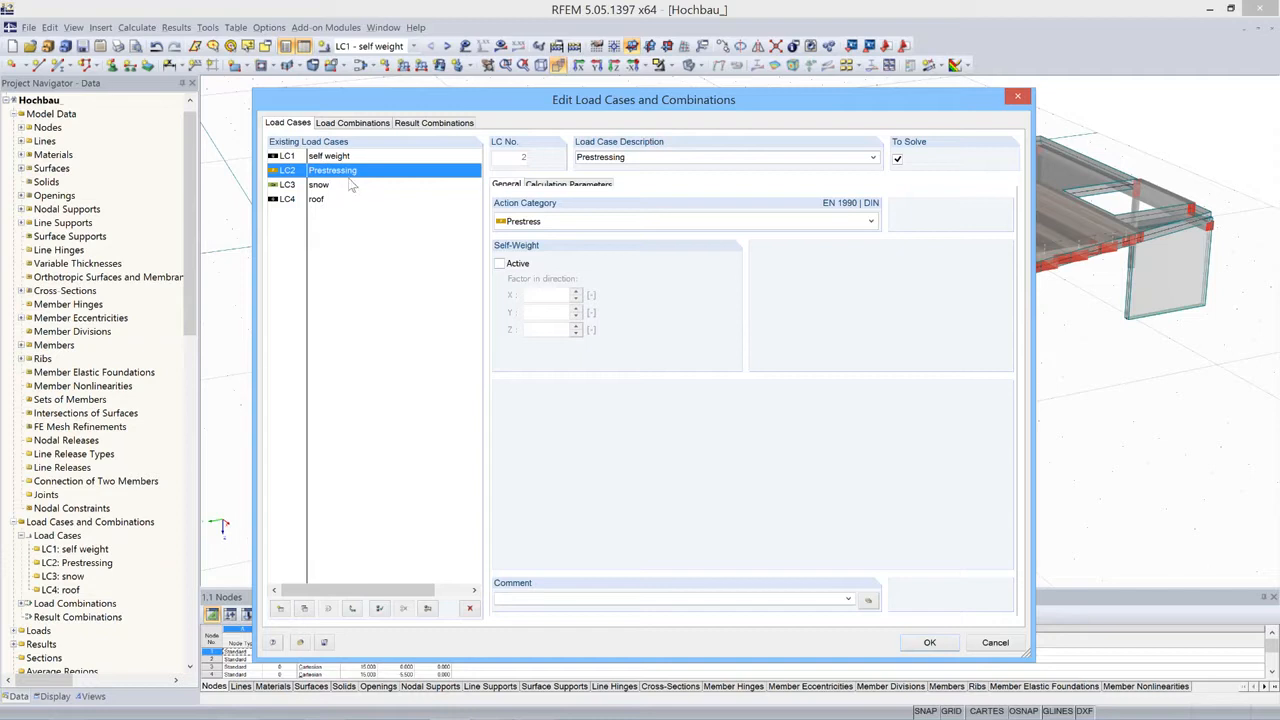
Review the settings of the snow and roof load cases and close the load case dialog without changes.
{"action": "left_click", "coordinate": [331, 187]}
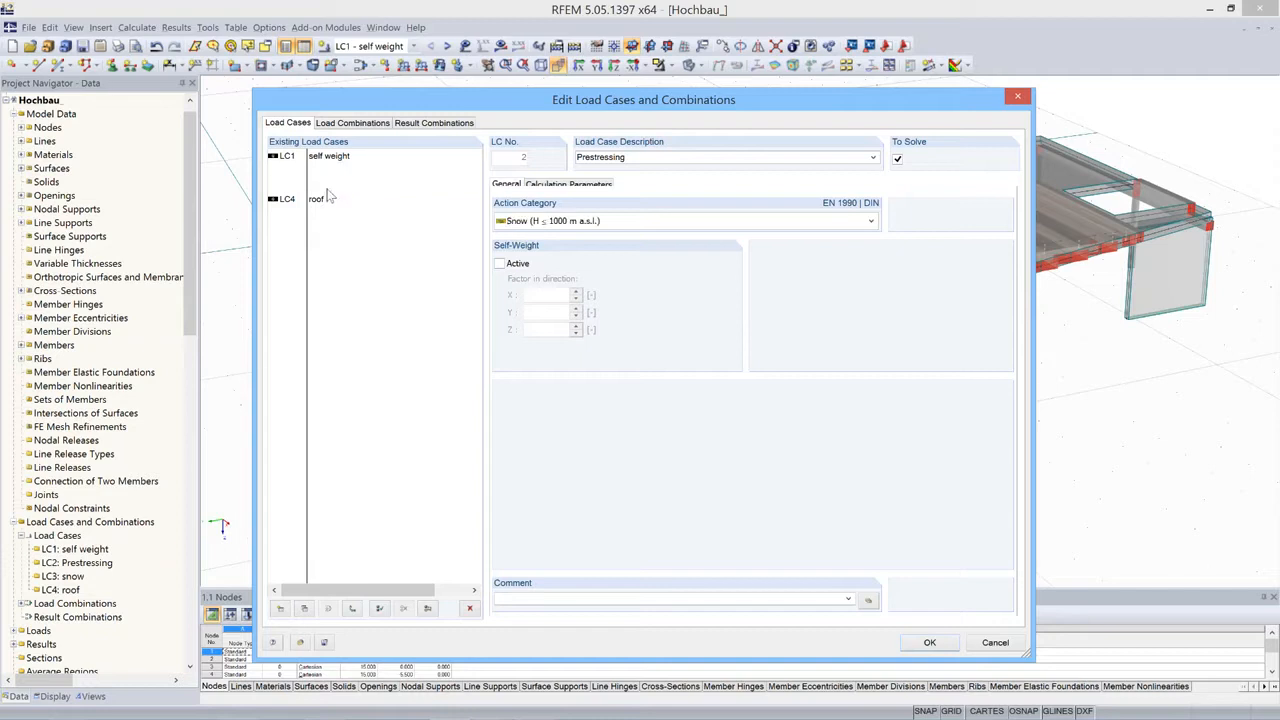
{"action": "left_click", "coordinate": [332, 199]}
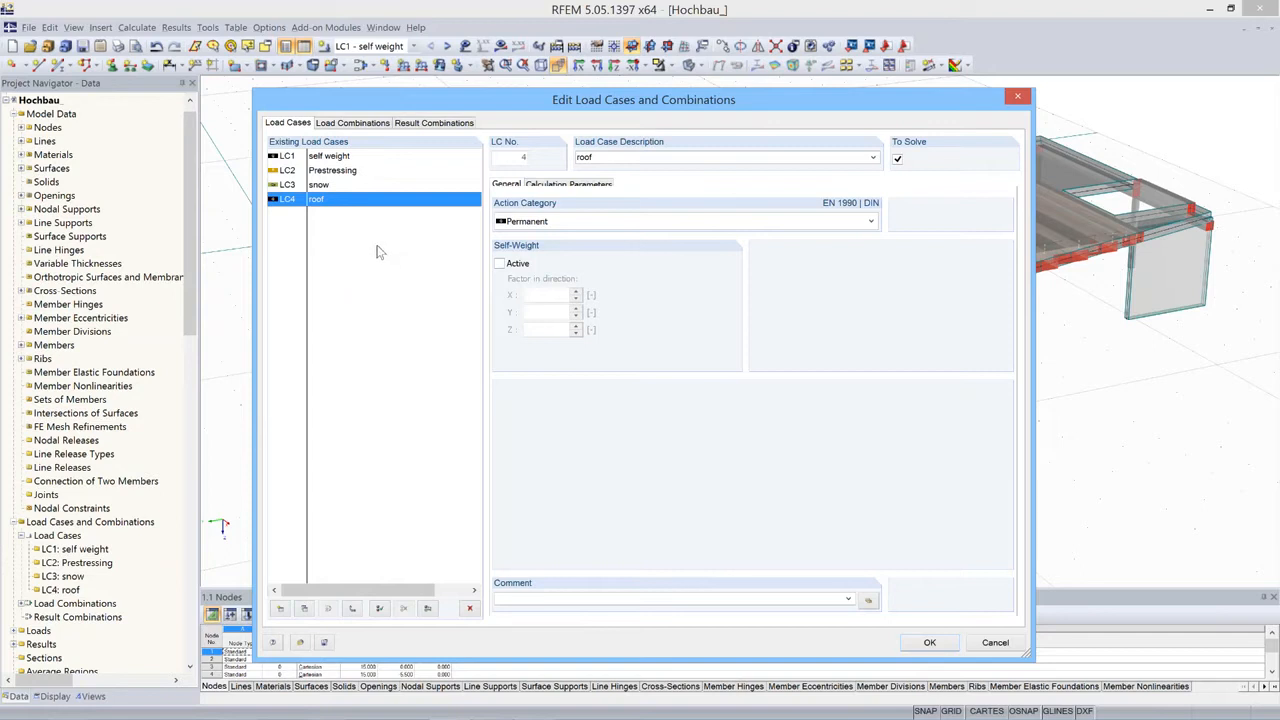
{"action": "left_click", "coordinate": [997, 643]}
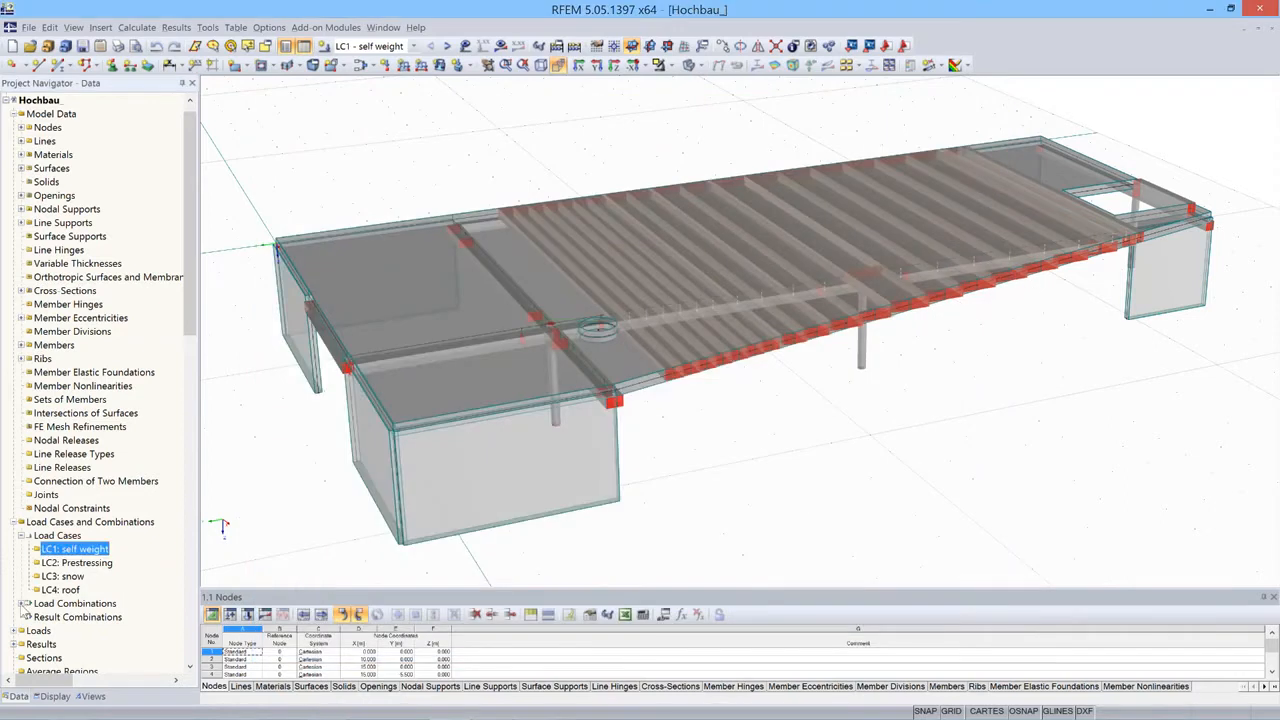
List the model's load combinations and open CO1, the ULS permanent/transient combination, for editing.
{"action": "left_click", "coordinate": [22, 604]}
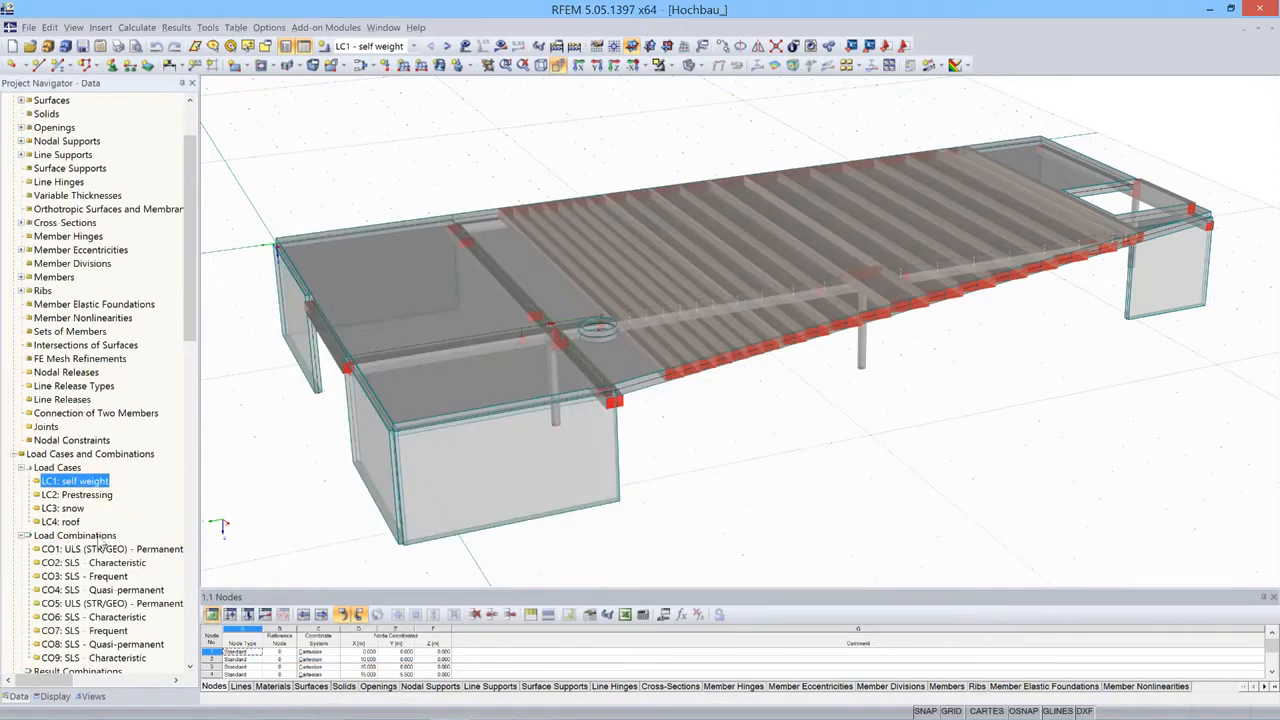
{"action": "left_click", "coordinate": [104, 538]}
{"action": "left_click", "coordinate": [130, 549]}
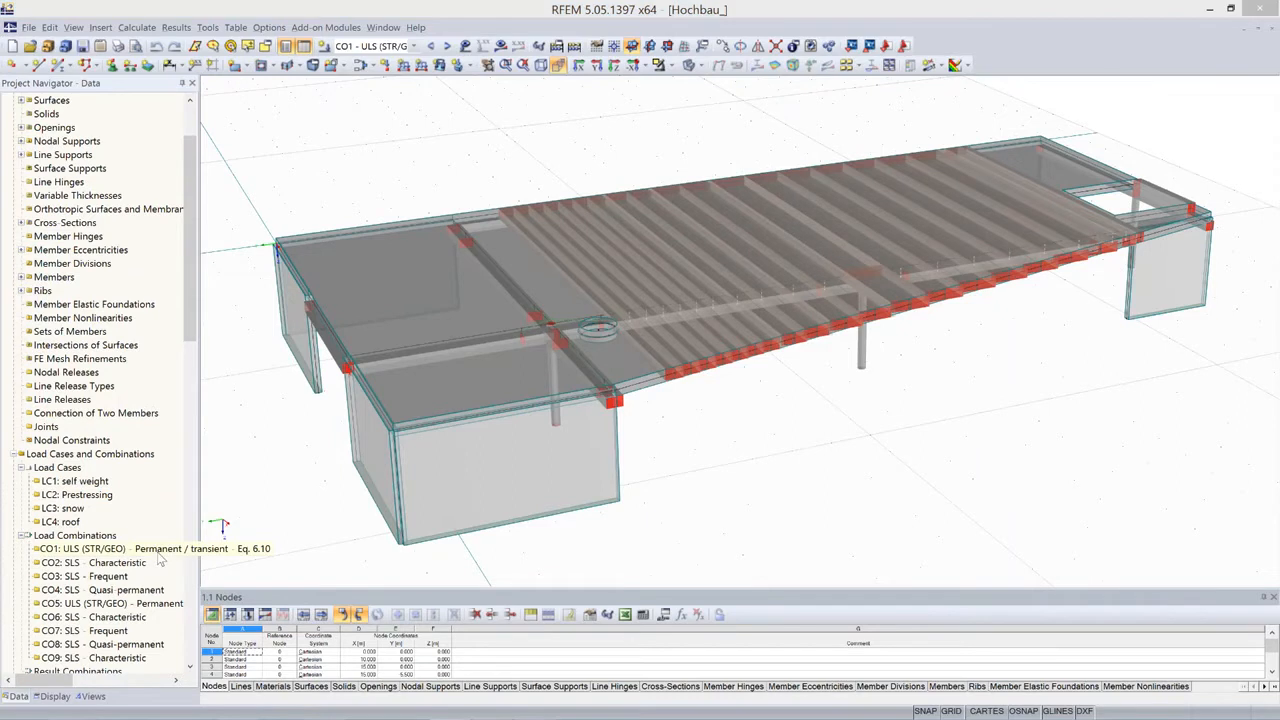
{"action": "double_click", "coordinate": [155, 552]}
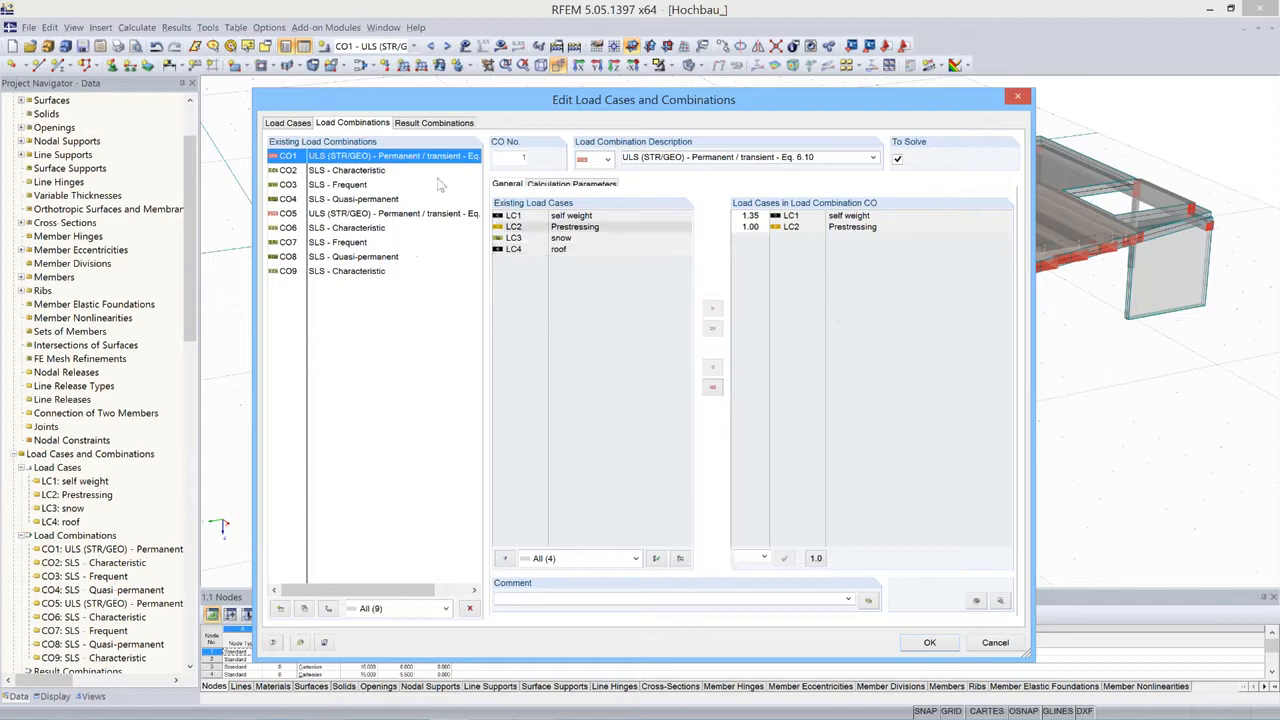
Compare the load cases and factors in load combinations CO1 to CO5 and close the dialog without changes.
{"action": "left_click", "coordinate": [370, 172]}
{"action": "left_click", "coordinate": [365, 186]}
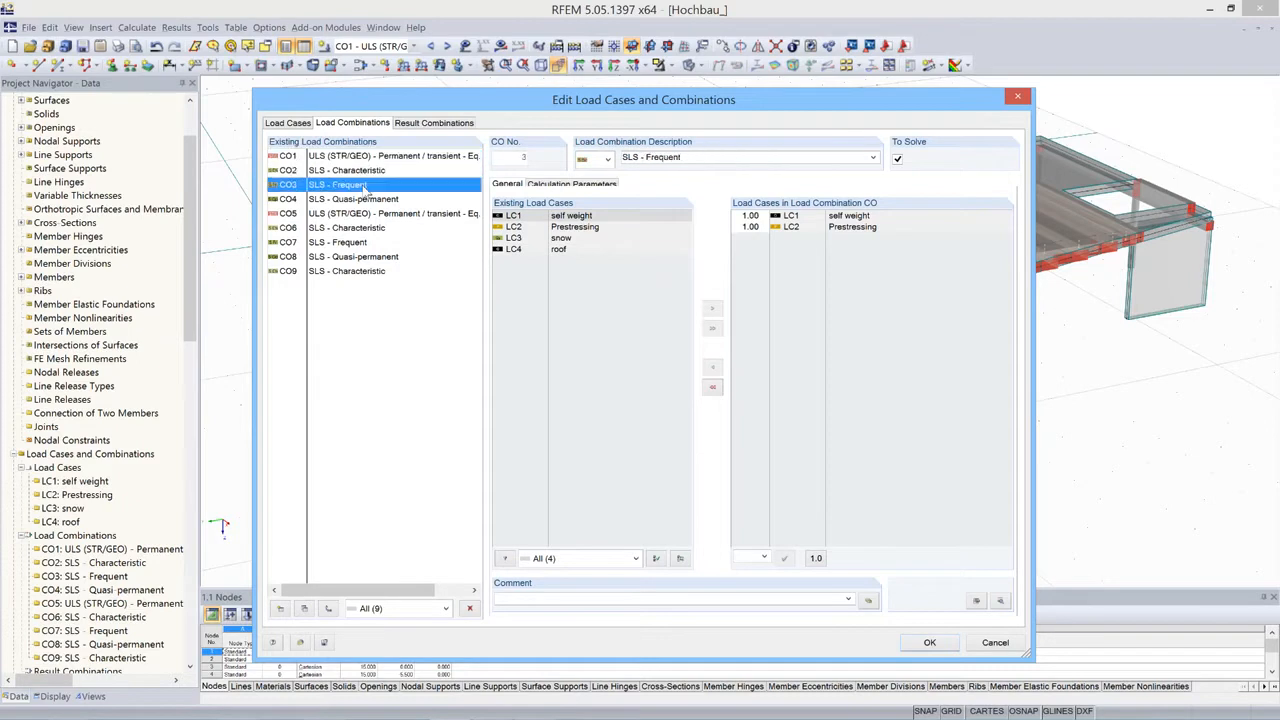
{"action": "left_click", "coordinate": [378, 200]}
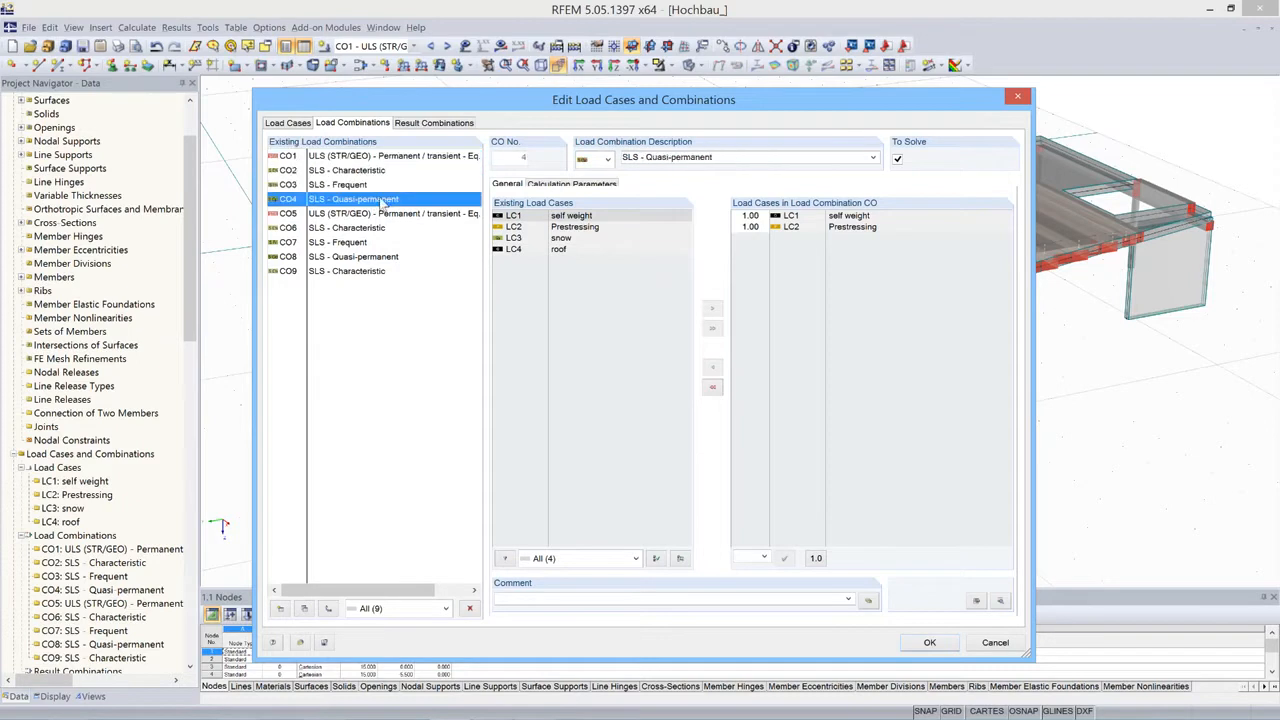
{"action": "left_click", "coordinate": [400, 157]}
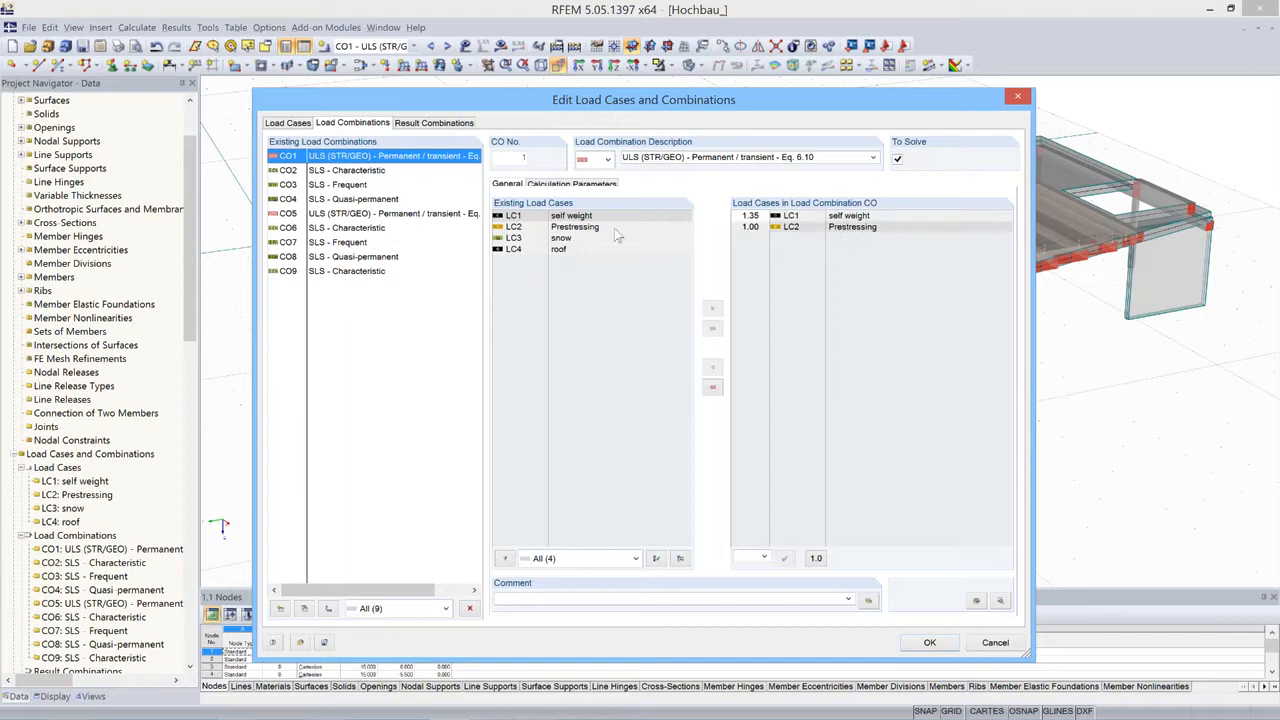
{"action": "left_click", "coordinate": [371, 215]}
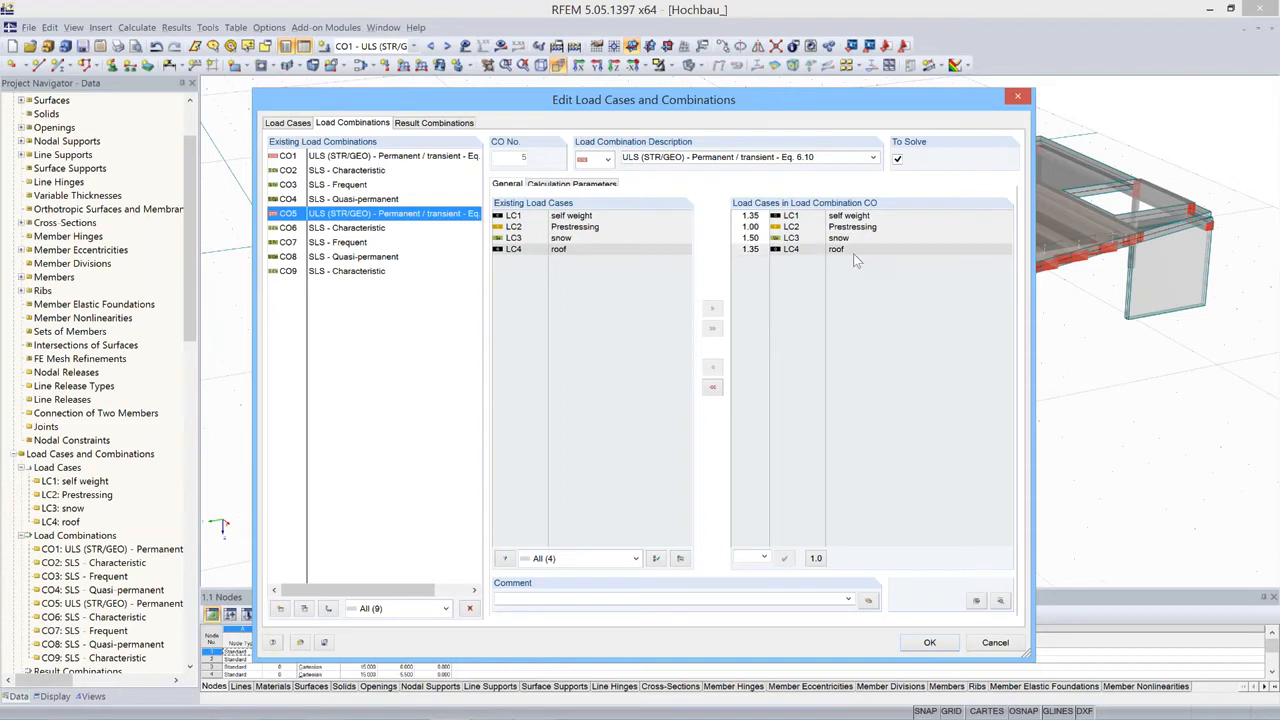
{"action": "left_click", "coordinate": [995, 642]}
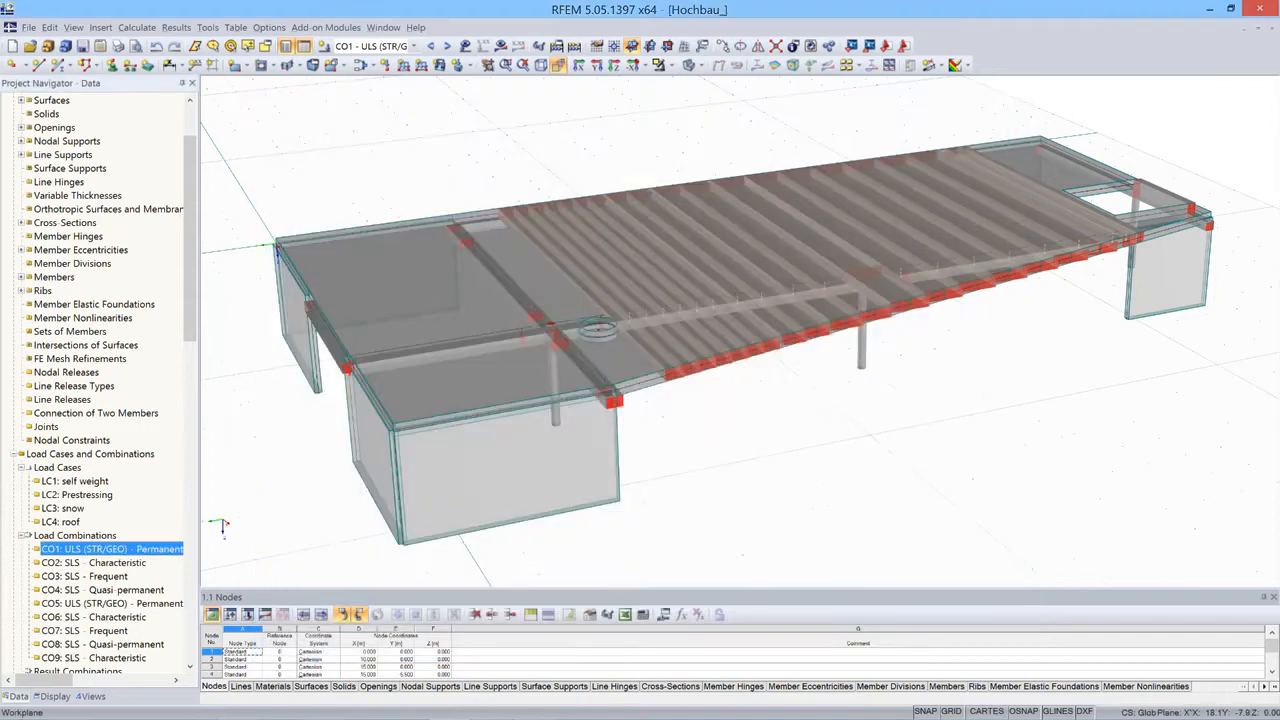
Examine the result beam member 59 along line 51, including its stress integration parameters, and close it without changes.
{"action": "middle_click_drag", "start_coordinate": [737, 406], "coordinate": [729, 409], "text": "ctrl"}
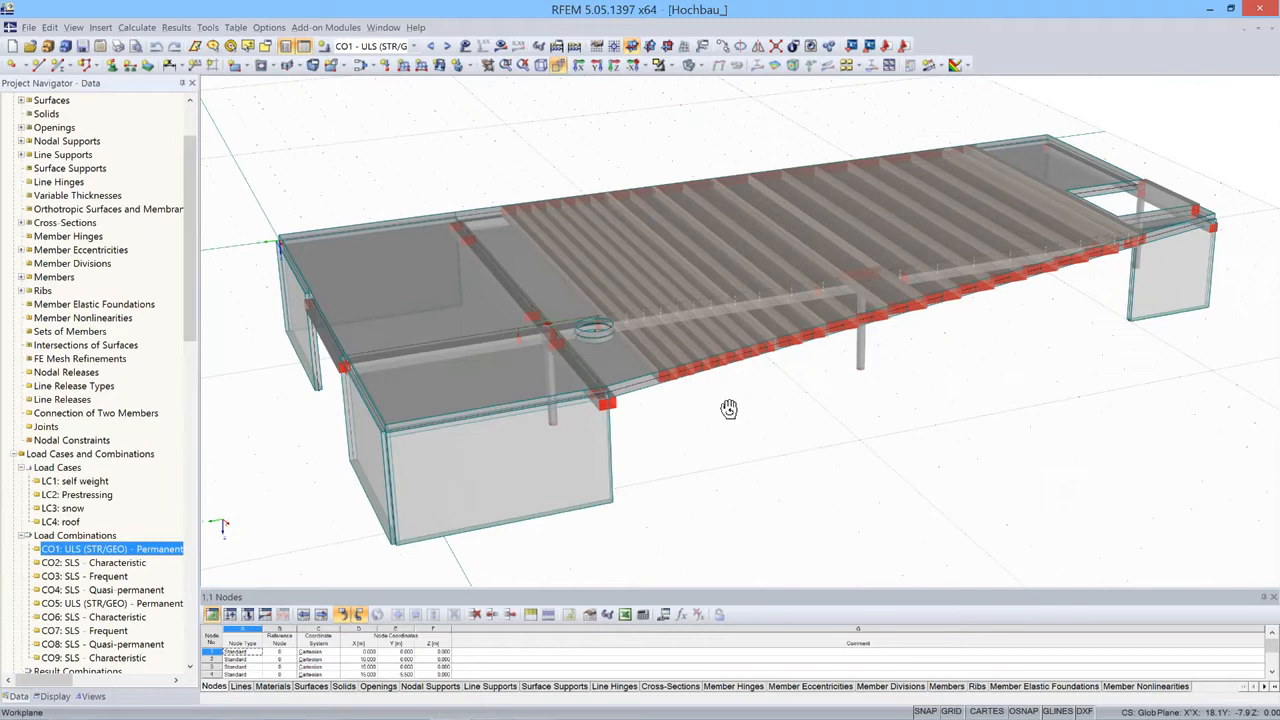
{"action": "middle_click_drag", "start_coordinate": [729, 409], "coordinate": [750, 443], "text": "ctrl"}
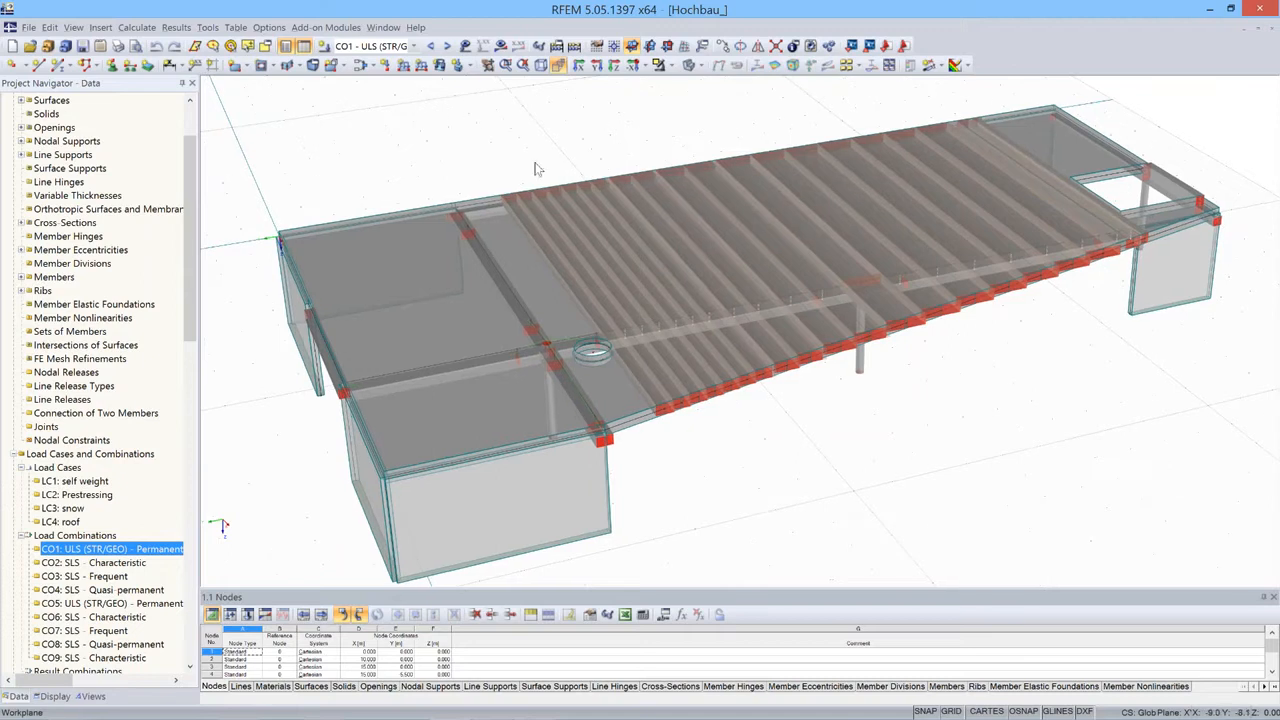
{"action": "left_click", "coordinate": [722, 399]}
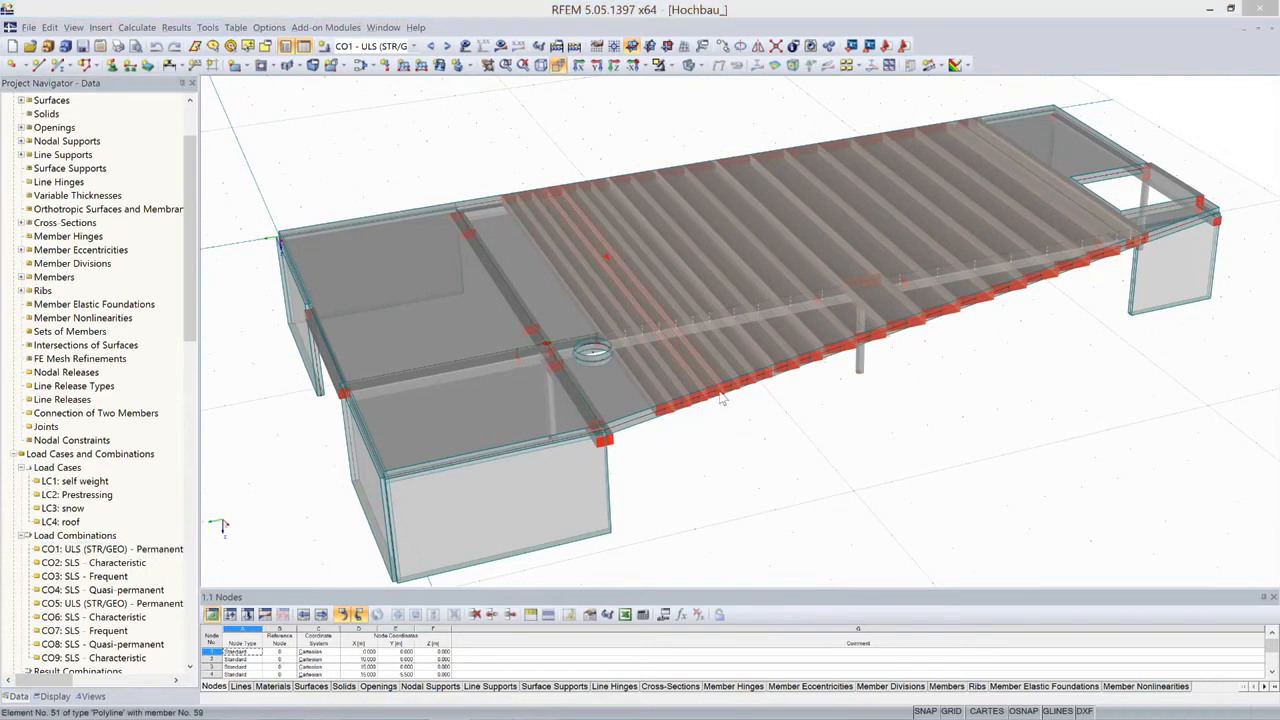
{"action": "double_click", "coordinate": [722, 399]}
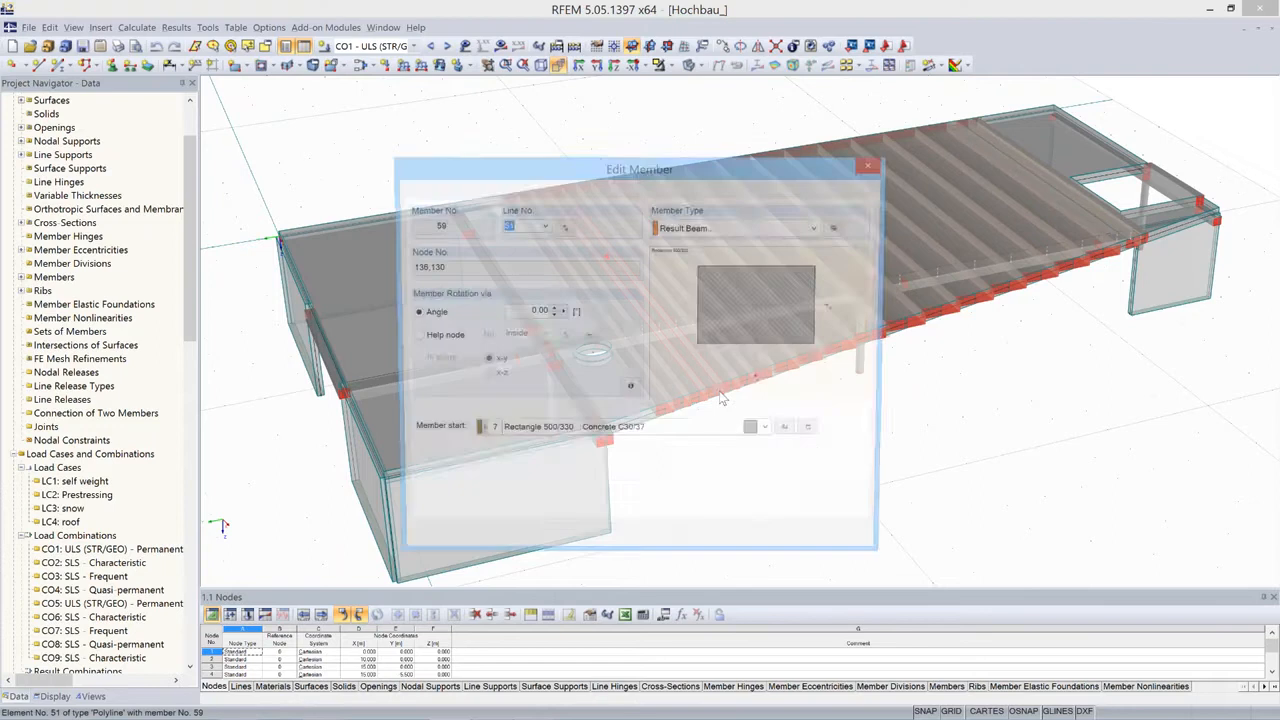
{"action": "left_click_drag", "start_coordinate": [720, 168], "coordinate": [458, 96]}
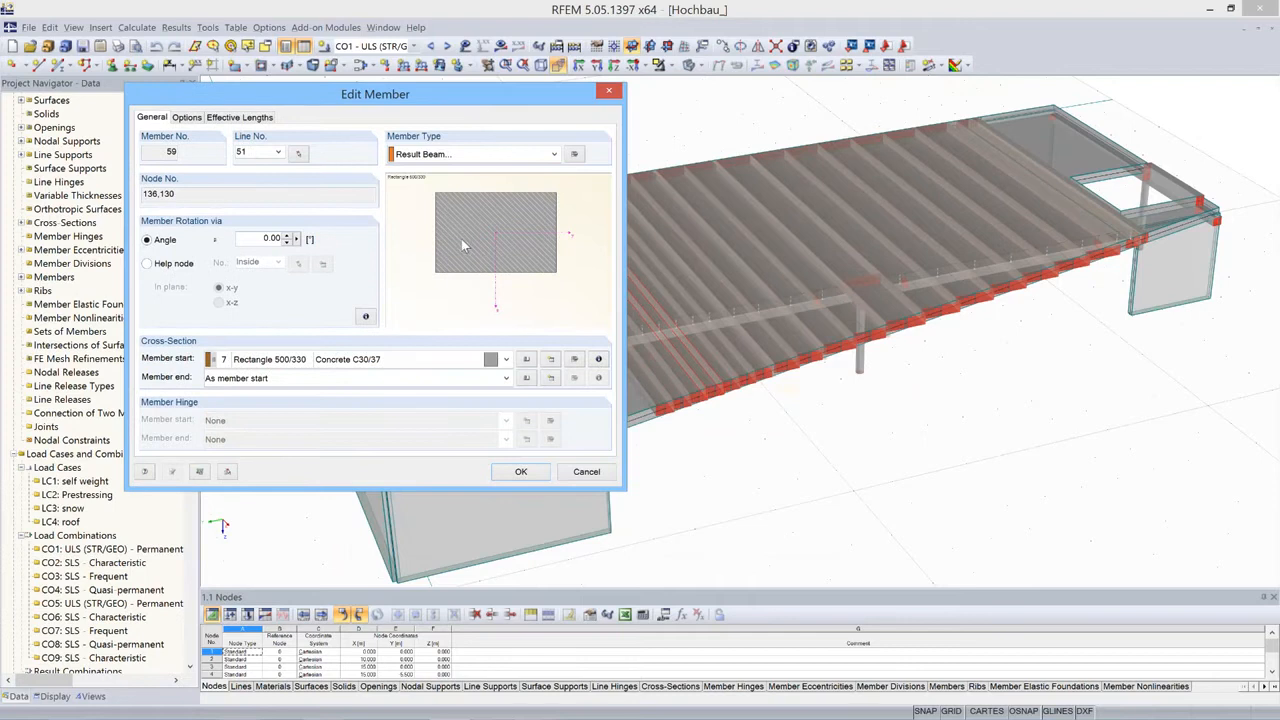
{"action": "left_click", "coordinate": [575, 155]}
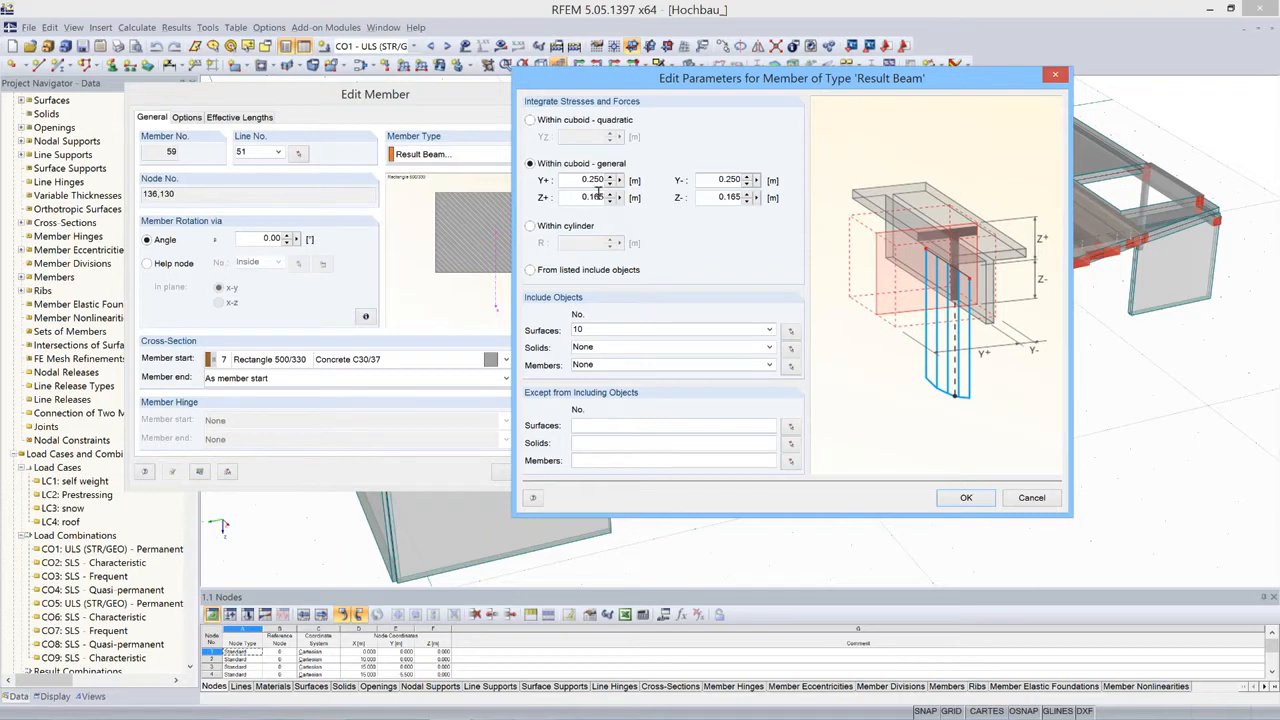
{"action": "left_click", "coordinate": [1055, 501]}
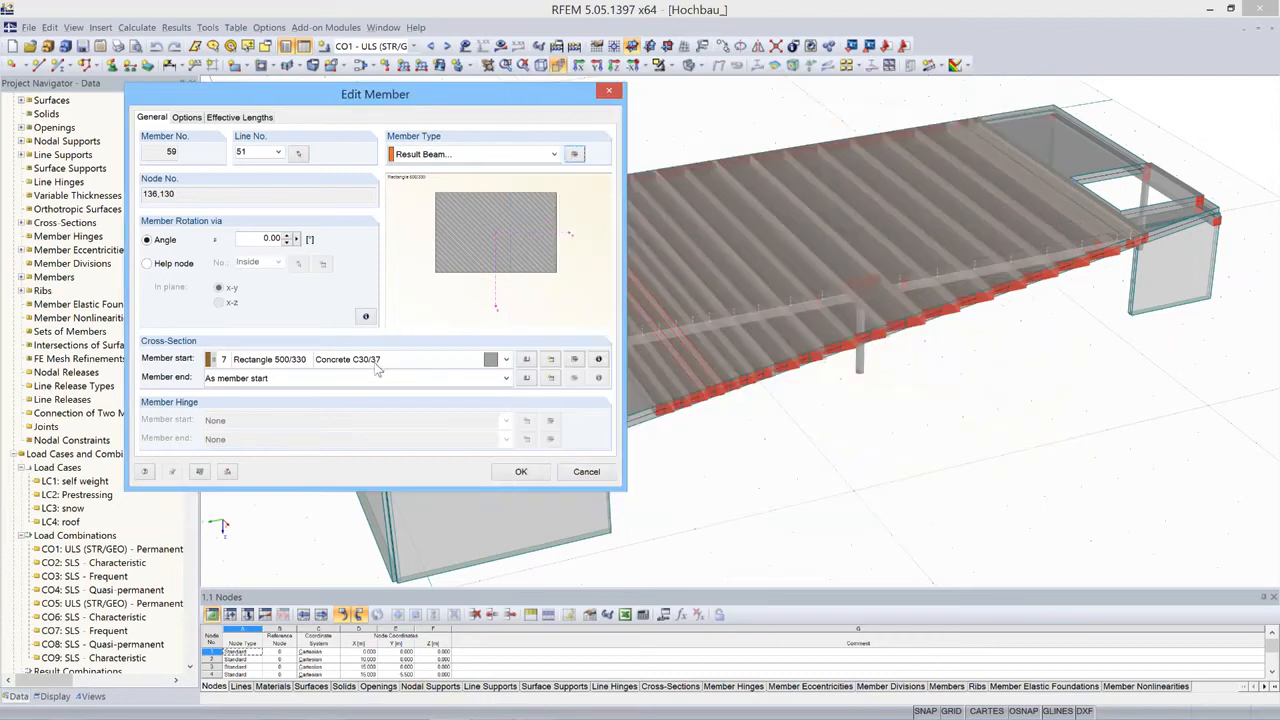
{"action": "left_click", "coordinate": [594, 479]}
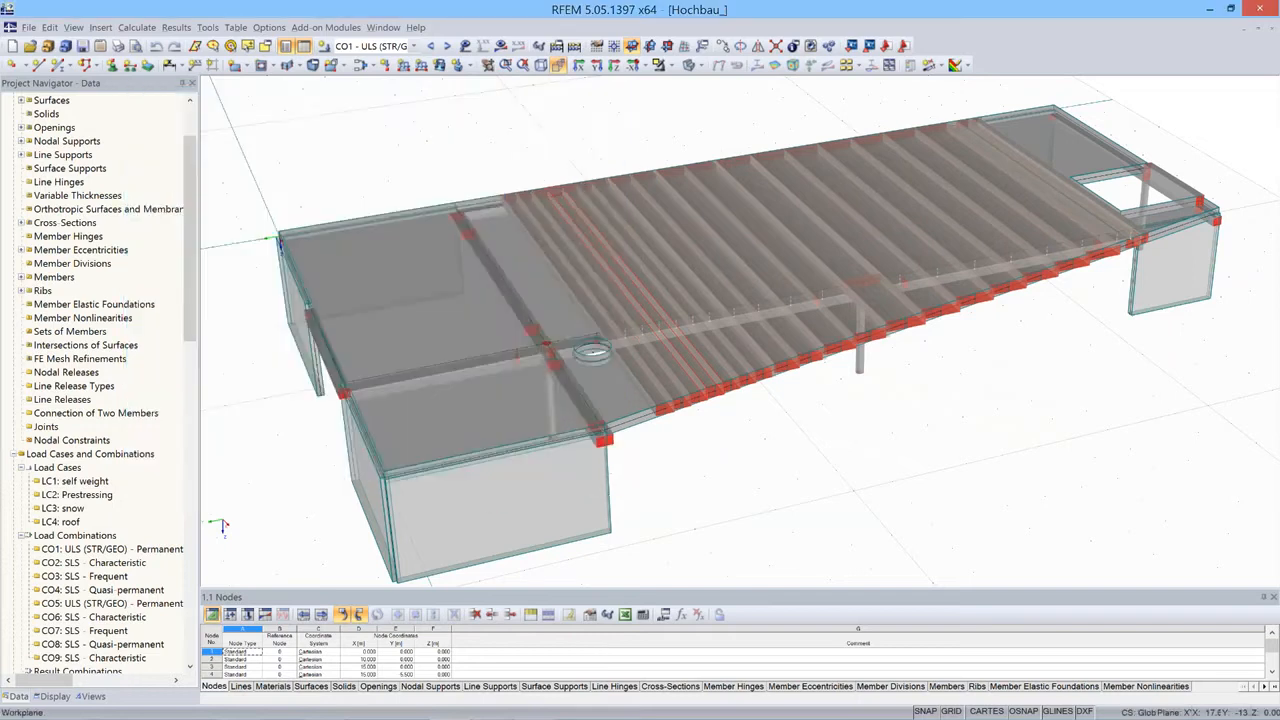
Inspect the ribbed roof slab in the wireframe display model and restore the solid transparent display model.
{"action": "middle_click_drag", "start_coordinate": [932, 415], "coordinate": [862, 398], "text": "ctrl"}
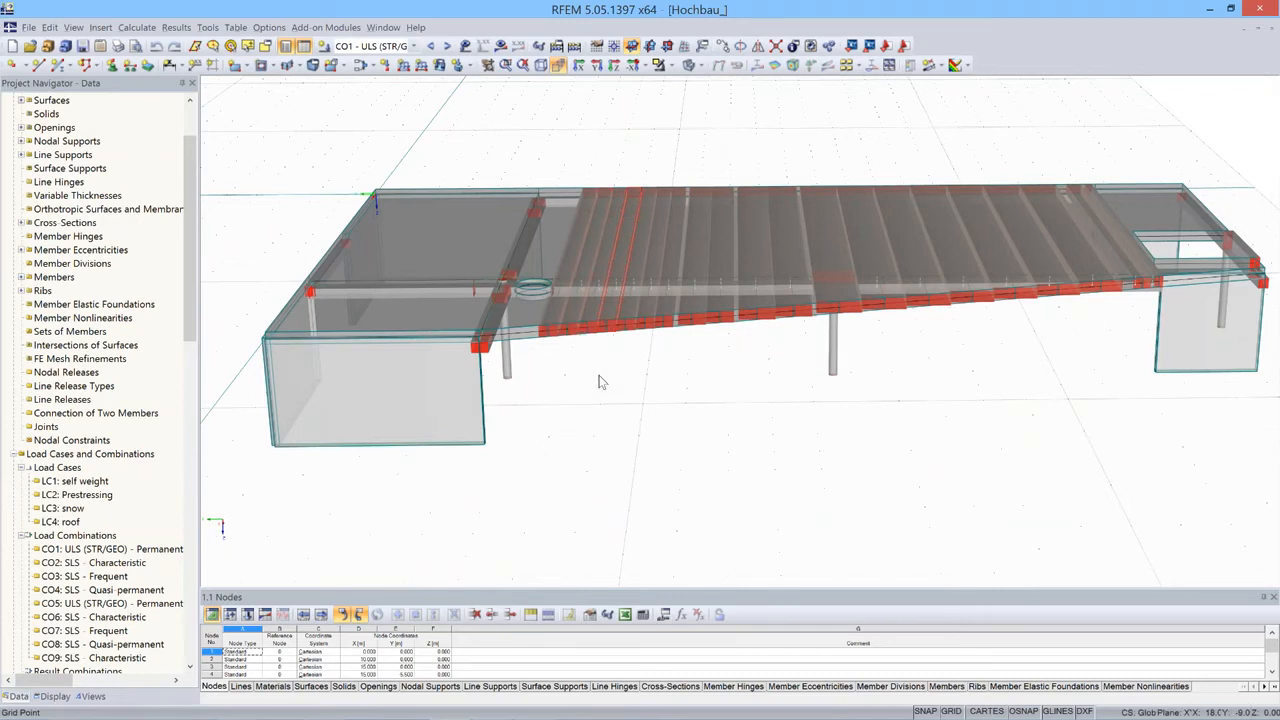
{"action": "scroll", "coordinate": [600, 382], "scroll_direction": "down", "scroll_amount": 1}
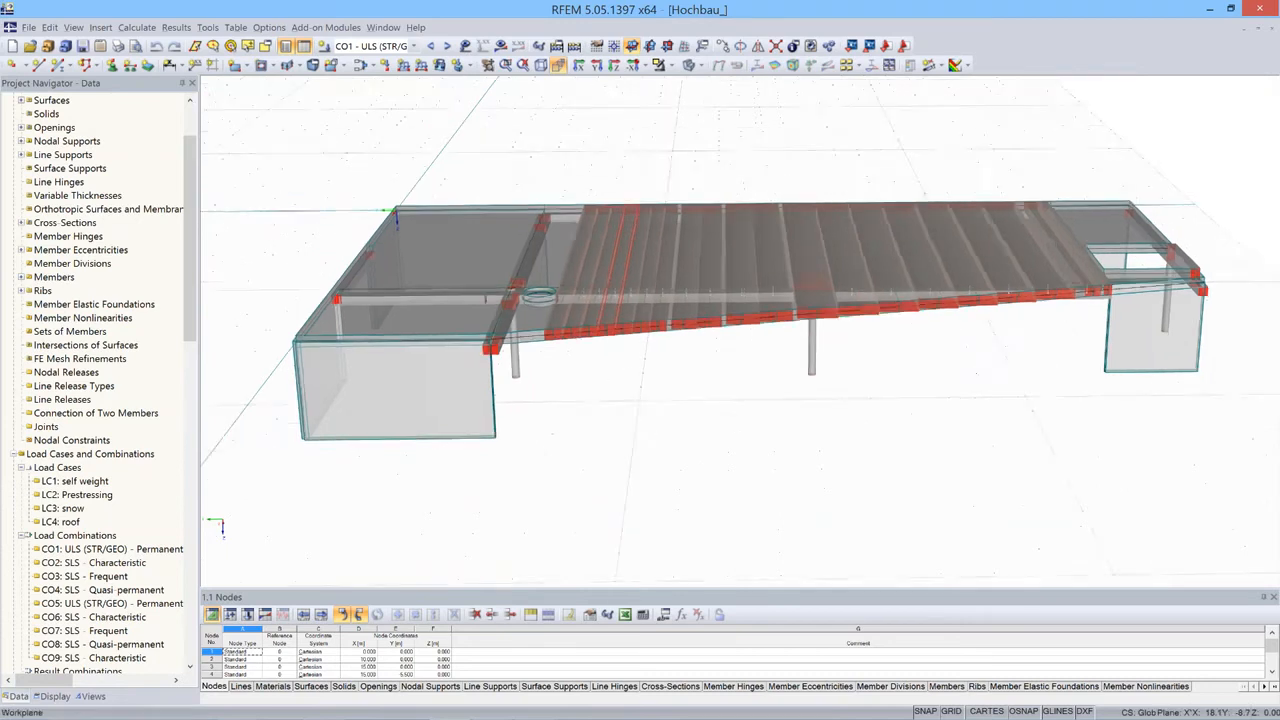
{"action": "middle_click_drag", "start_coordinate": [602, 383], "coordinate": [675, 445], "text": "ctrl"}
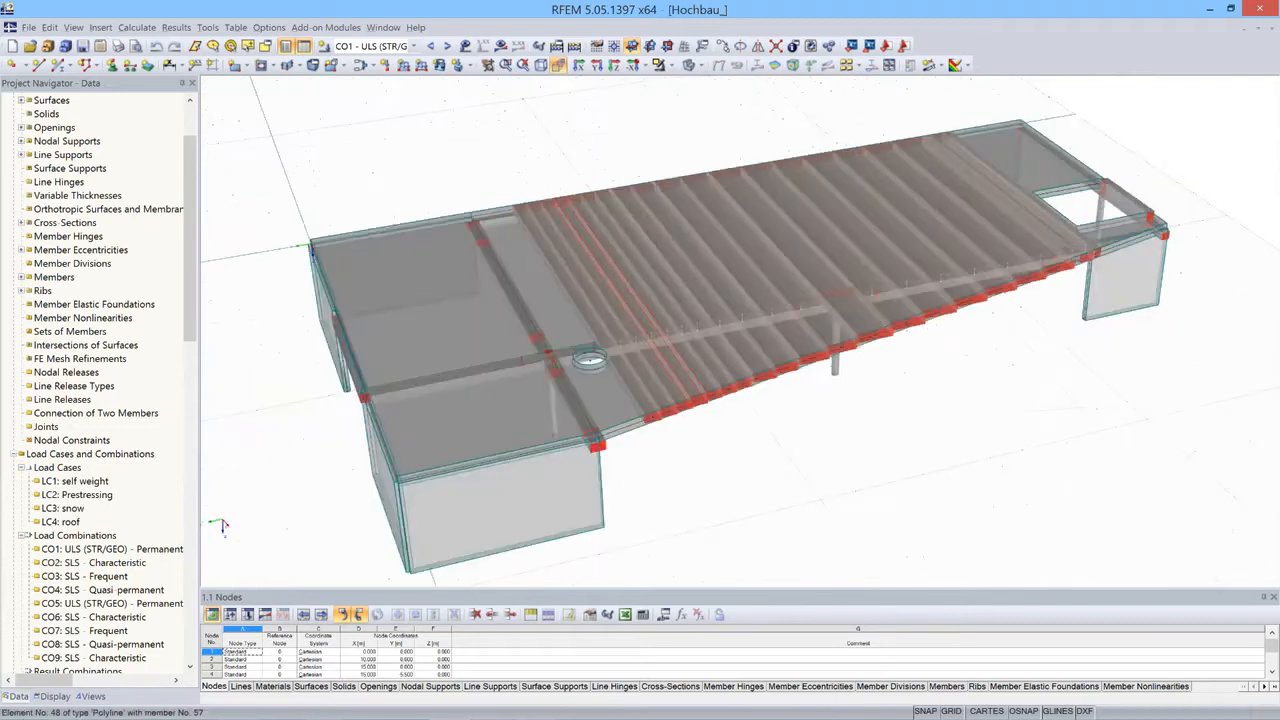
{"action": "left_click", "coordinate": [697, 65]}
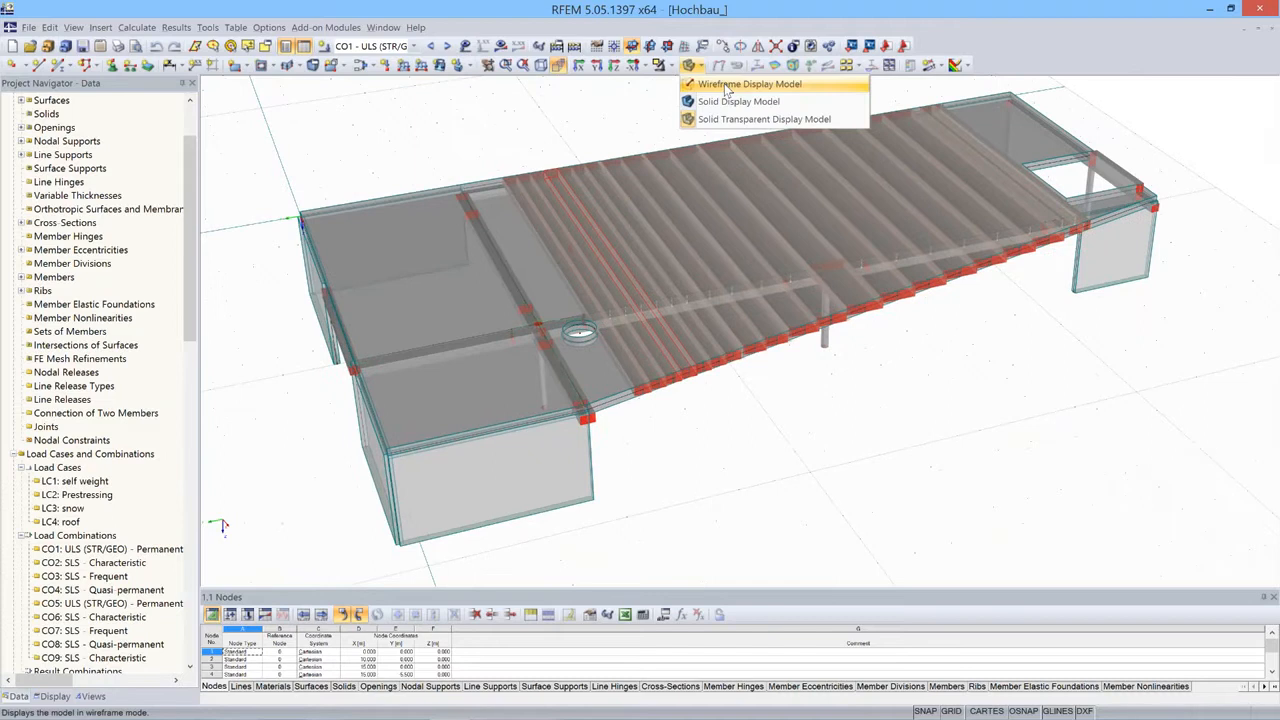
{"action": "left_click", "coordinate": [727, 85]}
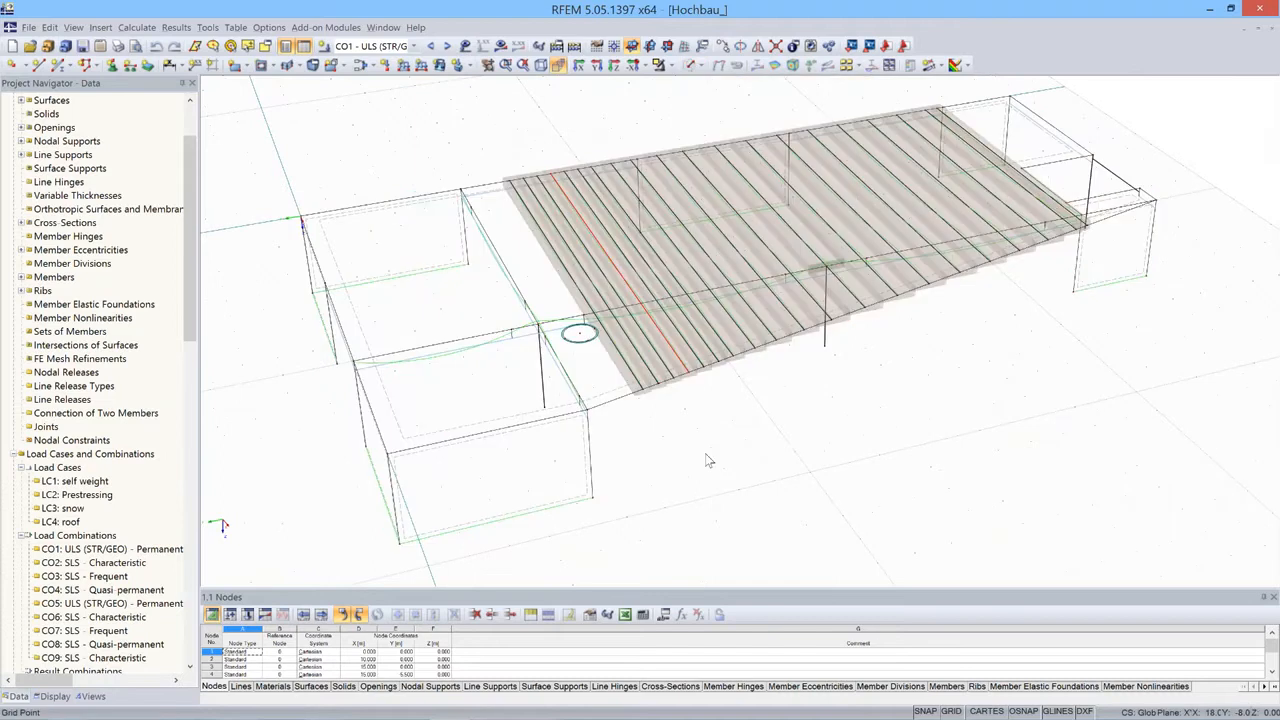
{"action": "middle_click_drag", "start_coordinate": [706, 460], "coordinate": [697, 432], "text": "ctrl"}
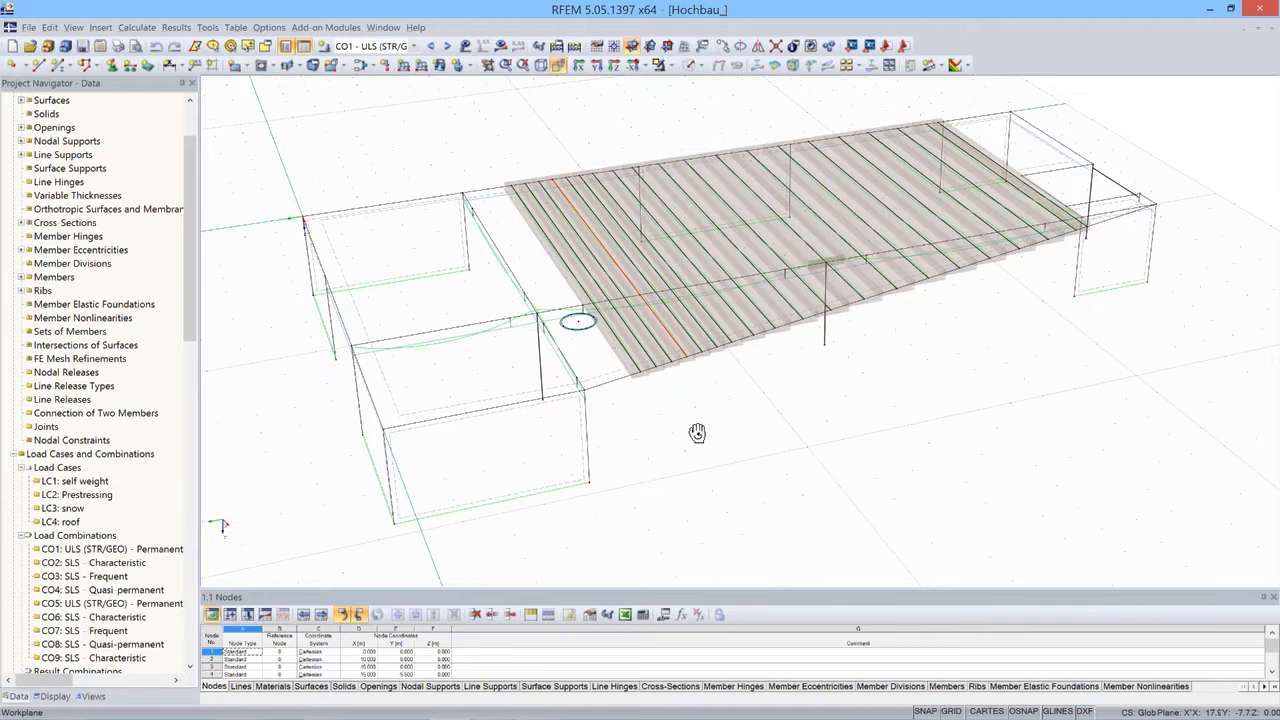
{"action": "scroll", "coordinate": [700, 340], "scroll_direction": "up", "scroll_amount": 3}
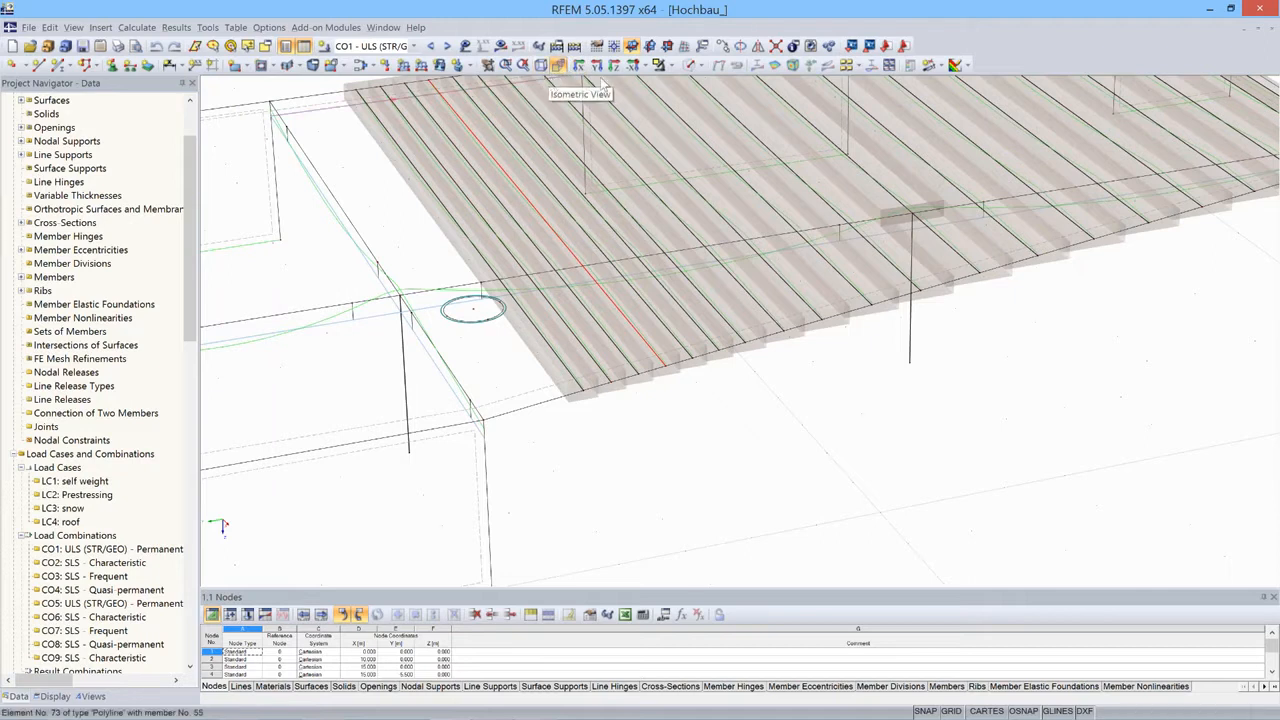
{"action": "left_click", "coordinate": [703, 66]}
{"action": "left_click", "coordinate": [735, 120]}
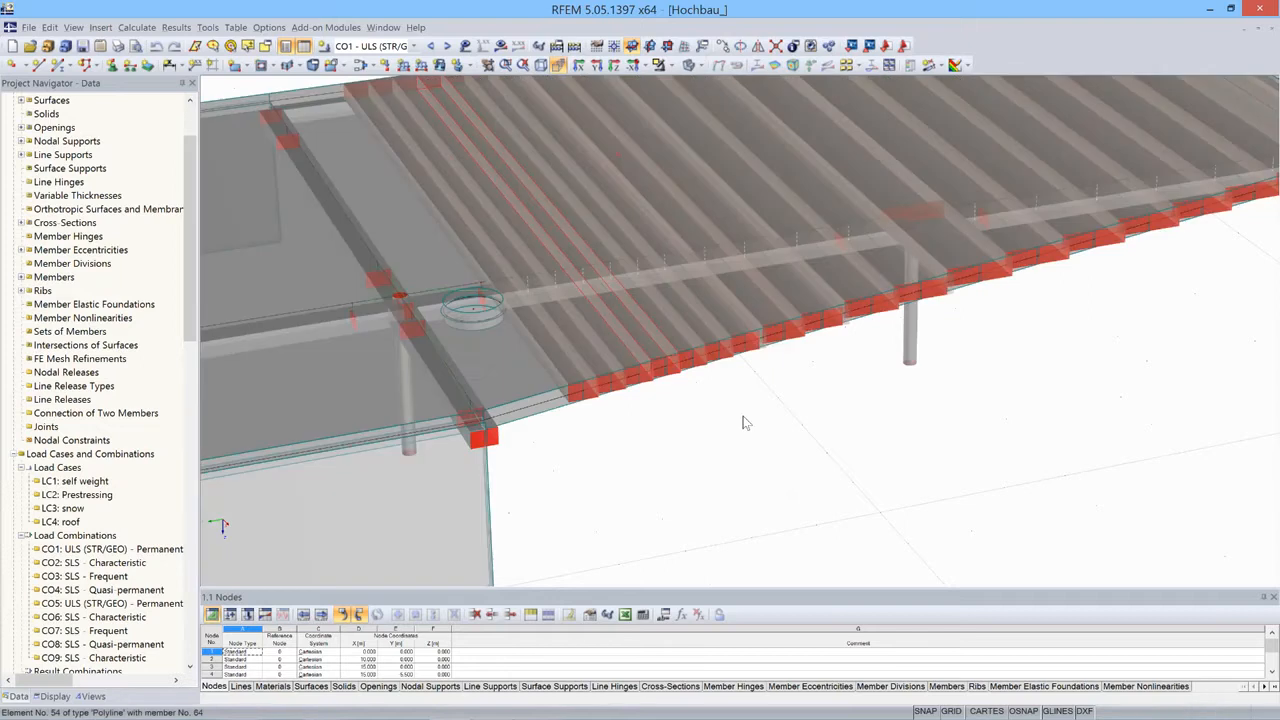
View the slab from below, examine the properties of rib member 62 on line 15, and close them without changes.
{"action": "middle_click_drag", "start_coordinate": [743, 423], "coordinate": [743, 350], "text": "ctrl"}
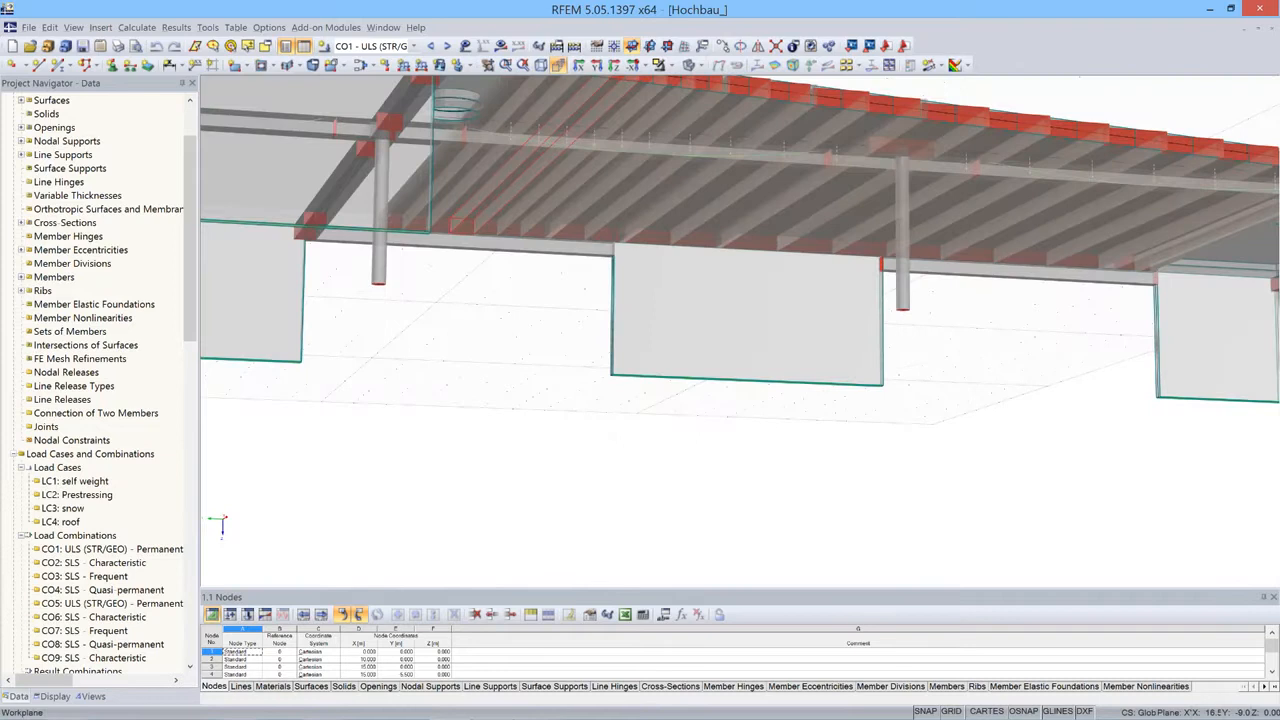
{"action": "middle_click_drag", "start_coordinate": [412, 140], "coordinate": [484, 276]}
{"action": "double_click", "coordinate": [484, 276]}
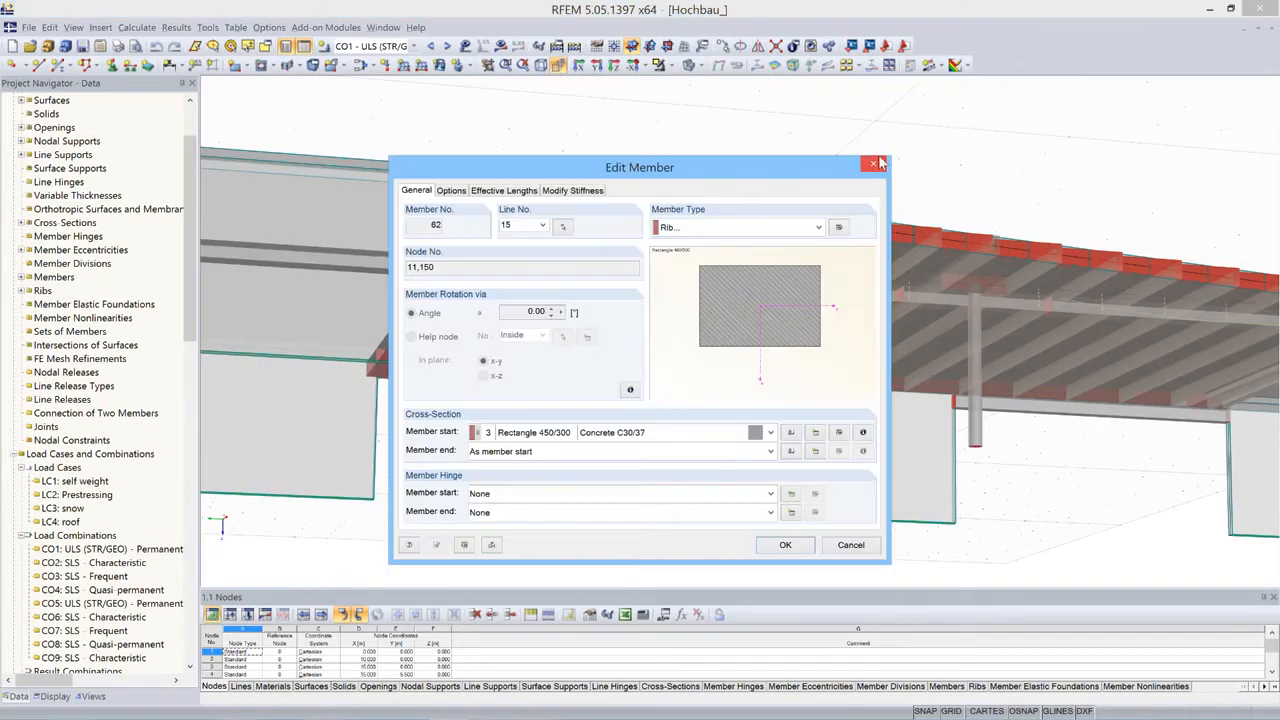
{"action": "left_click", "coordinate": [851, 545]}
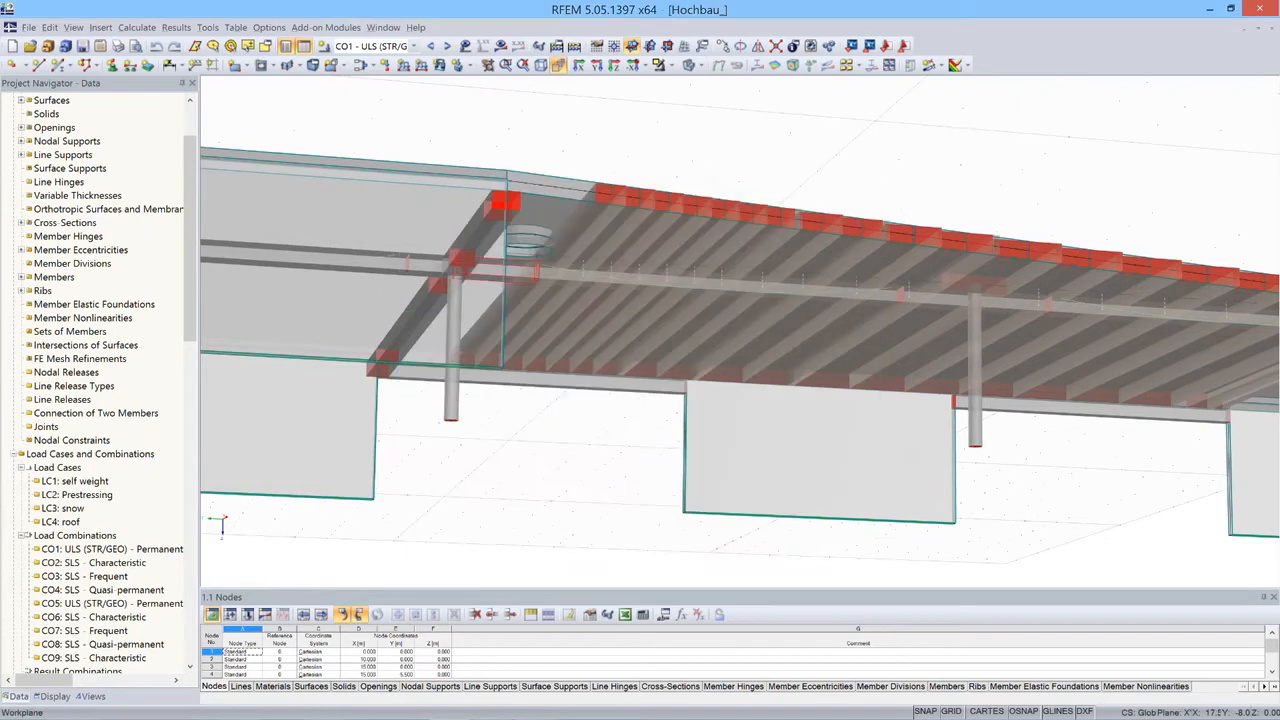
View the ribbed slab and its result beams from above and start the external RF-TENDON module for designing prestressed concrete members.
{"action": "middle_click_drag", "start_coordinate": [700, 150], "coordinate": [721, 287]}
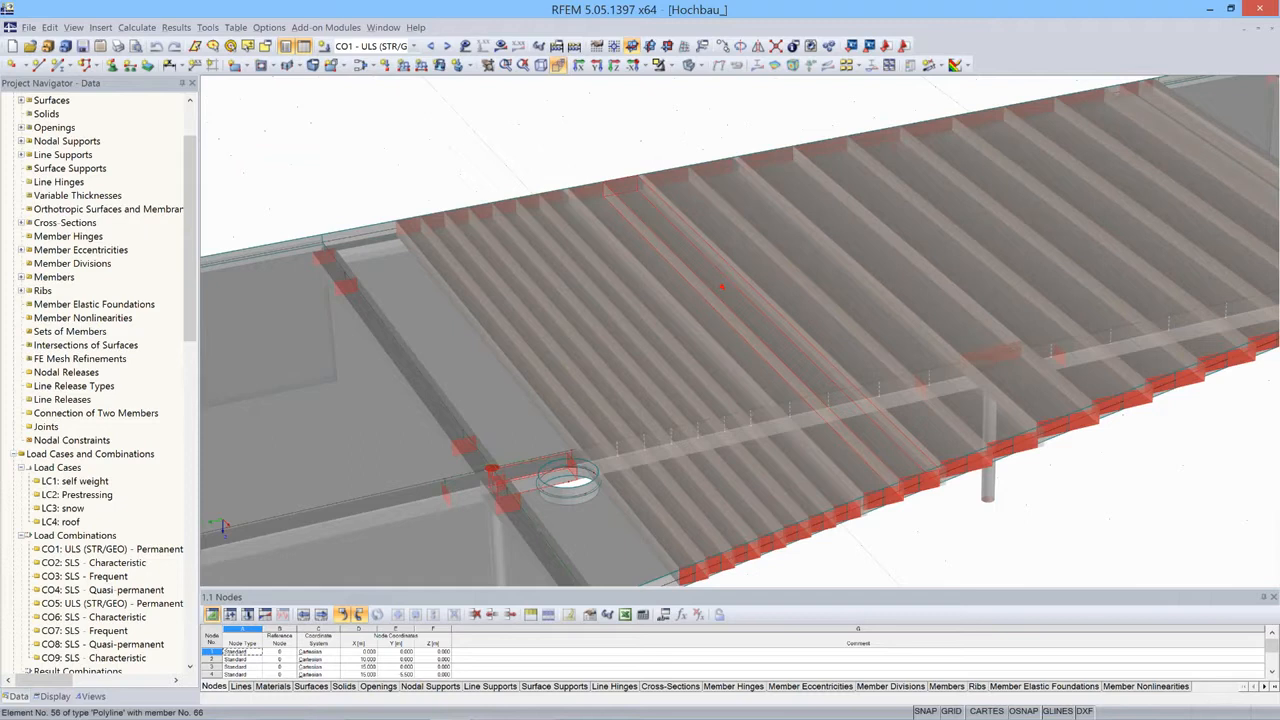
{"action": "middle_click_drag", "start_coordinate": [721, 287], "coordinate": [566, 404], "text": "ctrl"}
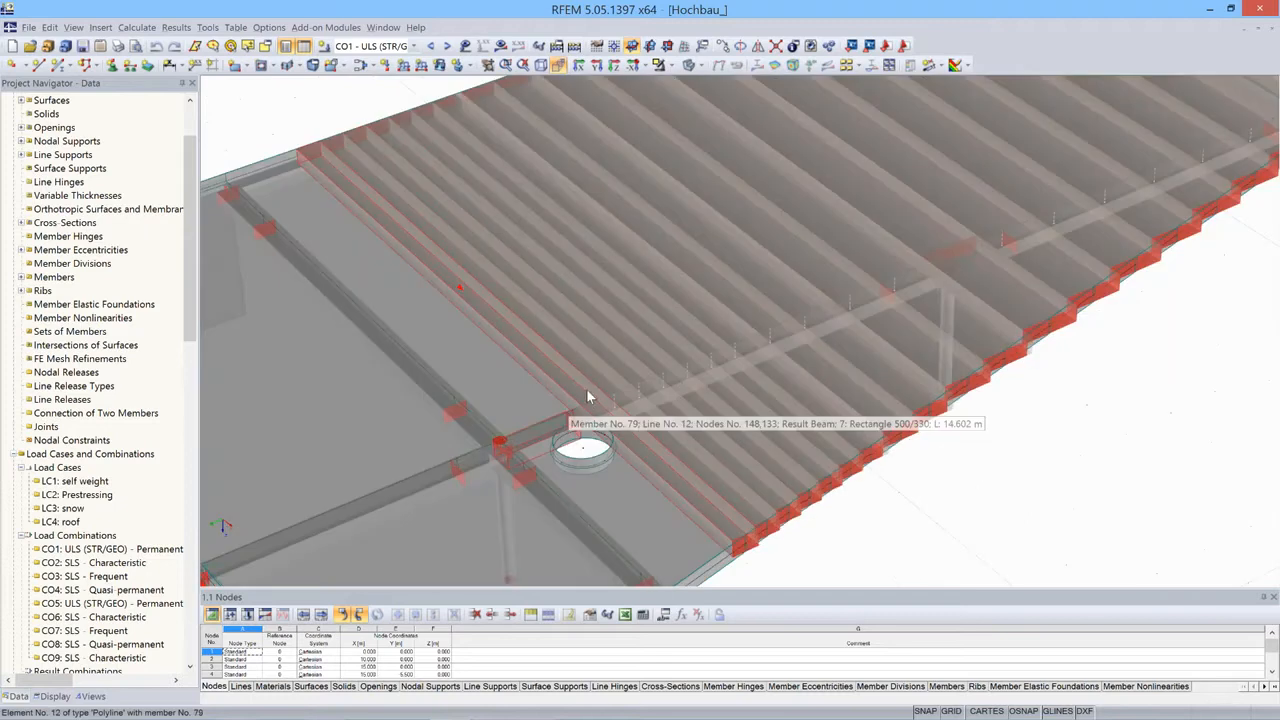
{"action": "left_click", "coordinate": [350, 28]}
{"action": "mouse_move", "coordinate": [380, 245]}
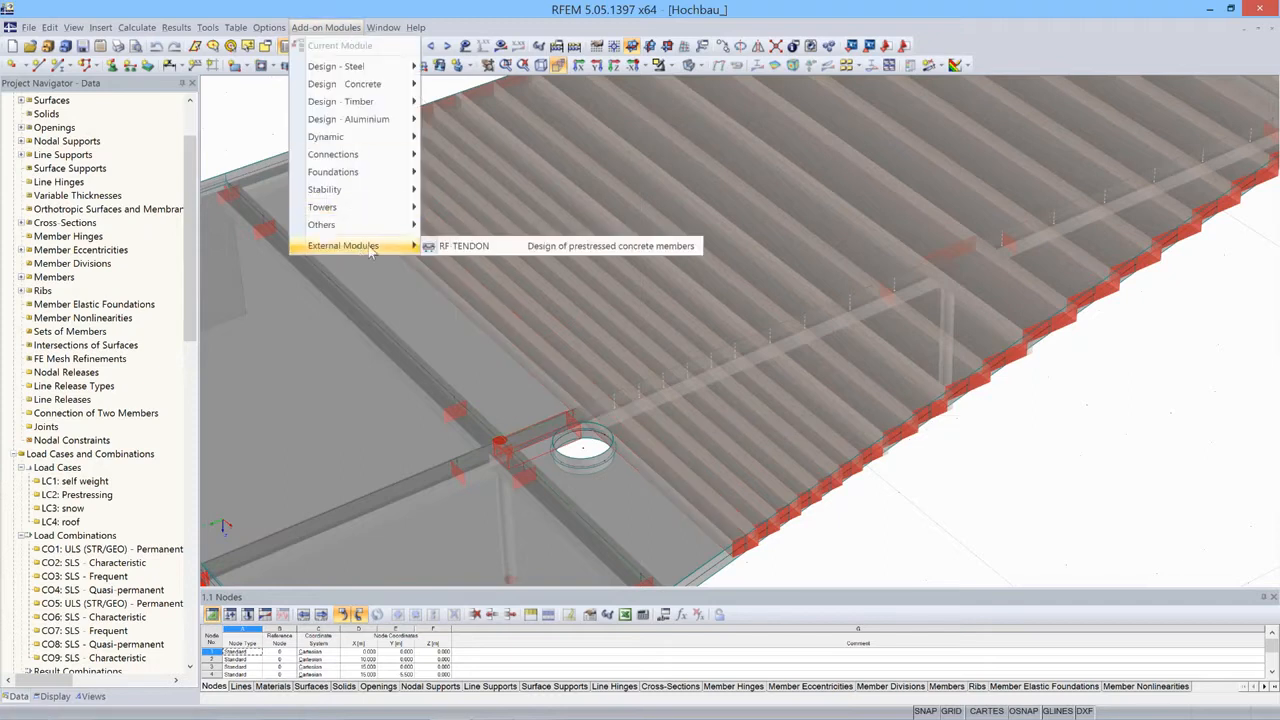
{"action": "left_click", "coordinate": [519, 246]}
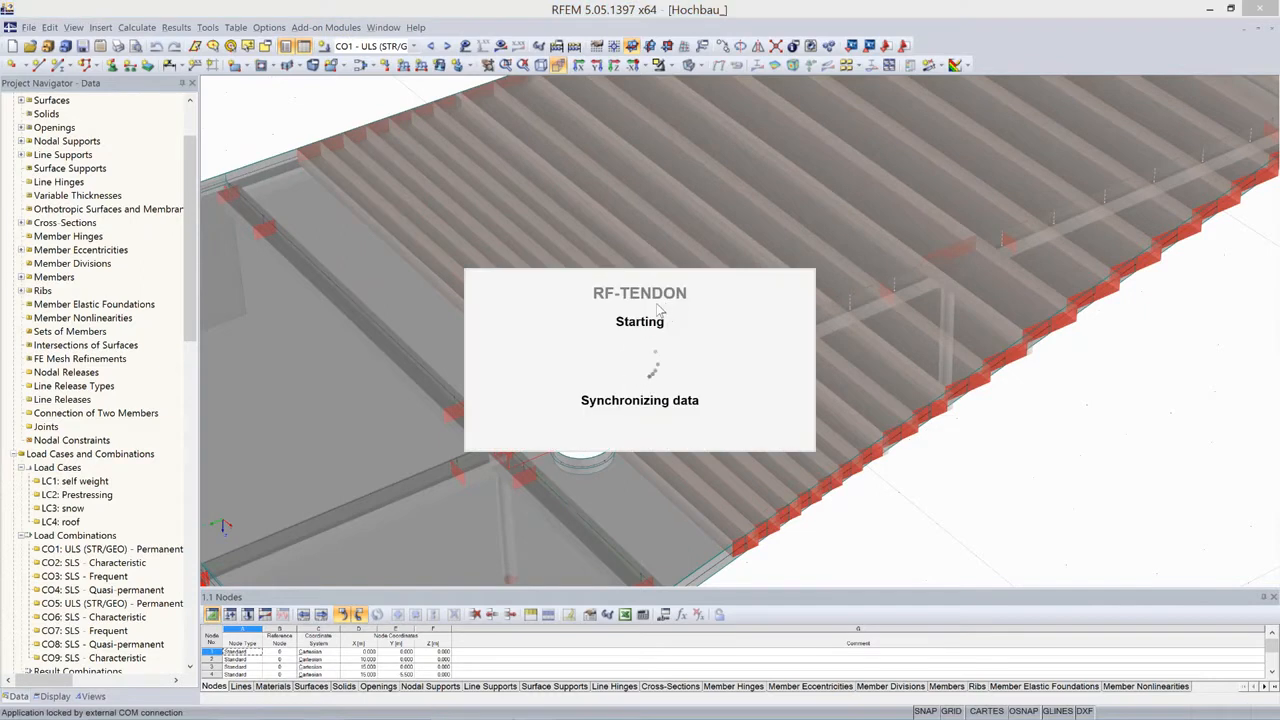
Switch to the PowerPoint slide show and view the "Modelling in RFEM" slide while RF-TENDON loads.
{"action": "key", "text": "alt+Tab"}
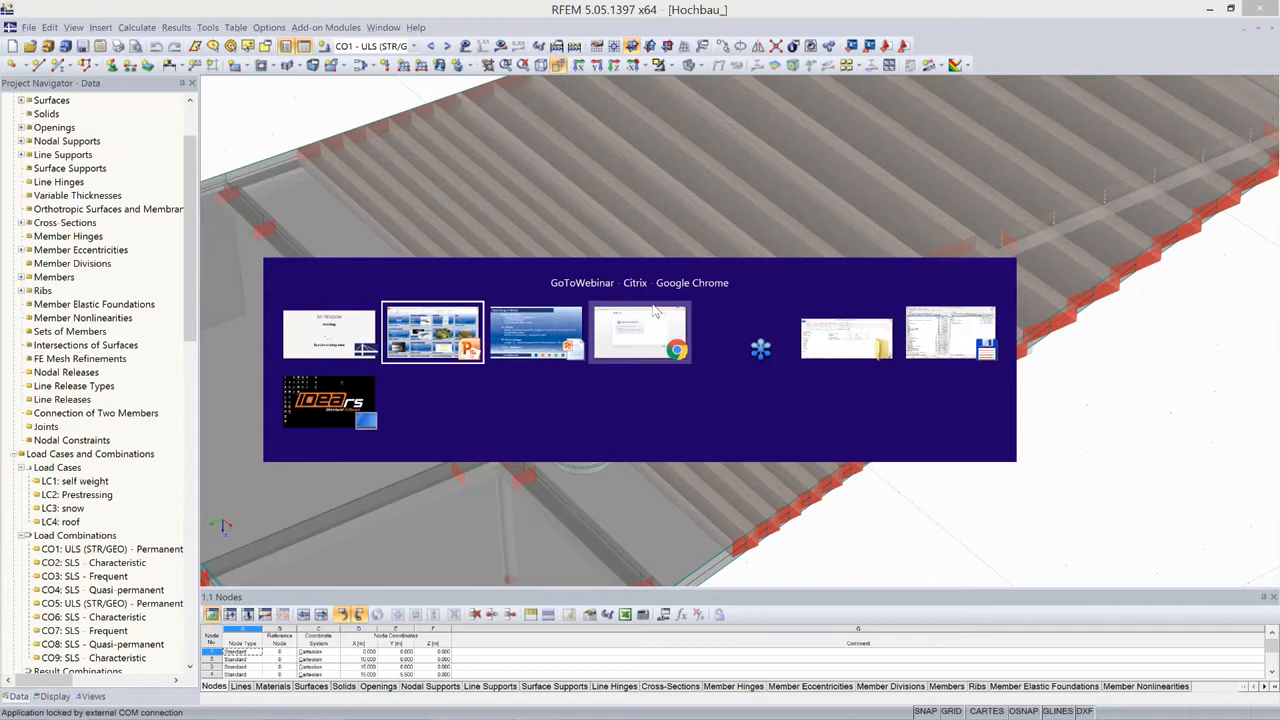
{"action": "left_click", "coordinate": [654, 311]}
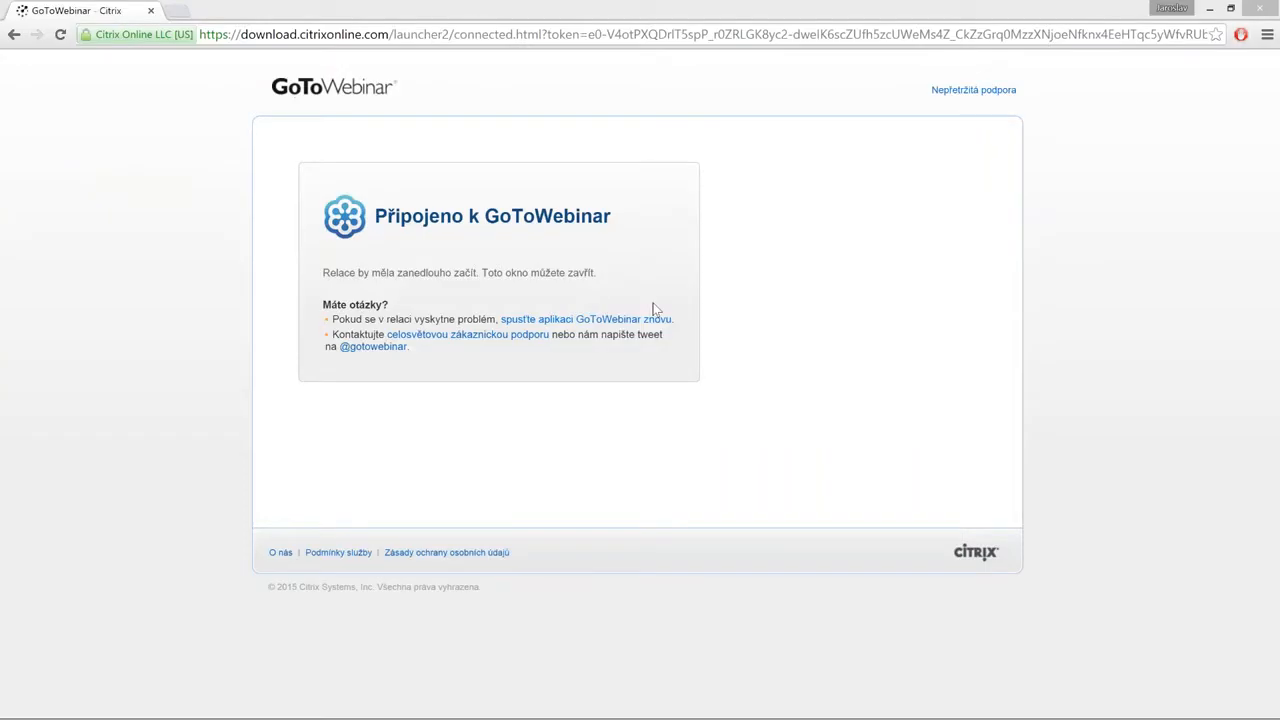
{"action": "key", "text": "alt+Tab"}
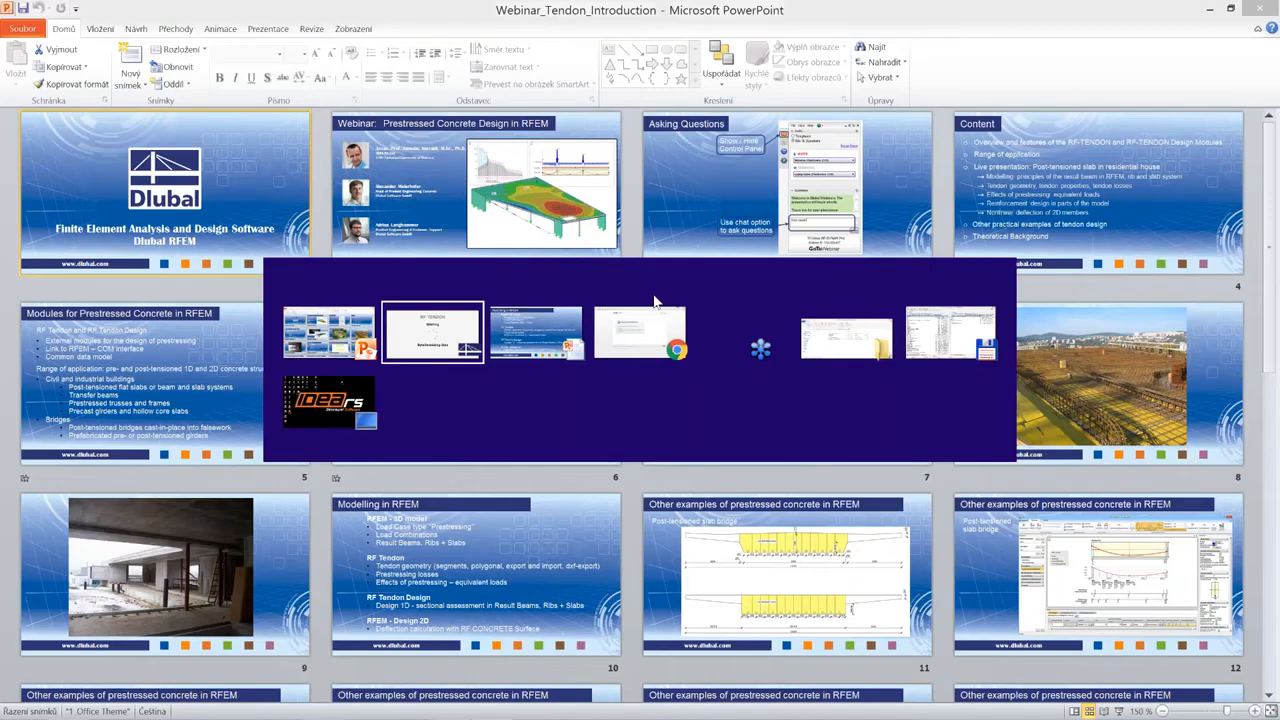
{"action": "left_click", "coordinate": [537, 324]}
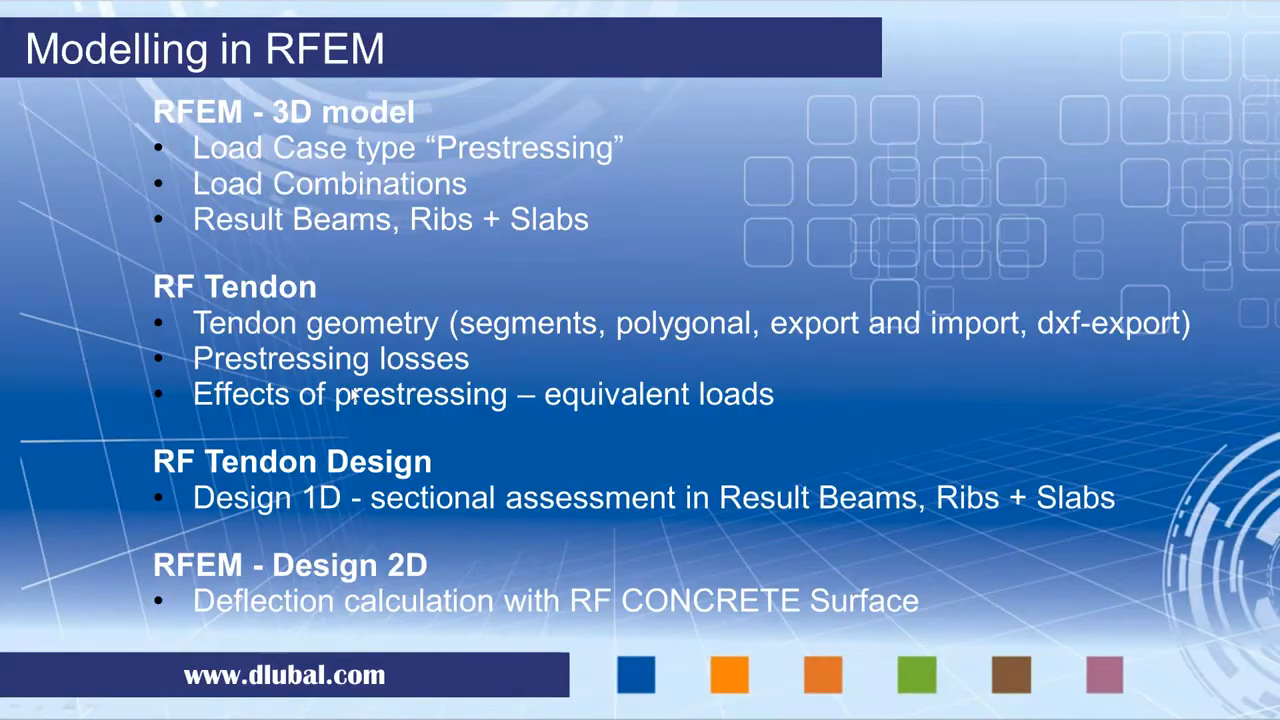
{"action": "key", "text": "alt+Tab"}
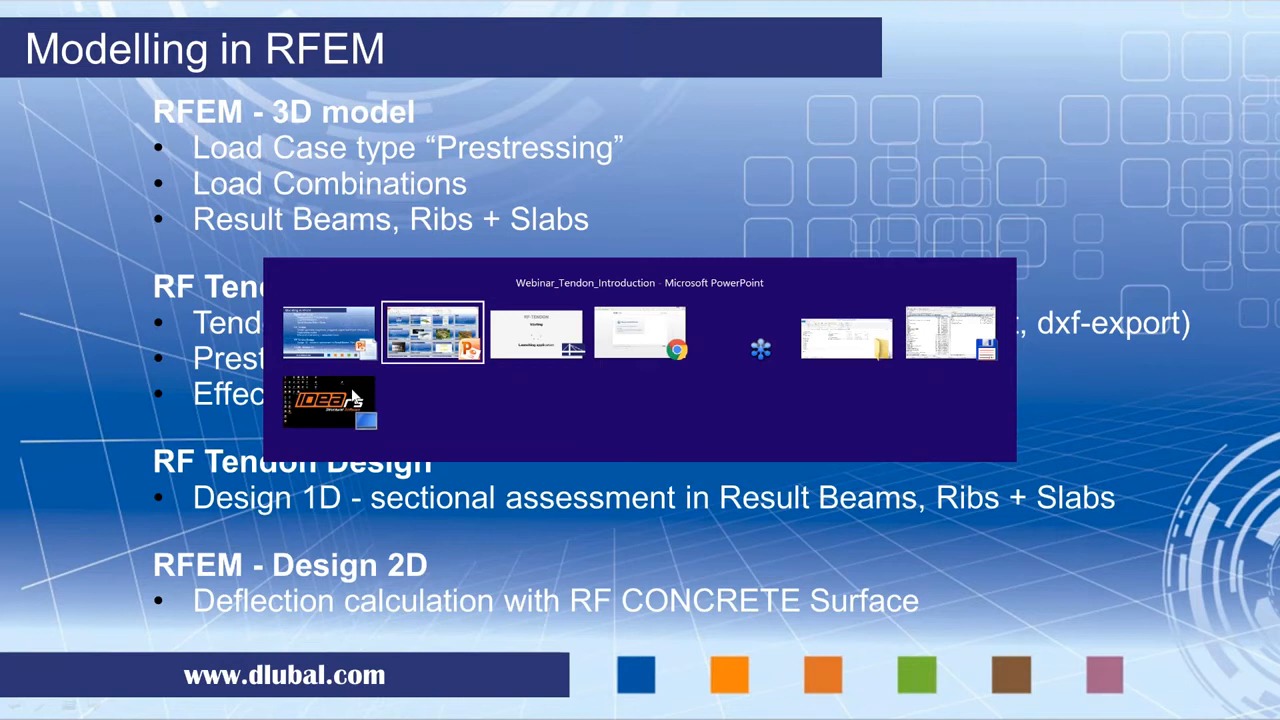
{"action": "key", "text": "alt+Tab"}
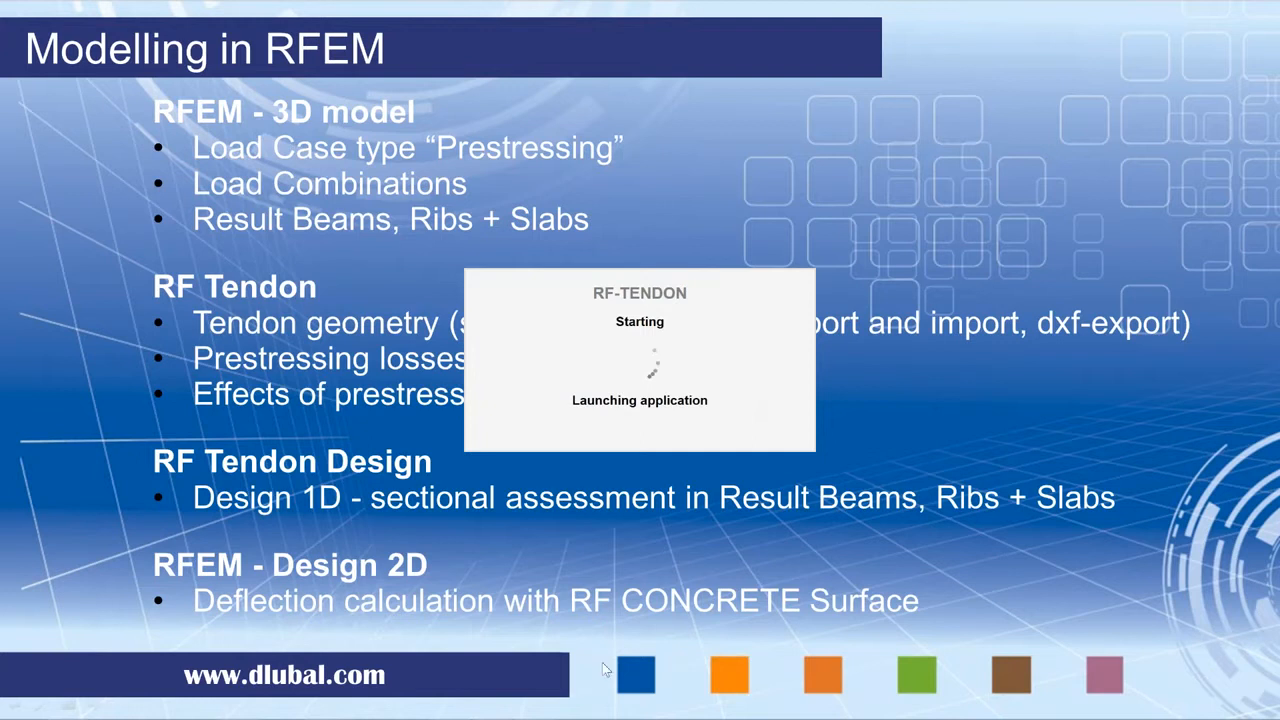
{"action": "key", "text": "alt+Tab"}
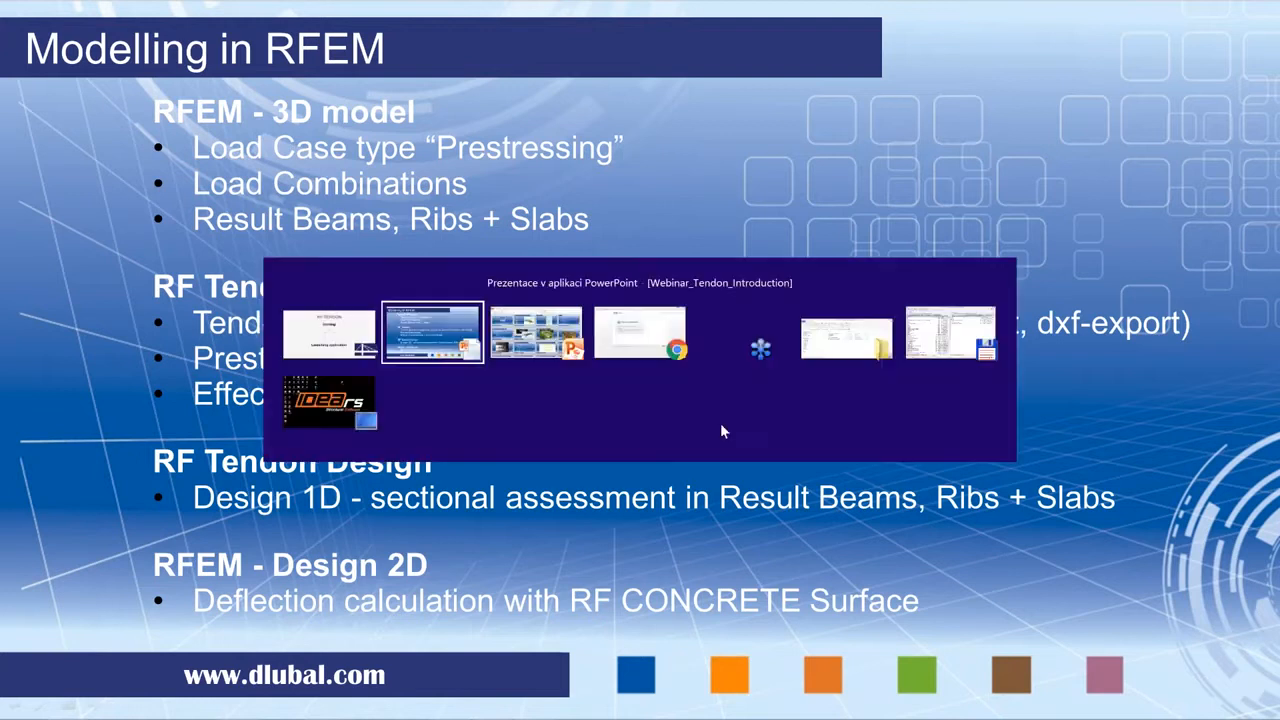
{"action": "key", "text": "alt+Tab"}
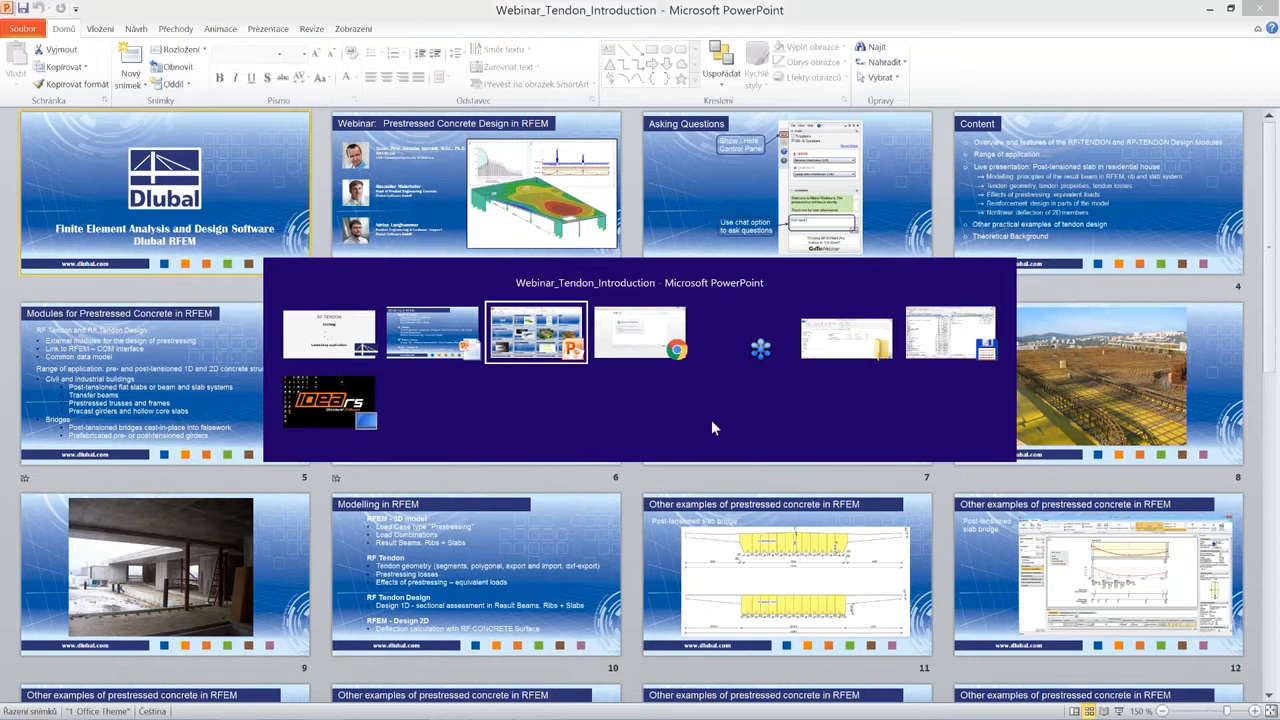
{"action": "key", "text": "alt+Tab"}
{"action": "key", "text": "alt+Tab"}
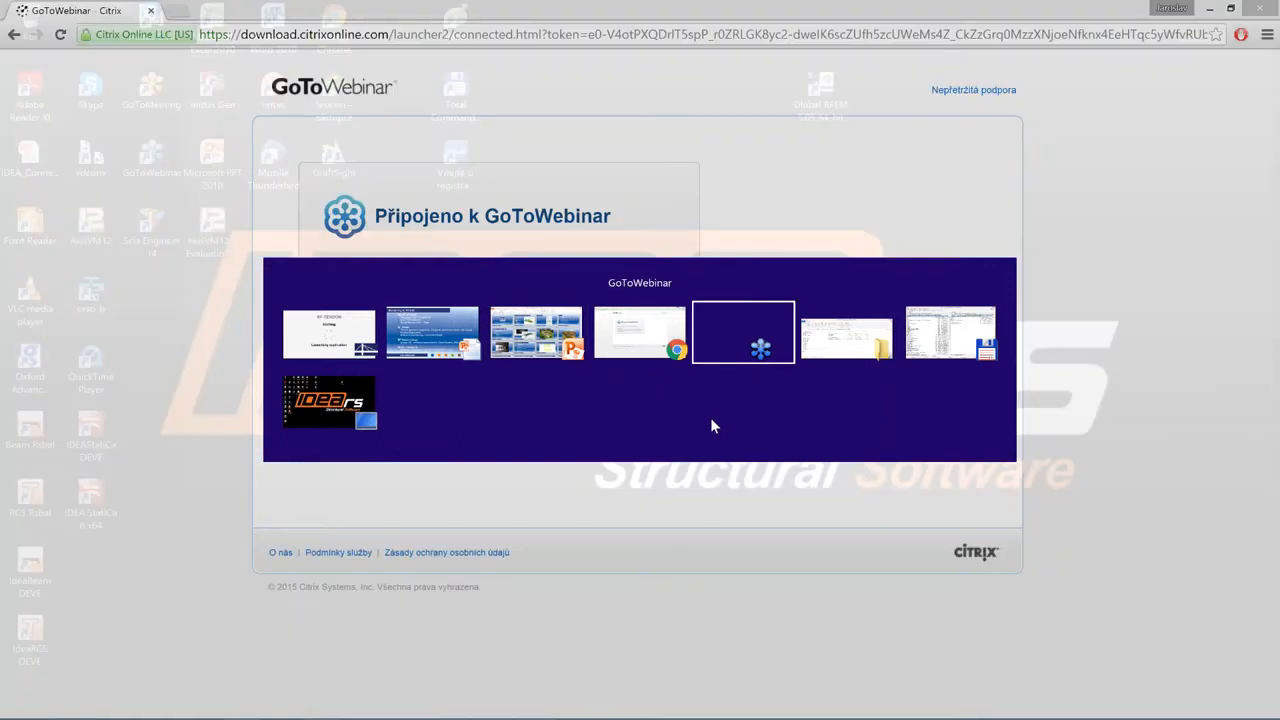
{"action": "key", "text": "alt+Tab"}
{"action": "key", "text": "alt+Tab"}
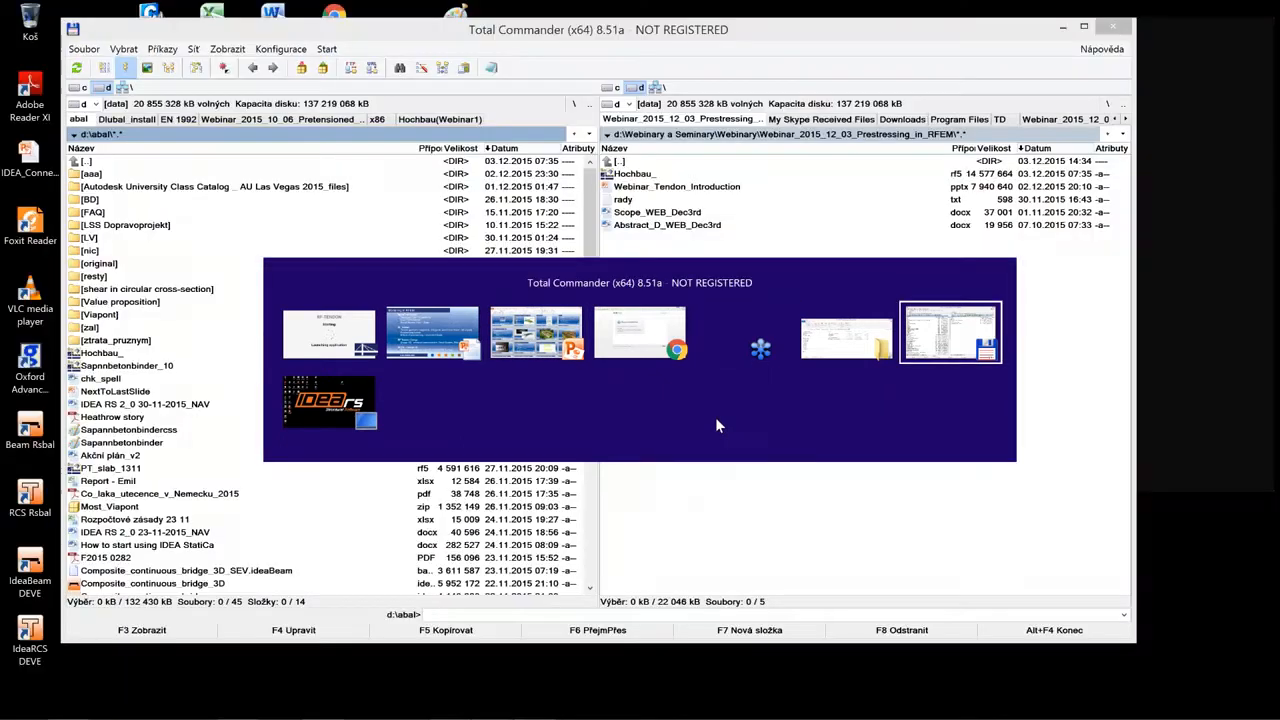
Return to the running PowerPoint slide show and read the RF Tendon topics on the "Modelling in RFEM" slide.
{"action": "left_click", "coordinate": [452, 706]}
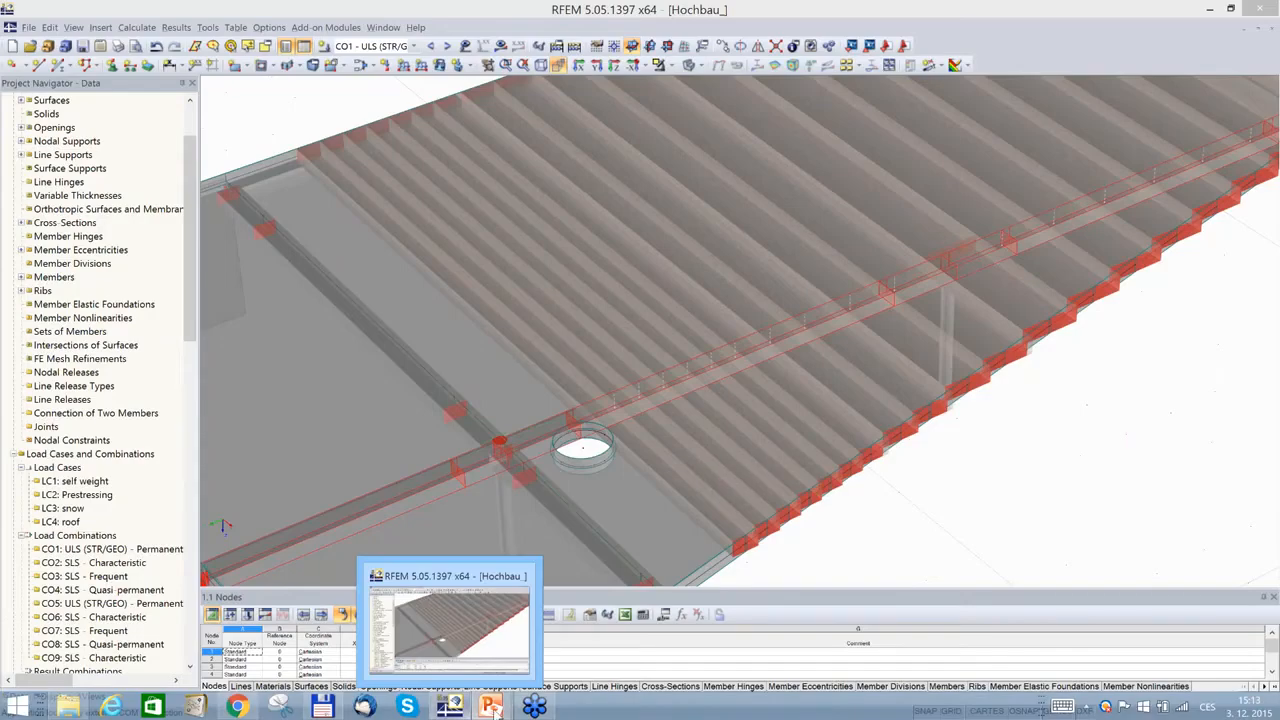
{"action": "mouse_move", "coordinate": [493, 708]}
{"action": "left_click", "coordinate": [579, 575]}
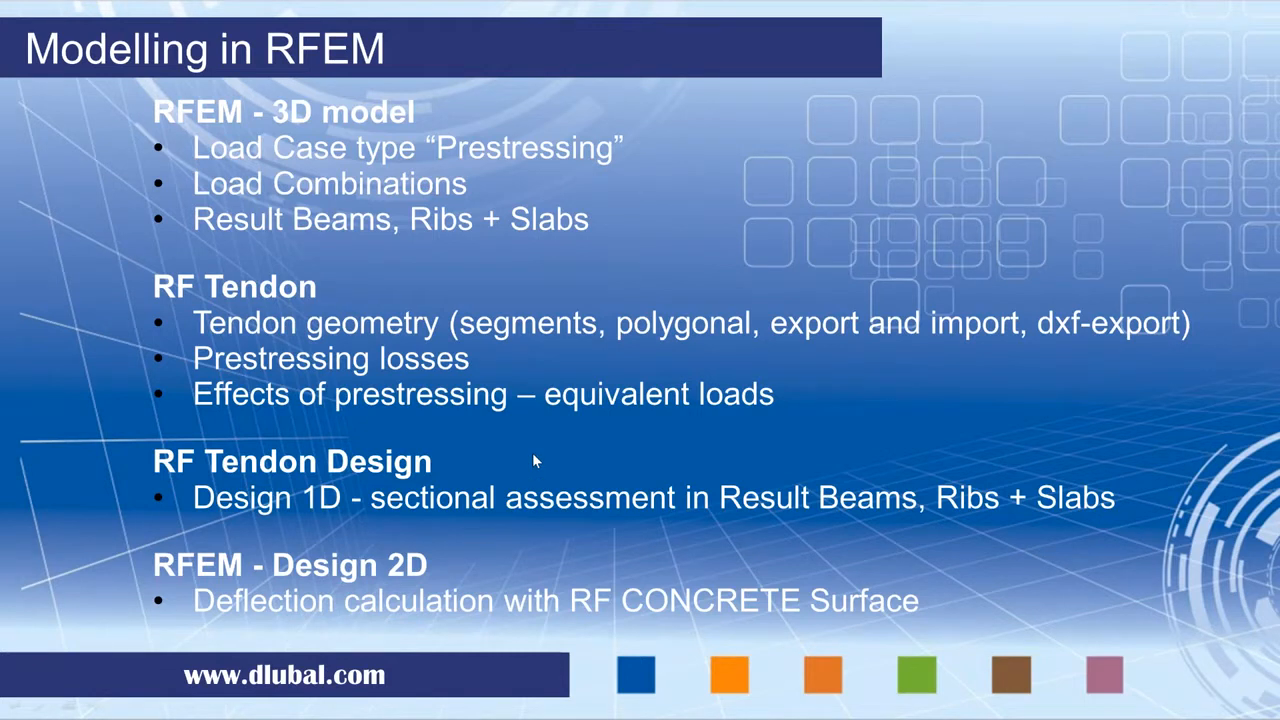
Switch to the RF-TENDON window and enlarge the construction stages table so that all phases are visible.
{"action": "key", "text": "alt+Tab"}
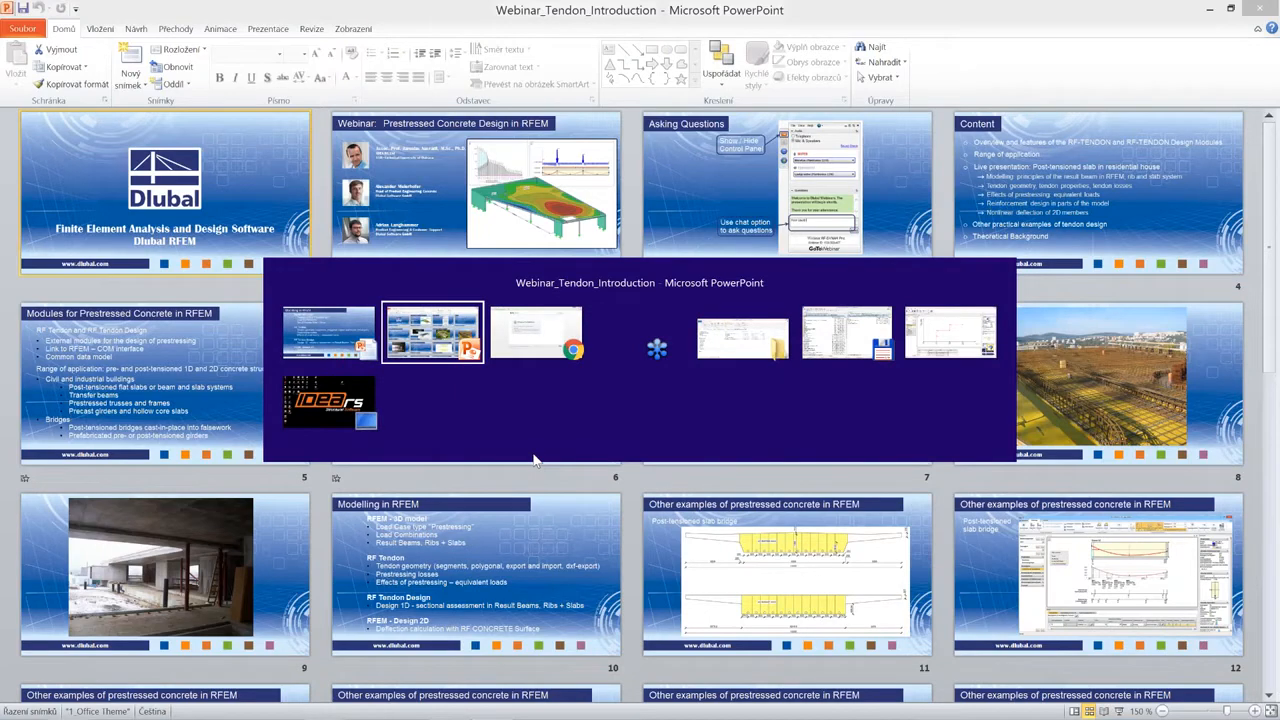
{"action": "key", "text": "alt+Tab"}
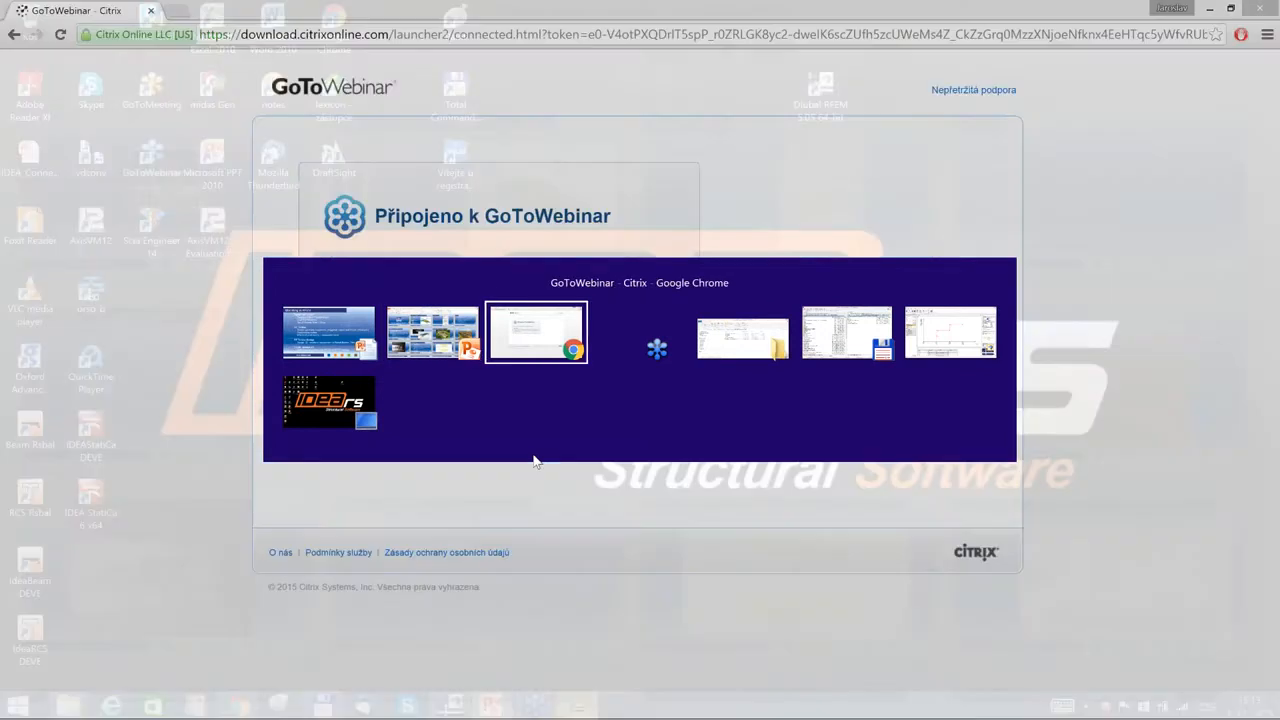
{"action": "key", "text": "alt+Tab"}
{"action": "key", "text": "alt+Tab"}
{"action": "key", "text": "alt+Tab"}
{"action": "key", "text": "alt+Tab"}
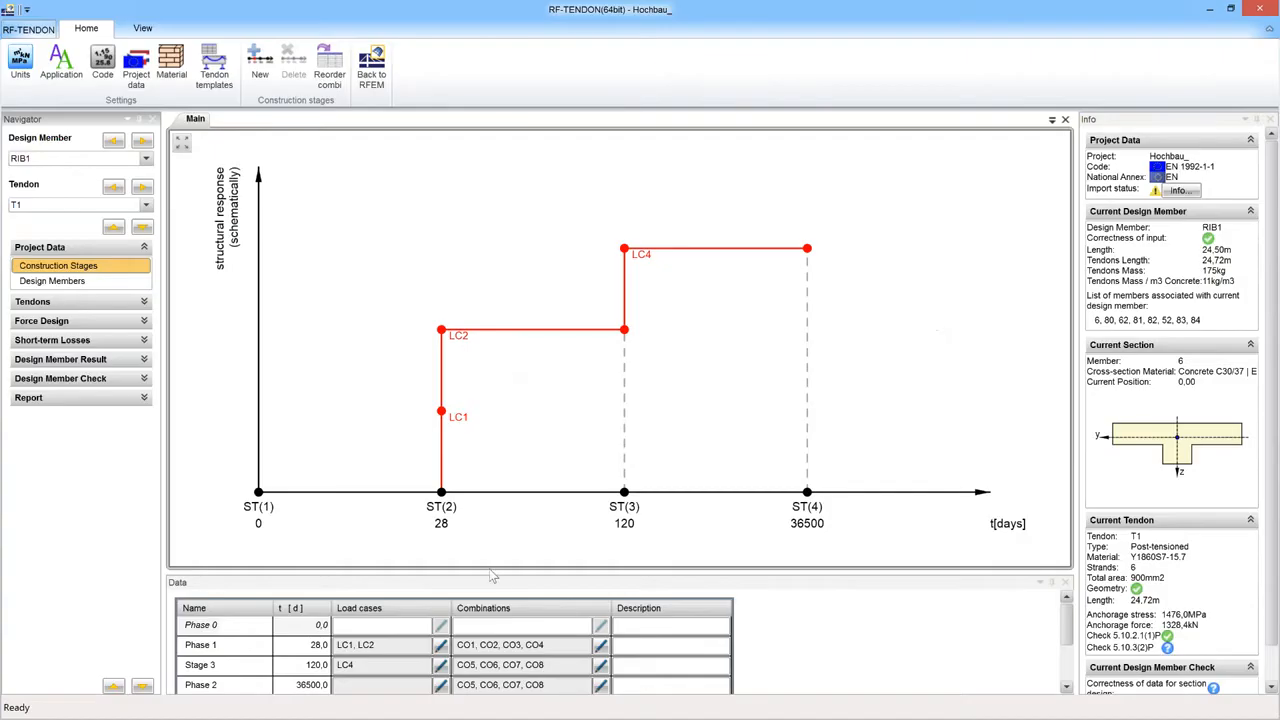
{"action": "left_click_drag", "start_coordinate": [486, 573], "coordinate": [491, 540]}
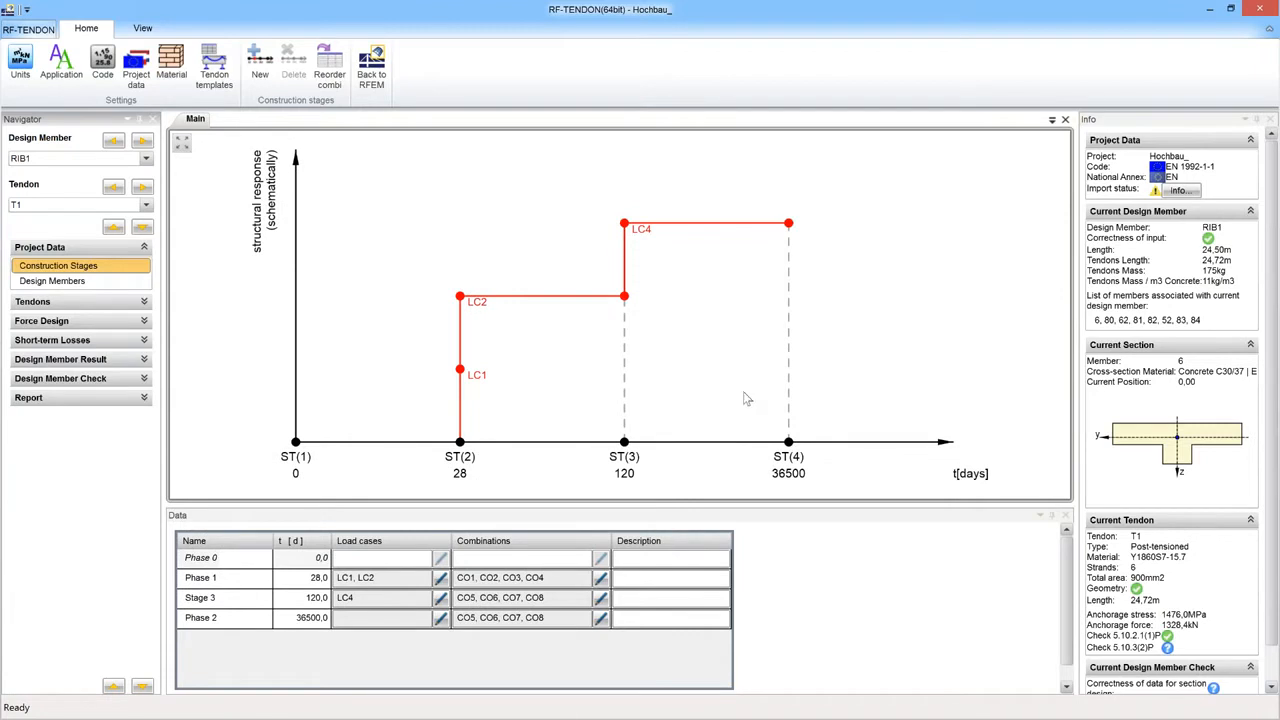
Examine the construction stage diagram, following load cases LC1 and LC2 at 28 days and LC4 at 120 days.
{"action": "left_click", "coordinate": [464, 418]}
{"action": "left_click", "coordinate": [462, 420]}
{"action": "left_click", "coordinate": [474, 322]}
{"action": "left_click", "coordinate": [470, 320]}
{"action": "left_click", "coordinate": [628, 477]}
{"action": "left_click", "coordinate": [628, 477]}
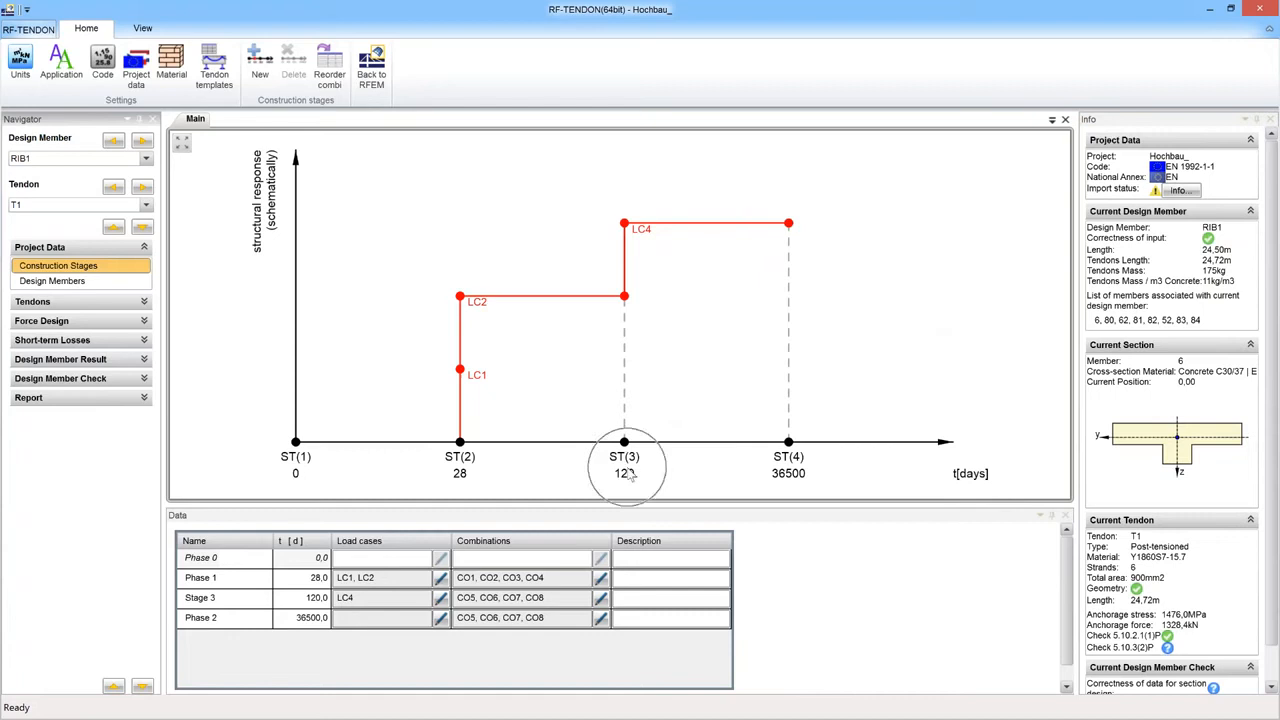
{"action": "left_click", "coordinate": [626, 240]}
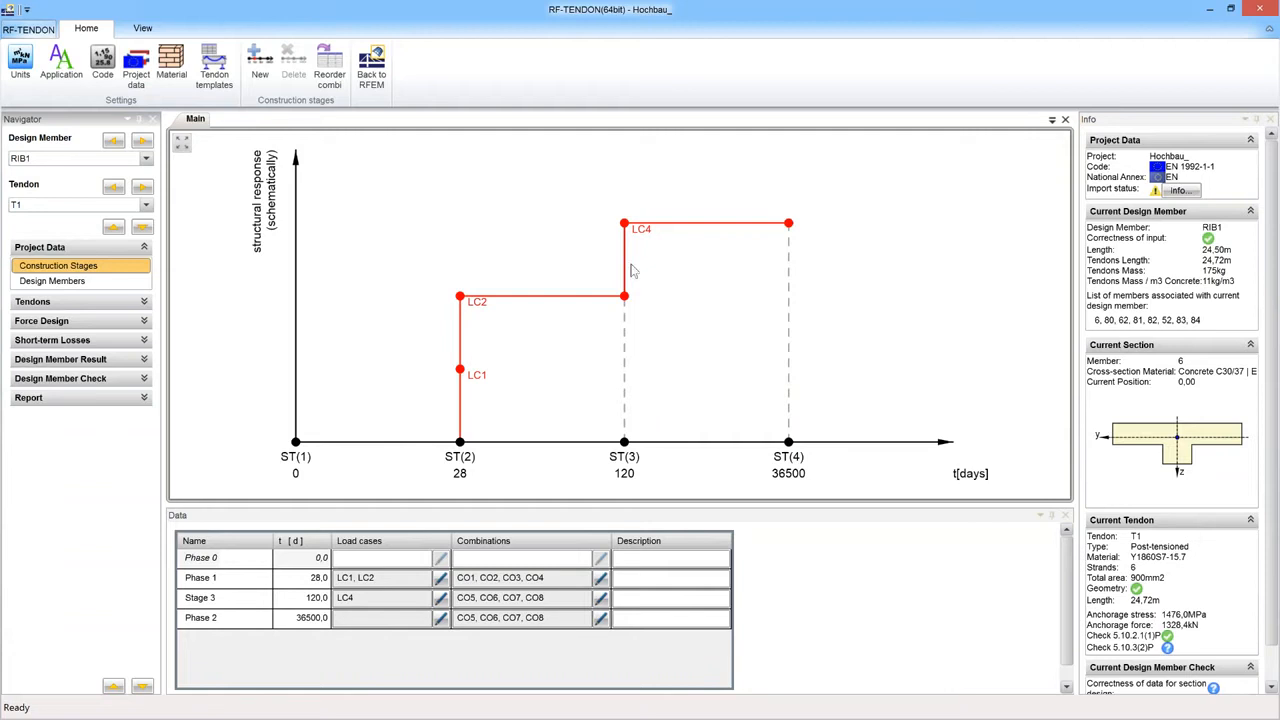
Review the load combinations assigned to construction stage Phase 1 with full descriptions visible, and close the selection without changes.
{"action": "left_click", "coordinate": [601, 579]}
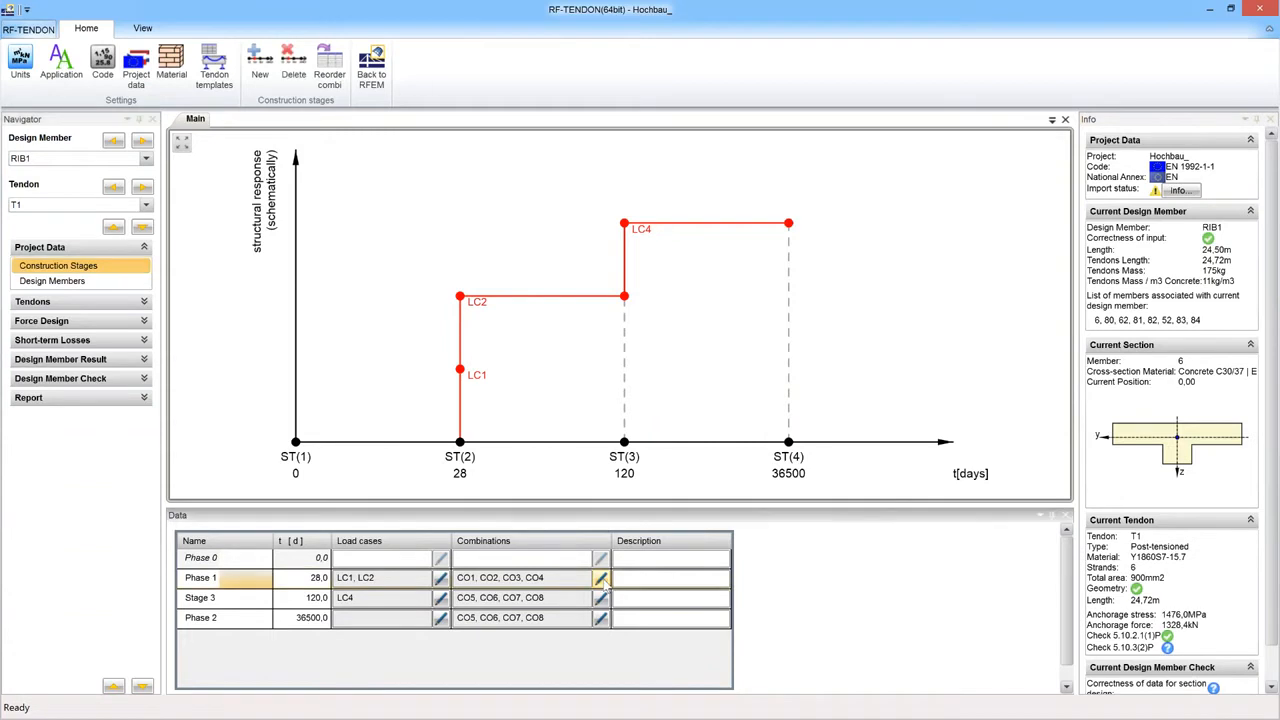
{"action": "left_click", "coordinate": [601, 579]}
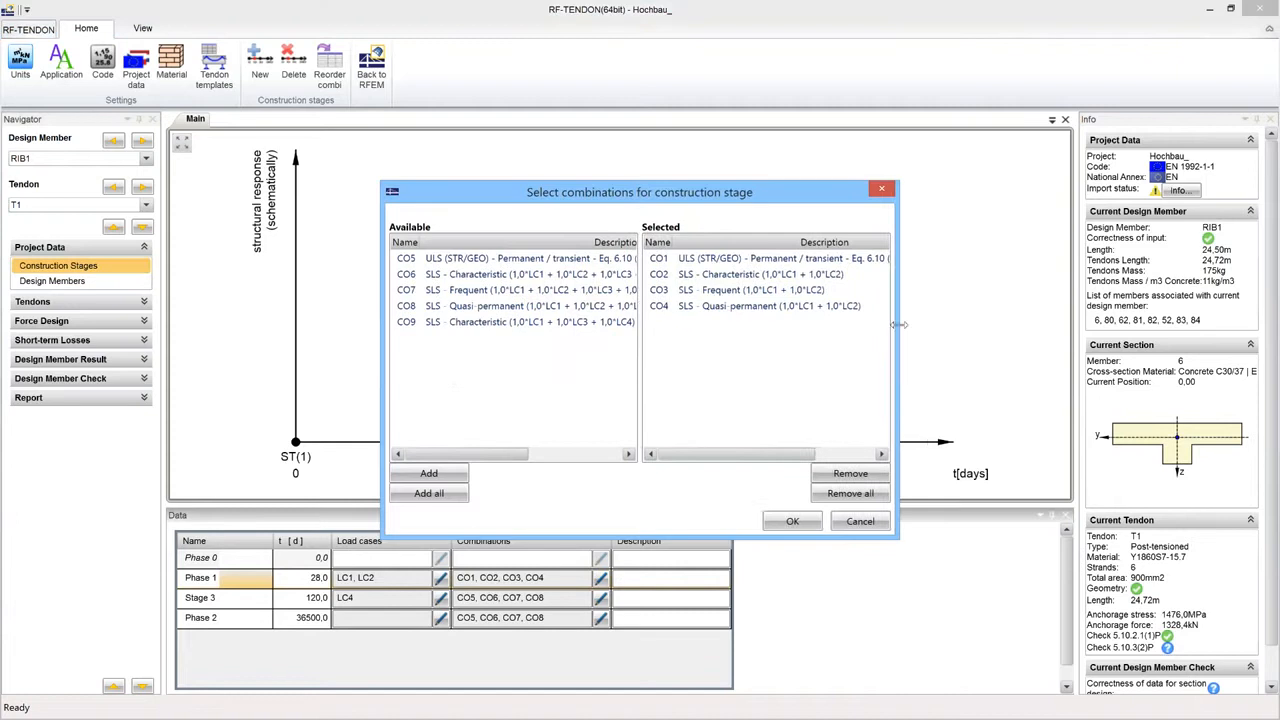
{"action": "left_click_drag", "start_coordinate": [903, 327], "coordinate": [1130, 333]}
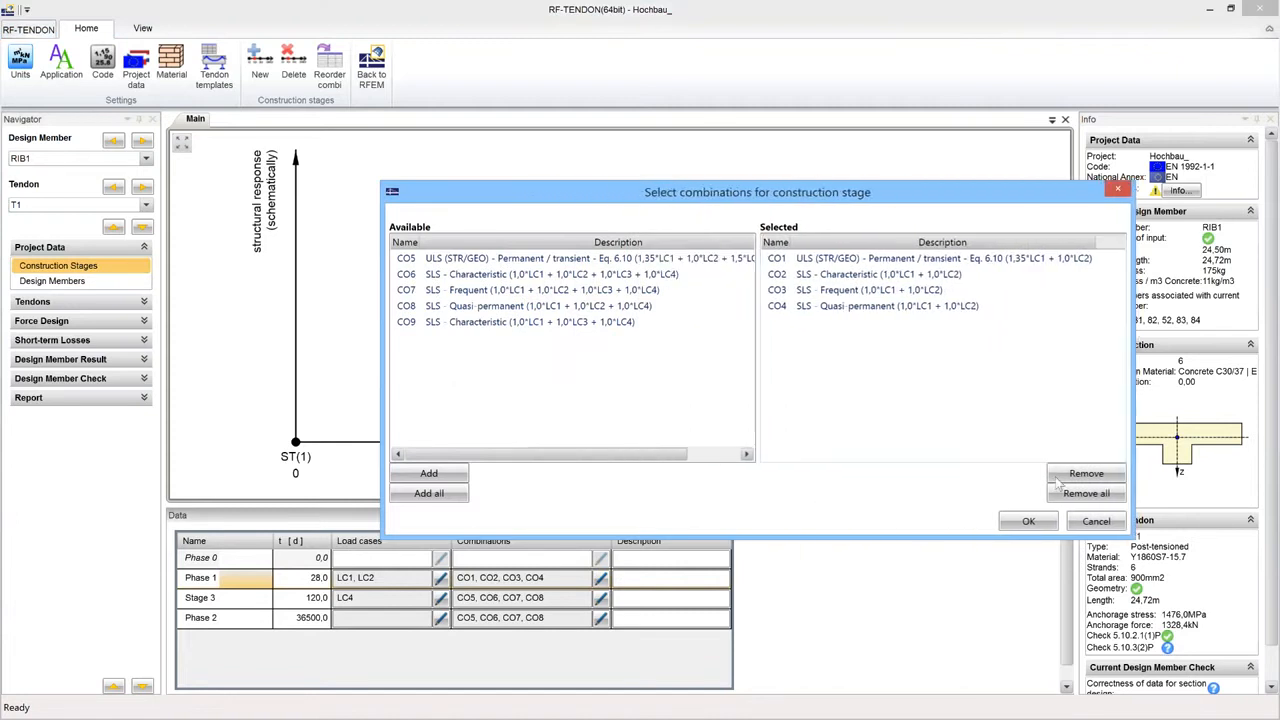
{"action": "left_click", "coordinate": [1097, 521]}
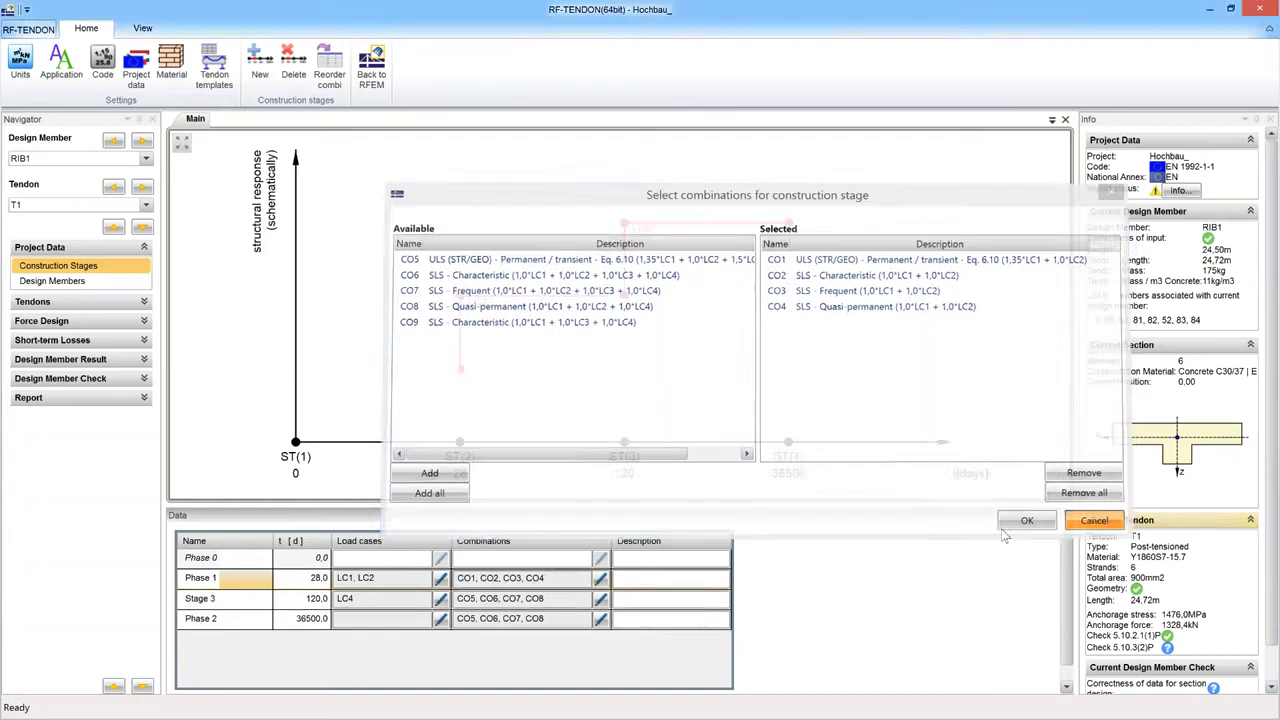
Review the load combinations assigned to construction stage Stage 3, including CO8, and close the selection without changes.
{"action": "left_click", "coordinate": [602, 598]}
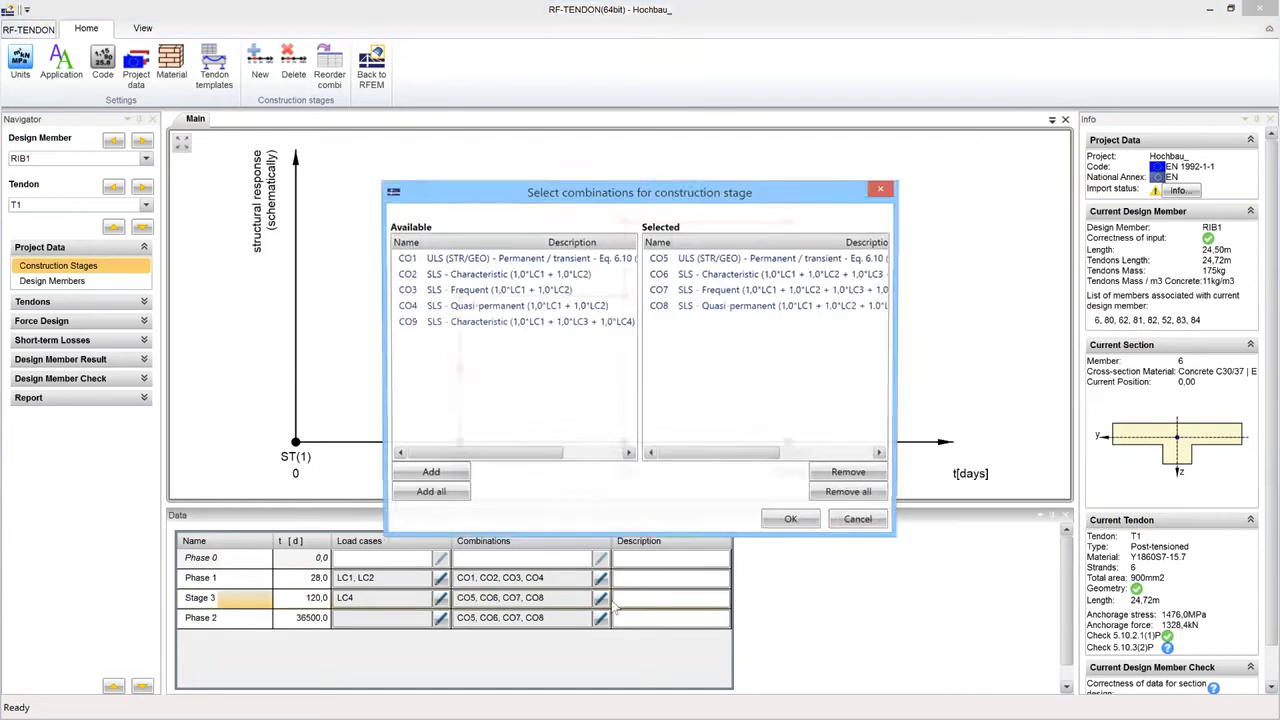
{"action": "left_click_drag", "start_coordinate": [908, 345], "coordinate": [1128, 350]}
{"action": "left_click", "coordinate": [1006, 307]}
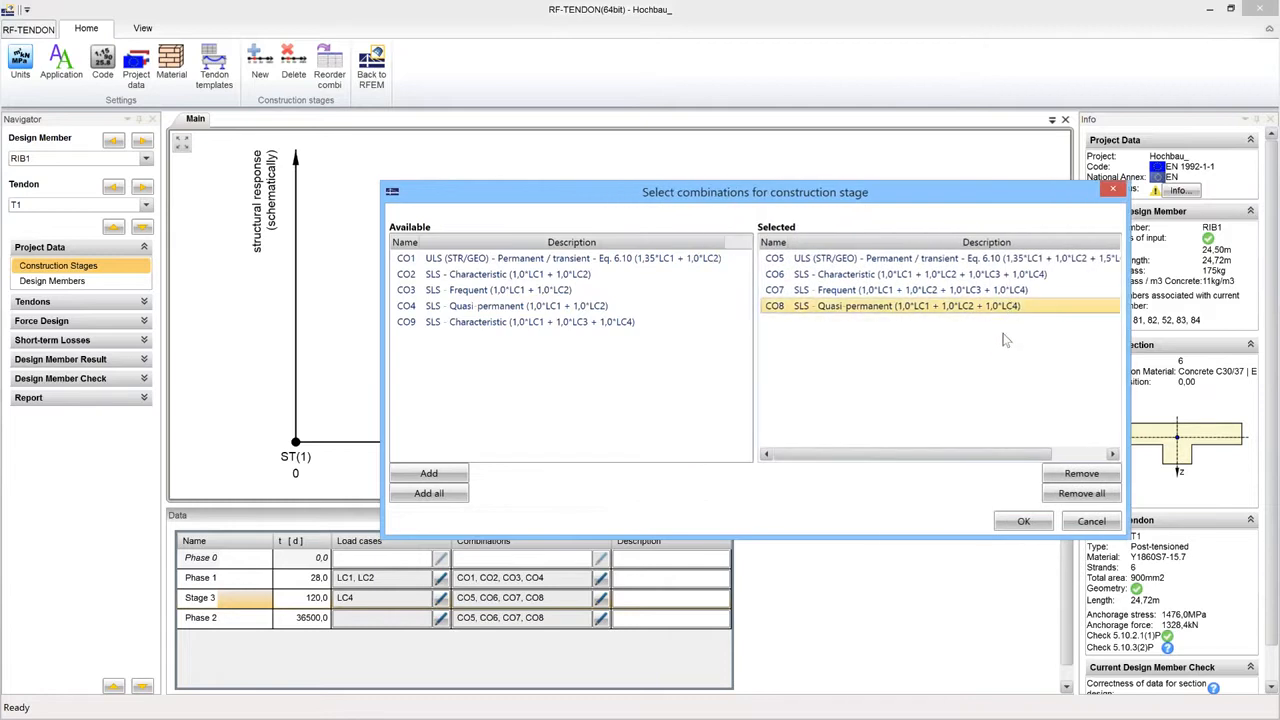
{"action": "left_click", "coordinate": [1005, 350]}
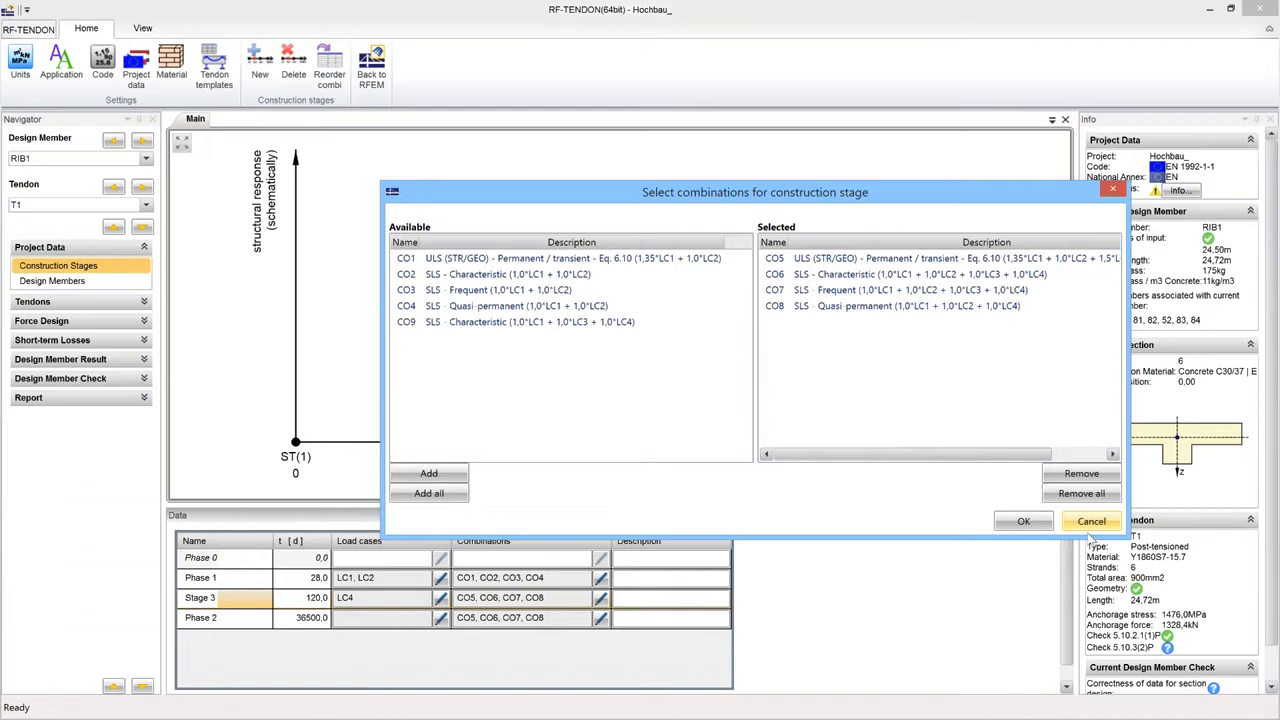
{"action": "left_click", "coordinate": [1094, 528]}
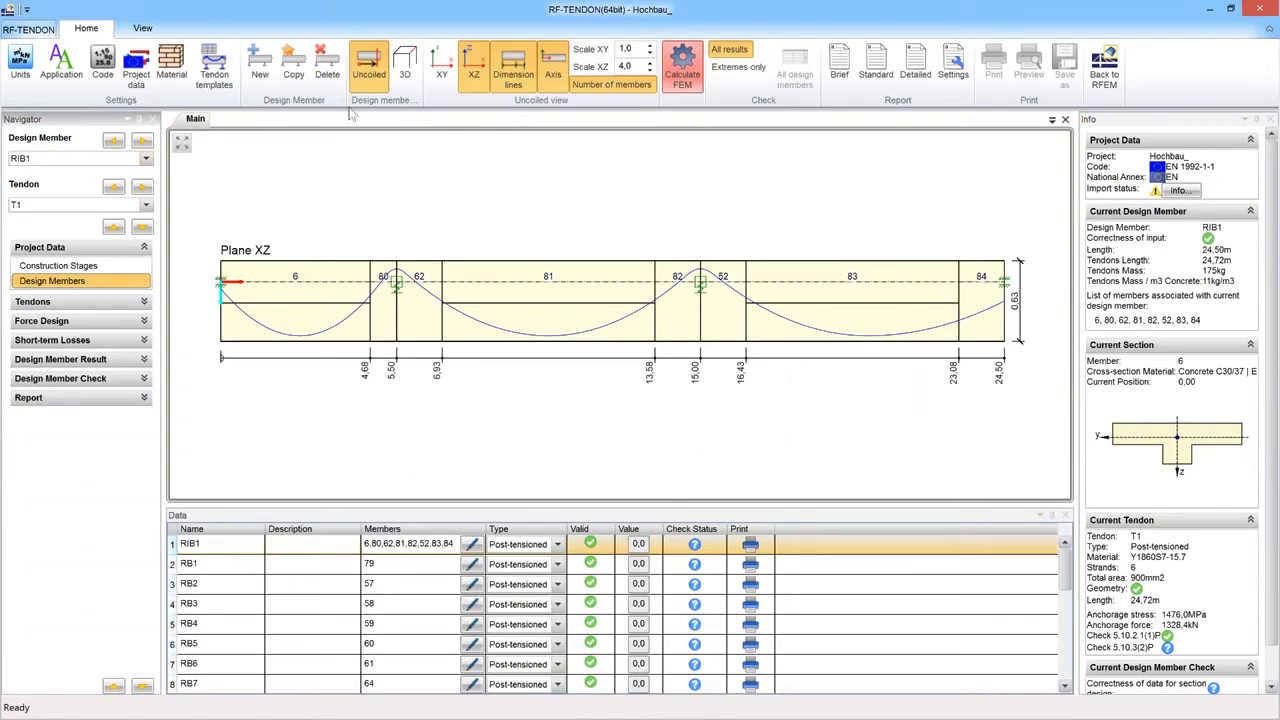
Examine design member RIB1 in the 3D view of the structure from several angles.
{"action": "left_click", "coordinate": [405, 68]}
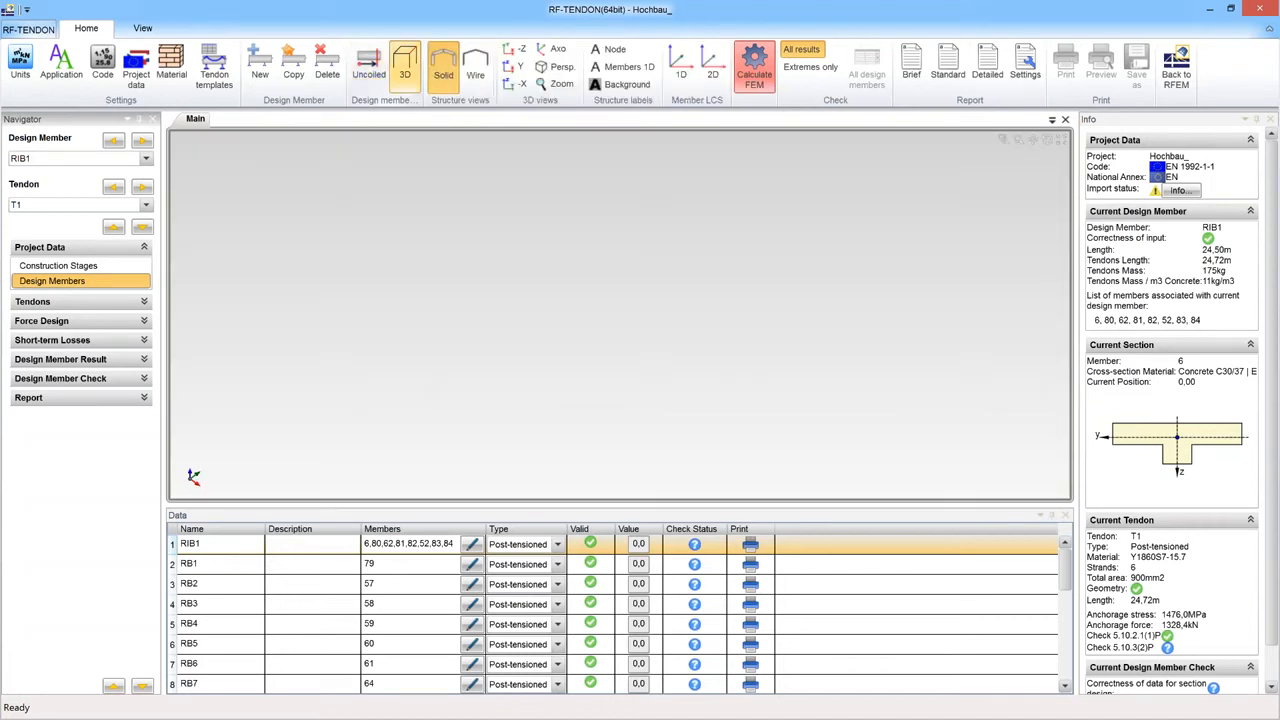
{"action": "middle_click_drag", "start_coordinate": [668, 460], "coordinate": [705, 340]}
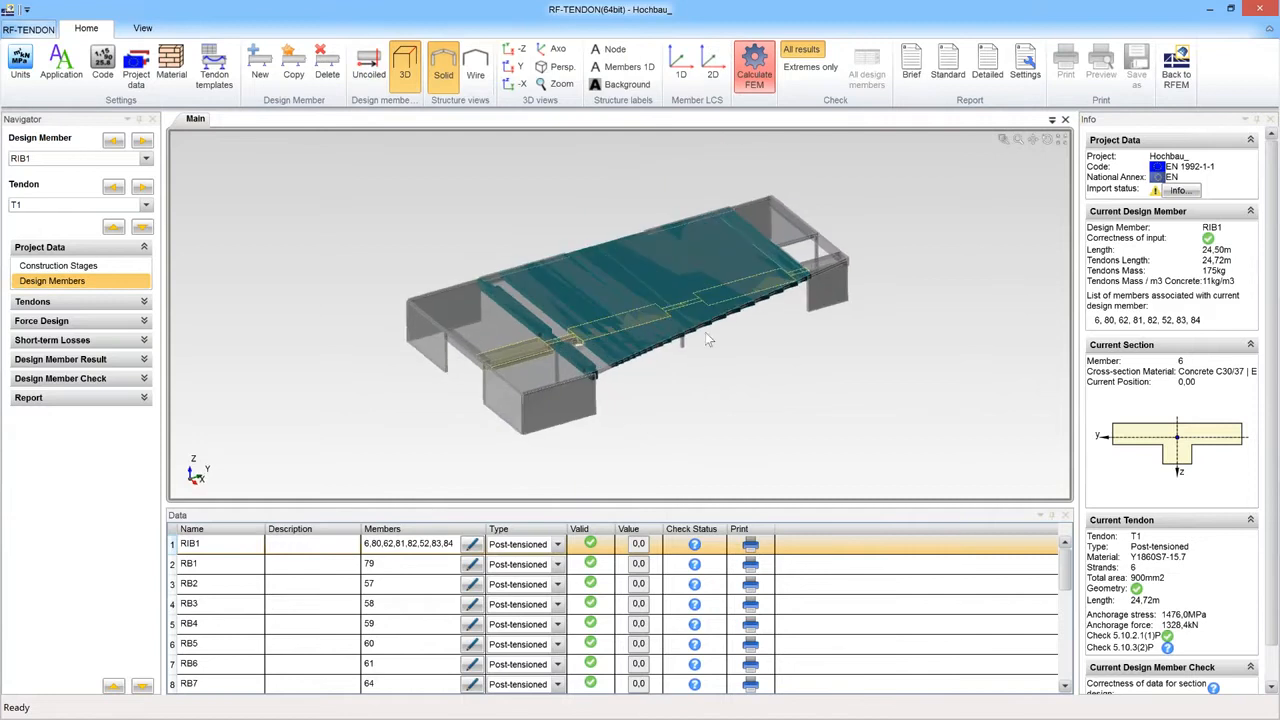
{"action": "scroll", "coordinate": [733, 401], "scroll_direction": "up", "scroll_amount": 3}
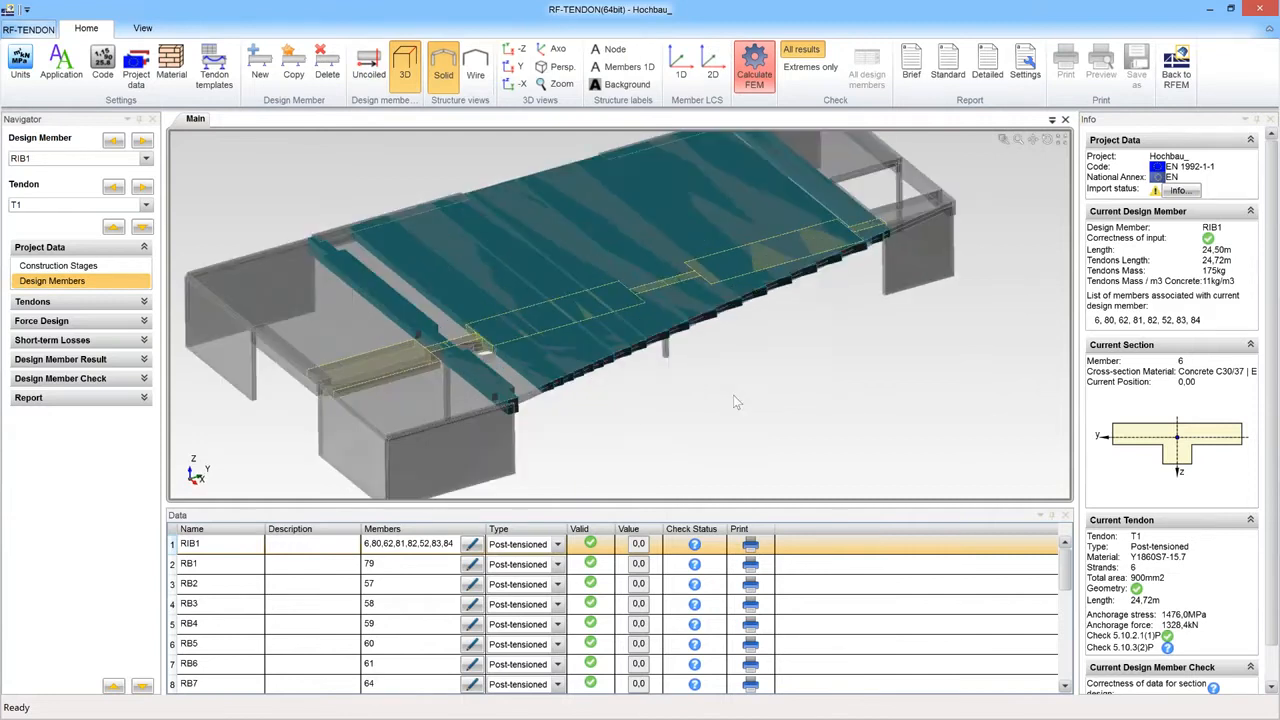
{"action": "middle_click_drag", "start_coordinate": [733, 396], "coordinate": [668, 384]}
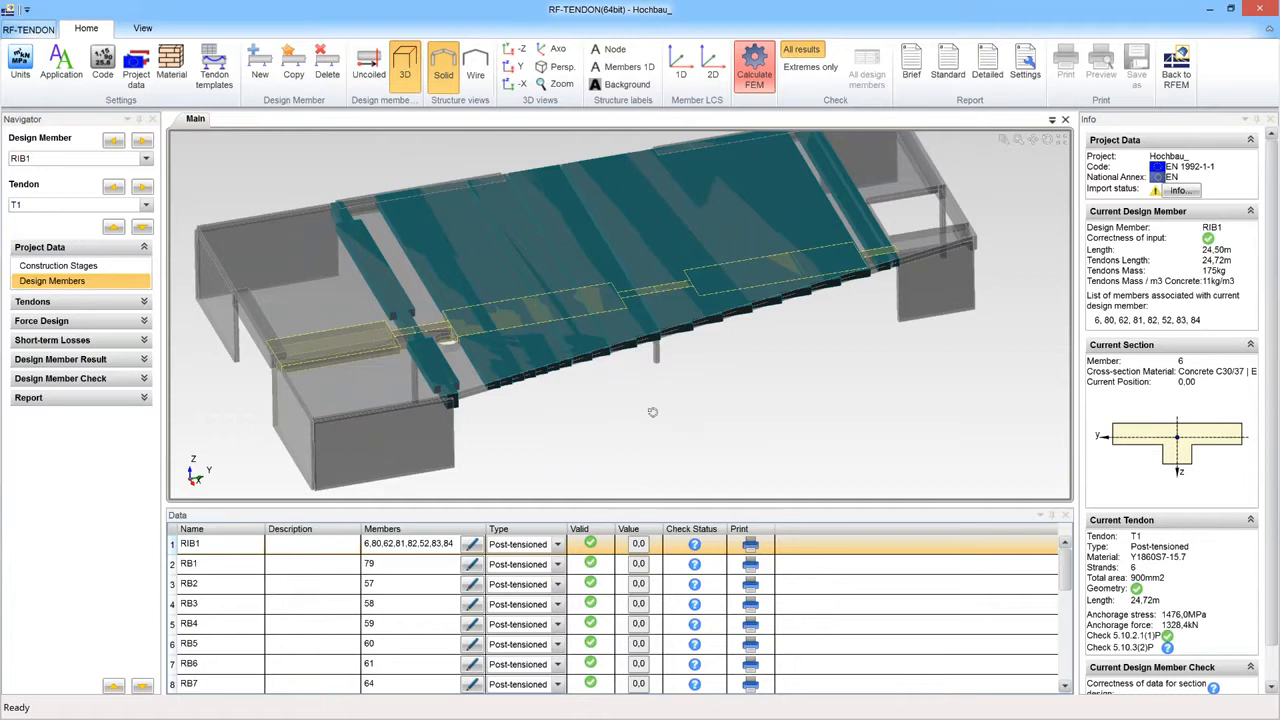
{"action": "mouse_move", "coordinate": [652, 412]}
{"action": "middle_mouse_down"}
{"action": "mouse_move", "coordinate": [662, 415]}
{"action": "mouse_move", "coordinate": [640, 400]}
{"action": "middle_mouse_up"}
Step through design members RB1 and RB3 in the 3D model and make RB5 the current design member.
{"action": "left_click", "coordinate": [146, 158]}
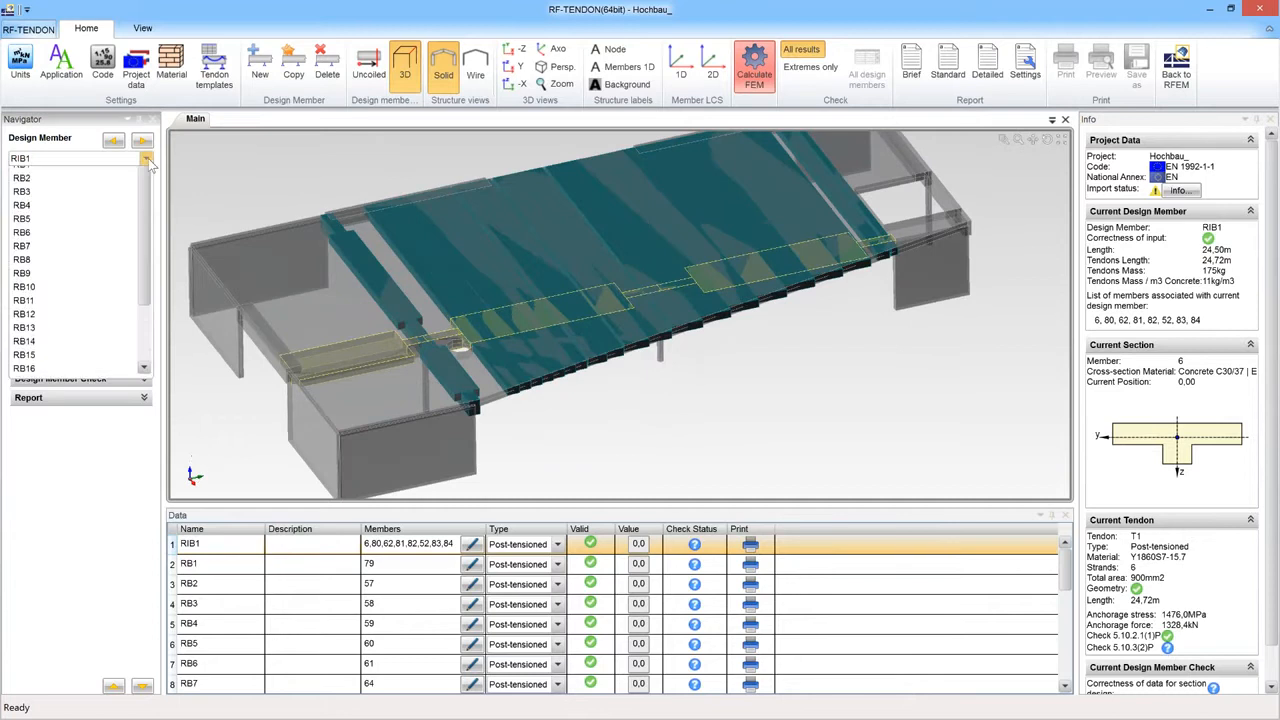
{"action": "left_click", "coordinate": [101, 193]}
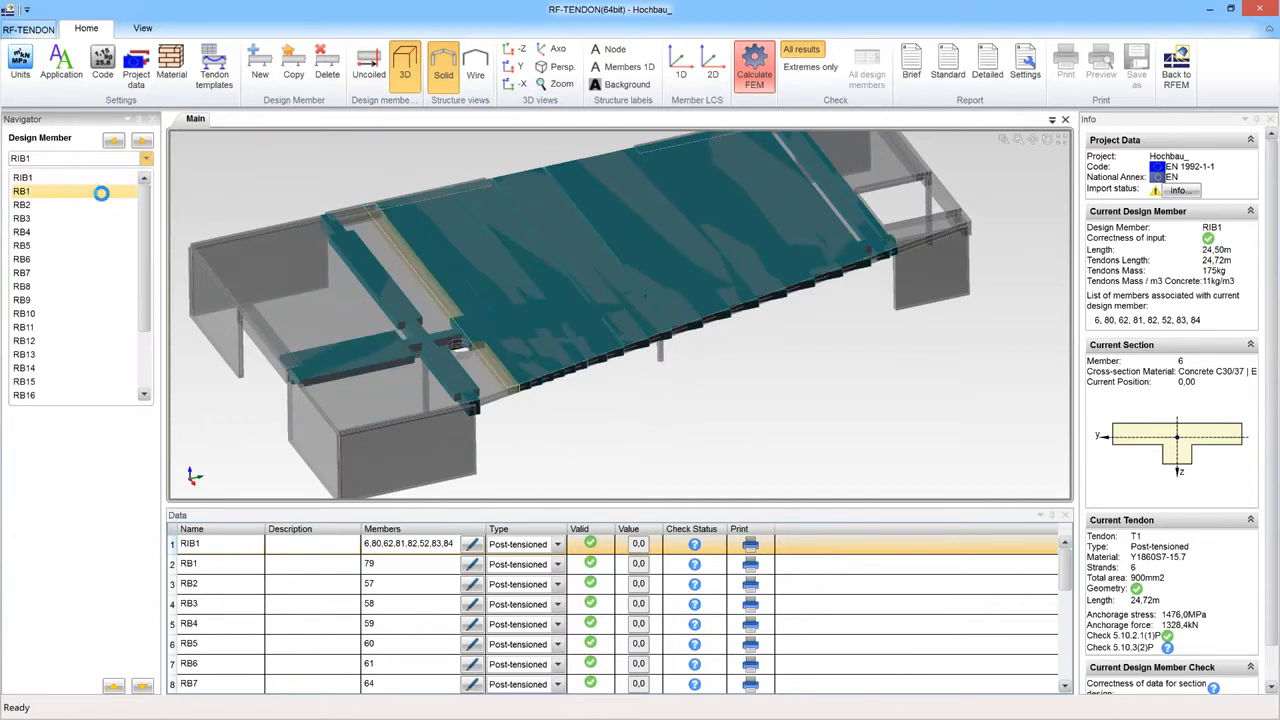
{"action": "left_click", "coordinate": [114, 208]}
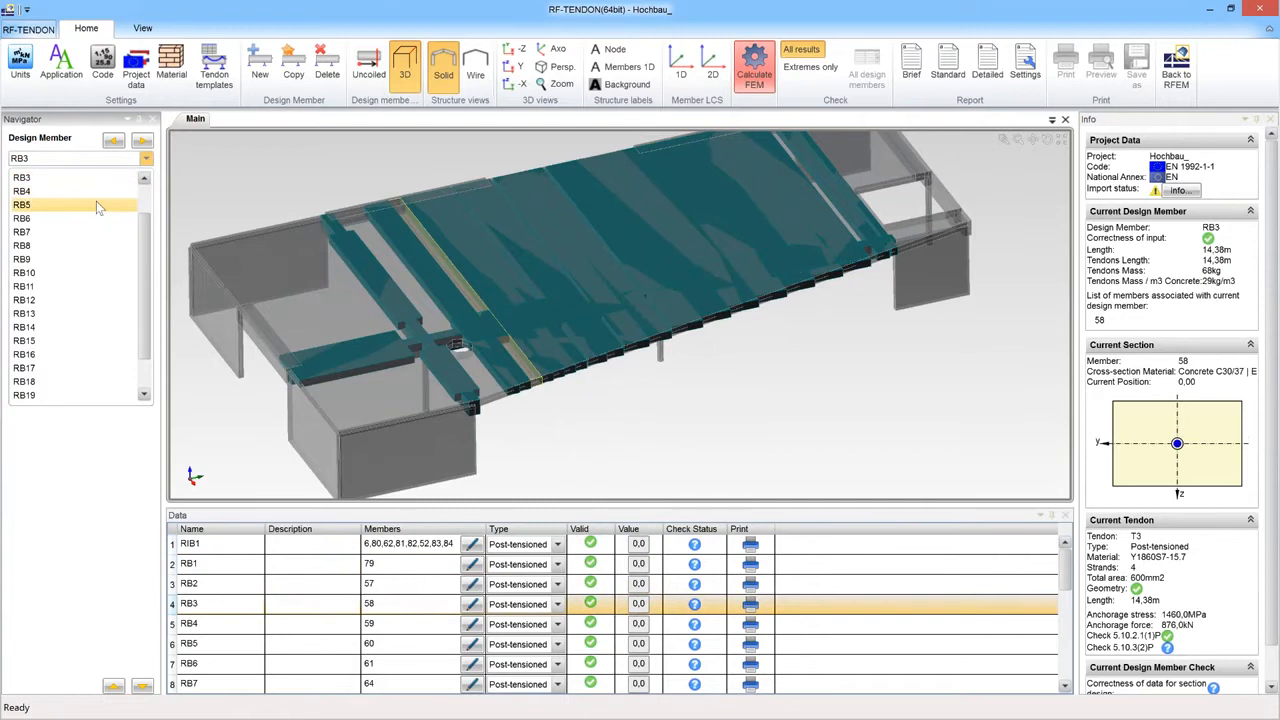
{"action": "left_click", "coordinate": [98, 205]}
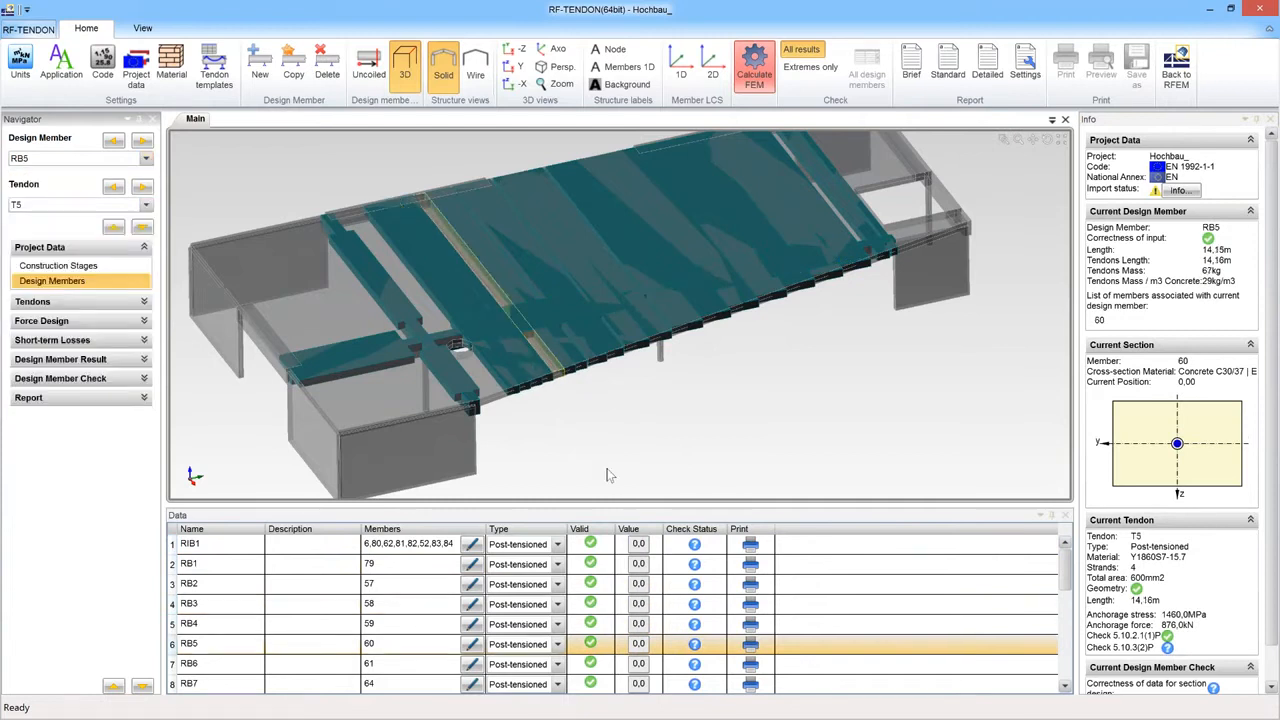
{"action": "middle_click_drag", "start_coordinate": [597, 455], "coordinate": [631, 446]}
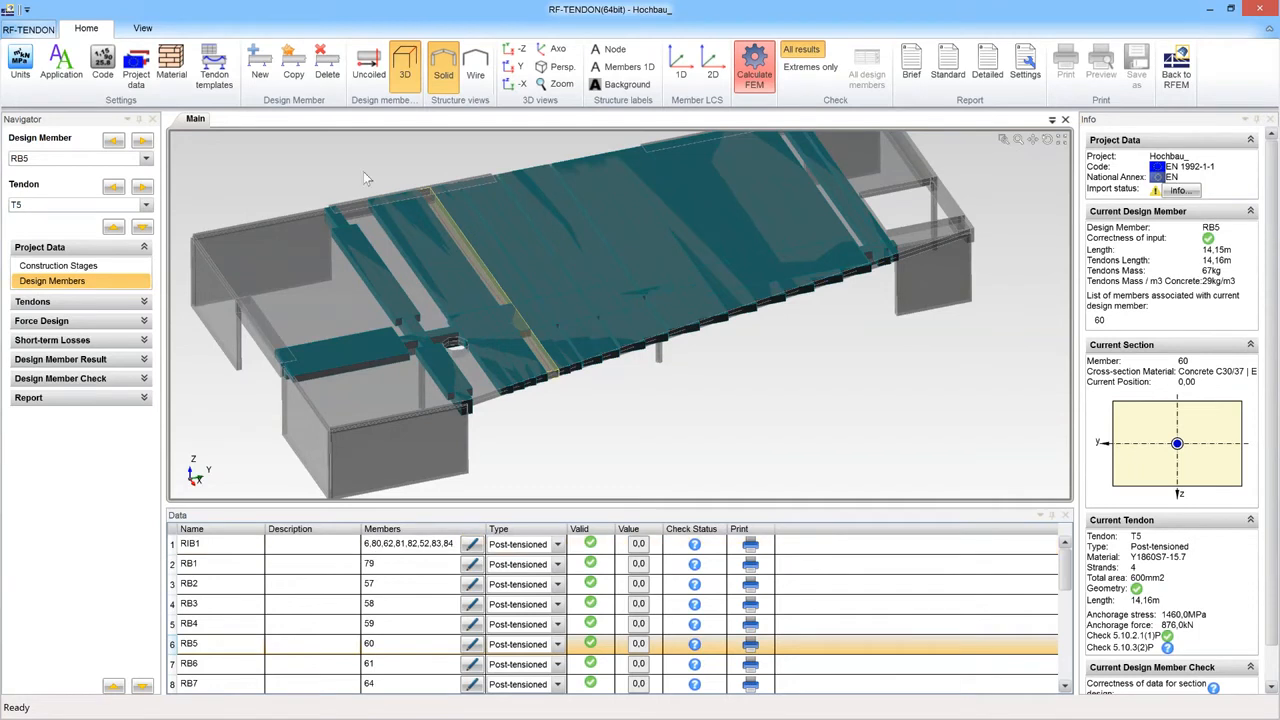
Show design member RB5 in the uncoiled view and open its tendons layout.
{"action": "left_click", "coordinate": [370, 64]}
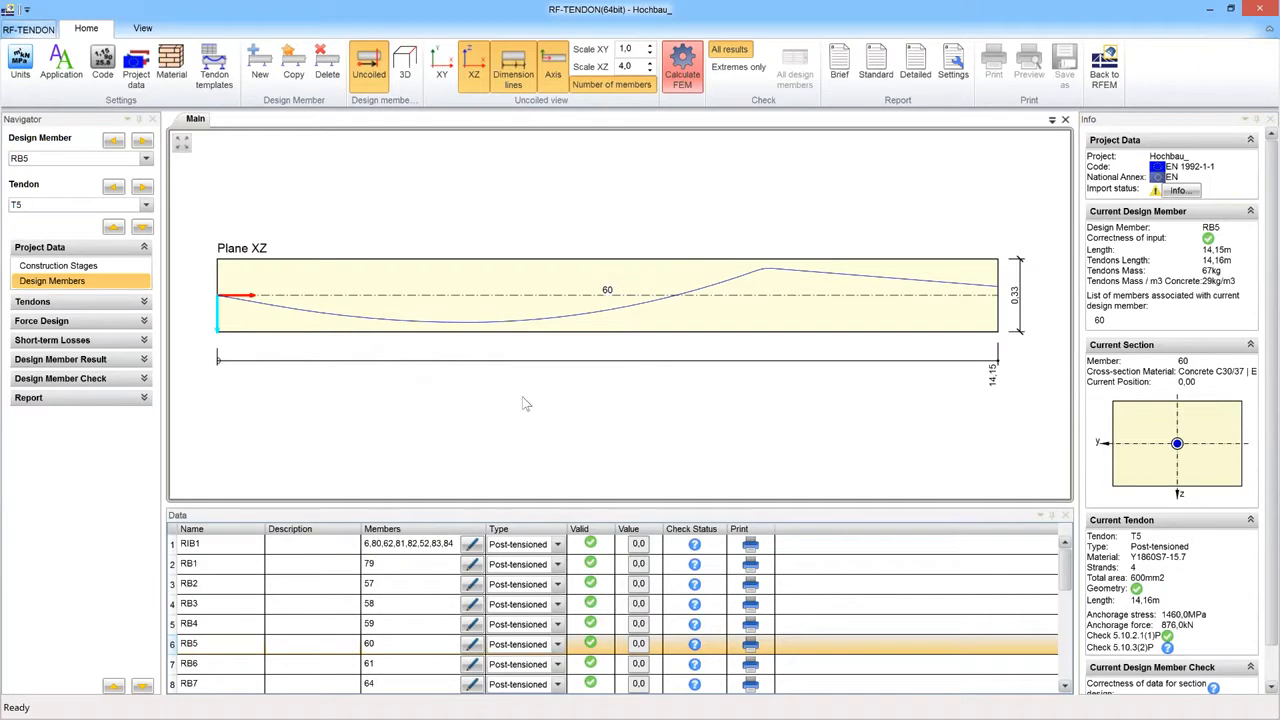
{"action": "left_click", "coordinate": [100, 302]}
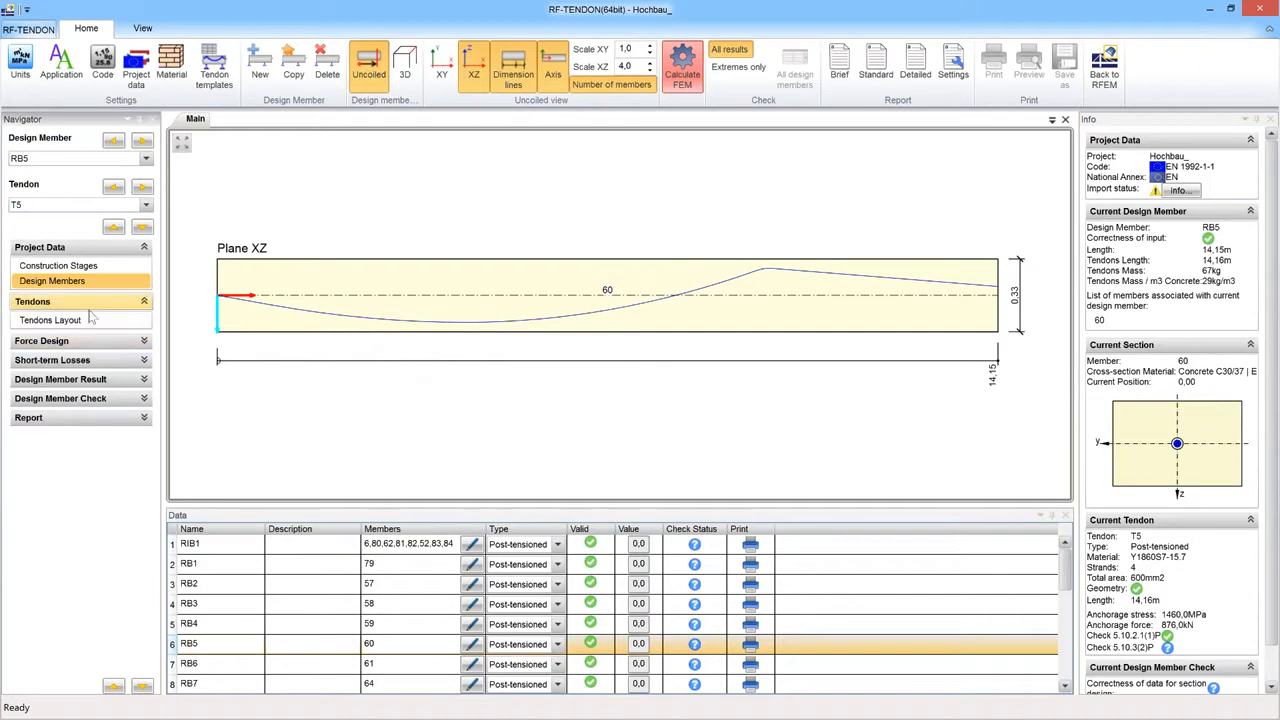
{"action": "left_click", "coordinate": [88, 320]}
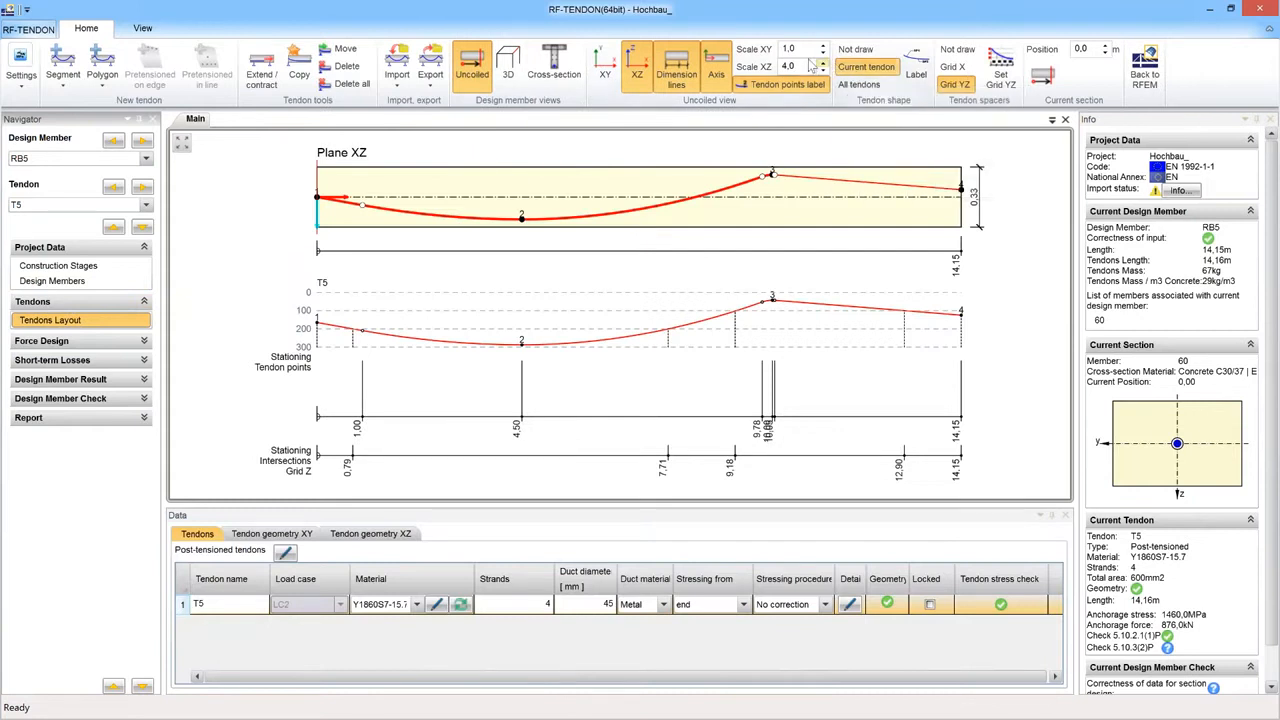
Display the XY plane together with the XZ plane and reduce Scale XZ to 1,0.
{"action": "left_click", "coordinate": [605, 66]}
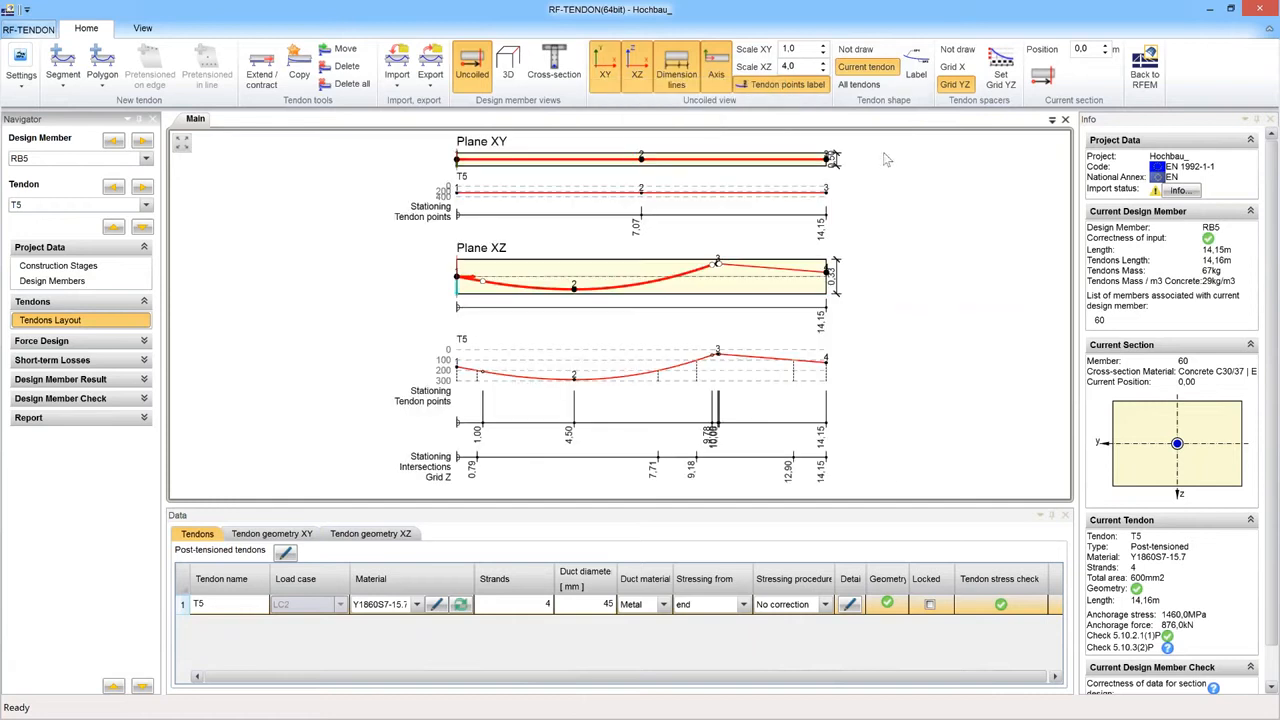
{"action": "left_click", "coordinate": [823, 70]}
{"action": "left_click", "coordinate": [823, 70]}
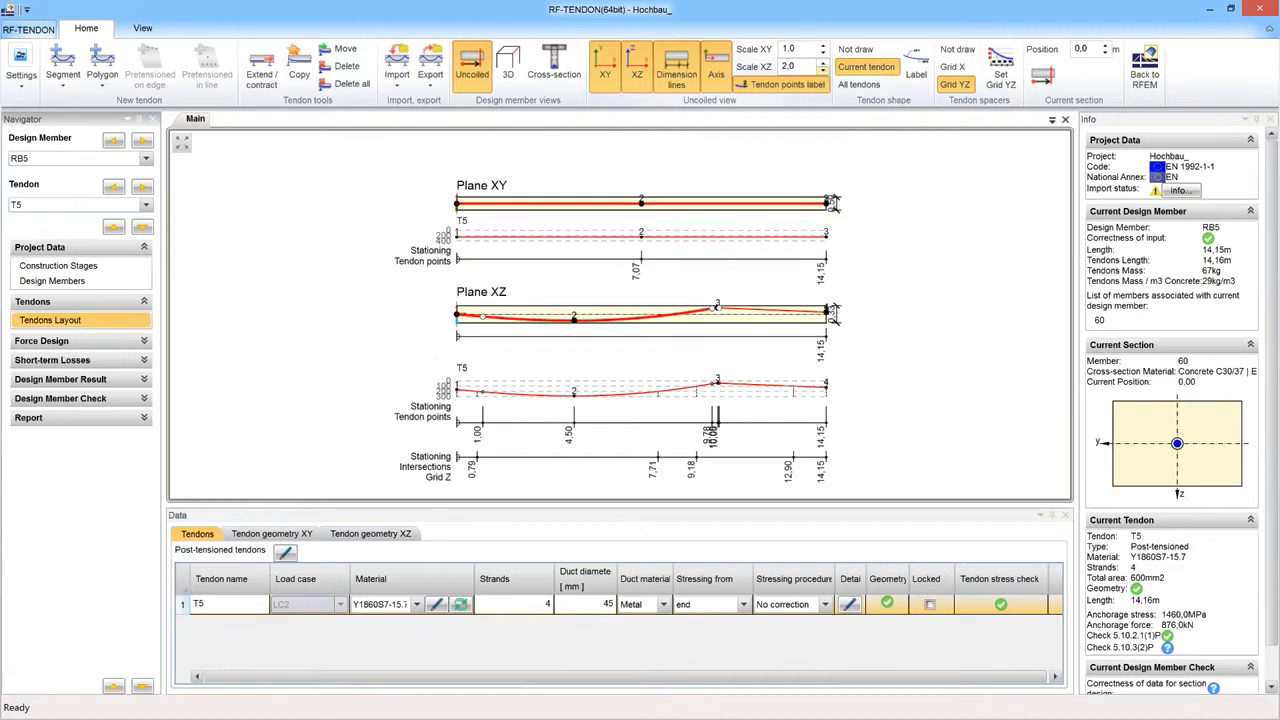
{"action": "left_click", "coordinate": [823, 70]}
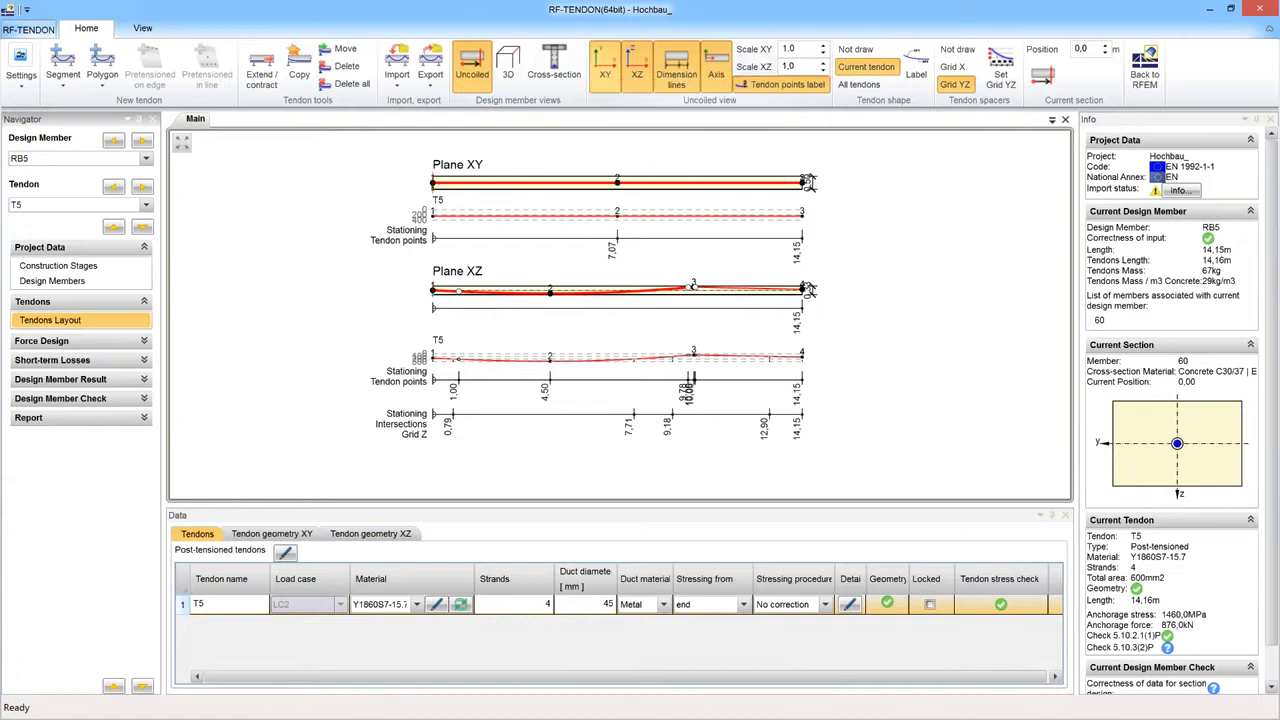
Hide the XY plane and restore Scale XZ to 4,0, keeping the whole tendon diagram in view.
{"action": "left_click", "coordinate": [604, 68]}
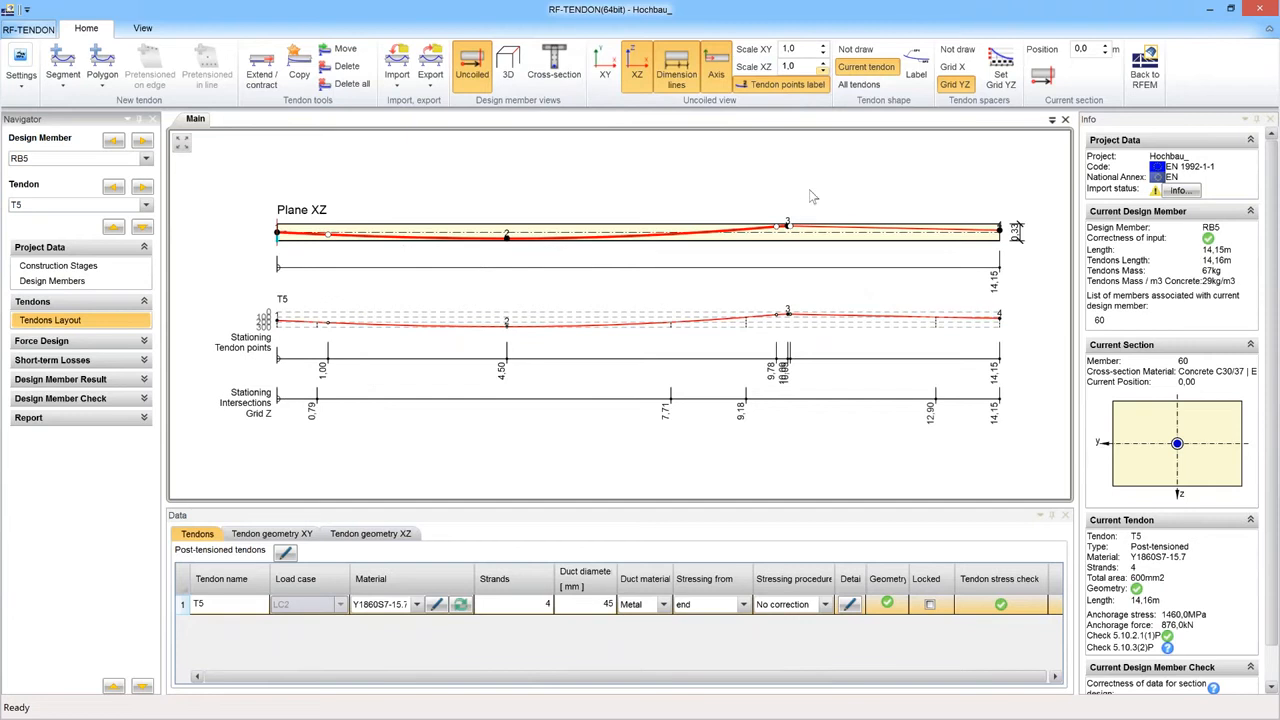
{"action": "left_click", "coordinate": [826, 86]}
{"action": "left_click", "coordinate": [822, 63]}
{"action": "left_click", "coordinate": [822, 63]}
{"action": "left_click", "coordinate": [822, 63]}
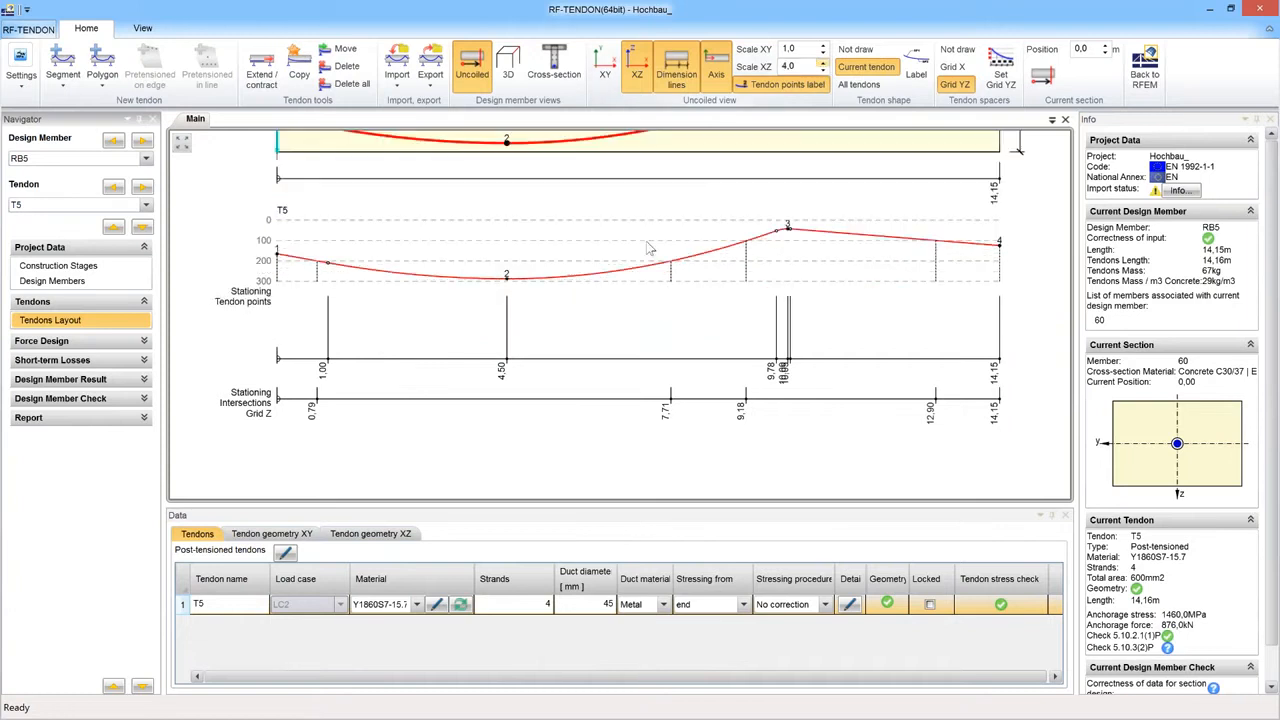
{"action": "middle_click_drag", "start_coordinate": [649, 202], "coordinate": [644, 299]}
{"action": "scroll", "coordinate": [653, 257], "scroll_direction": "down", "scroll_amount": 1}
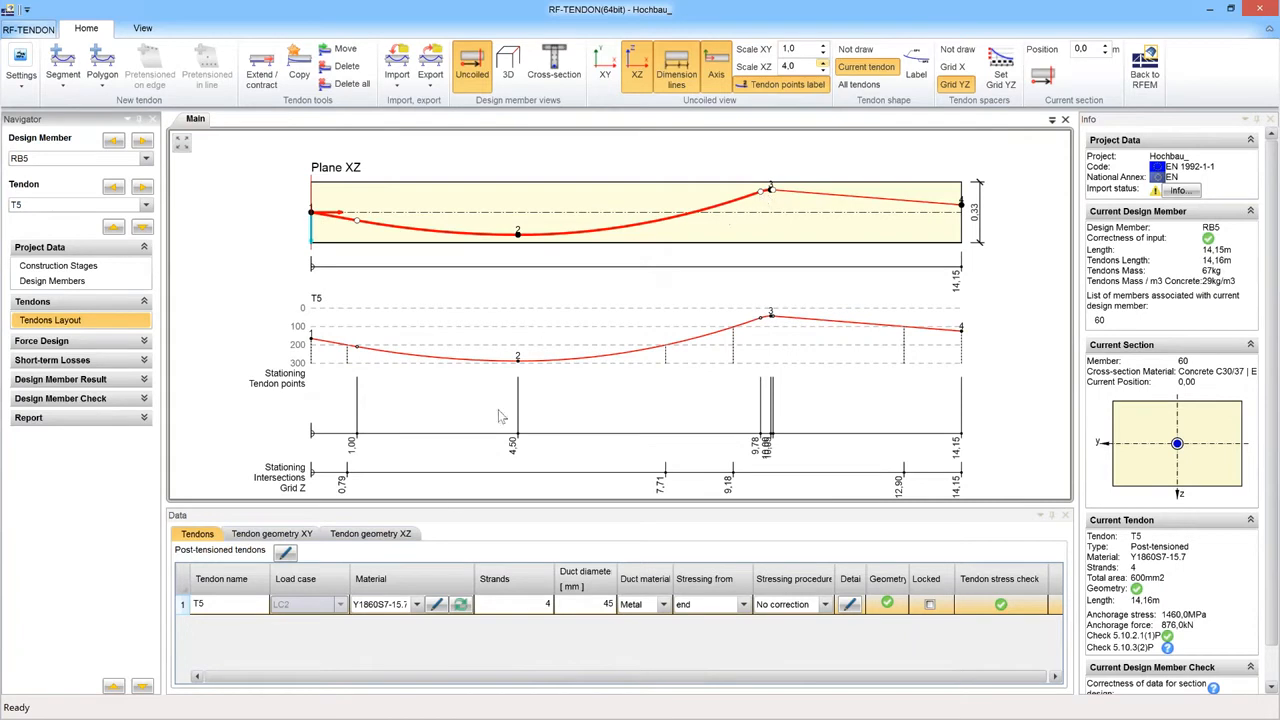
Review the material and strands of tendon T5, and open the XZ geometry data for its low point 2.
{"action": "left_click", "coordinate": [383, 605]}
{"action": "left_click", "coordinate": [532, 597]}
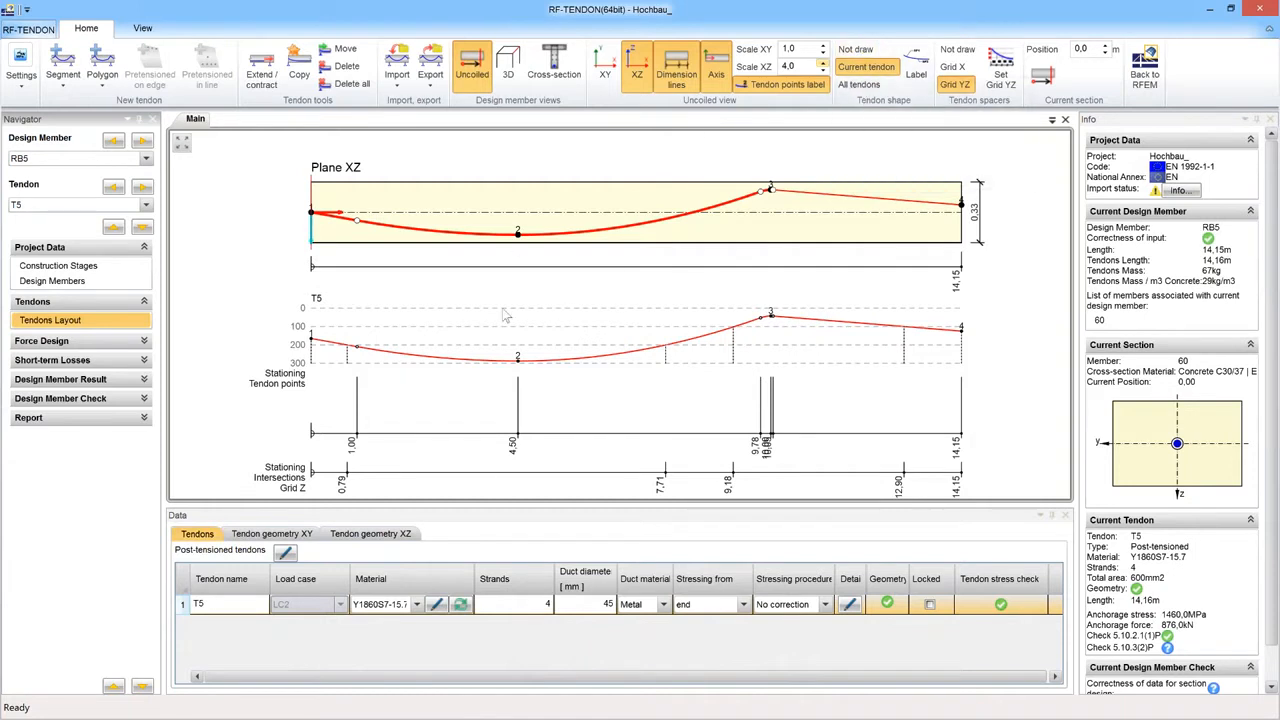
{"action": "left_click", "coordinate": [518, 235]}
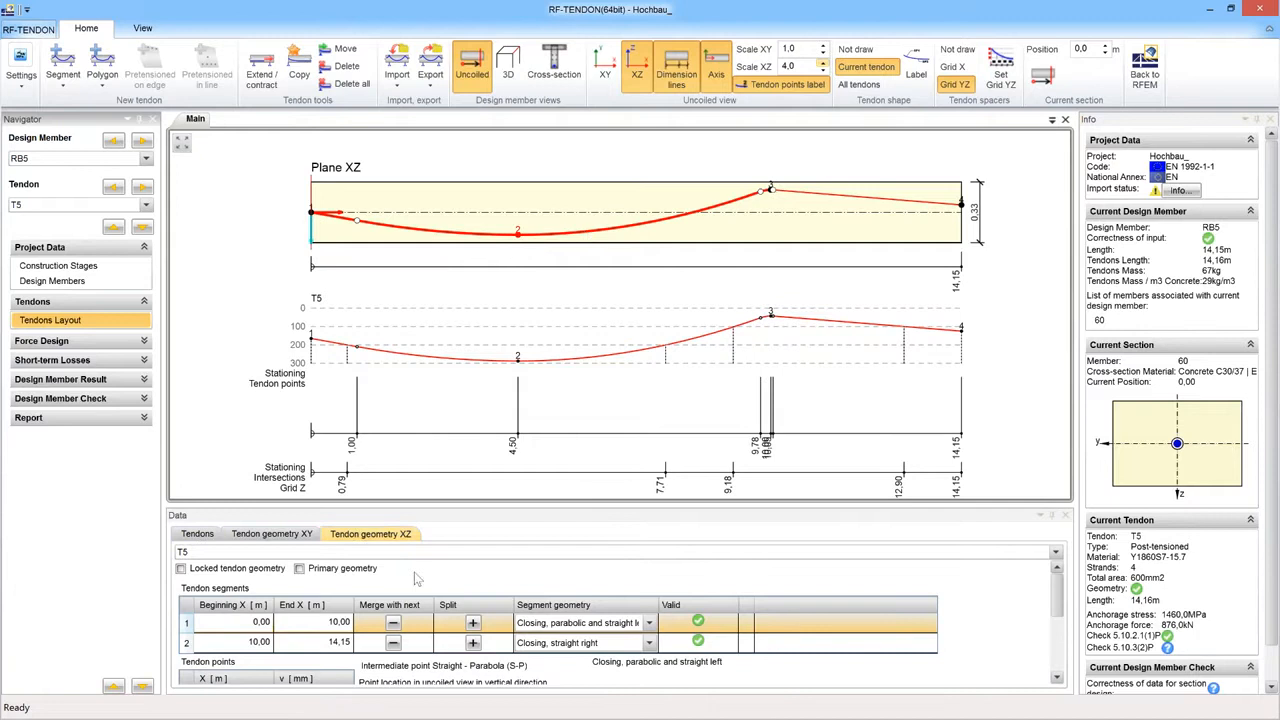
{"action": "left_click", "coordinate": [362, 537]}
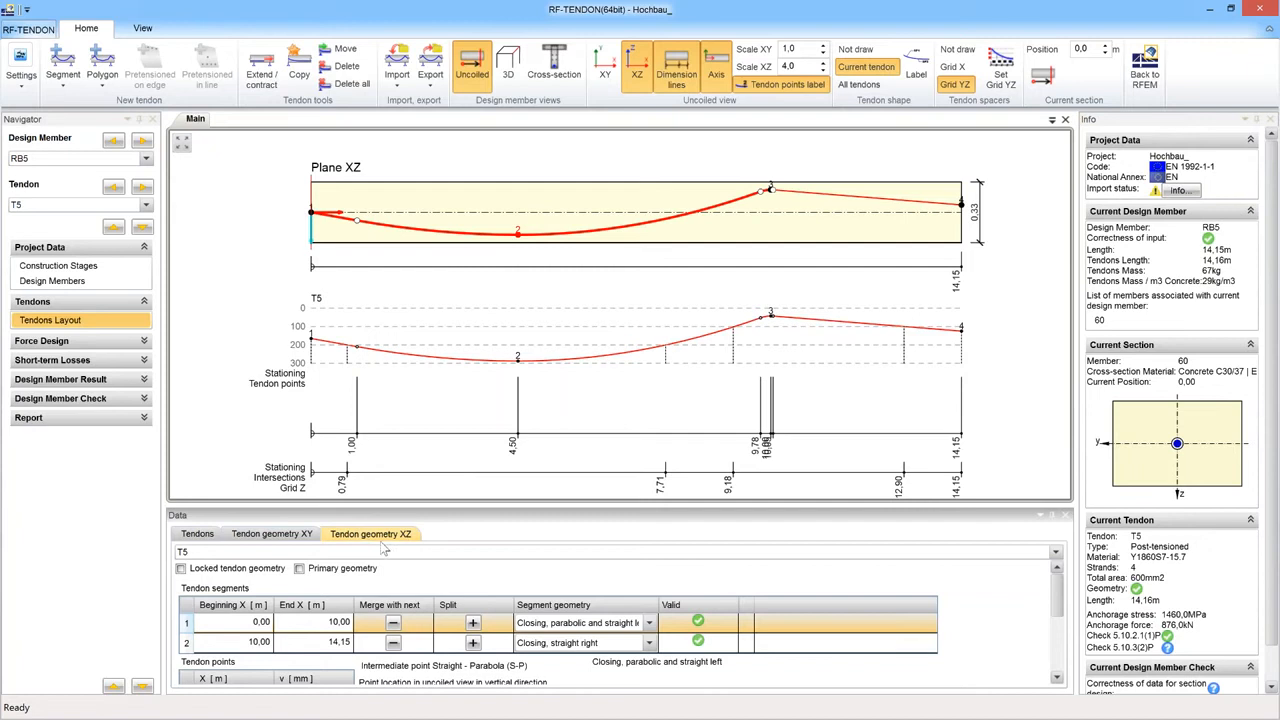
Turn off the tendon shape drawing and enlarge the data area so that the full XZ geometry parameters are visible.
{"action": "left_click", "coordinate": [855, 48]}
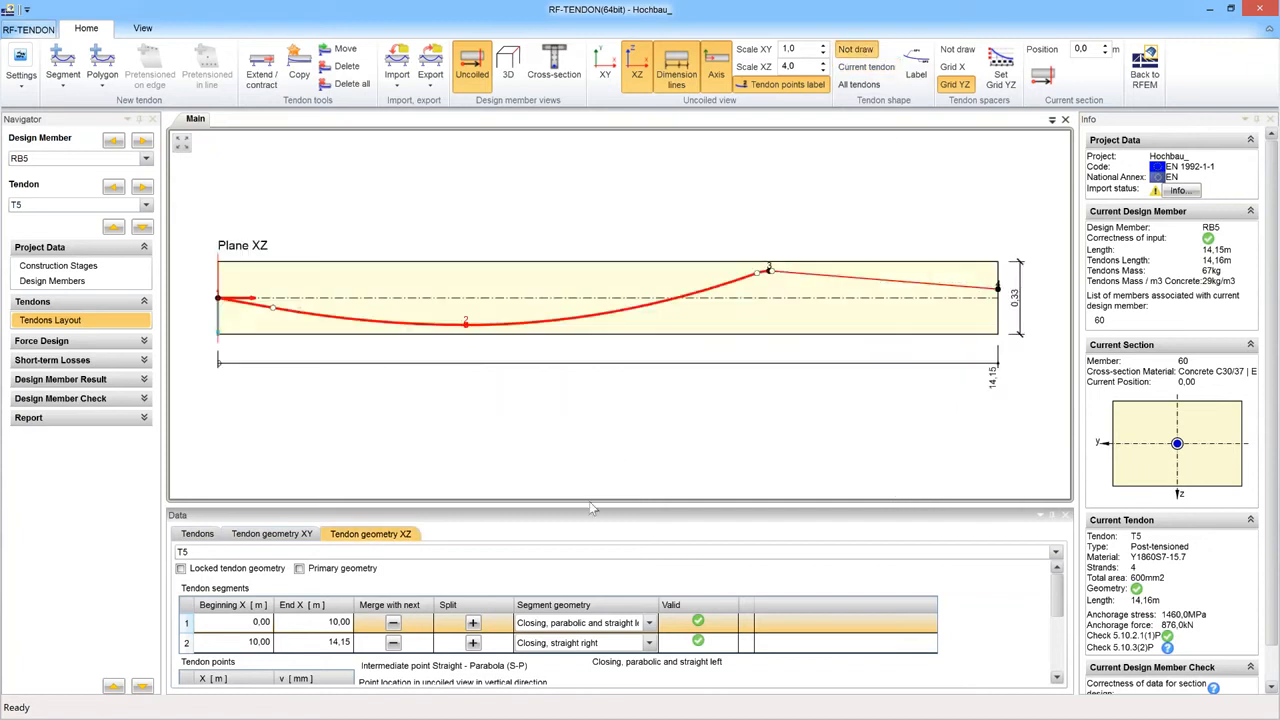
{"action": "left_click_drag", "start_coordinate": [589, 501], "coordinate": [598, 180]}
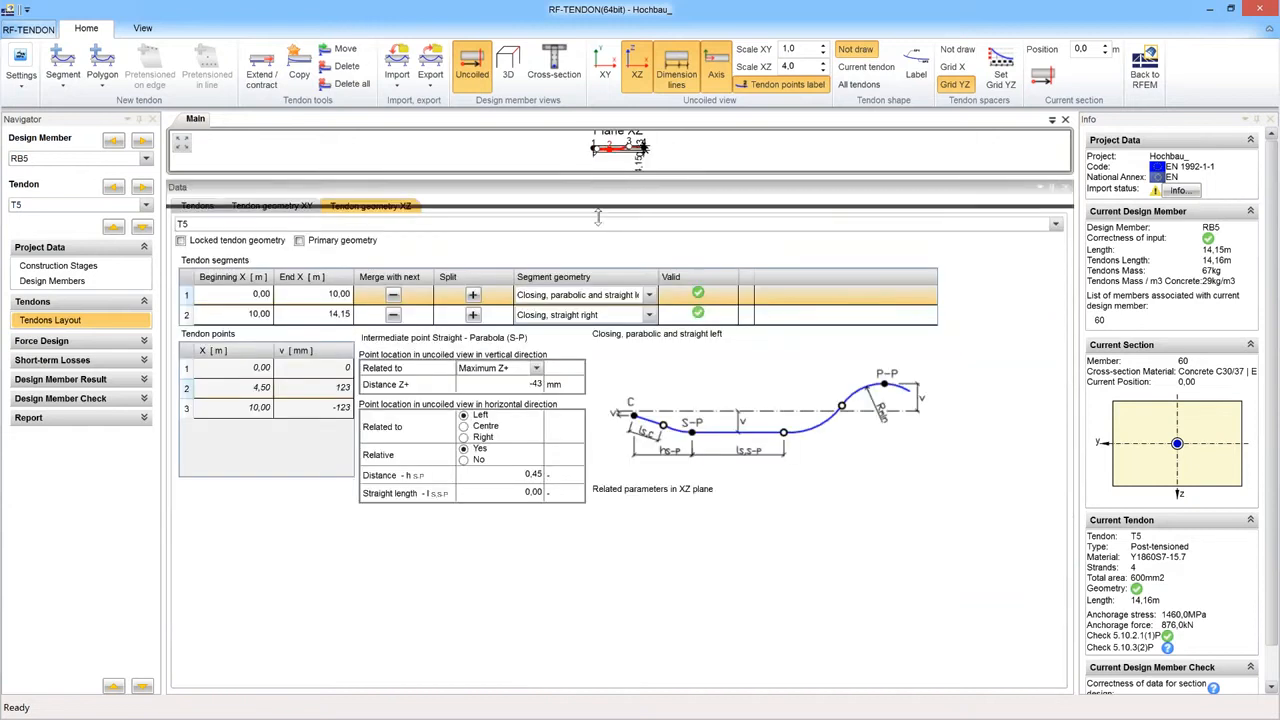
{"action": "left_click_drag", "start_coordinate": [601, 224], "coordinate": [604, 272]}
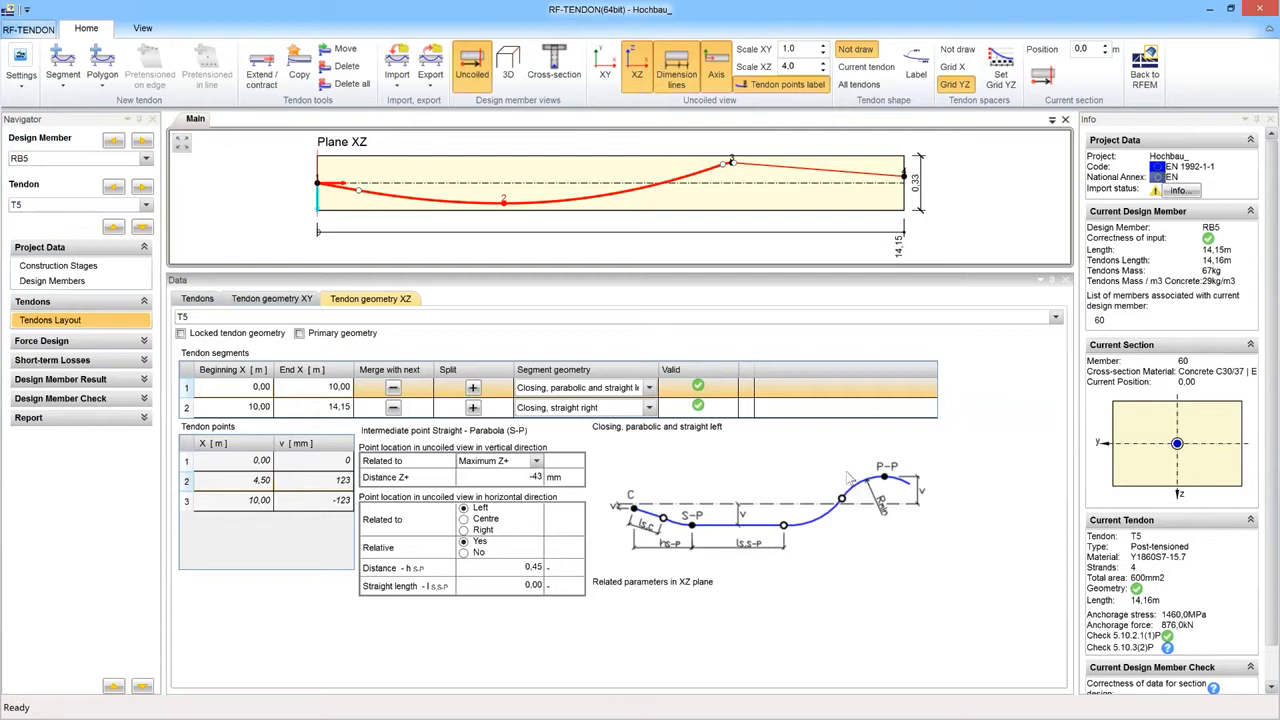
Review the geometry options of segment 1, keeping Closing, parabolic and straight left, and show the settings of closing point 4.
{"action": "left_click", "coordinate": [649, 388]}
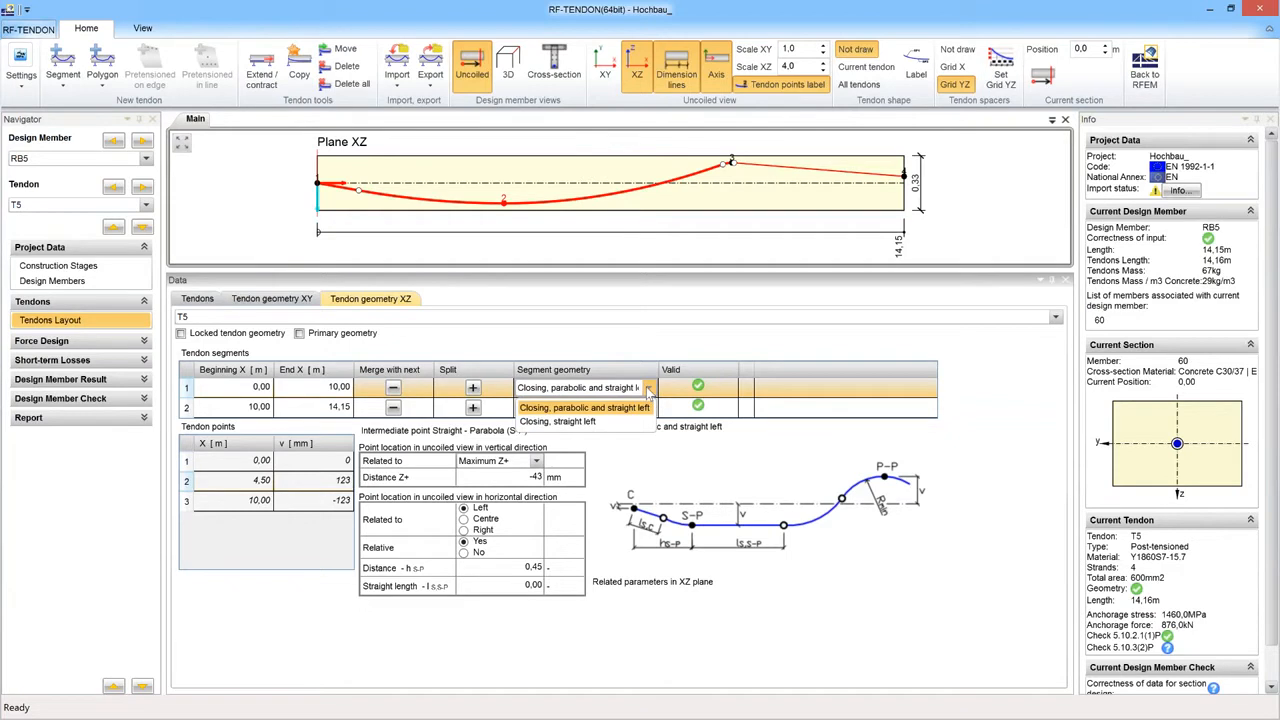
{"action": "left_click", "coordinate": [649, 389]}
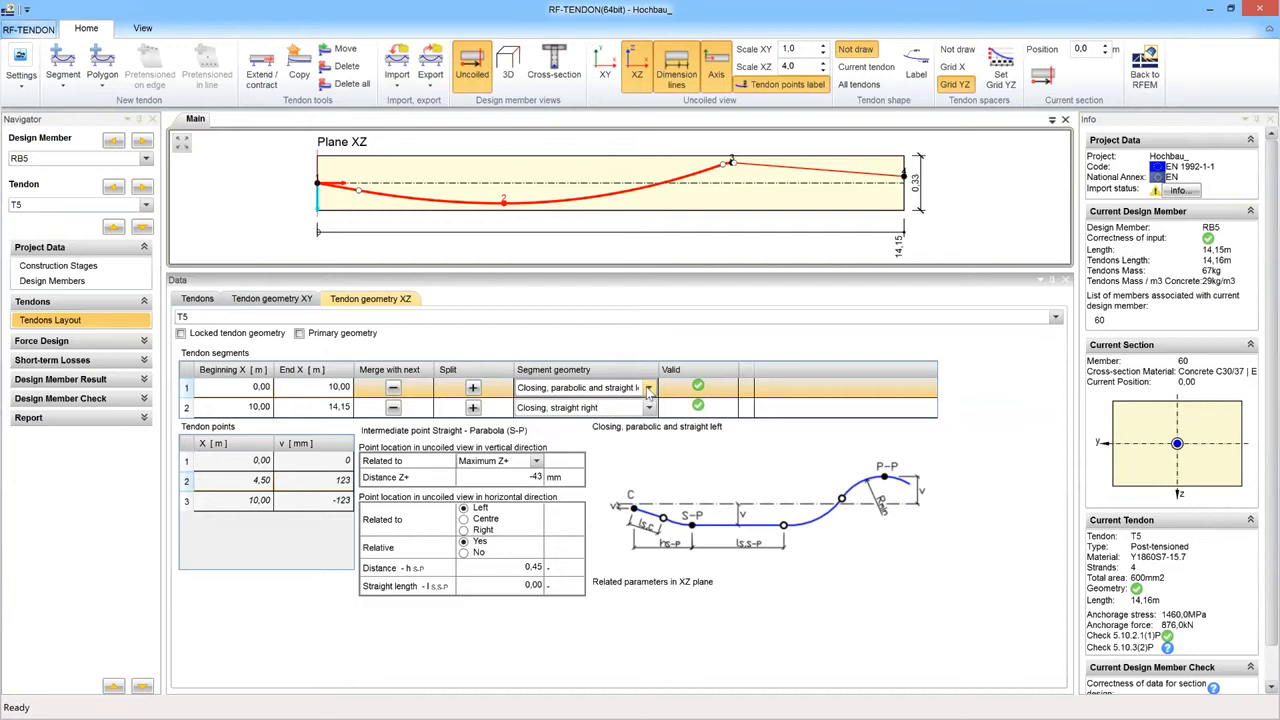
{"action": "left_click", "coordinate": [649, 389]}
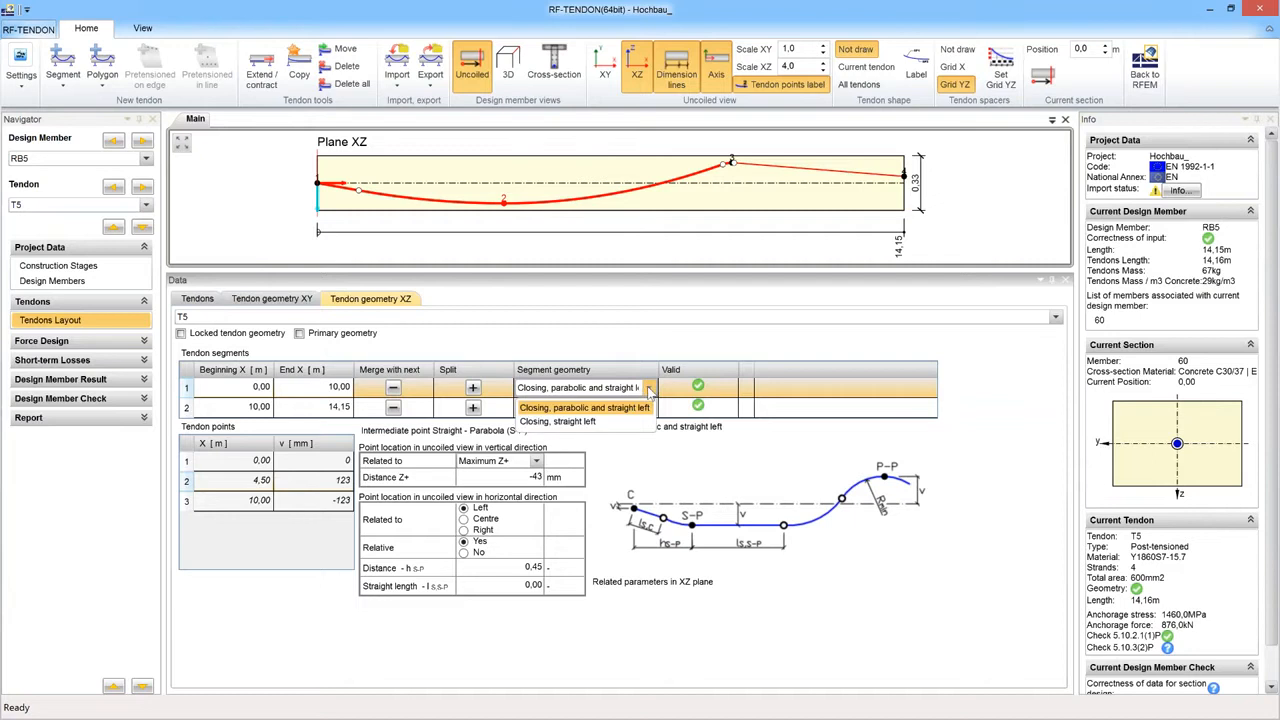
{"action": "left_click", "coordinate": [645, 407]}
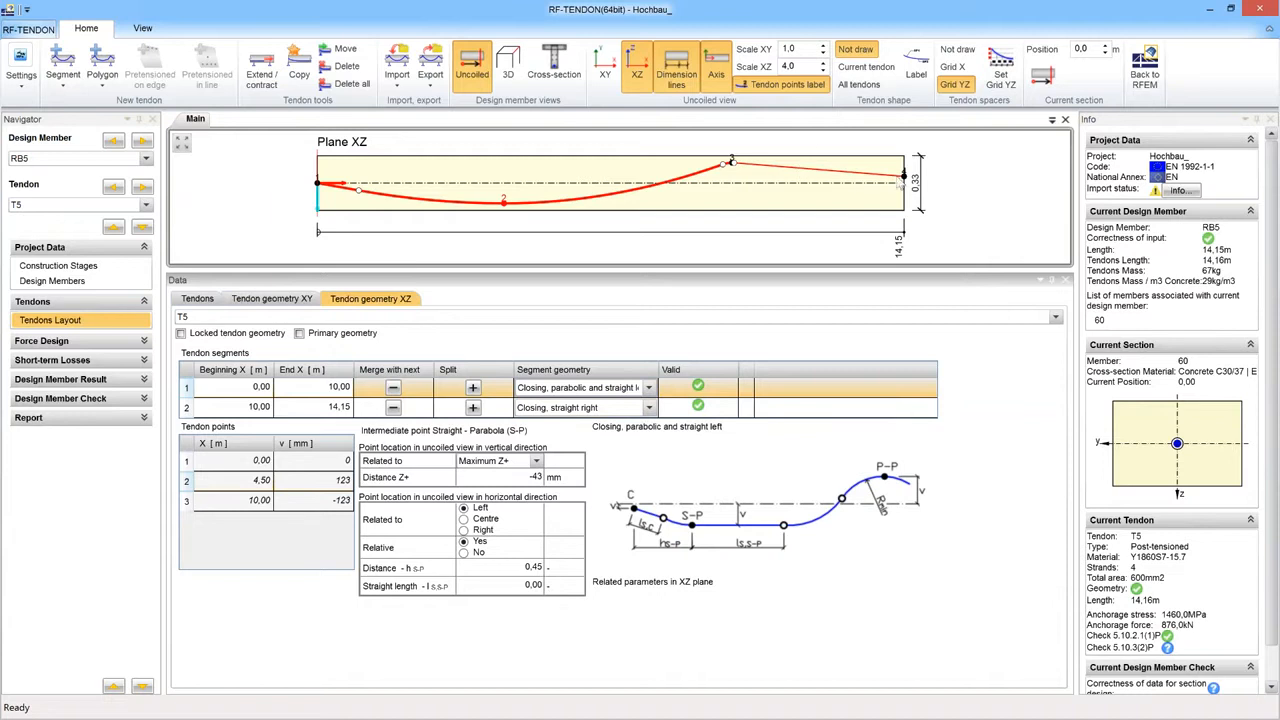
{"action": "left_click", "coordinate": [904, 177]}
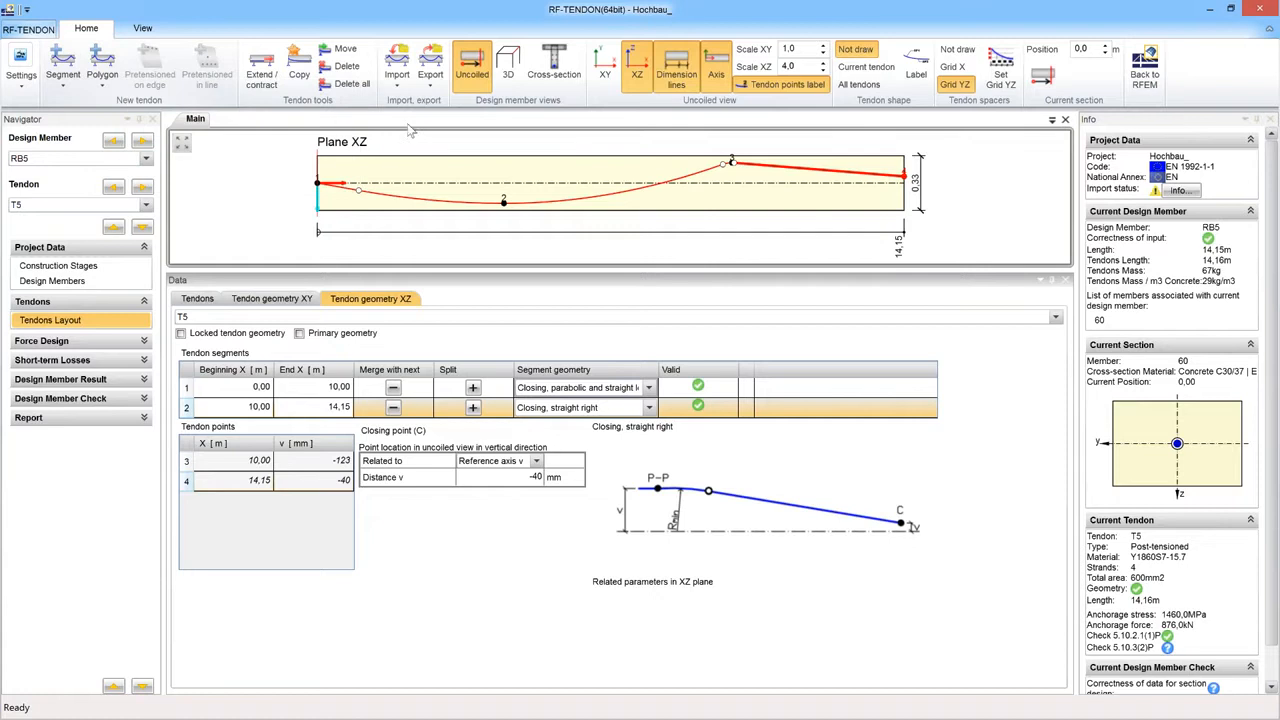
Review the available tendon import and export options without choosing any.
{"action": "left_click", "coordinate": [400, 84]}
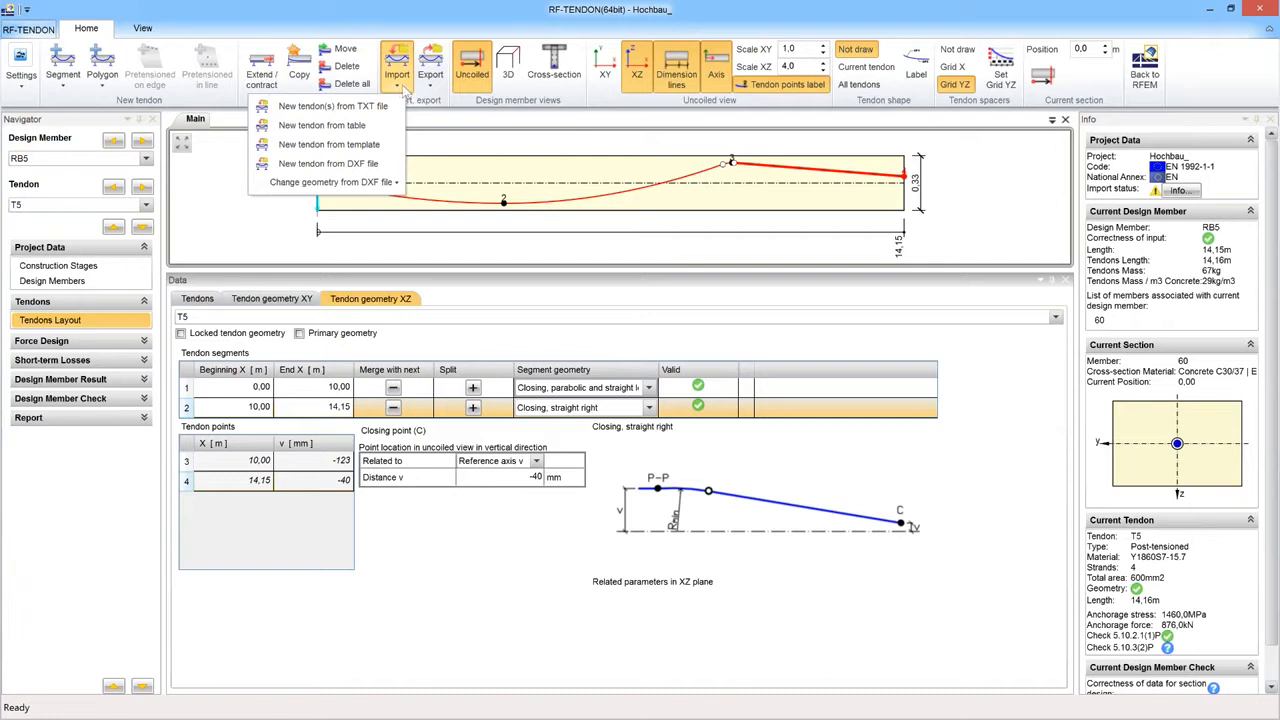
{"action": "left_click", "coordinate": [436, 88]}
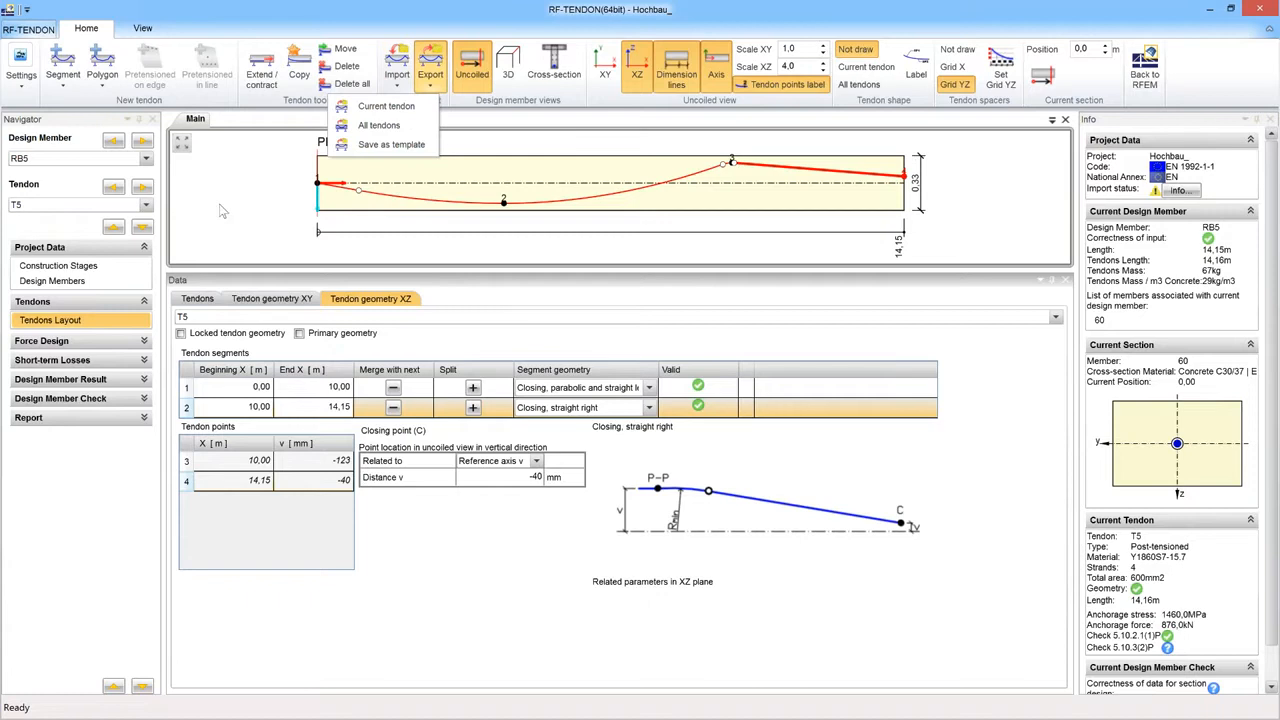
{"action": "left_click", "coordinate": [222, 209]}
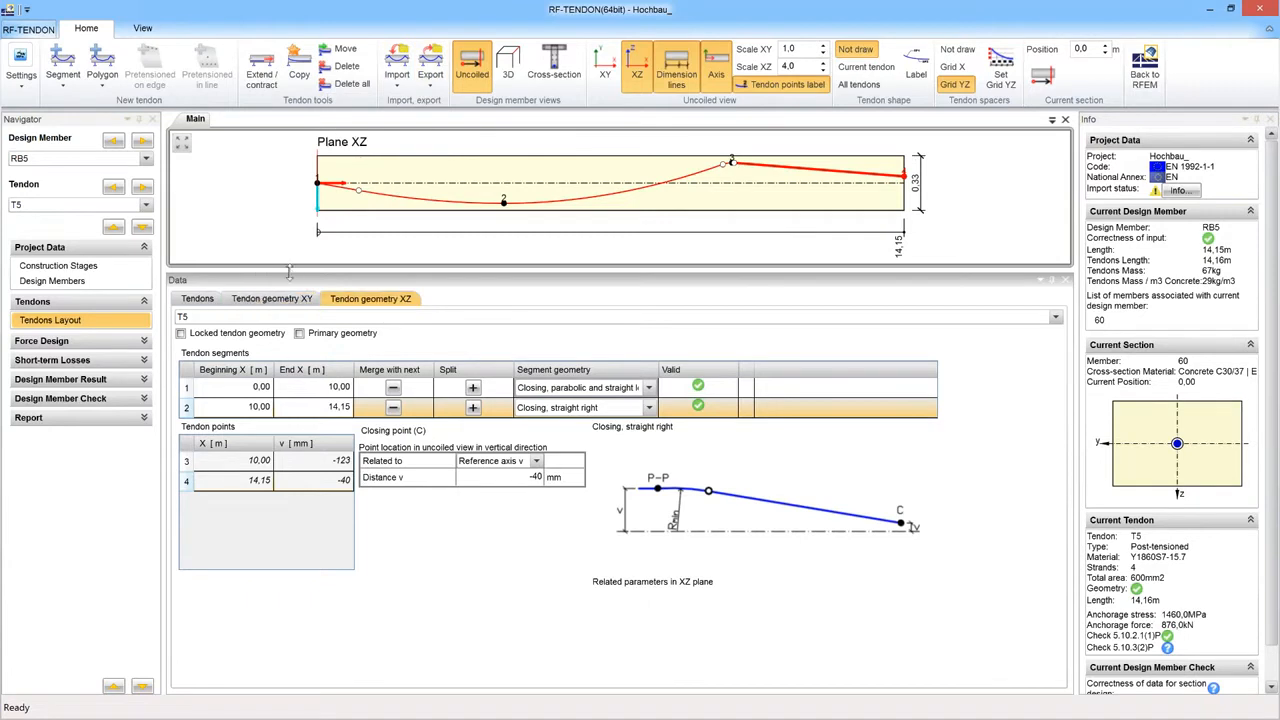
Enlarge the tendon drawing area and display the current tendon's shape with labels for its straight and curved parts.
{"action": "left_click_drag", "start_coordinate": [288, 268], "coordinate": [289, 418]}
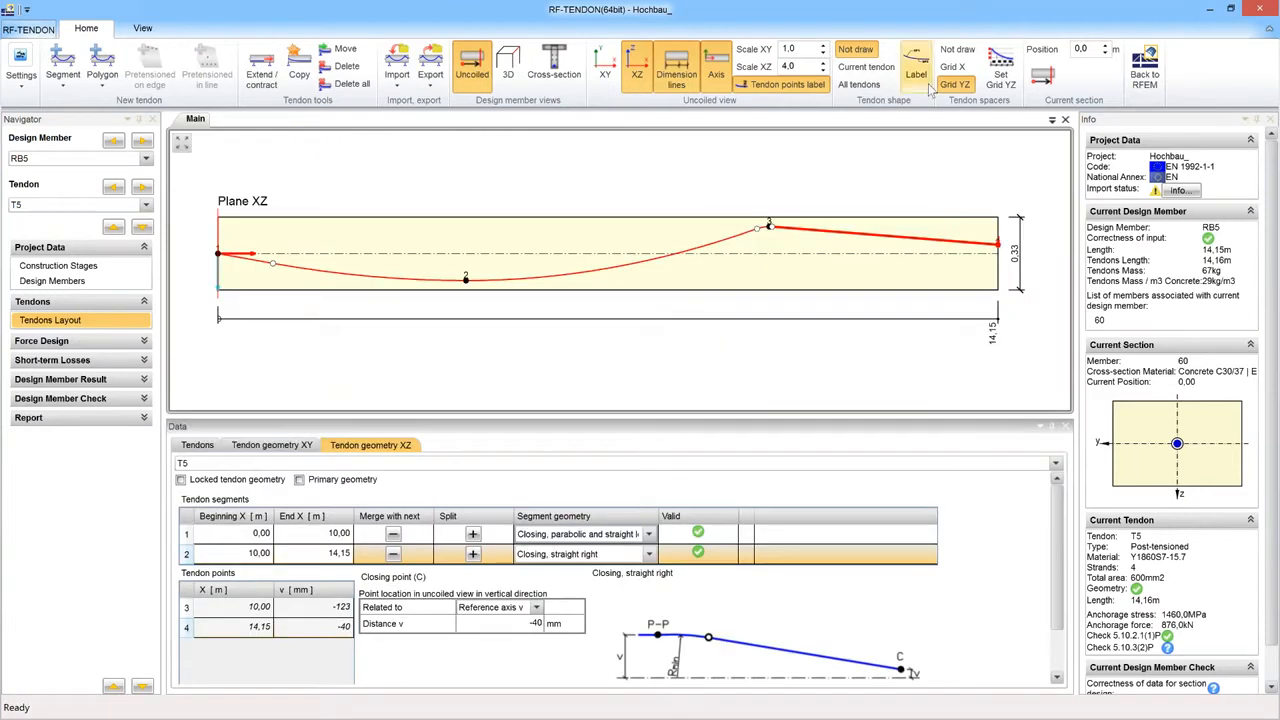
{"action": "left_click", "coordinate": [866, 67]}
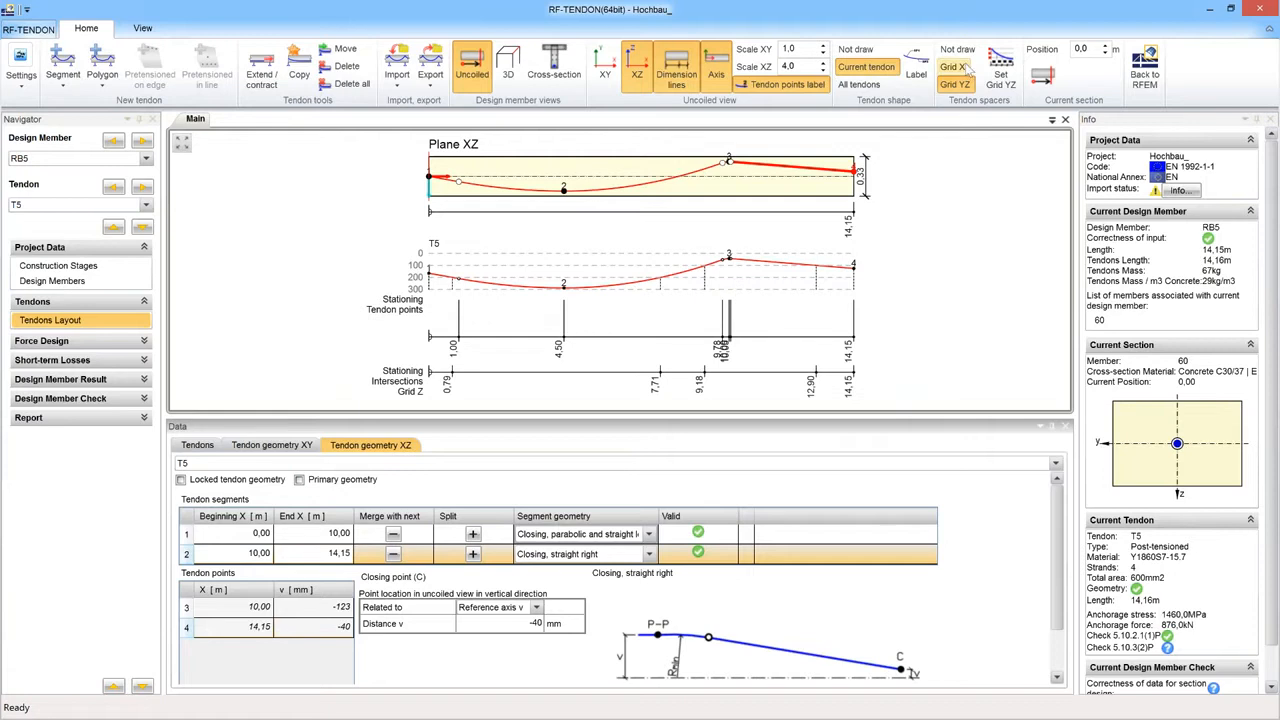
{"action": "left_click", "coordinate": [918, 66]}
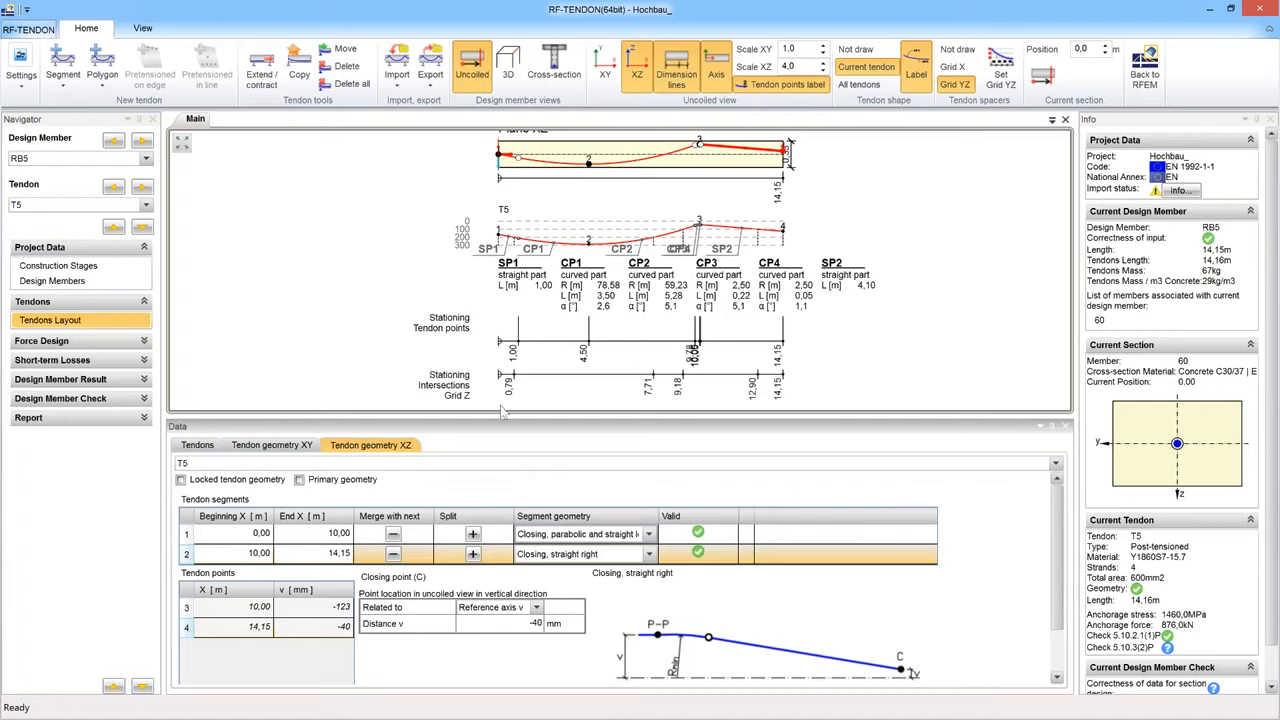
Inspect the labelled shape of tendon T5, turn off its part labels, and stop drawing the tendon shape.
{"action": "left_click_drag", "start_coordinate": [503, 412], "coordinate": [503, 546]}
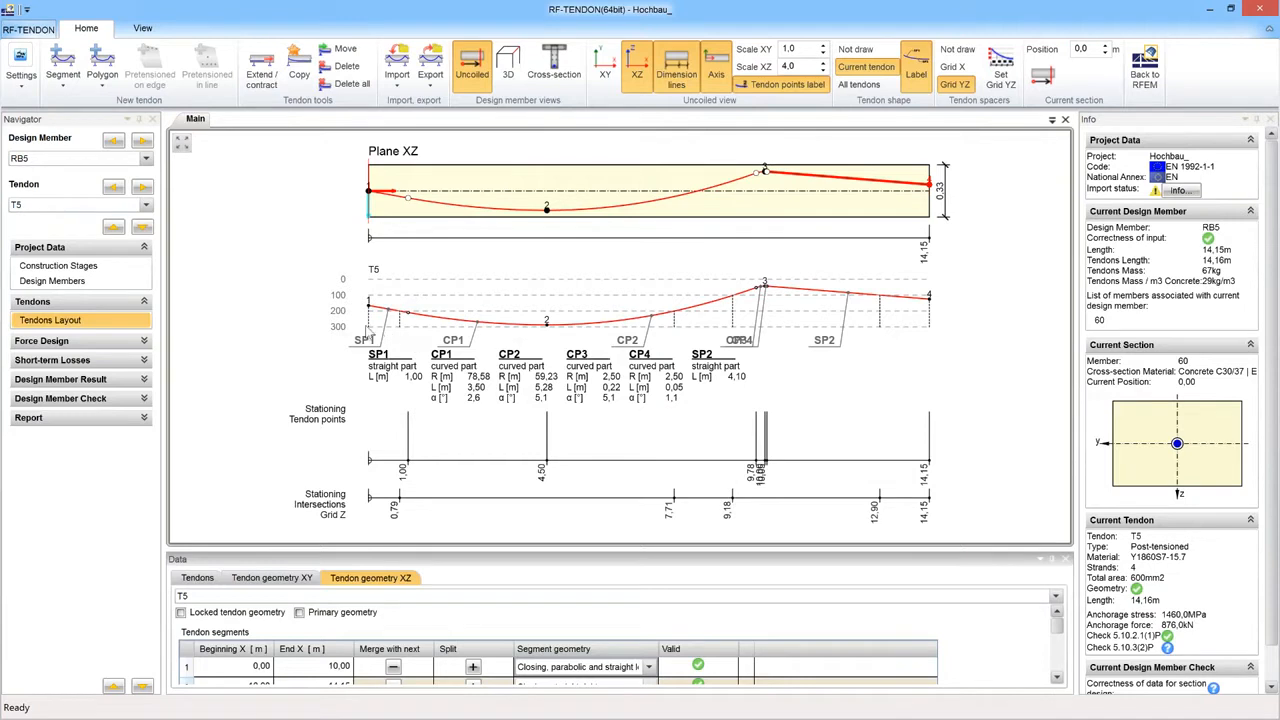
{"action": "key", "text": "ctrl"}
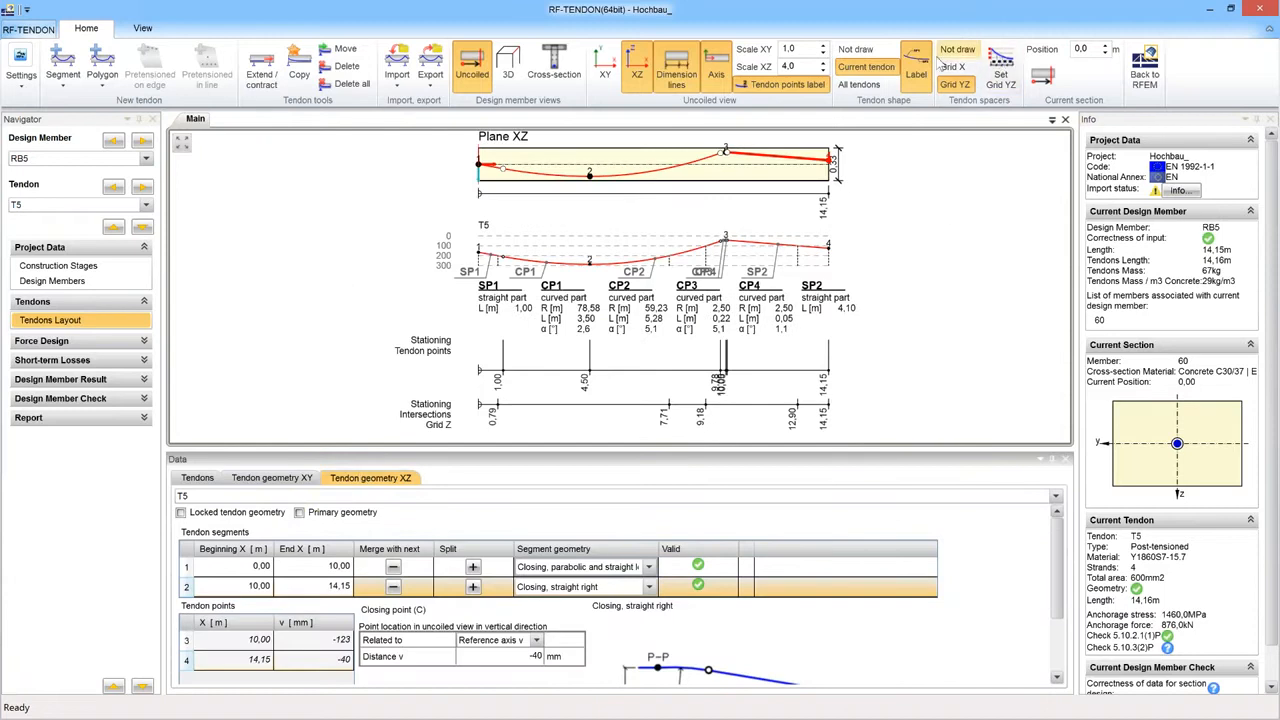
{"action": "left_click", "coordinate": [916, 62]}
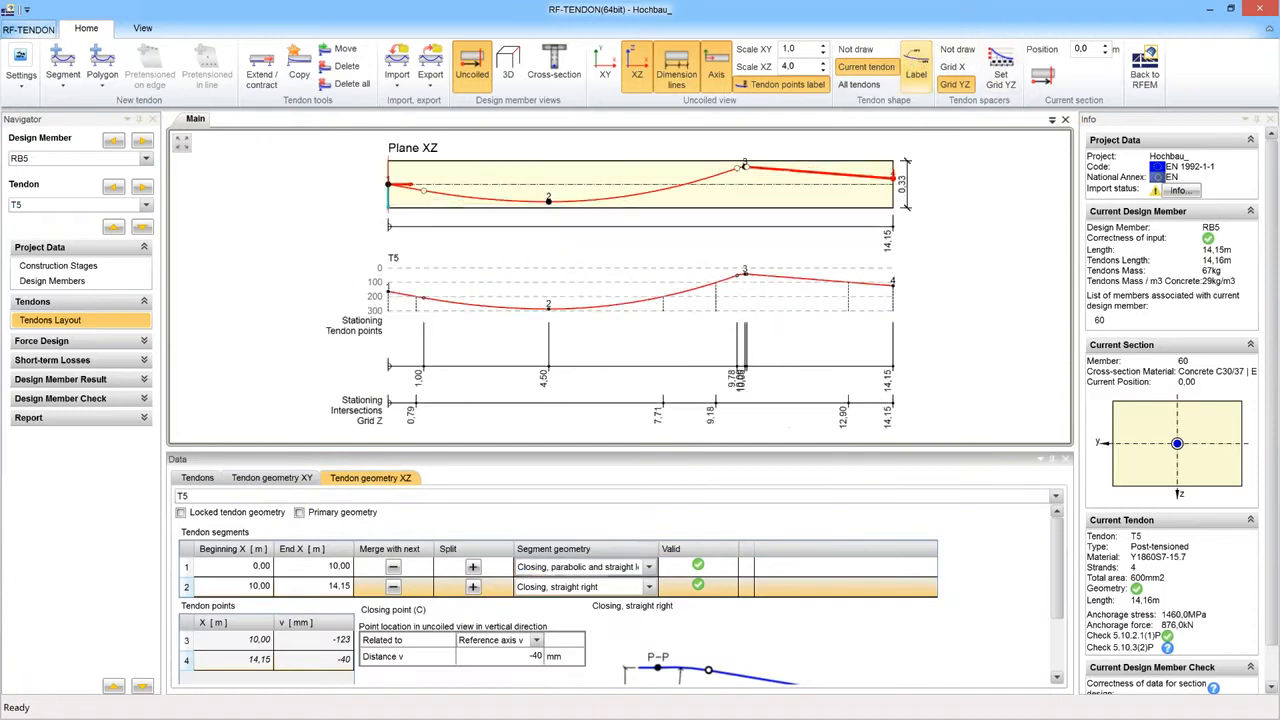
{"action": "left_click", "coordinate": [855, 49]}
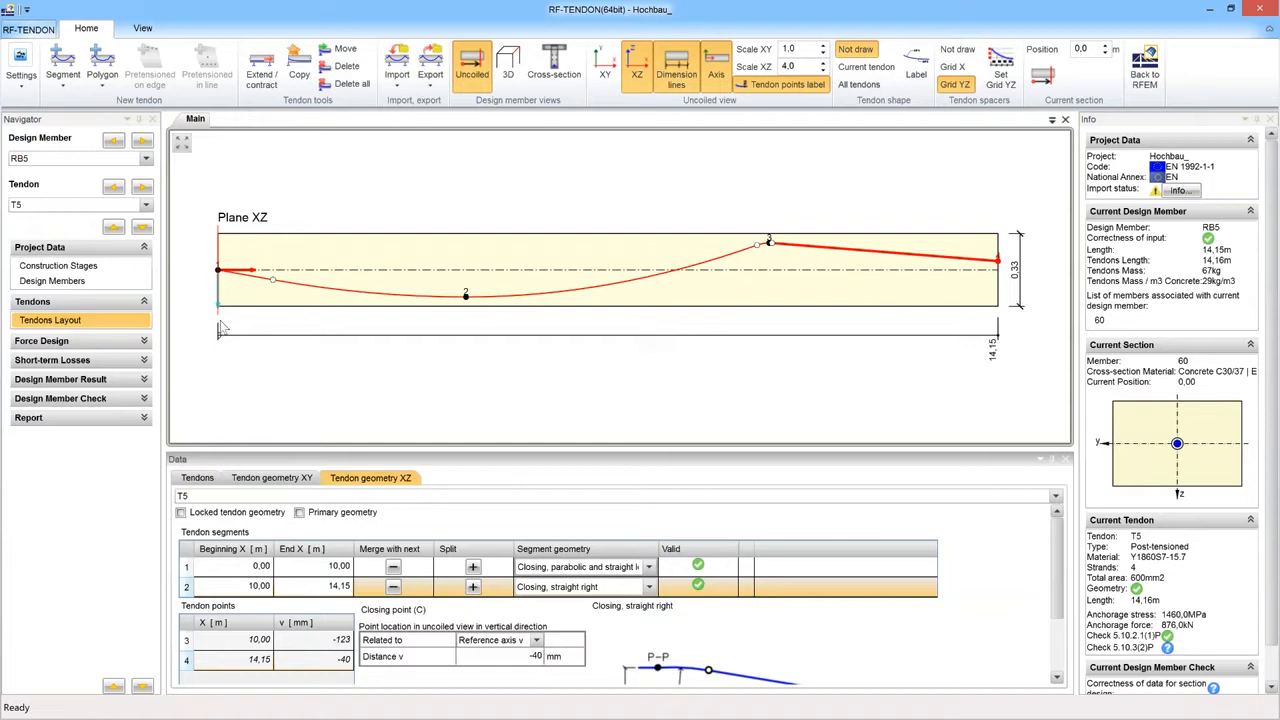
Open the equivalent load results under force design and display them for all spans of design member RIB1.
{"action": "left_click", "coordinate": [88, 345]}
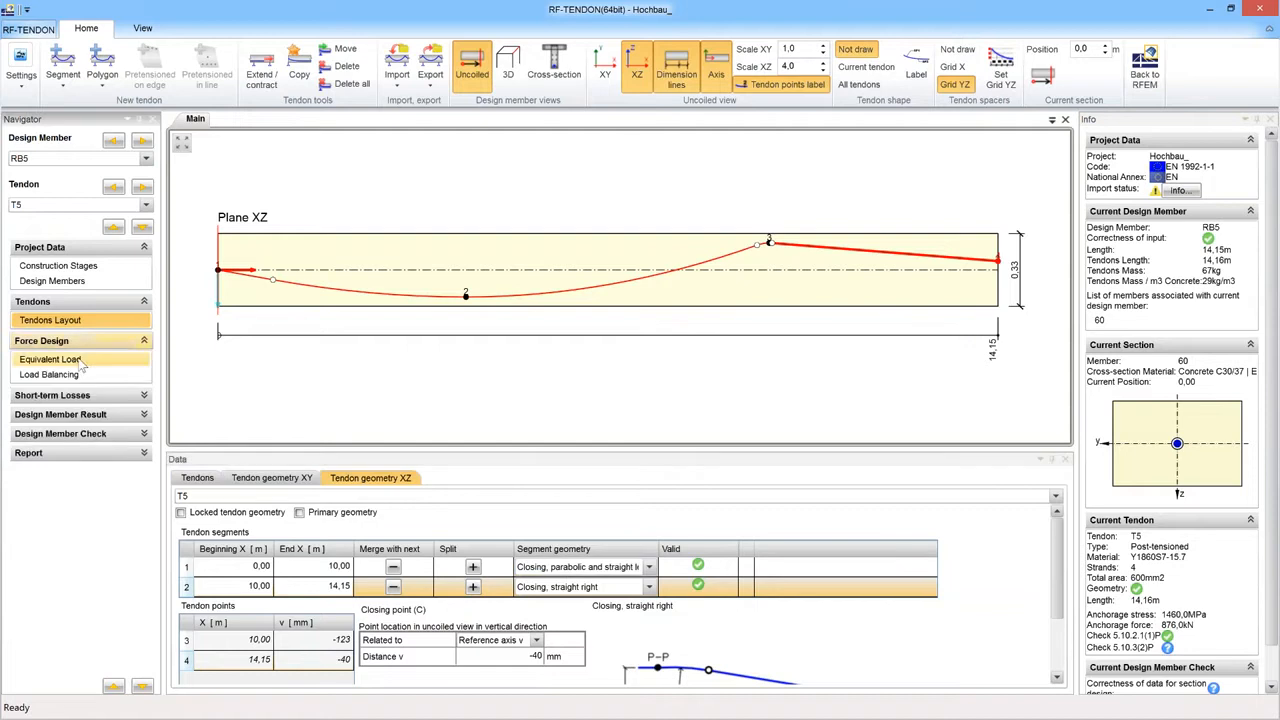
{"action": "left_click", "coordinate": [85, 360]}
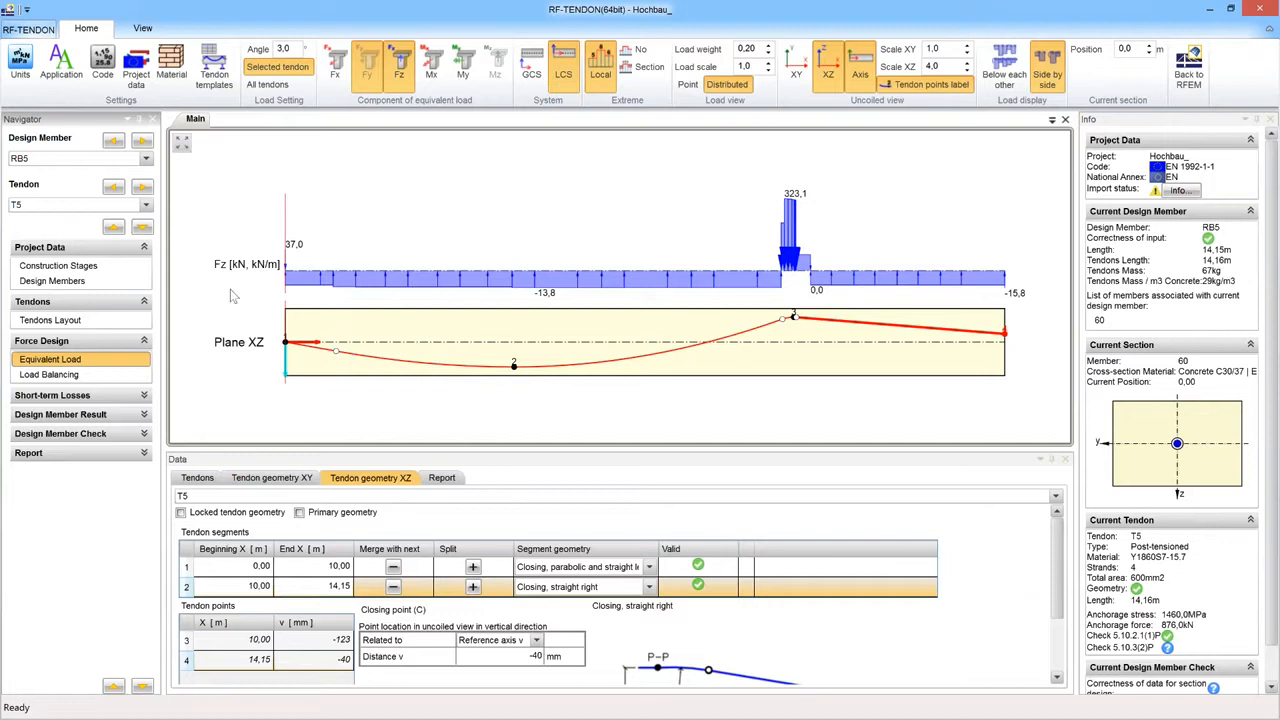
{"action": "left_click", "coordinate": [146, 158]}
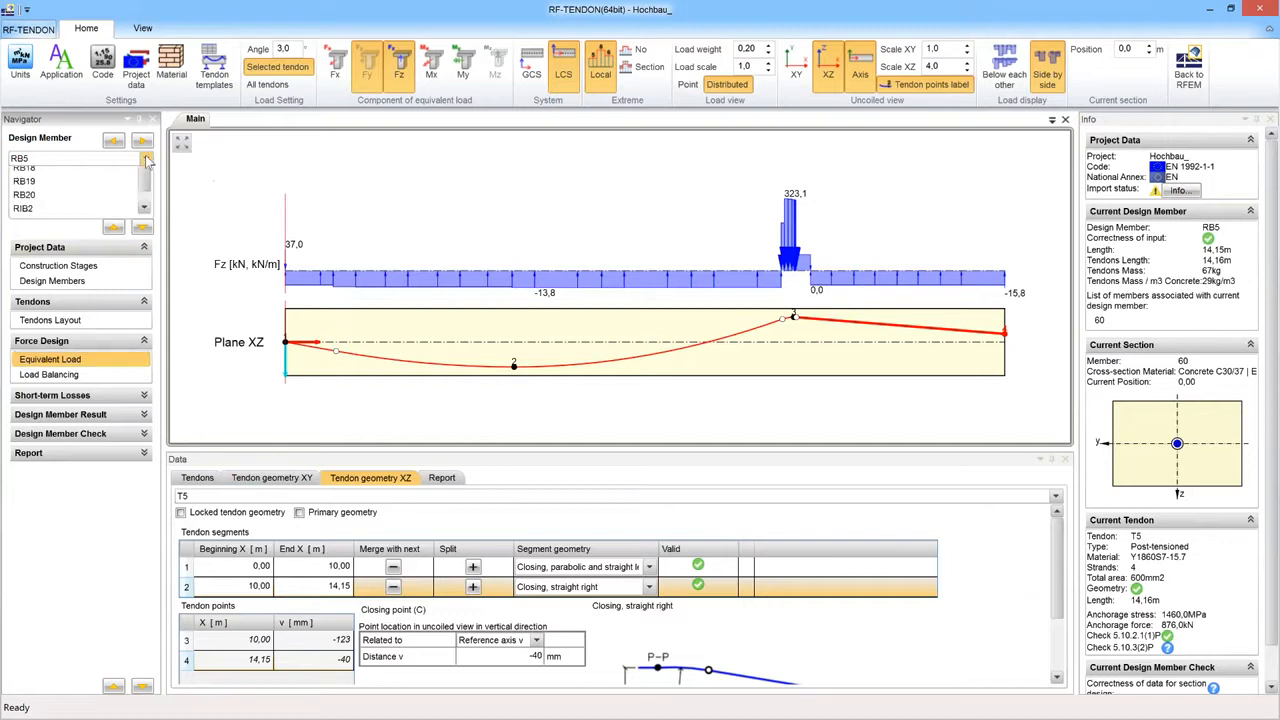
{"action": "scroll", "coordinate": [145, 235], "scroll_direction": "up", "scroll_amount": 2}
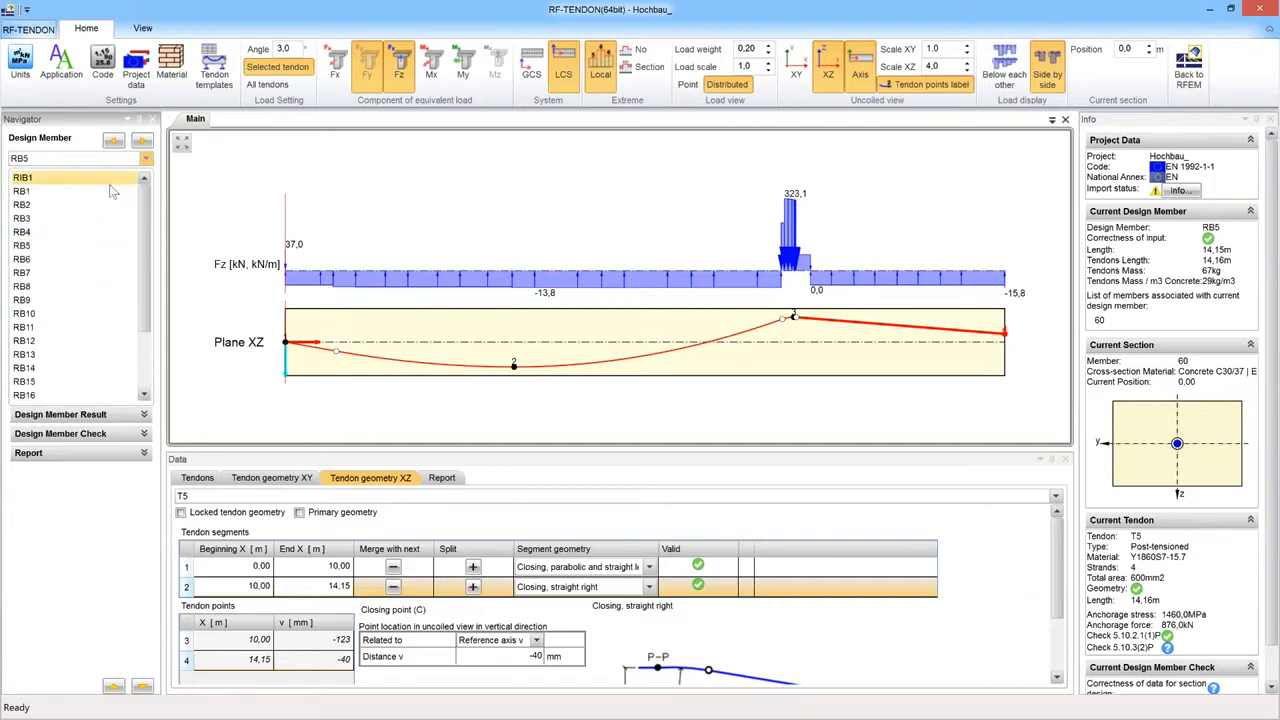
{"action": "left_click", "coordinate": [345, 290]}
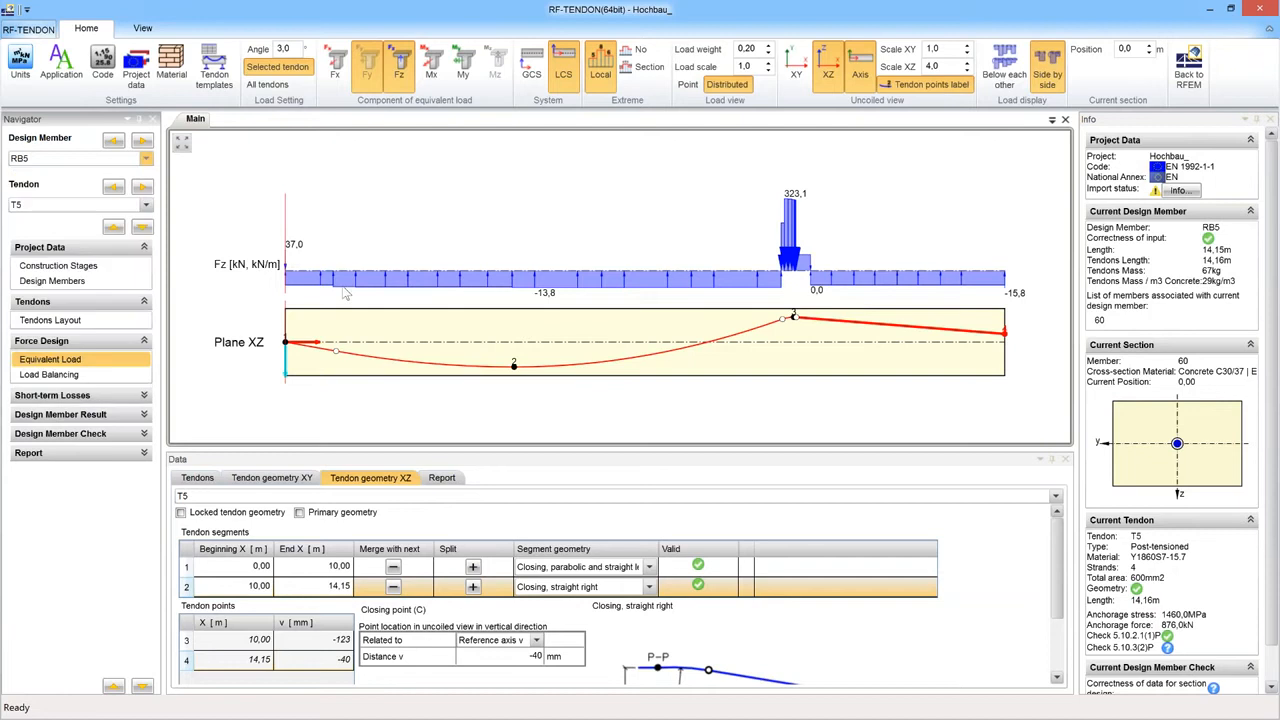
{"action": "scroll", "coordinate": [640, 221], "scroll_direction": "down", "scroll_amount": 4}
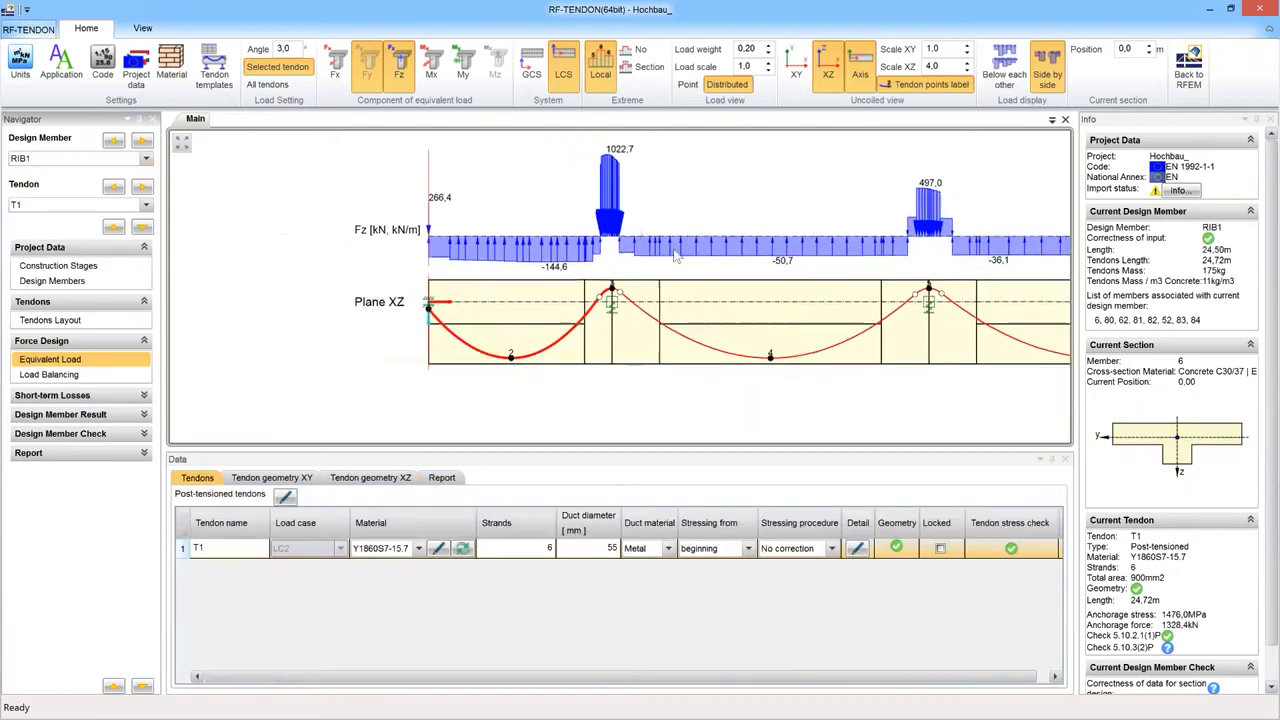
{"action": "middle_click_drag", "start_coordinate": [676, 258], "coordinate": [474, 254]}
{"action": "middle_click_drag", "start_coordinate": [584, 243], "coordinate": [526, 241]}
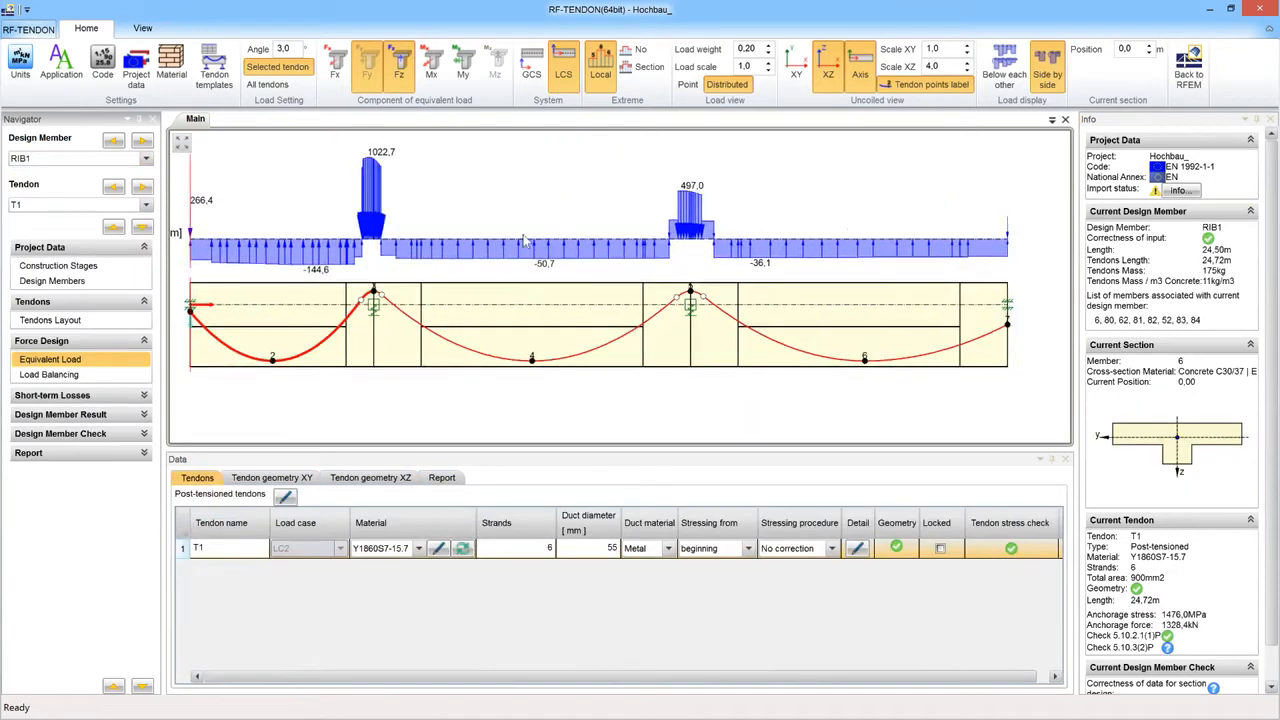
{"action": "scroll", "coordinate": [524, 240], "scroll_direction": "down", "scroll_amount": 1}
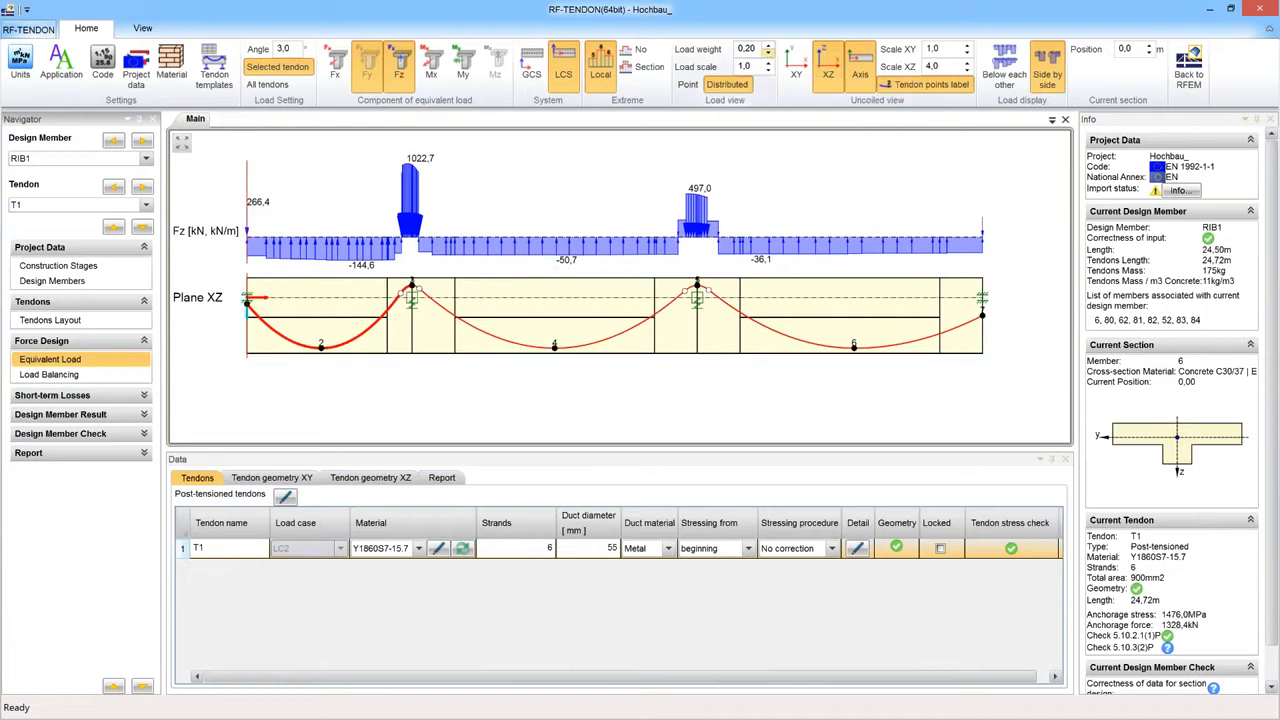
Try the equivalent load display with a load weight of 0,00 and set the load weight to 0,15.
{"action": "left_click", "coordinate": [768, 58]}
{"action": "left_click", "coordinate": [768, 58]}
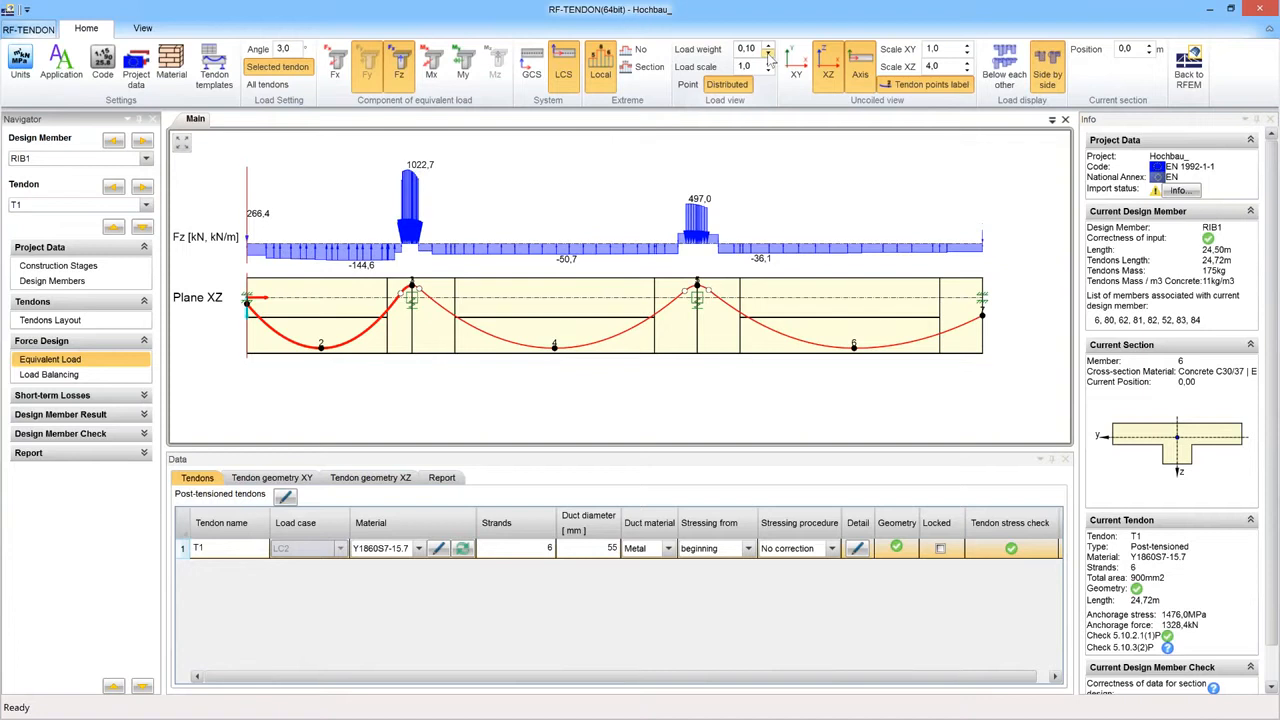
{"action": "left_click", "coordinate": [768, 58]}
{"action": "left_click", "coordinate": [768, 58]}
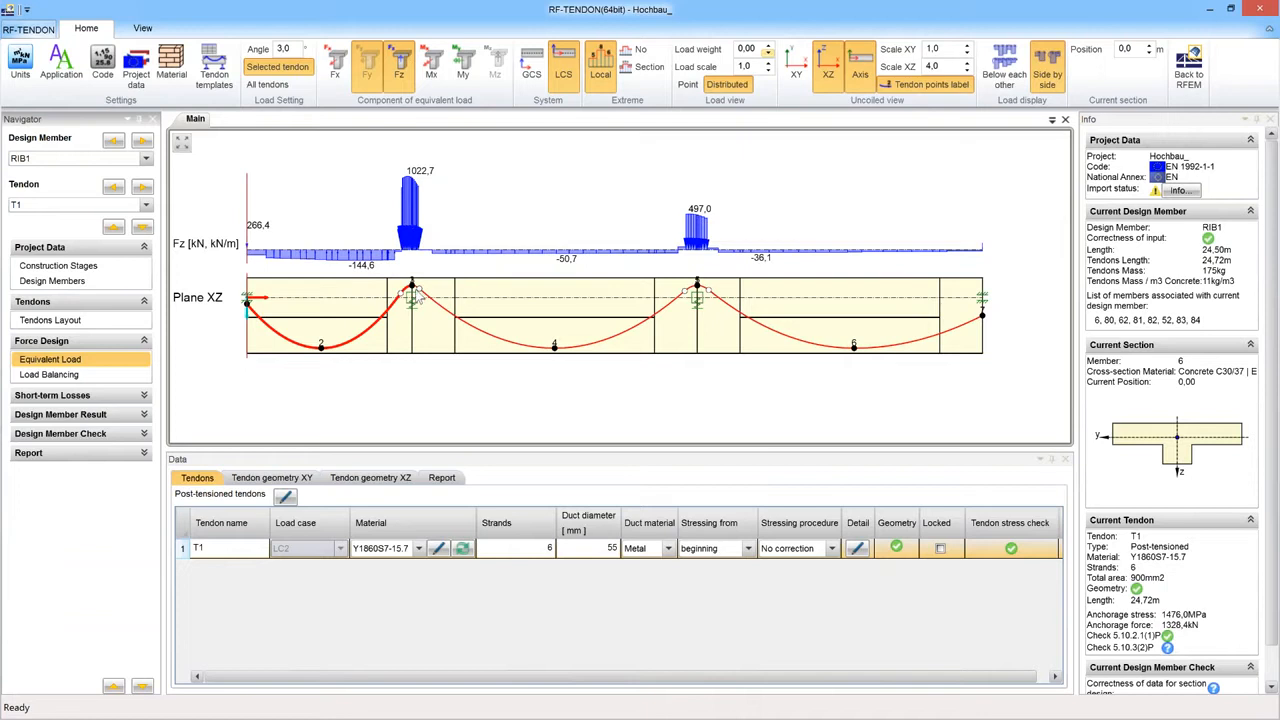
{"action": "left_click", "coordinate": [768, 45]}
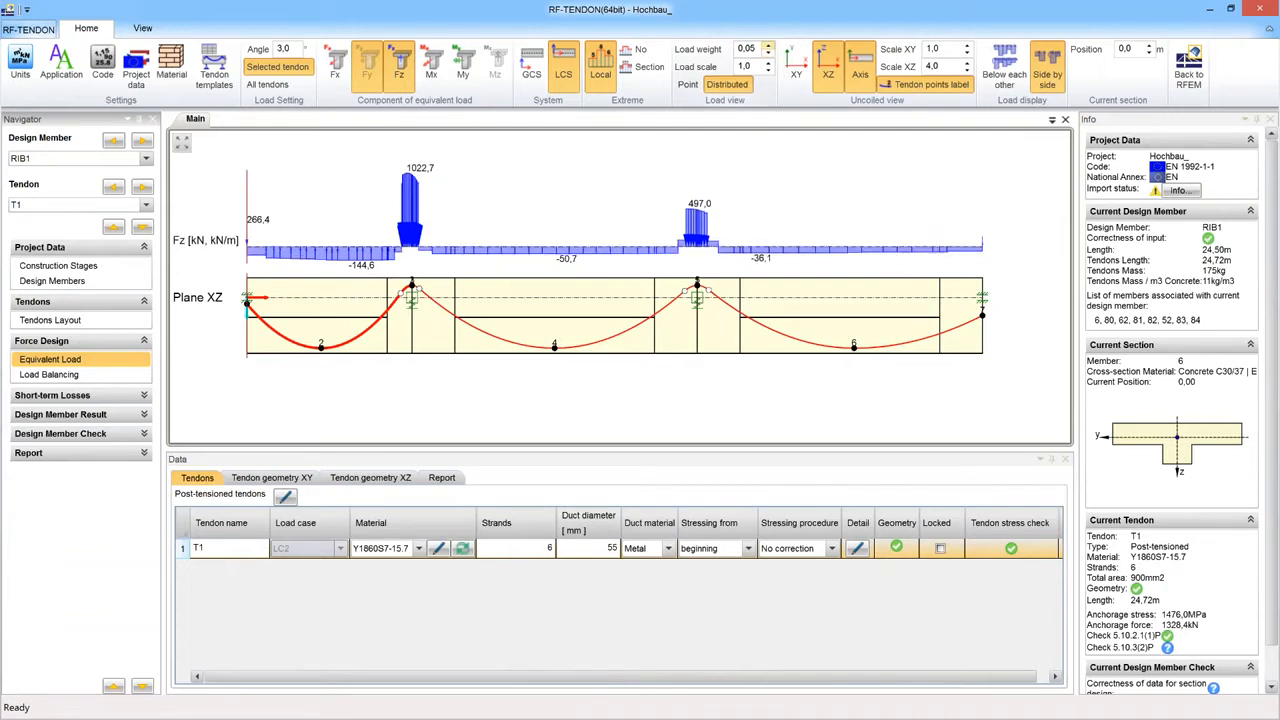
{"action": "left_click", "coordinate": [768, 45]}
{"action": "left_click", "coordinate": [768, 45]}
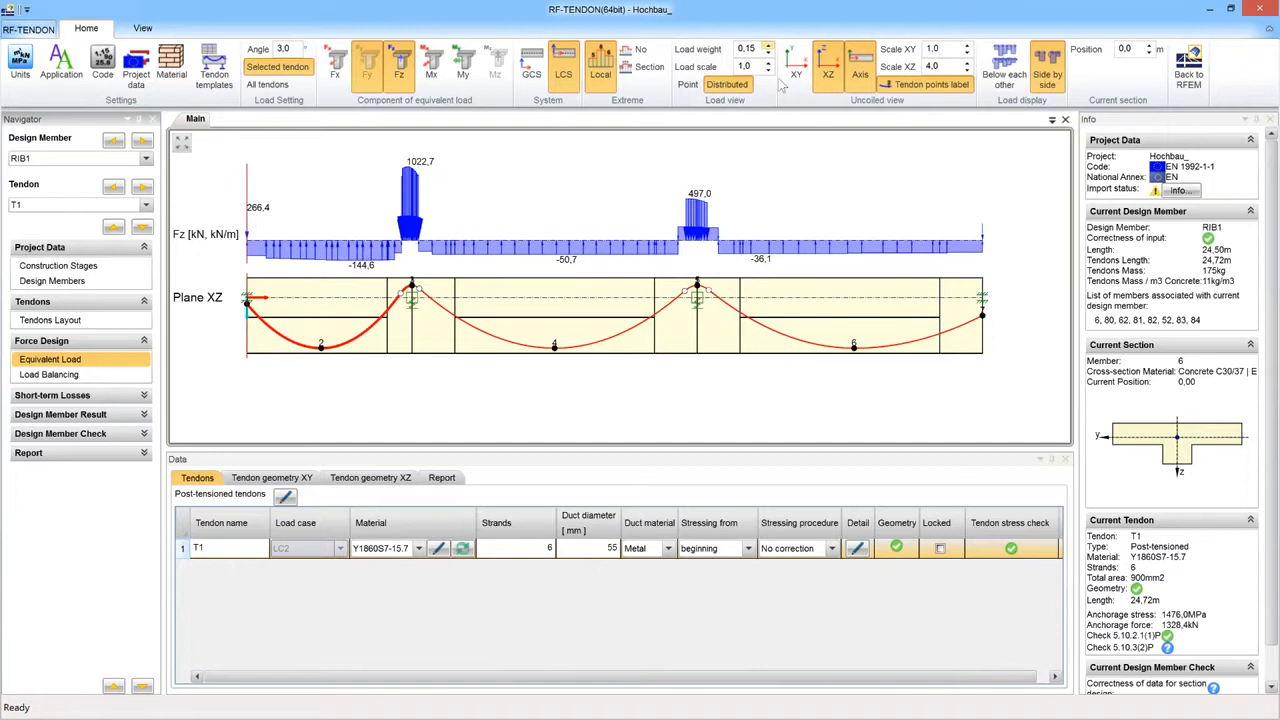
{"action": "mouse_move", "coordinate": [708, 57]}
Return to design member RB5 and compare the point and distributed displays of its equivalent load.
{"action": "left_click", "coordinate": [146, 158]}
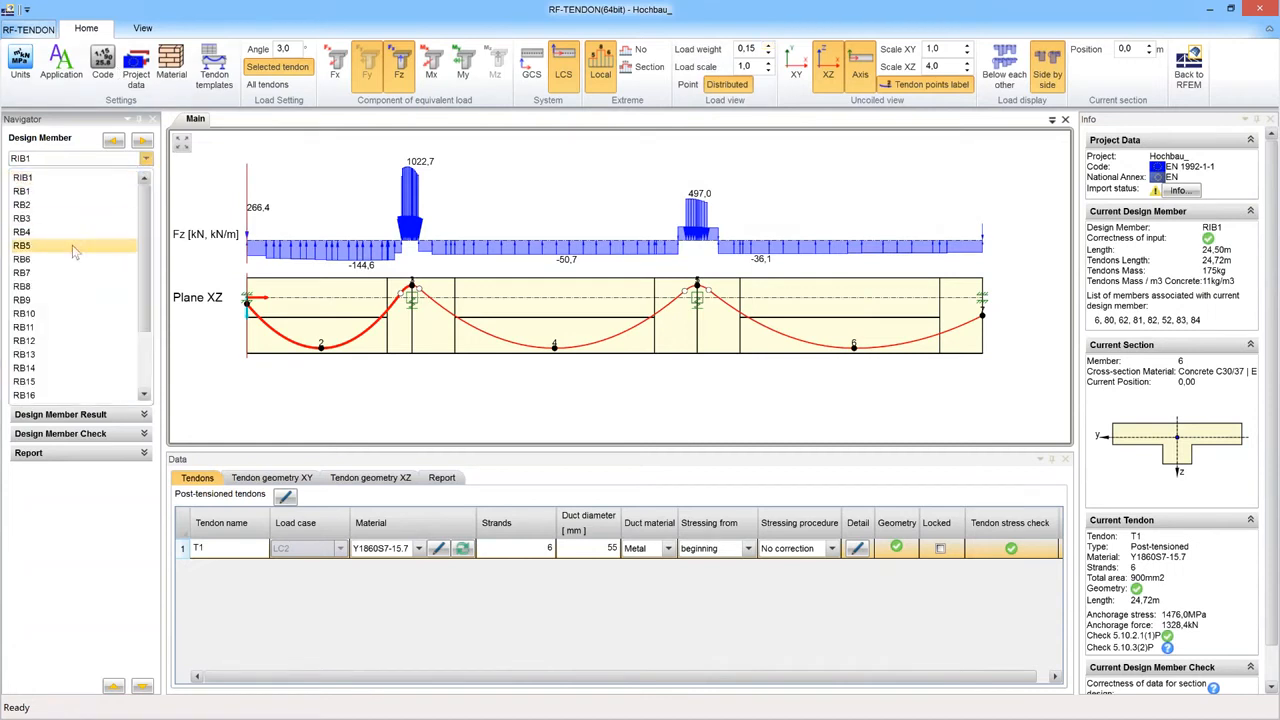
{"action": "left_click", "coordinate": [74, 246]}
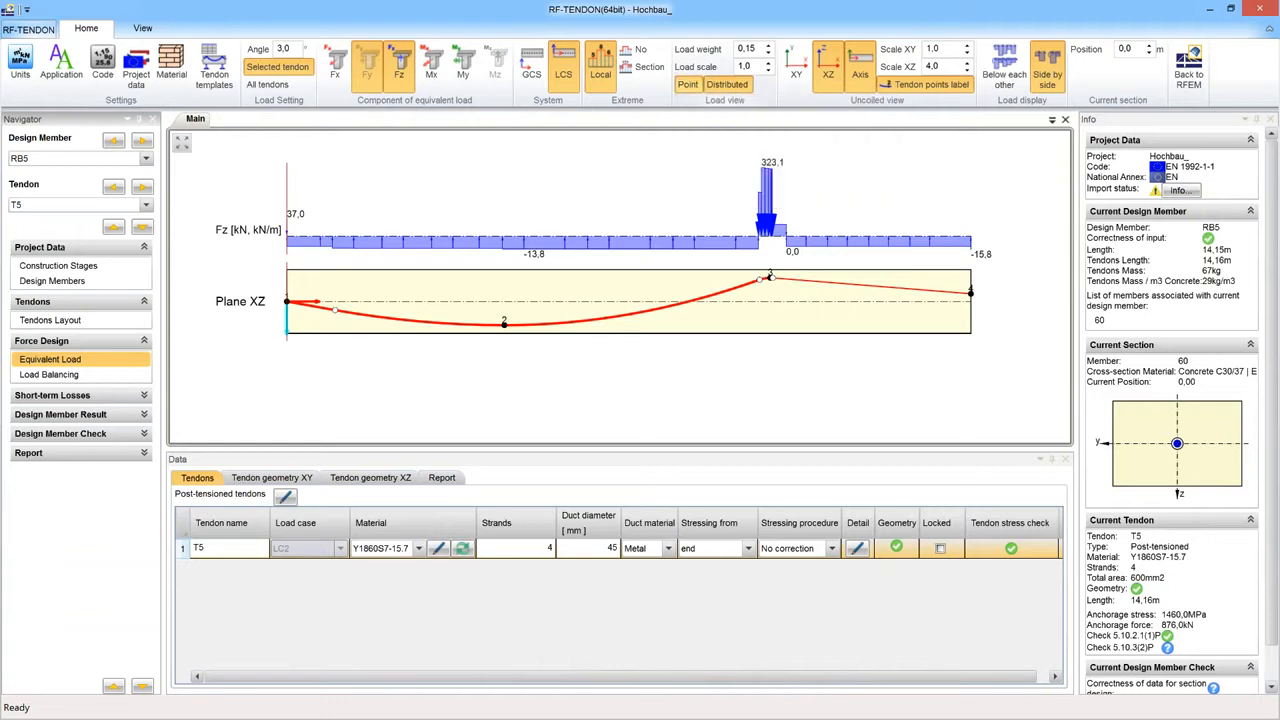
{"action": "left_click", "coordinate": [688, 85]}
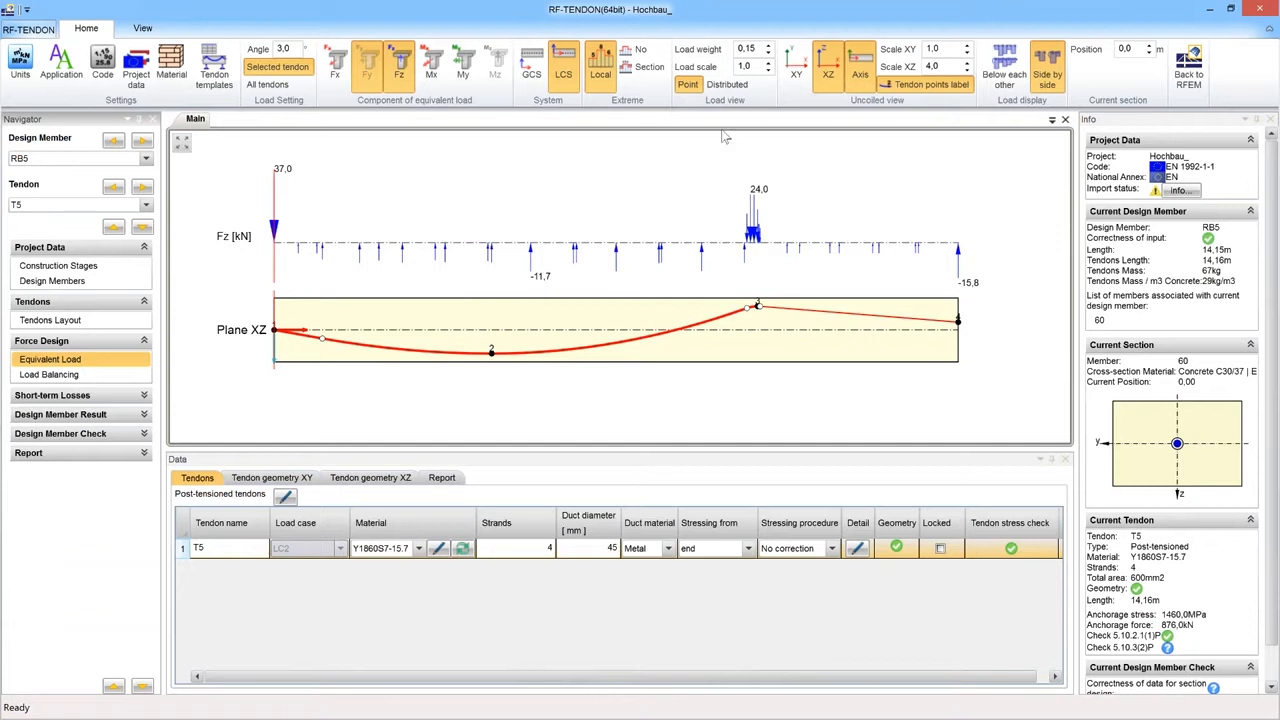
{"action": "left_click", "coordinate": [729, 86]}
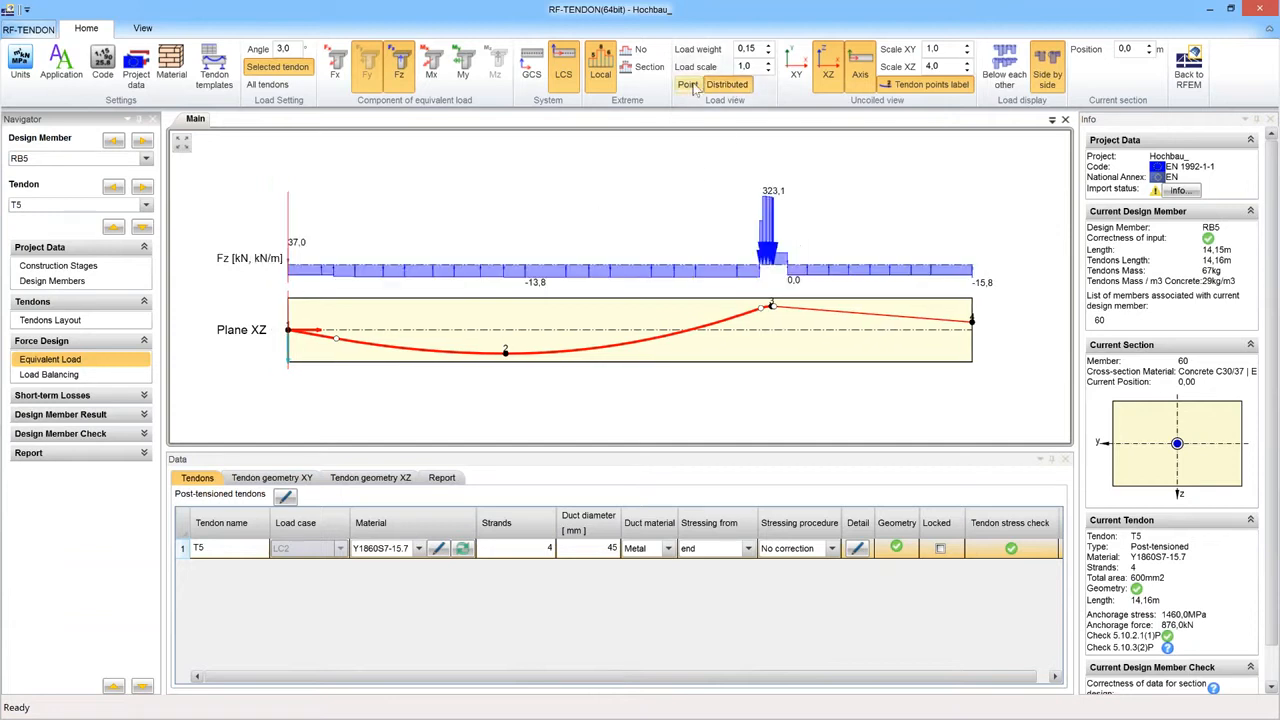
{"action": "left_click", "coordinate": [689, 85]}
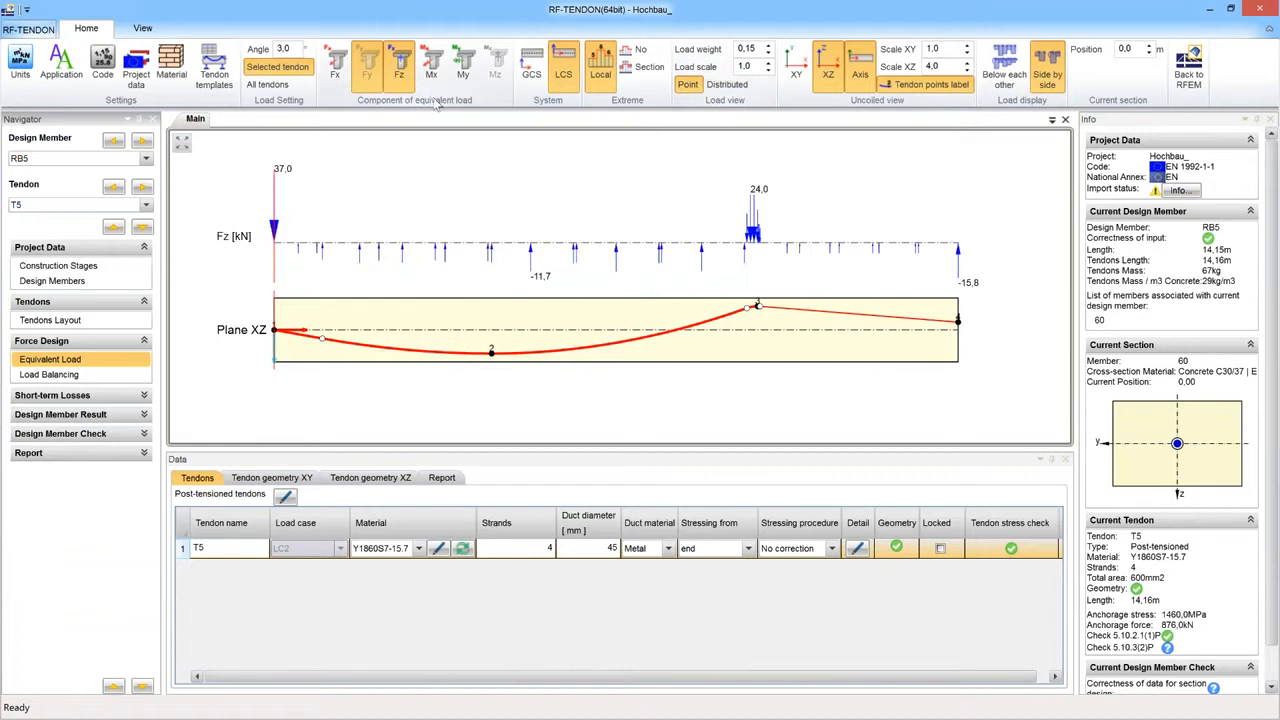
Set the equivalent load angle to 1,0 and display the load as distributed.
{"action": "double_click", "coordinate": [289, 48]}
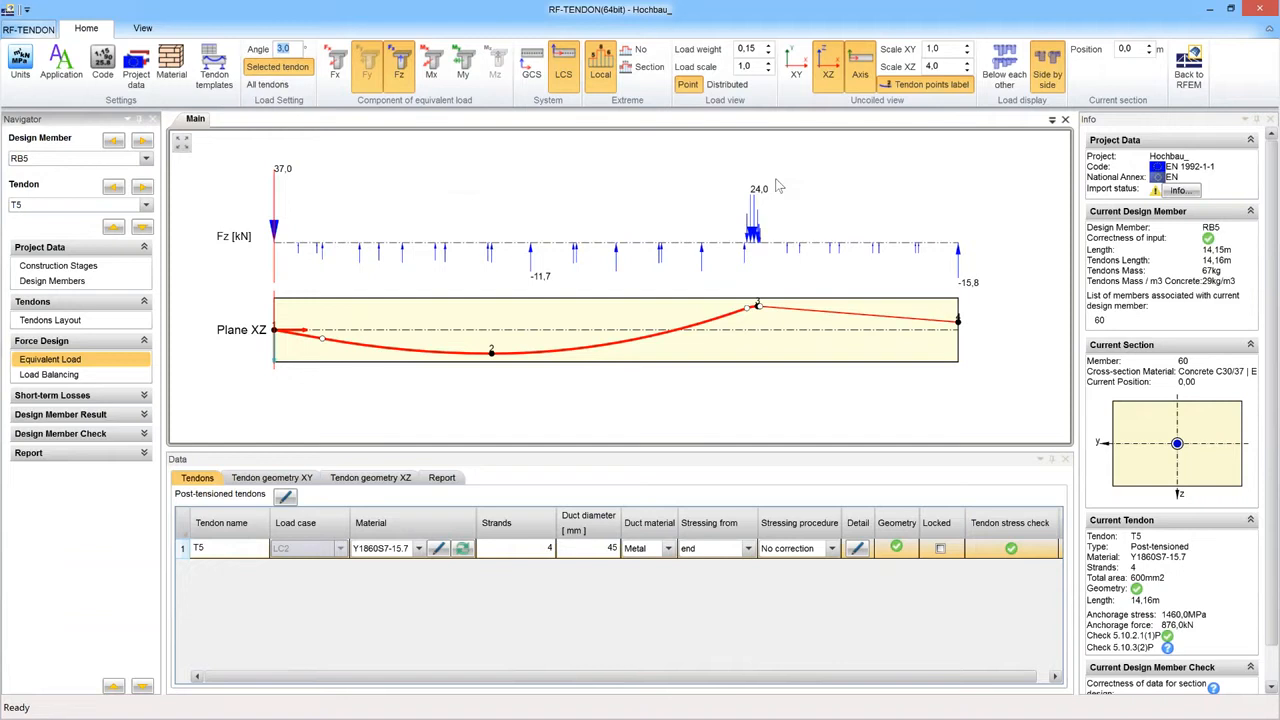
{"action": "type", "text": "1"}
{"action": "key", "text": "Return"}
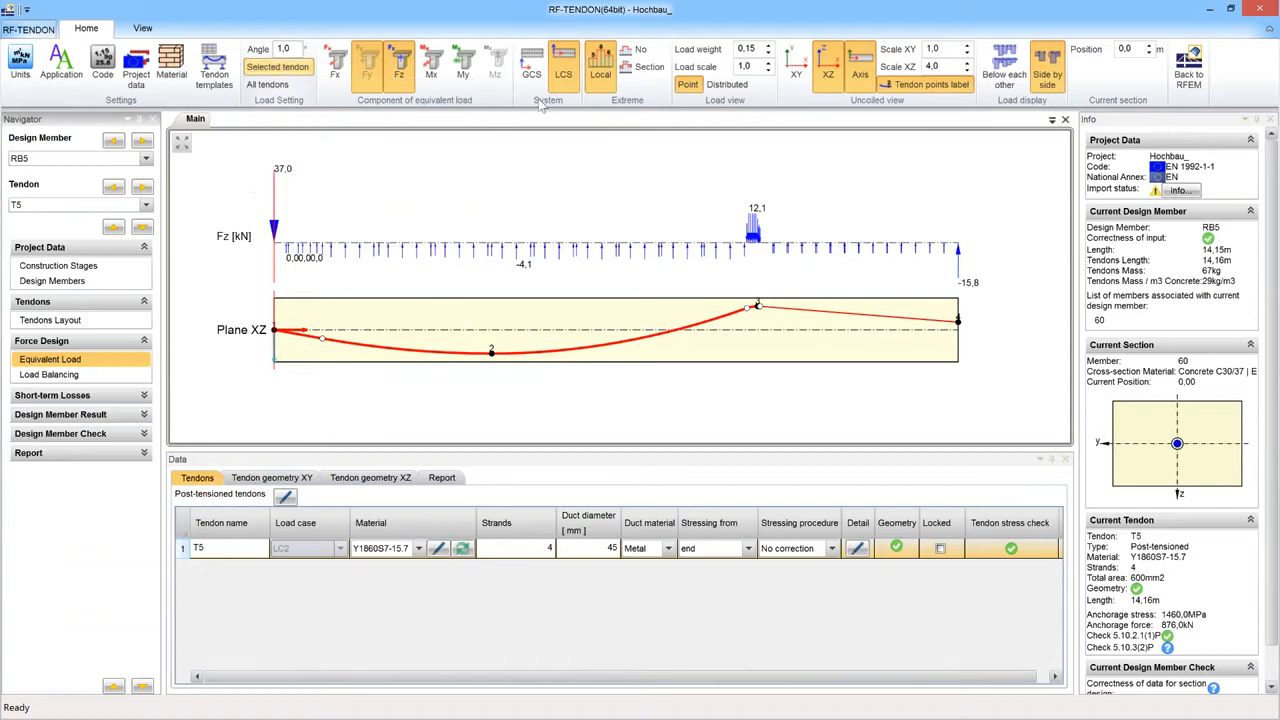
{"action": "left_click", "coordinate": [732, 91]}
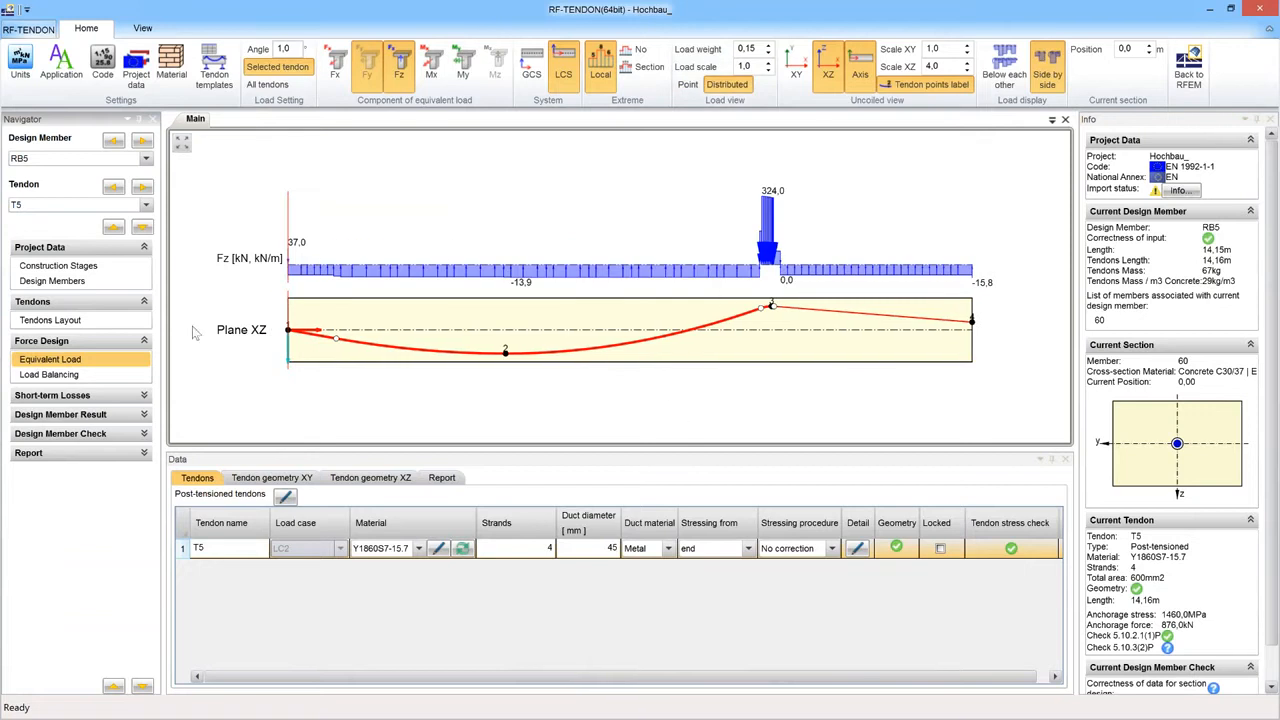
Open load balancing for tendon T5 and examine the unbalanced, external and equivalent loads for LC1 - self weight.
{"action": "left_click", "coordinate": [74, 376]}
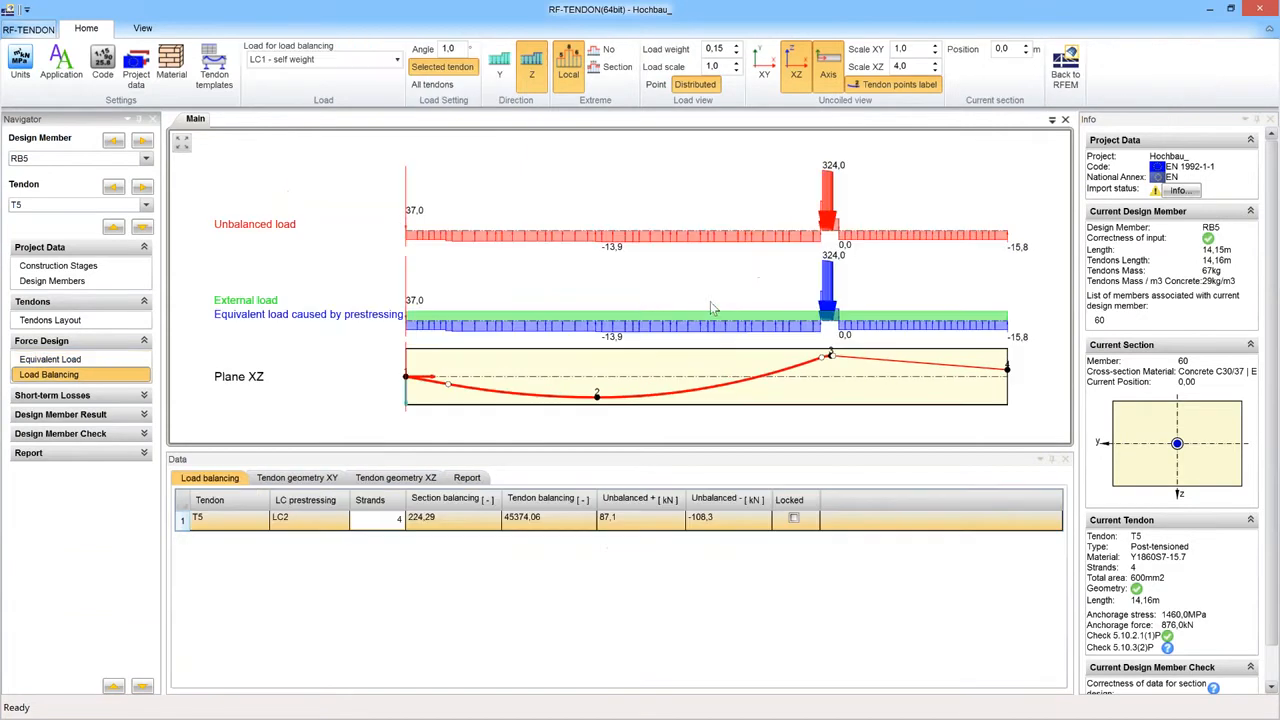
{"action": "middle_click_drag", "start_coordinate": [630, 297], "coordinate": [565, 297]}
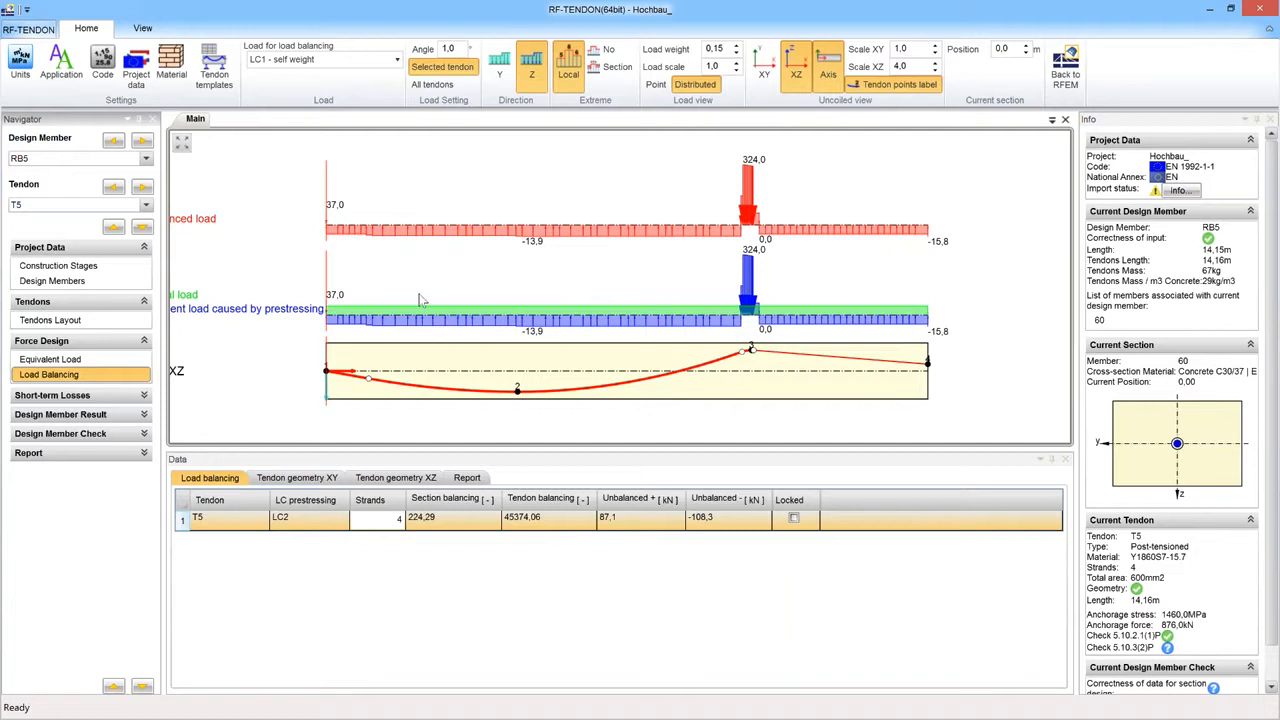
{"action": "scroll", "coordinate": [419, 294], "scroll_direction": "down", "scroll_amount": 1}
{"action": "middle_click_drag", "start_coordinate": [431, 302], "coordinate": [485, 308]}
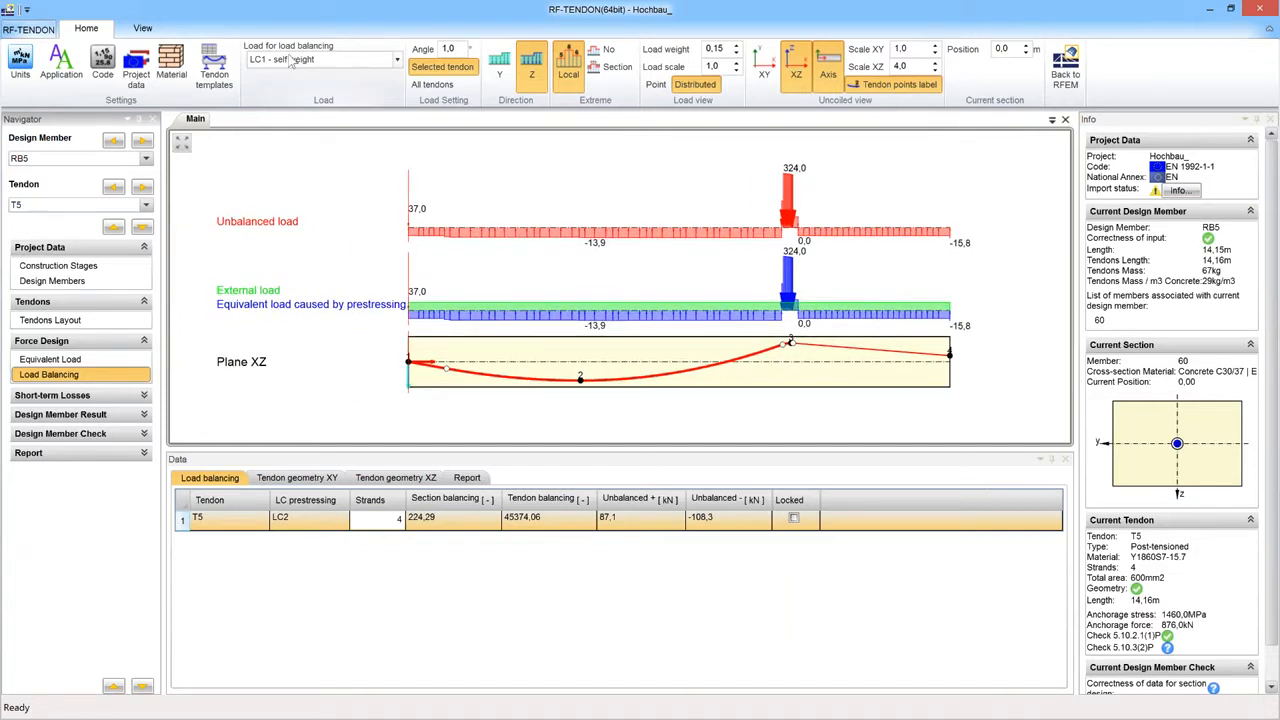
{"action": "key", "text": "ctrl"}
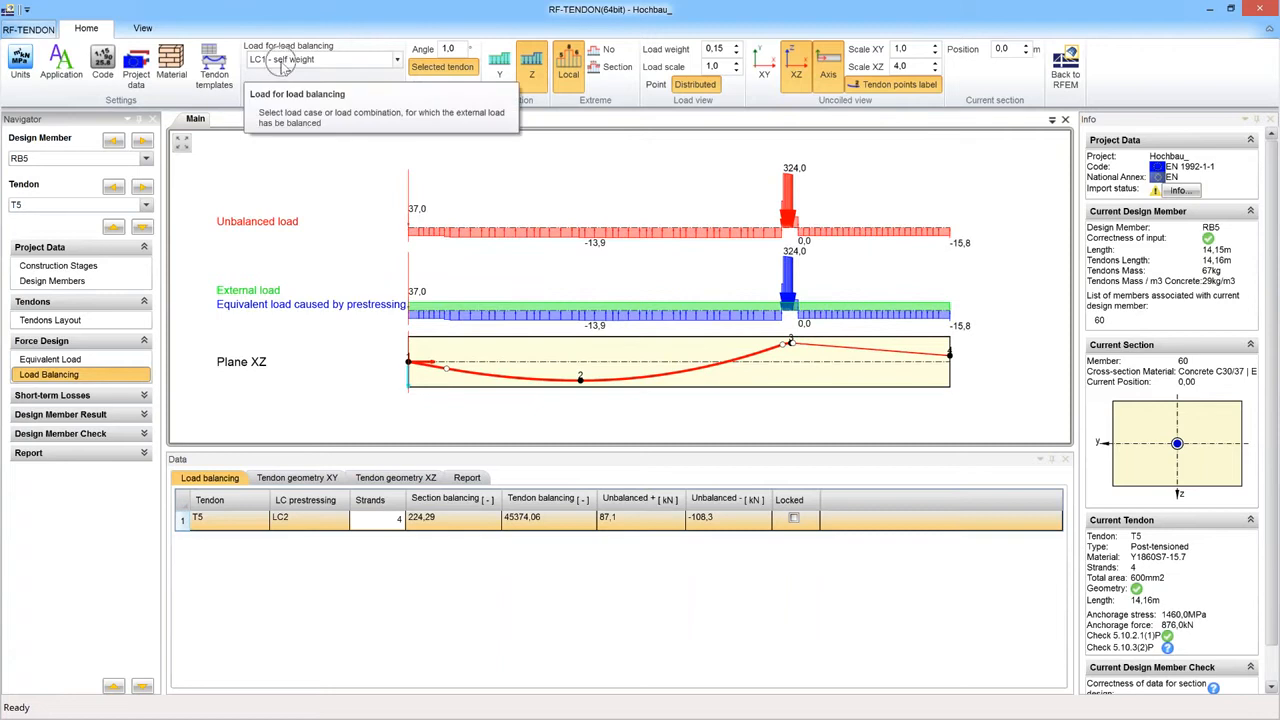
{"action": "key", "text": "ctrl"}
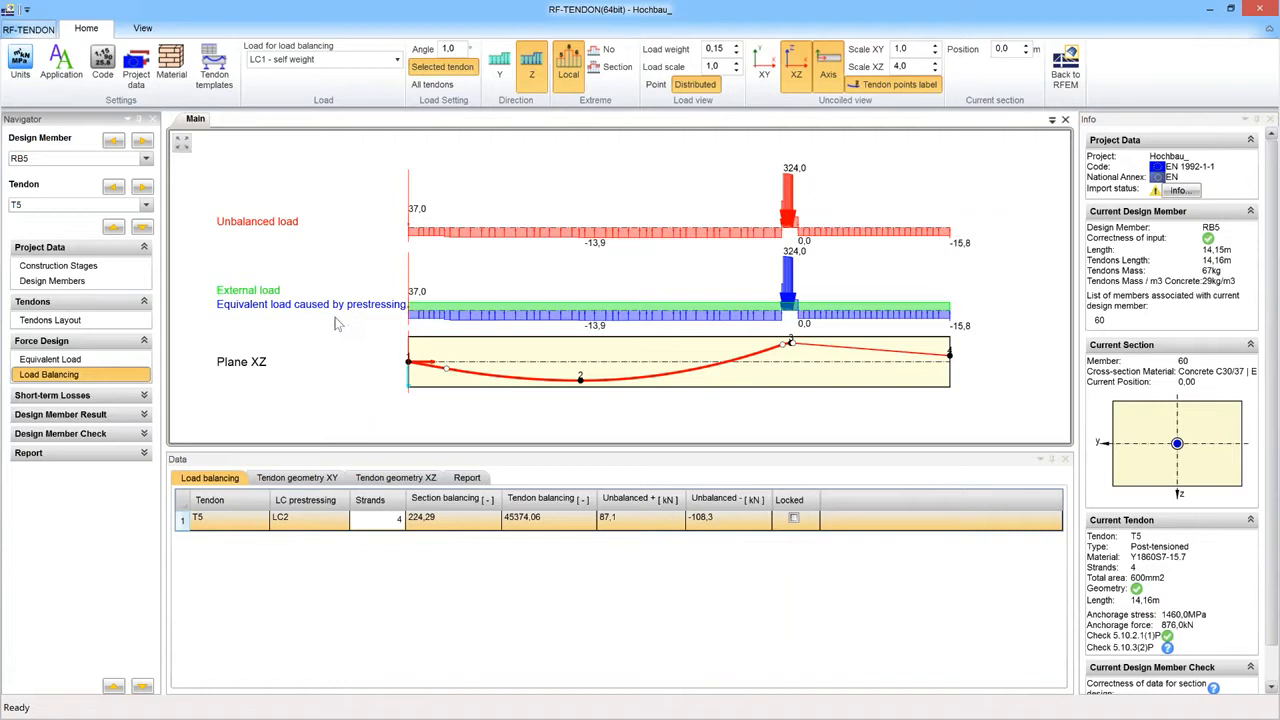
Show the short-term stress and loss diagram of tendon T5 scaled from the minimum stress, and enlarge the calculation report.
{"action": "left_click", "coordinate": [88, 397]}
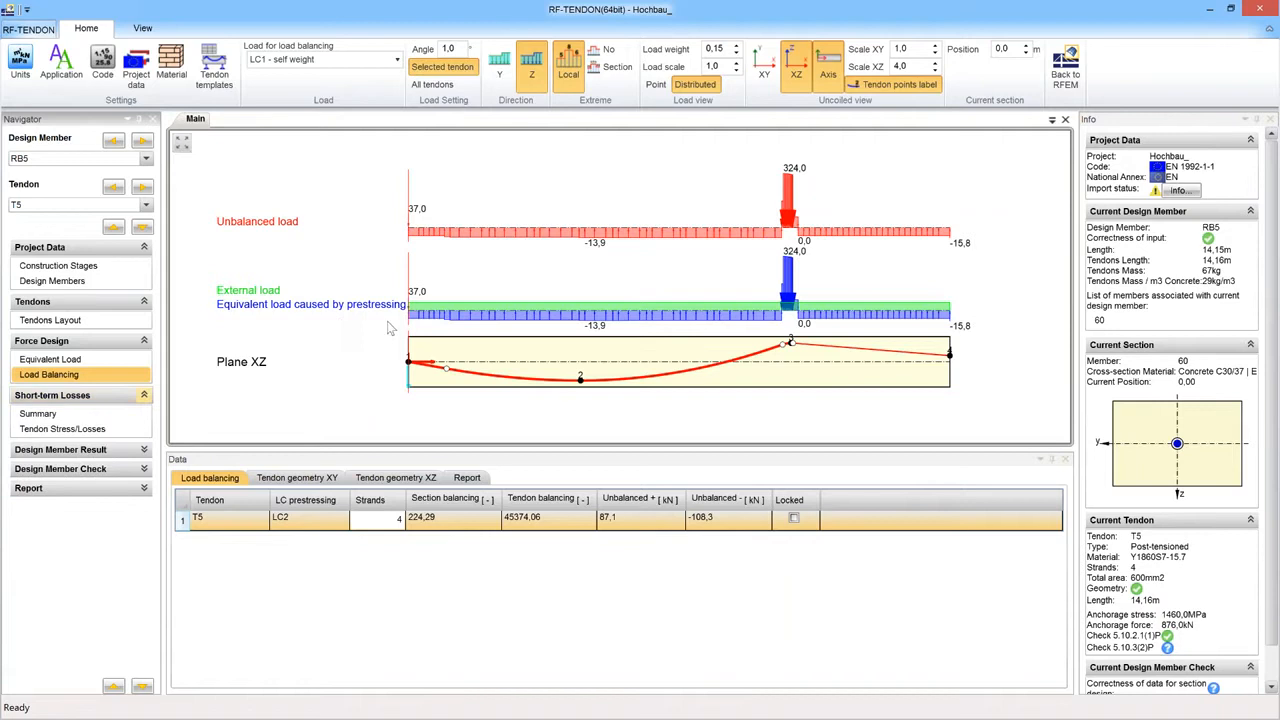
{"action": "left_click", "coordinate": [62, 429]}
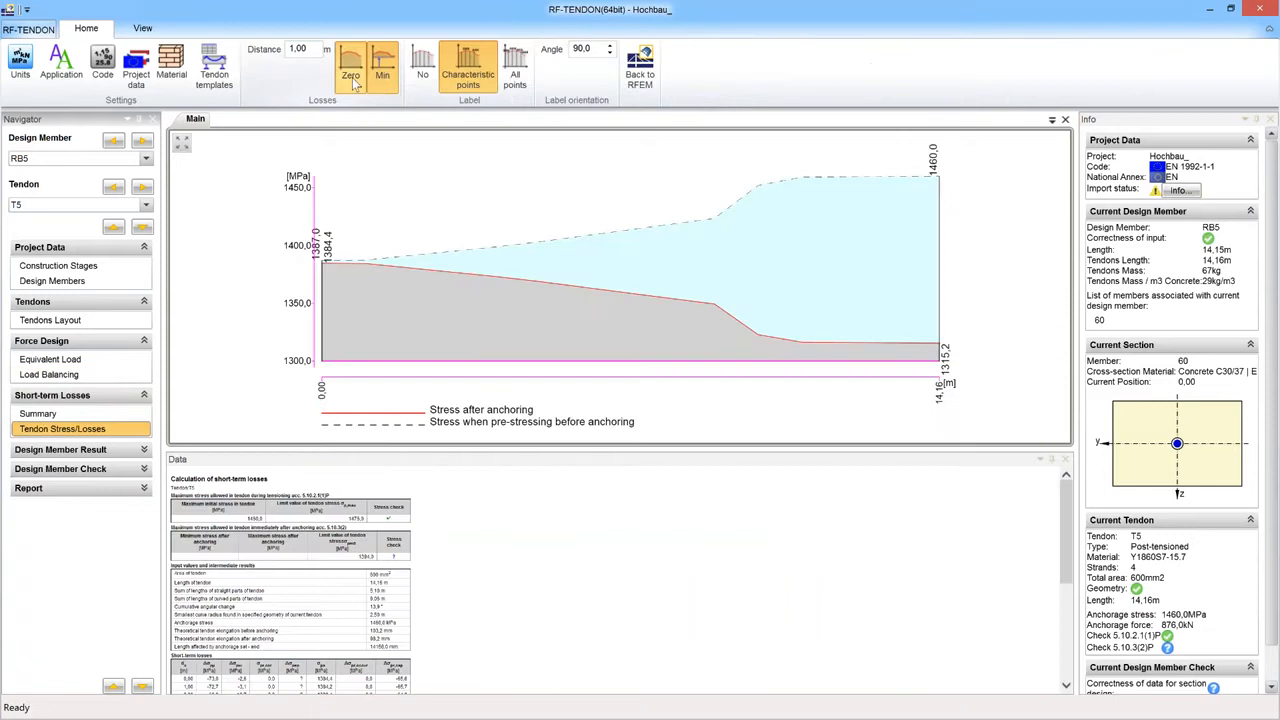
{"action": "left_click", "coordinate": [352, 77]}
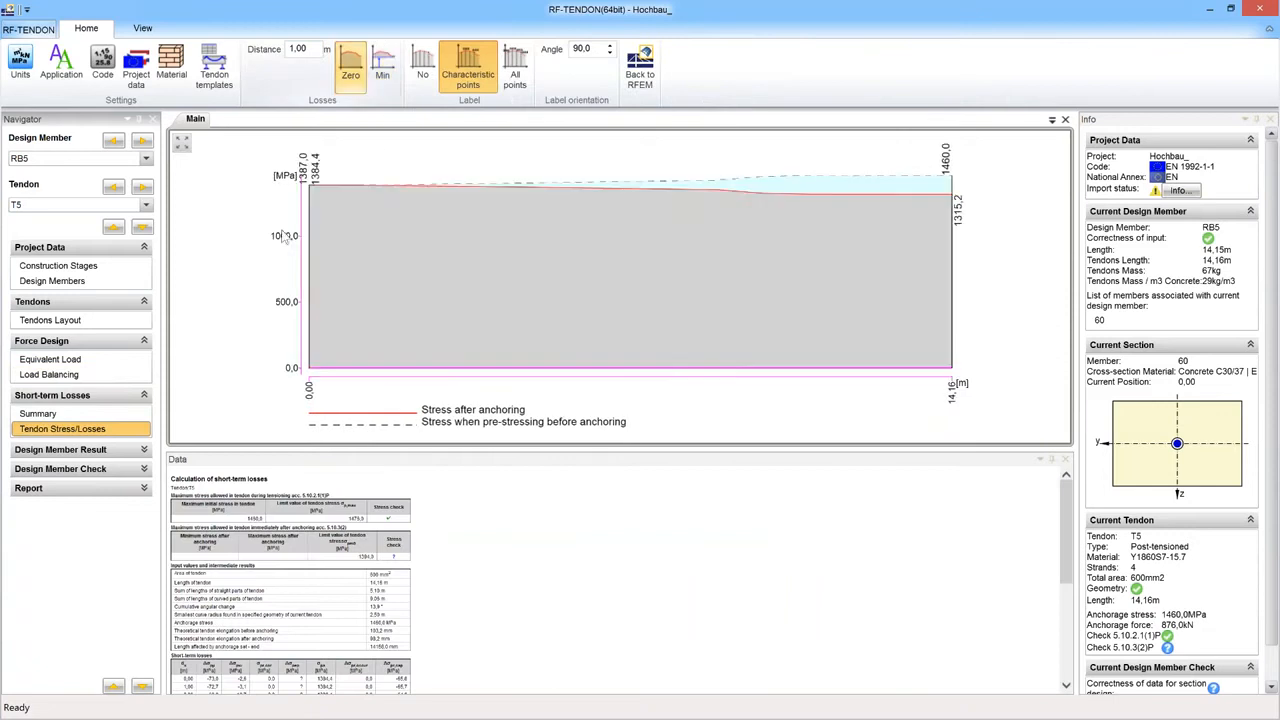
{"action": "left_click", "coordinate": [385, 68]}
{"action": "left_click", "coordinate": [383, 68]}
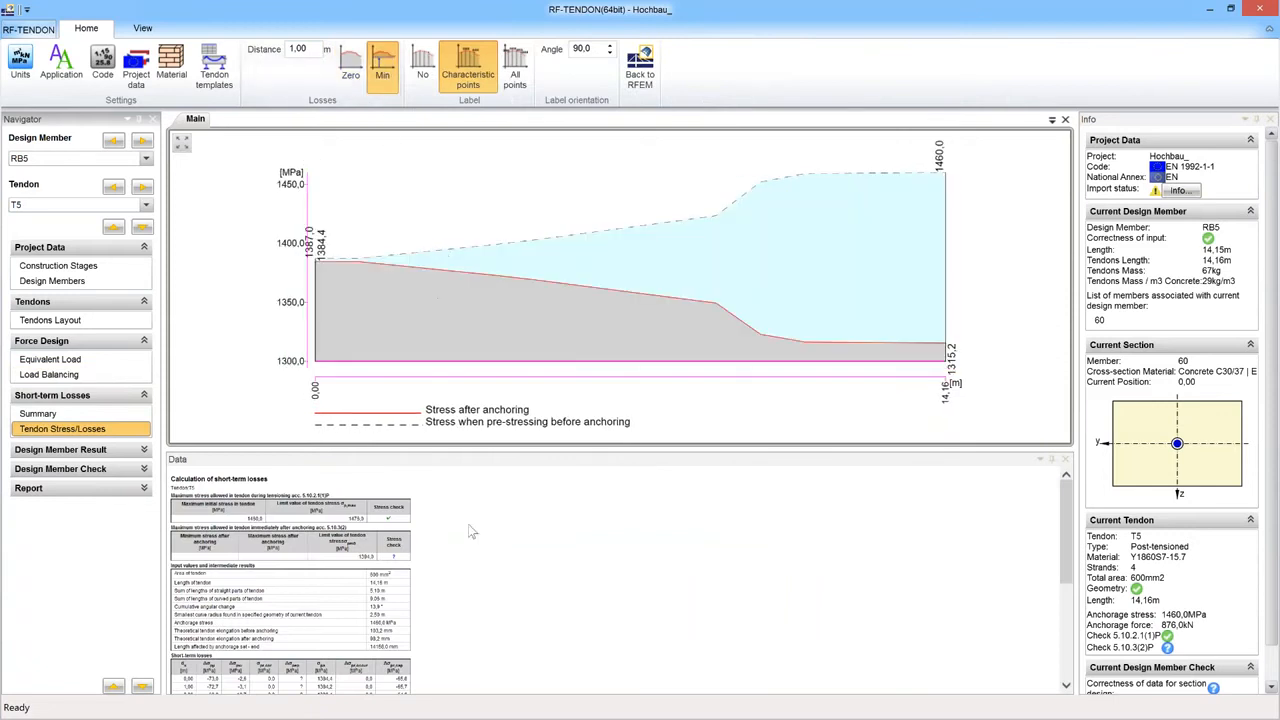
{"action": "scroll", "coordinate": [470, 541], "scroll_direction": "up", "scroll_amount": 4, "text": "ctrl"}
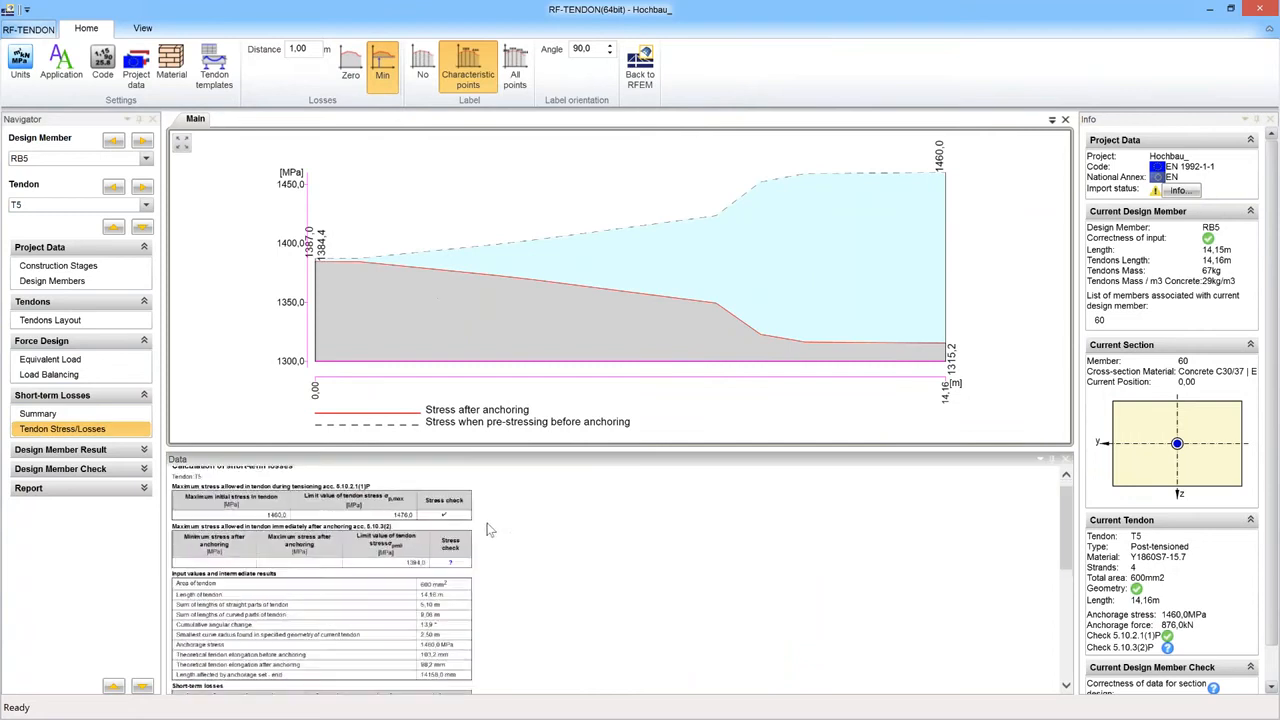
{"action": "scroll", "coordinate": [641, 521], "scroll_direction": "up", "scroll_amount": 3, "text": "ctrl"}
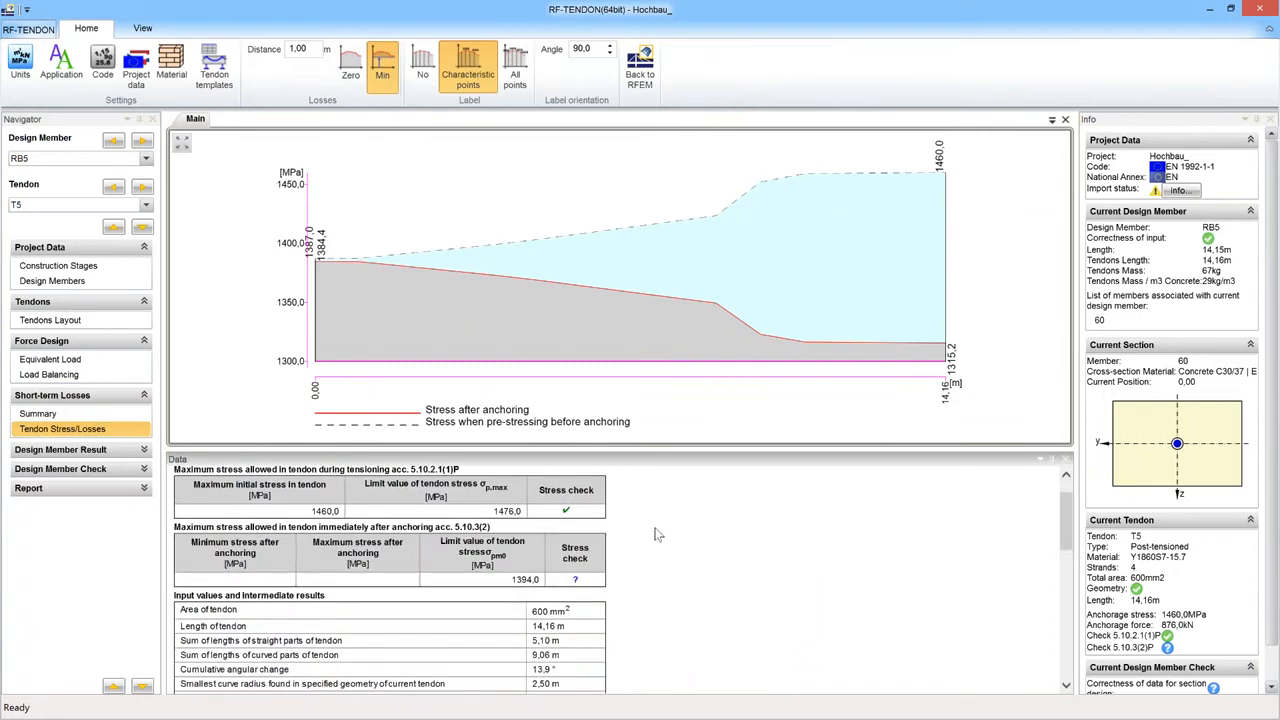
Read through tendon T5's short-term loss report, from the stress checks and input values to the losses table and symbol explanations.
{"action": "scroll", "coordinate": [655, 527], "scroll_direction": "down", "scroll_amount": 3}
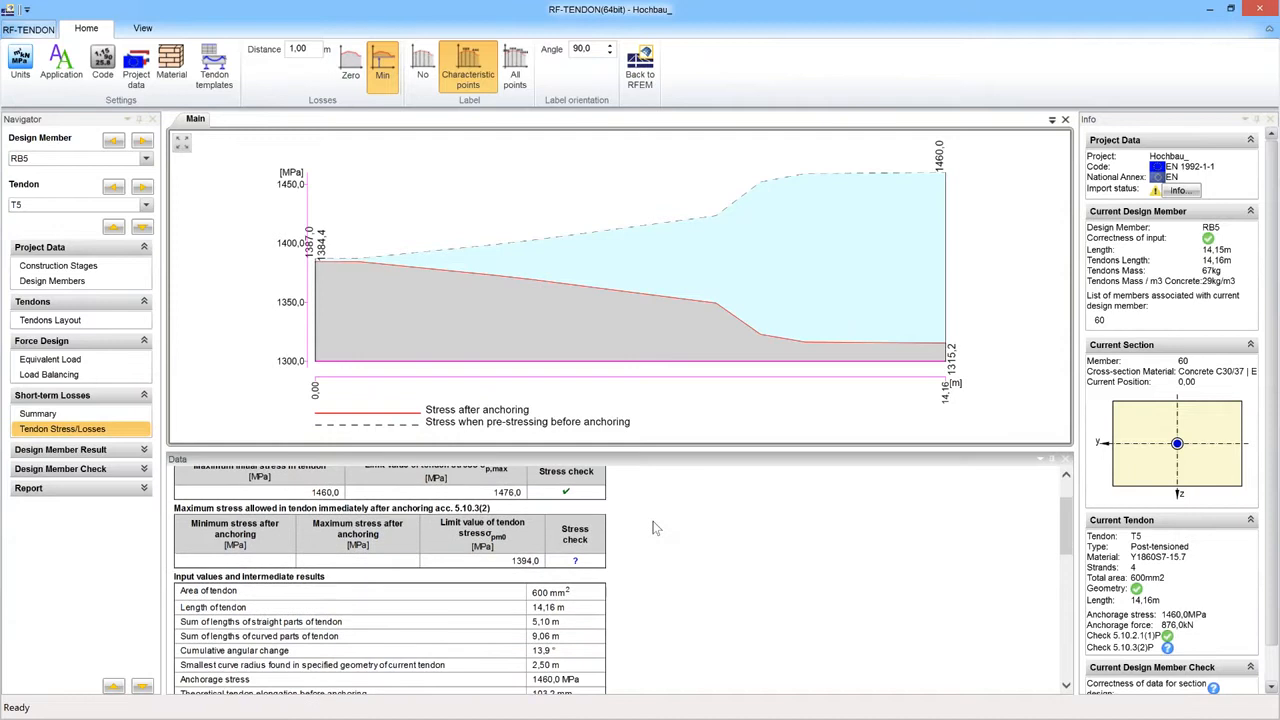
{"action": "scroll", "coordinate": [655, 527], "scroll_direction": "down", "scroll_amount": 3}
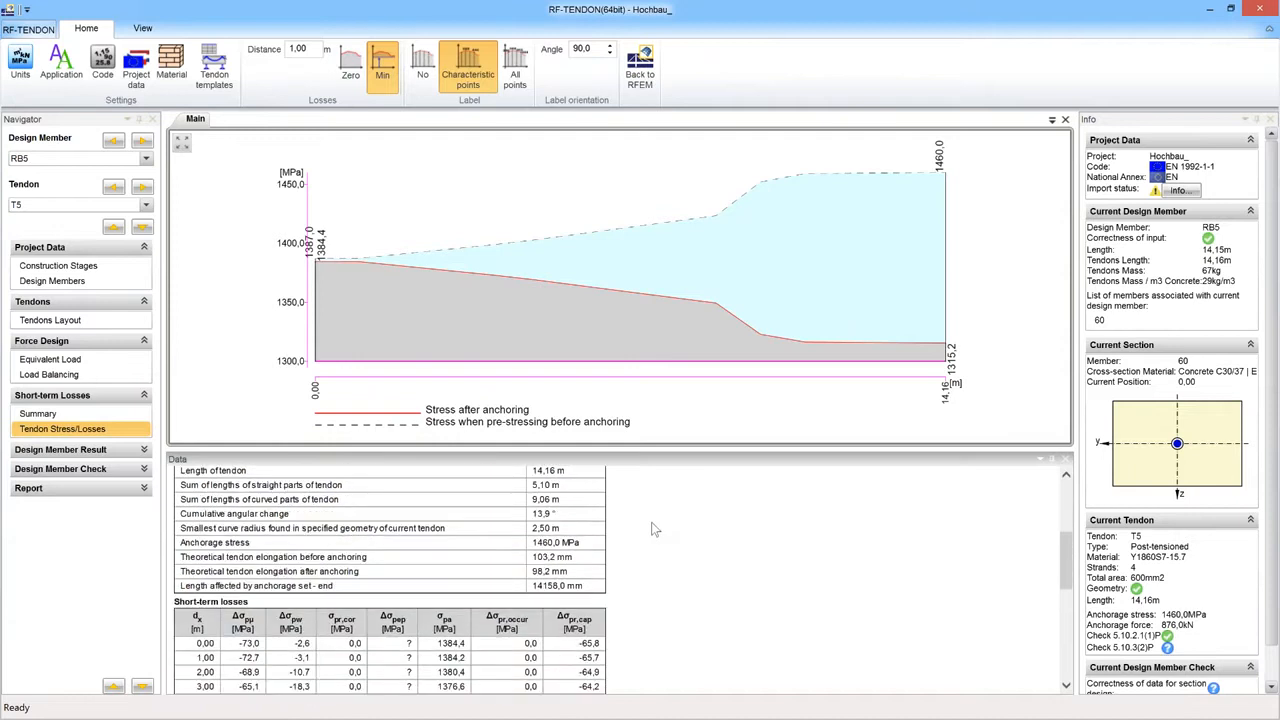
{"action": "scroll", "coordinate": [653, 530], "scroll_direction": "down", "scroll_amount": 3}
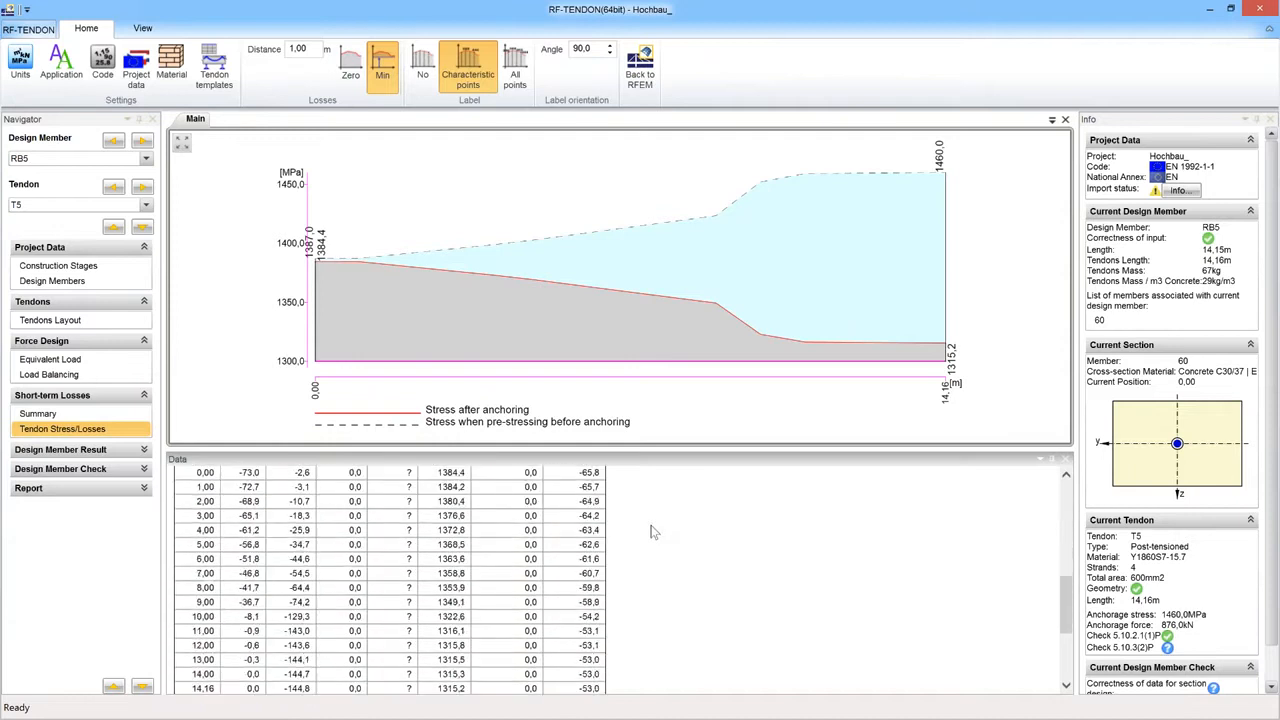
{"action": "scroll", "coordinate": [656, 527], "scroll_direction": "up", "scroll_amount": 2}
{"action": "scroll", "coordinate": [657, 528], "scroll_direction": "down", "scroll_amount": 2}
{"action": "scroll", "coordinate": [652, 526], "scroll_direction": "down", "scroll_amount": 2}
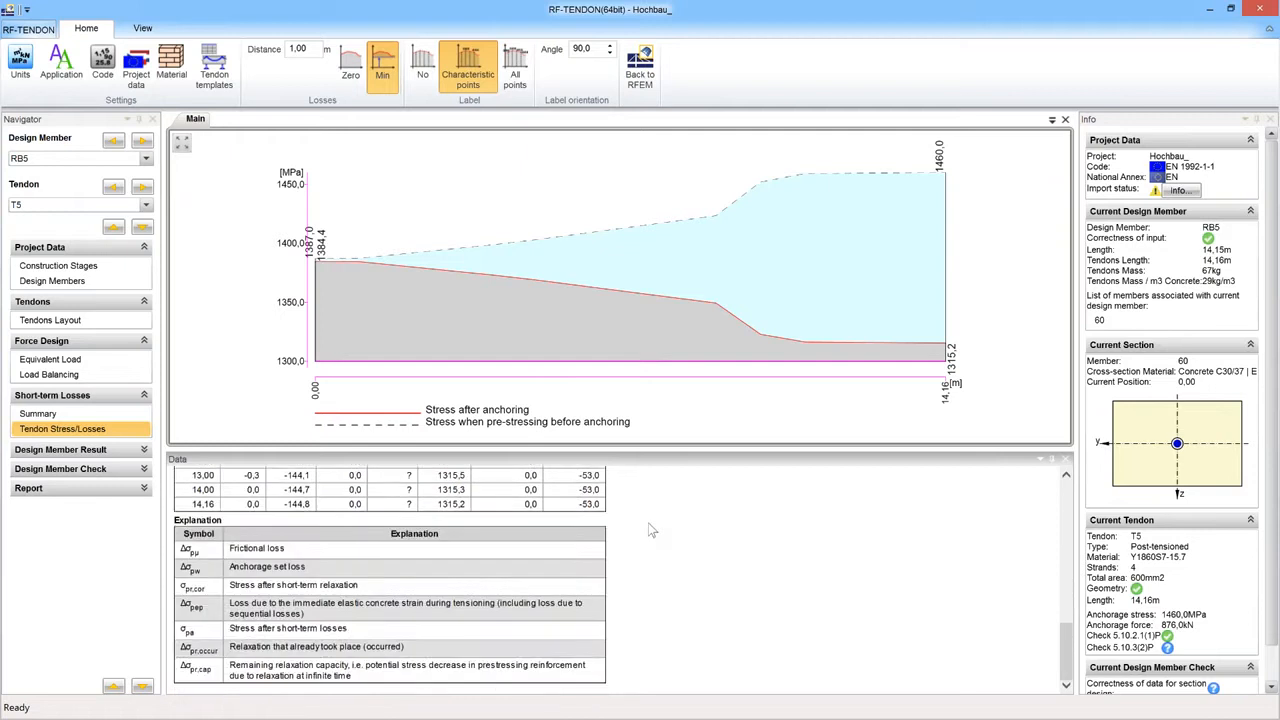
{"action": "scroll", "coordinate": [651, 522], "scroll_direction": "up", "scroll_amount": 1}
Open the short-term losses summary for tendon T5 and examine its prestressing table and the symbol explanations.
{"action": "left_click", "coordinate": [47, 425]}
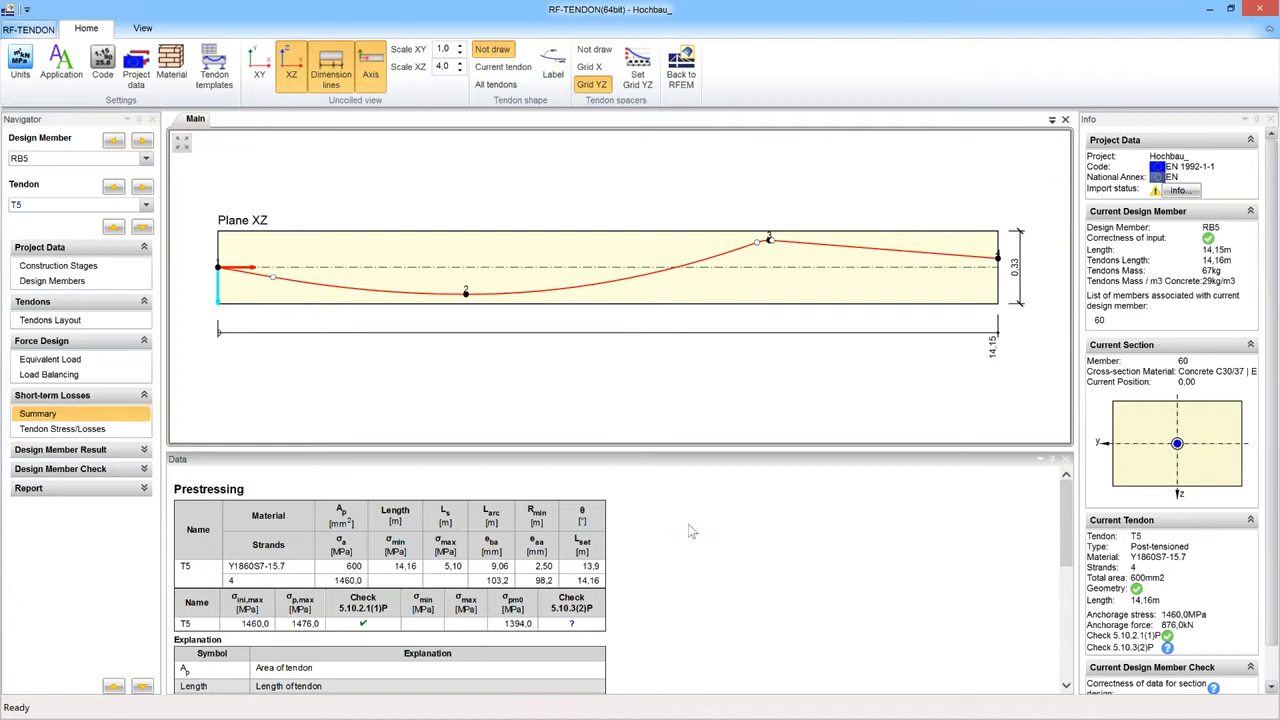
{"action": "scroll", "coordinate": [688, 530], "scroll_direction": "down", "scroll_amount": 2}
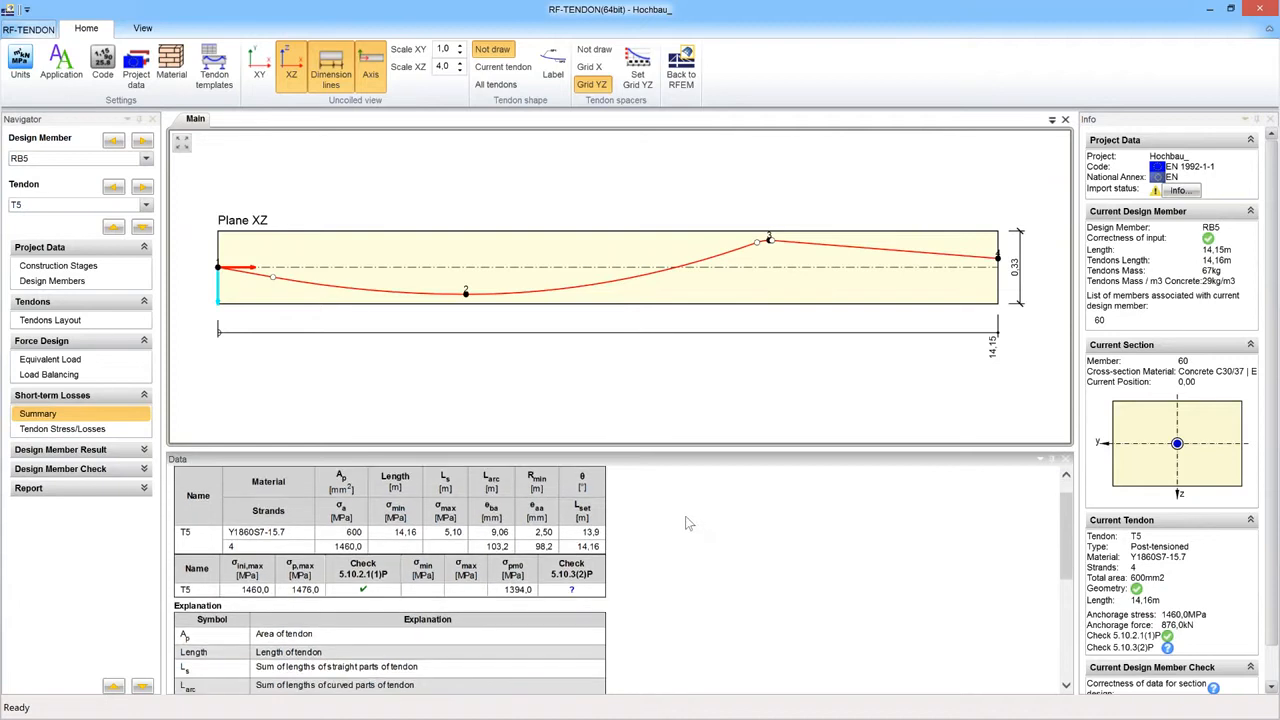
{"action": "scroll", "coordinate": [692, 520], "scroll_direction": "down", "scroll_amount": 6}
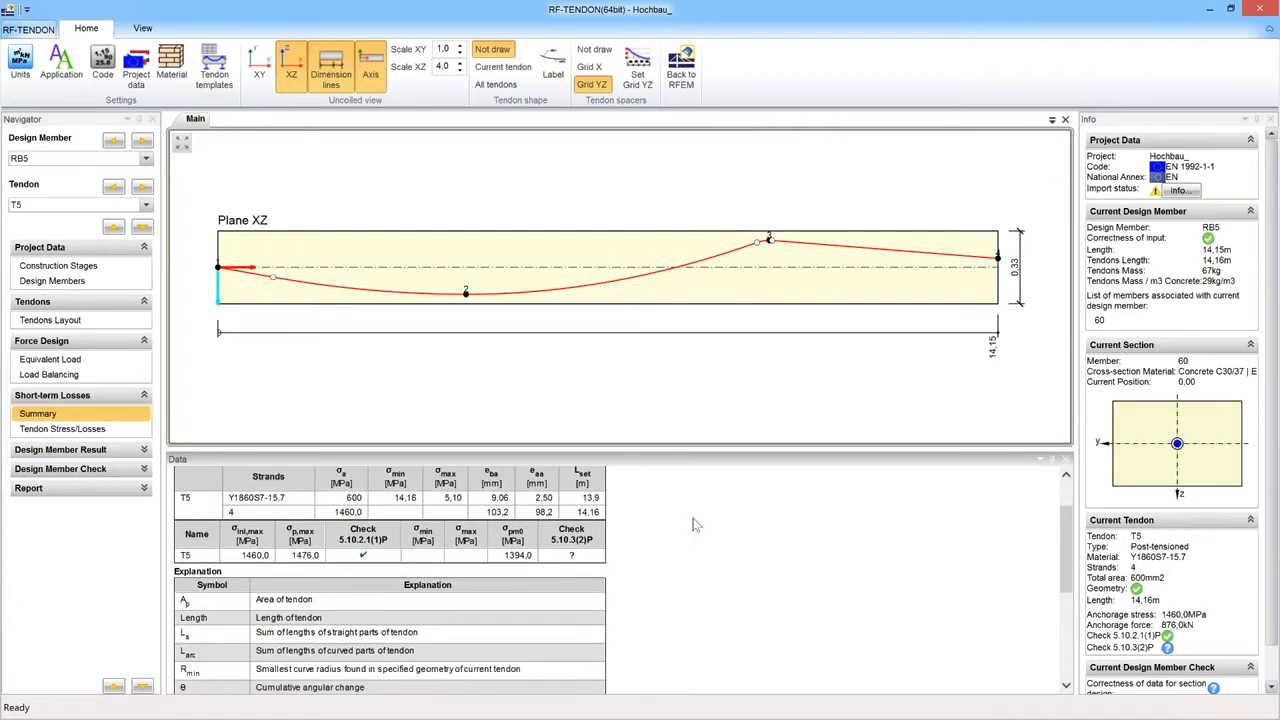
{"action": "scroll", "coordinate": [700, 526], "scroll_direction": "down", "scroll_amount": 2}
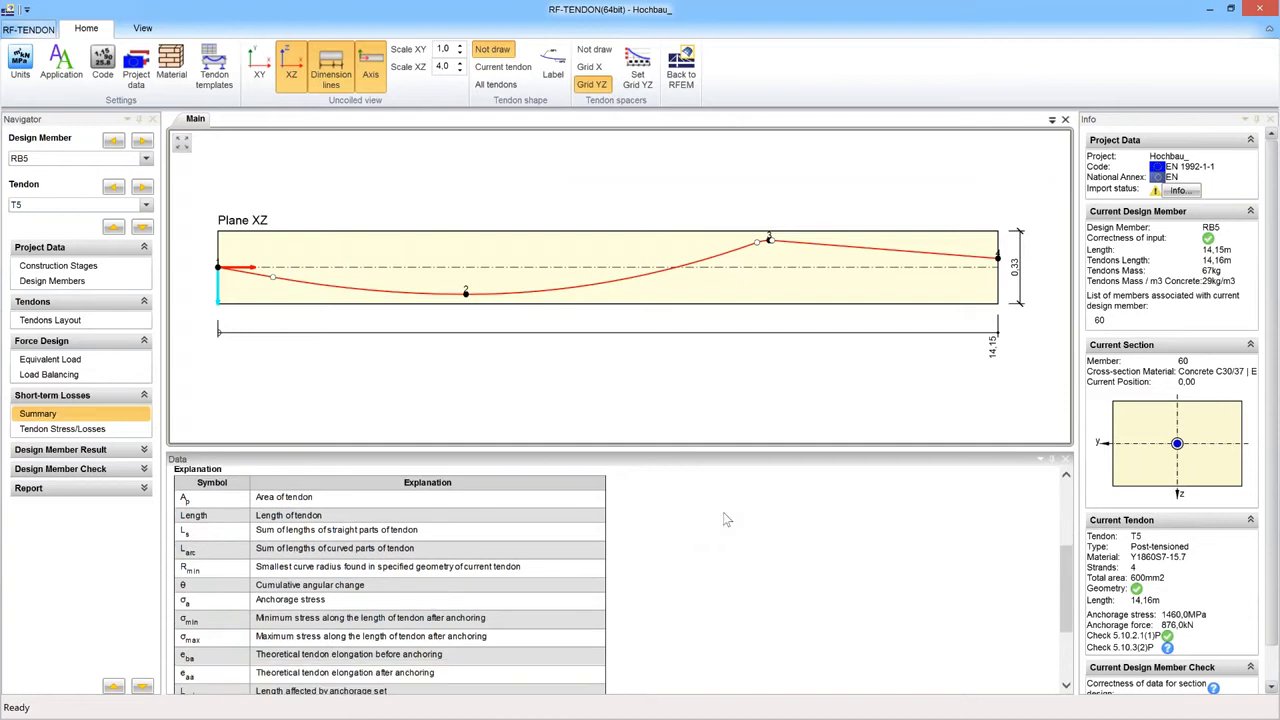
{"action": "scroll", "coordinate": [728, 518], "scroll_direction": "down", "scroll_amount": 2}
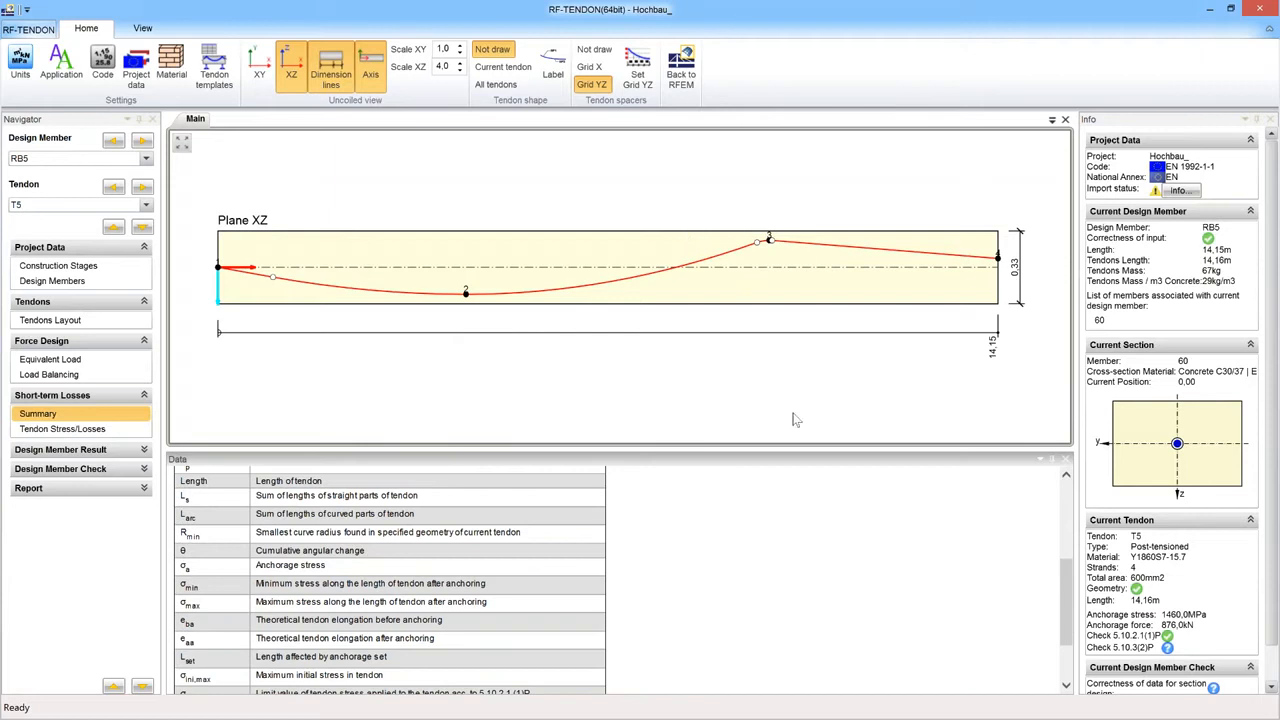
{"action": "scroll", "coordinate": [750, 519], "scroll_direction": "down", "scroll_amount": 3}
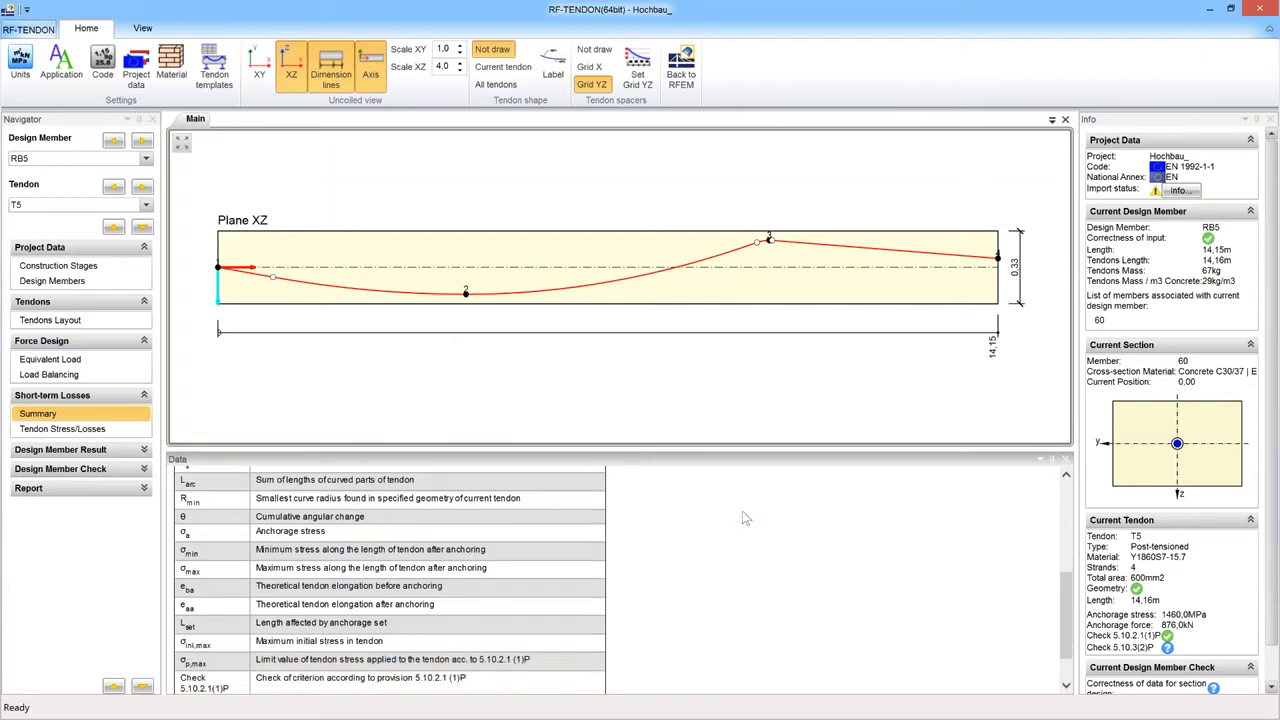
{"action": "scroll", "coordinate": [750, 519], "scroll_direction": "up", "scroll_amount": 8}
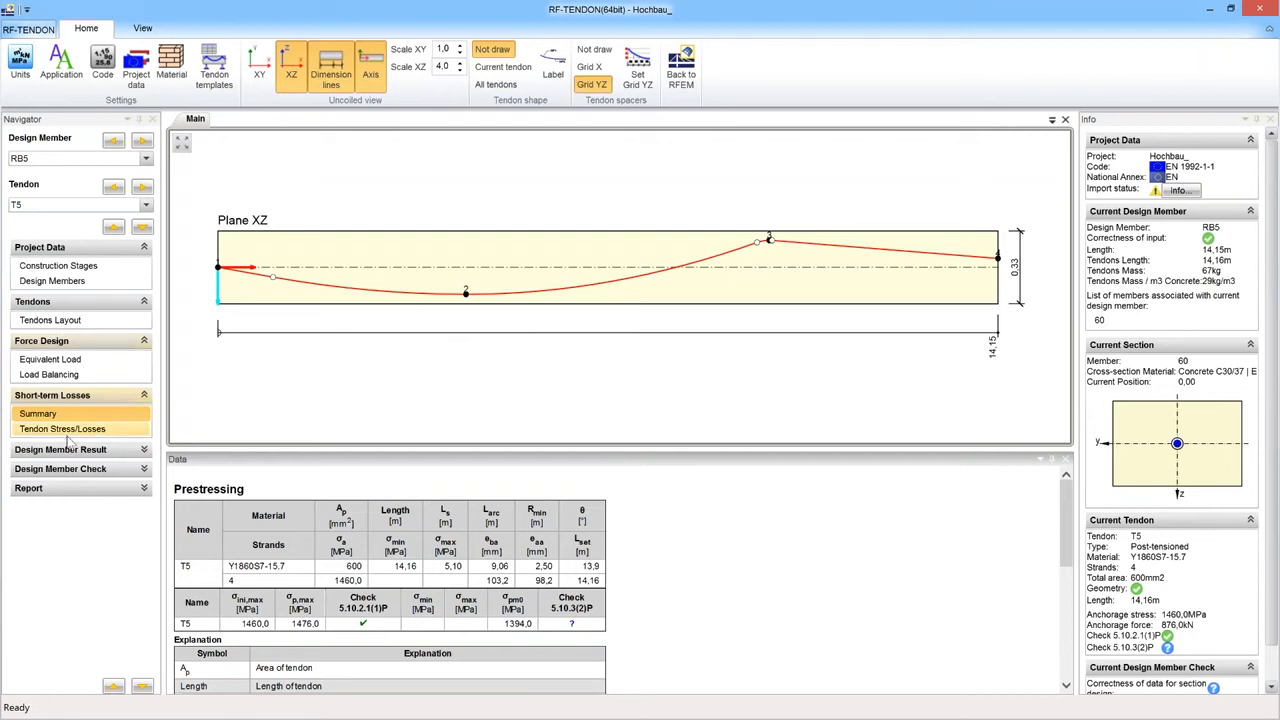
Open the internal forces results of design member RB5.
{"action": "left_click", "coordinate": [78, 451]}
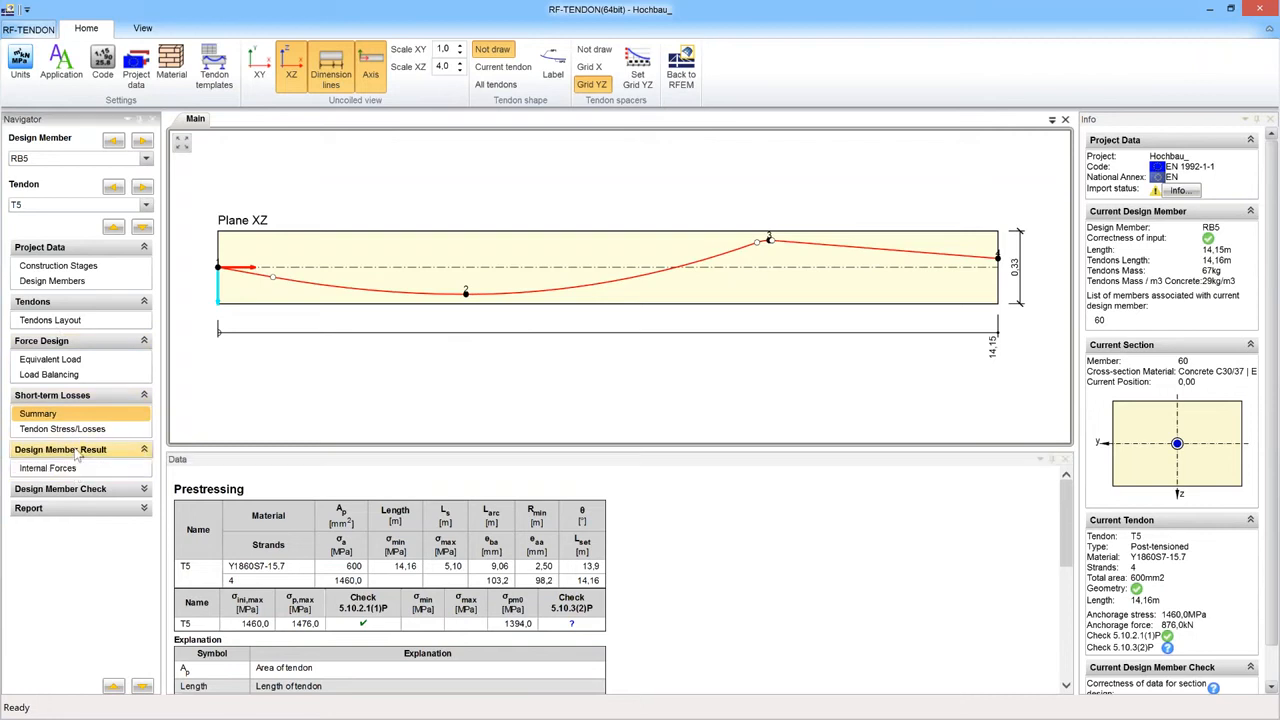
{"action": "left_click", "coordinate": [80, 469]}
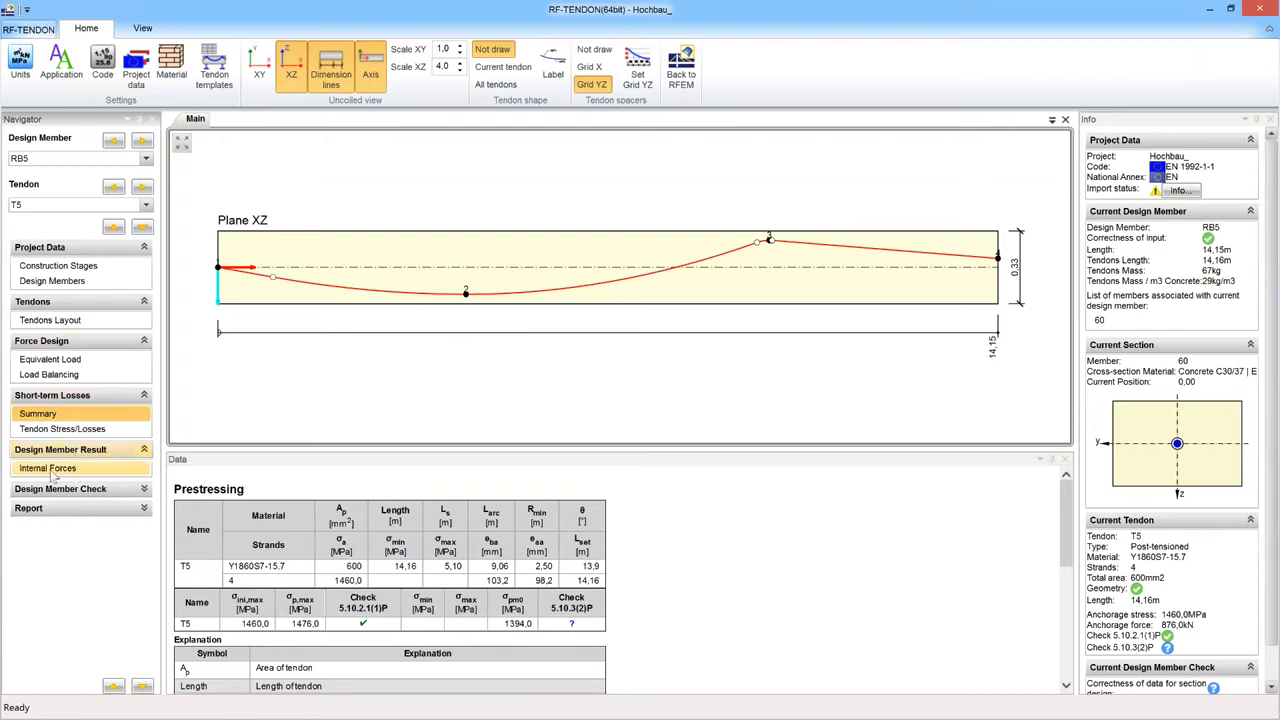
{"action": "left_click", "coordinate": [142, 470]}
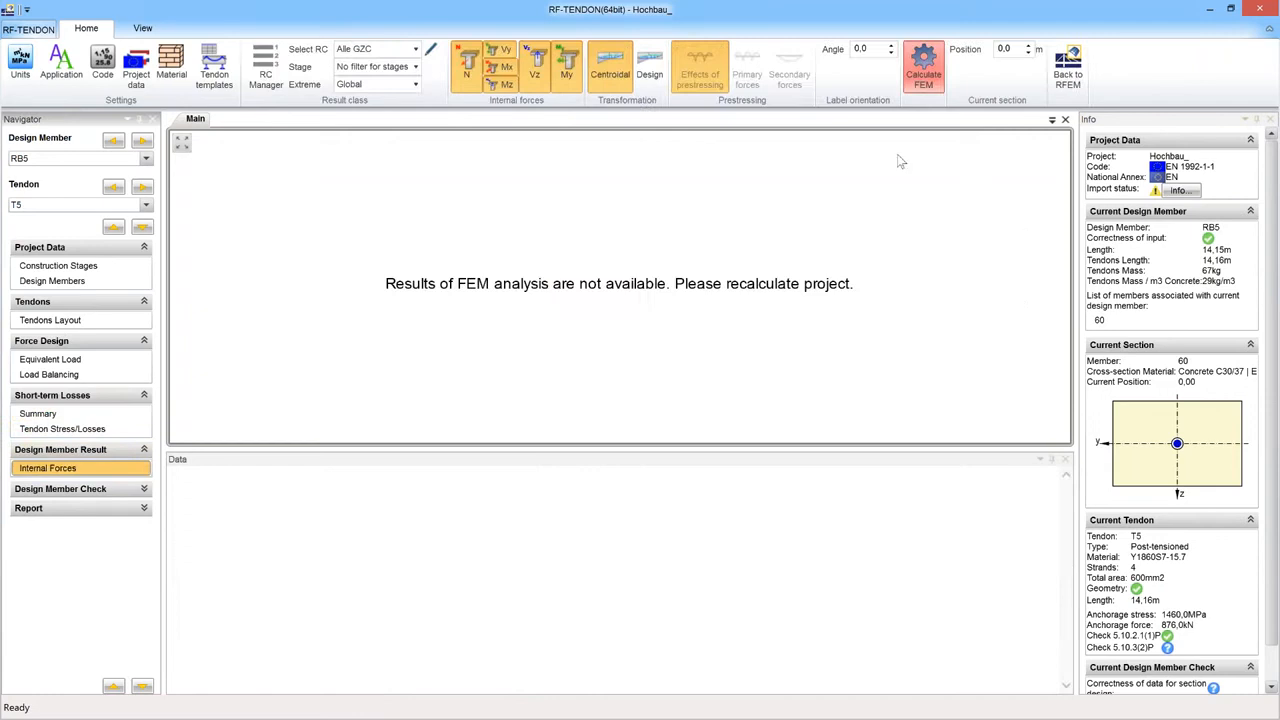
Review the construction stages of the design member check for RB5 and show its reinforcement zones.
{"action": "left_click", "coordinate": [84, 490]}
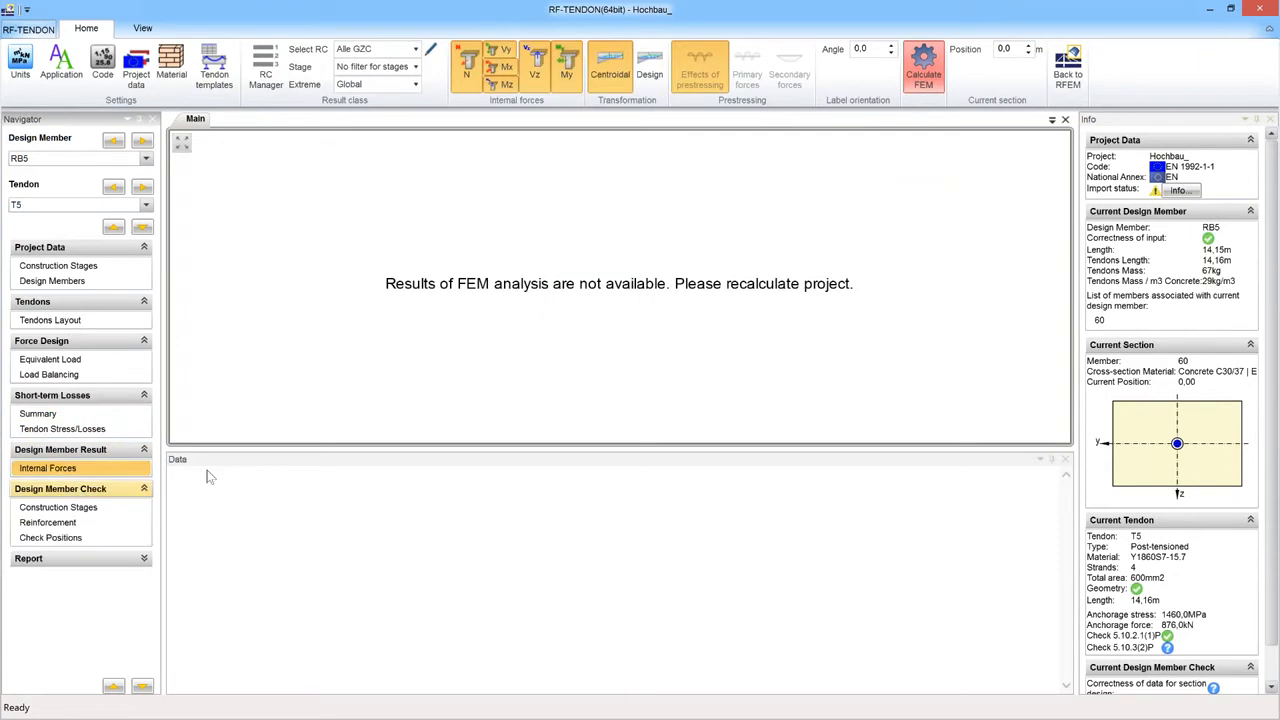
{"action": "left_click", "coordinate": [58, 507]}
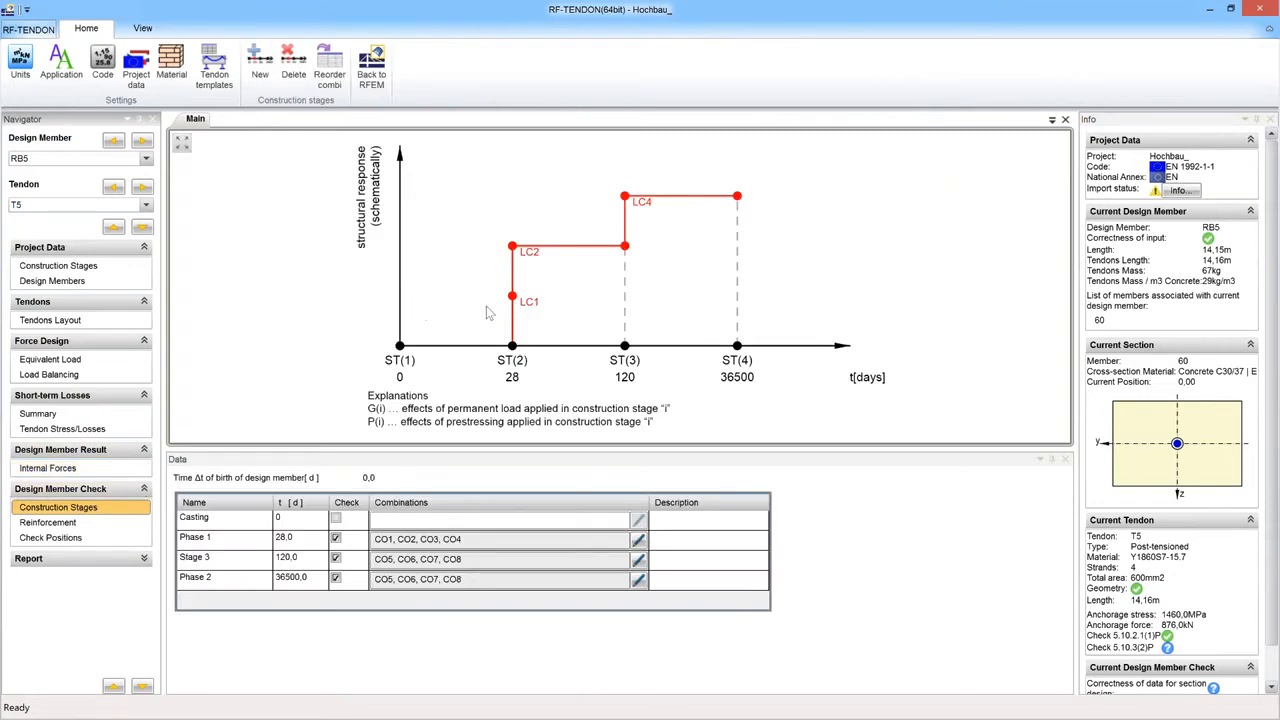
{"action": "left_click", "coordinate": [48, 523]}
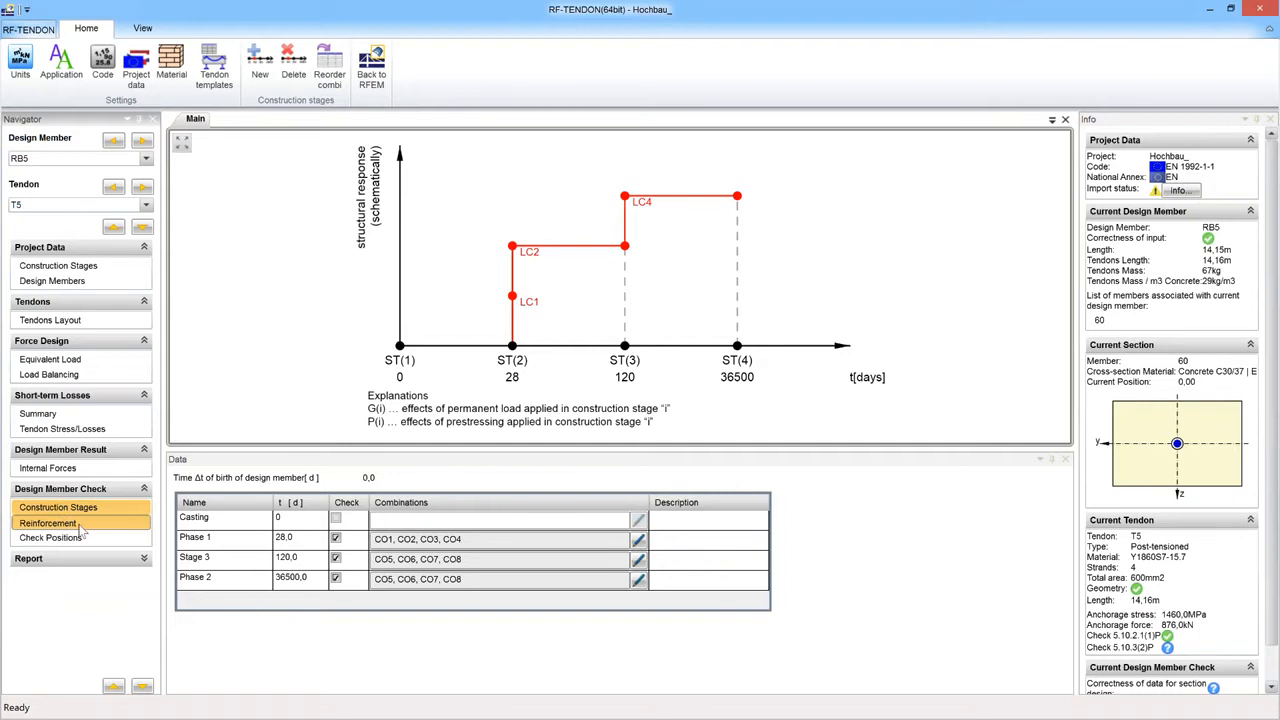
{"action": "left_click", "coordinate": [89, 525]}
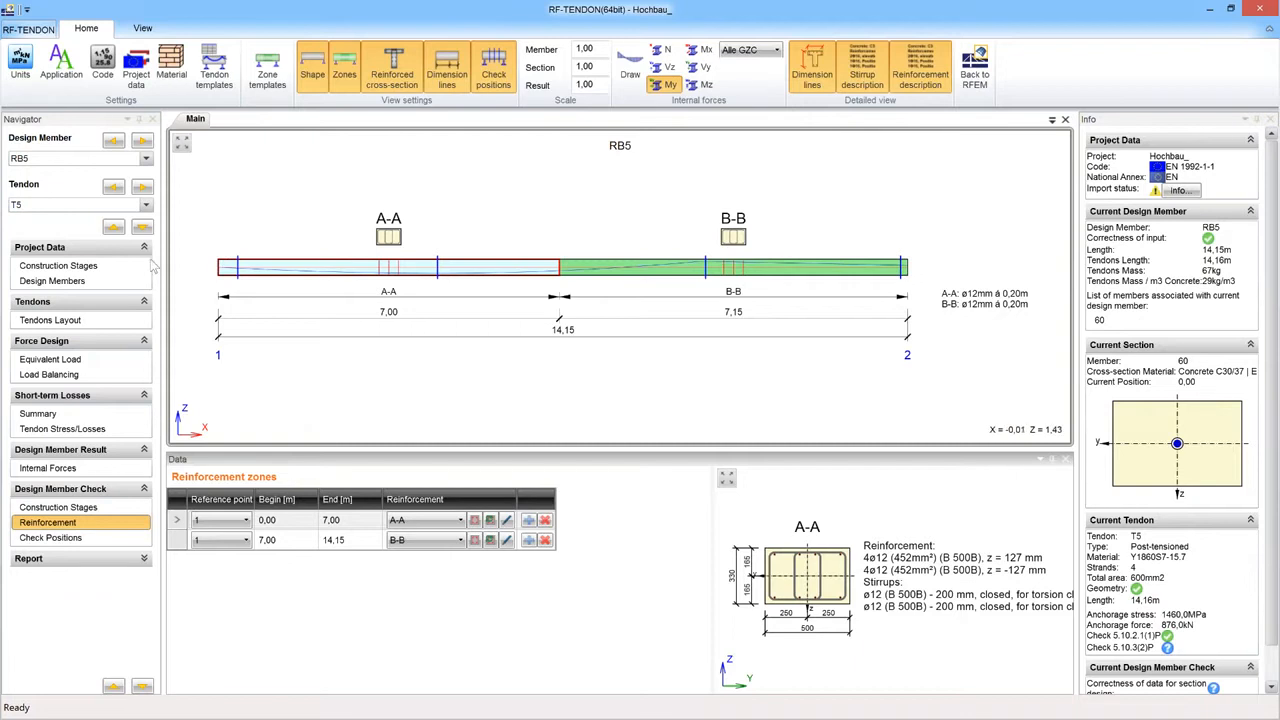
Show RB5's tendon layout in cross-section view and move the section position to the member end at 14,15 m.
{"action": "left_click", "coordinate": [70, 321]}
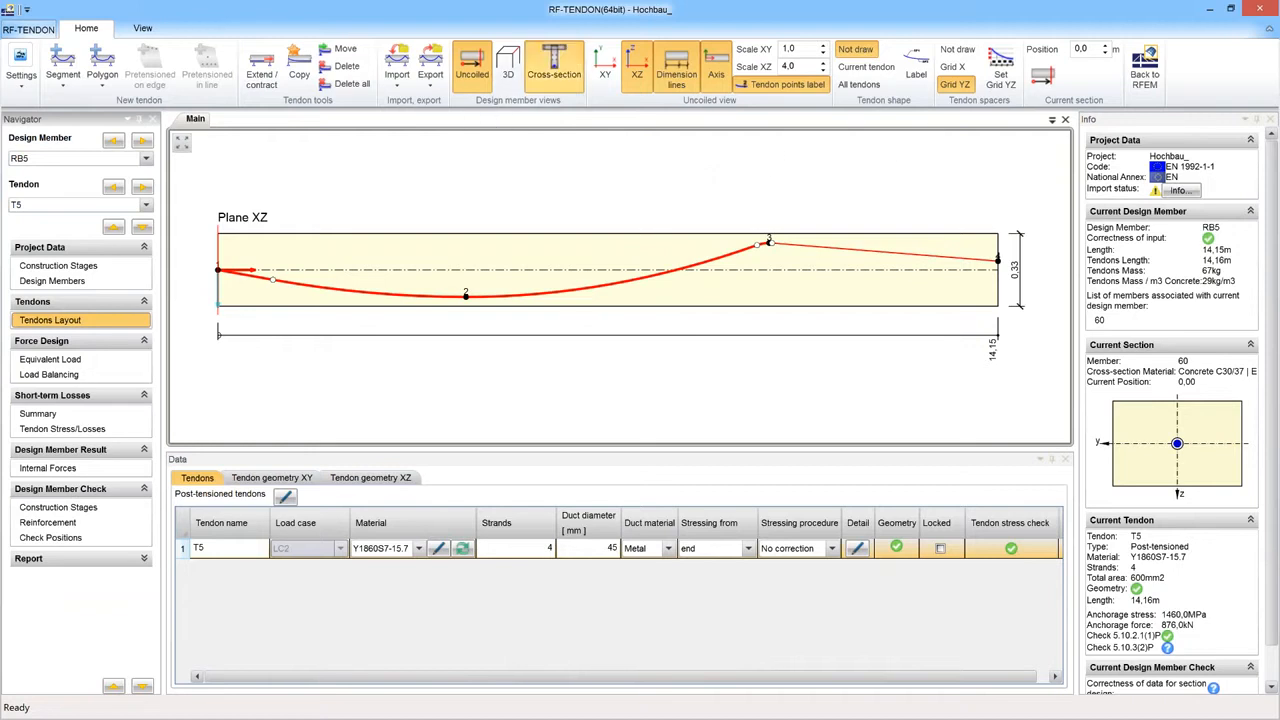
{"action": "left_click", "coordinate": [554, 65]}
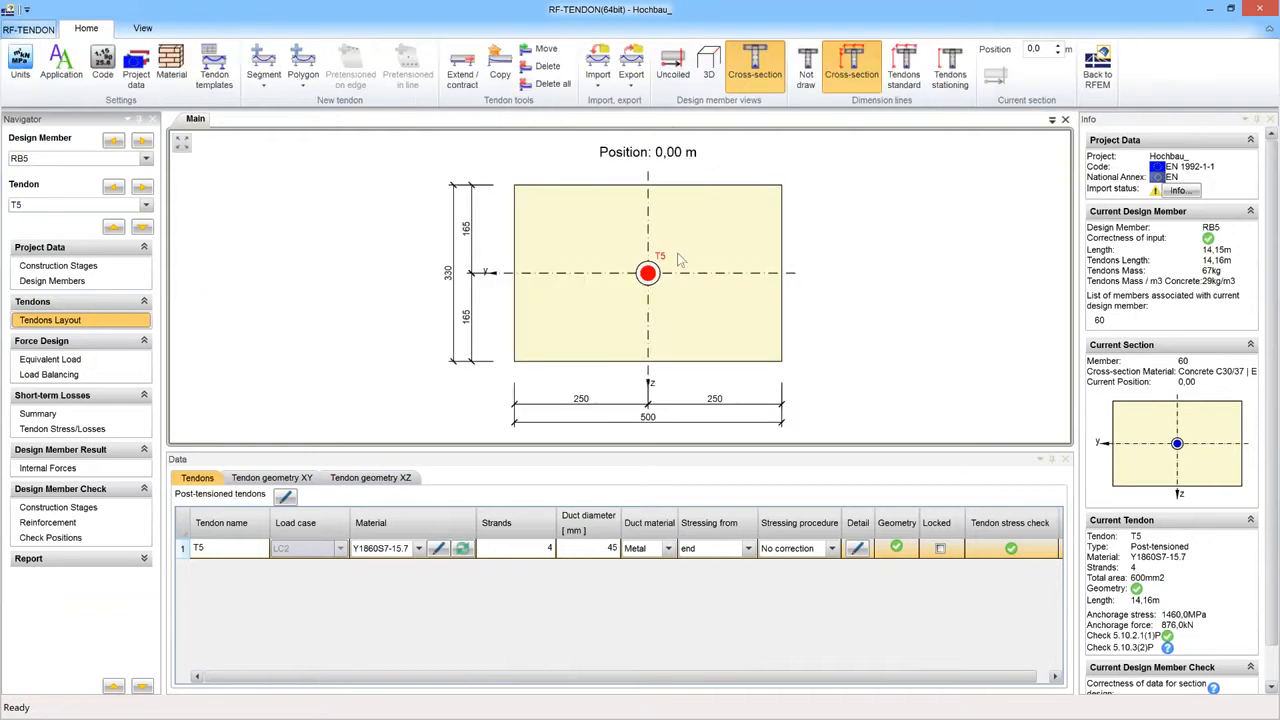
{"action": "left_click", "coordinate": [1057, 46]}
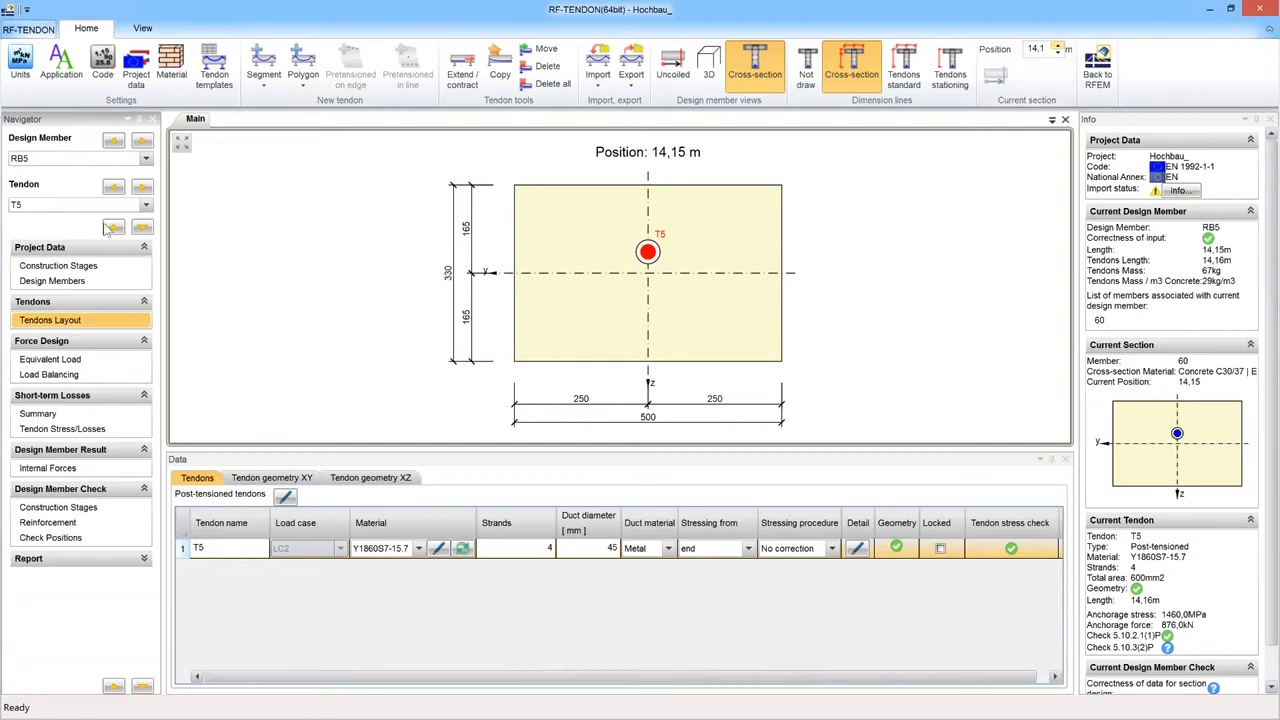
Switch to design member RIB1, inspect its cross-section at position 17,0 m, and return to the uncoiled tendon view.
{"action": "left_click", "coordinate": [147, 159]}
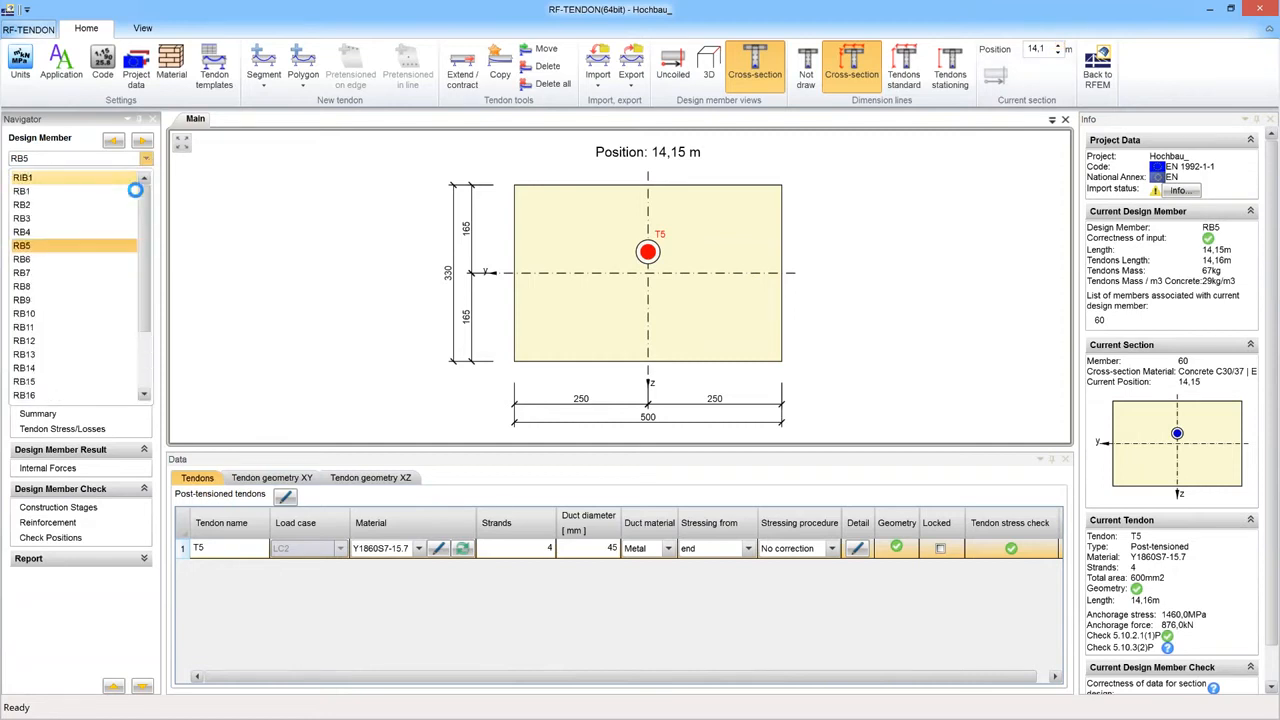
{"action": "left_click", "coordinate": [105, 177]}
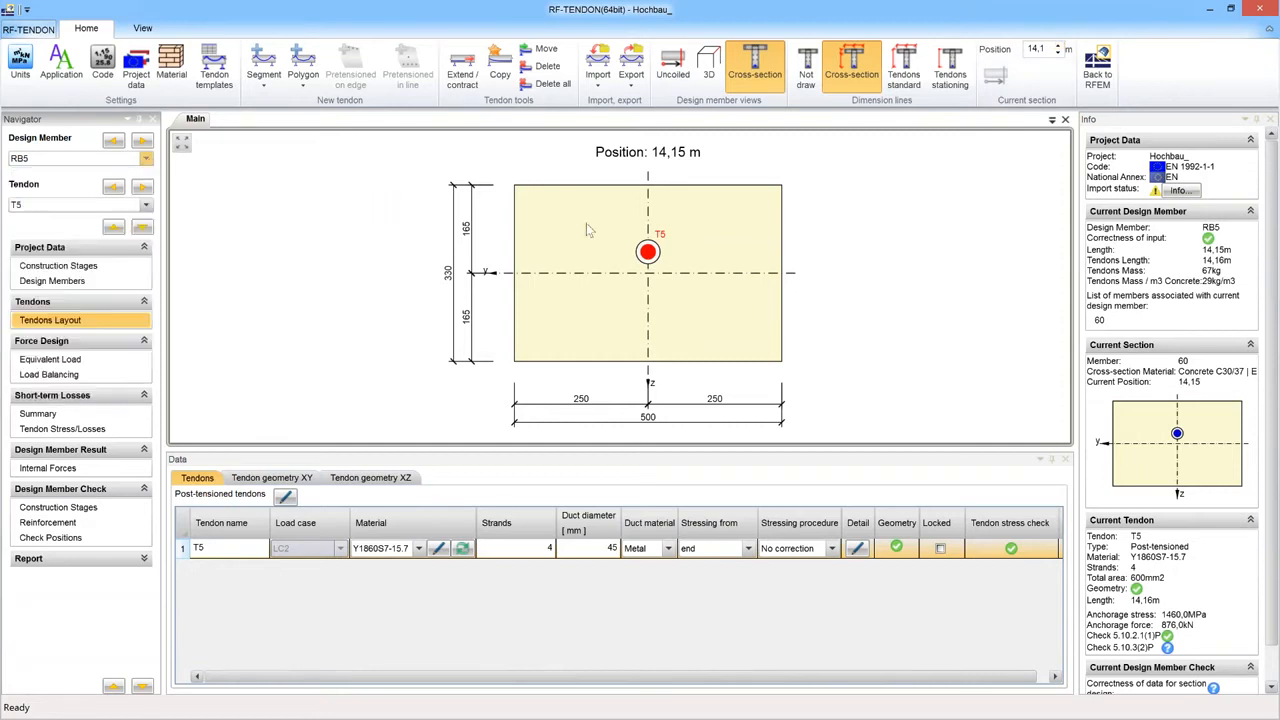
{"action": "left_click", "coordinate": [1059, 47]}
{"action": "left_click_drag", "start_coordinate": [1060, 50], "coordinate": [1060, 50]}
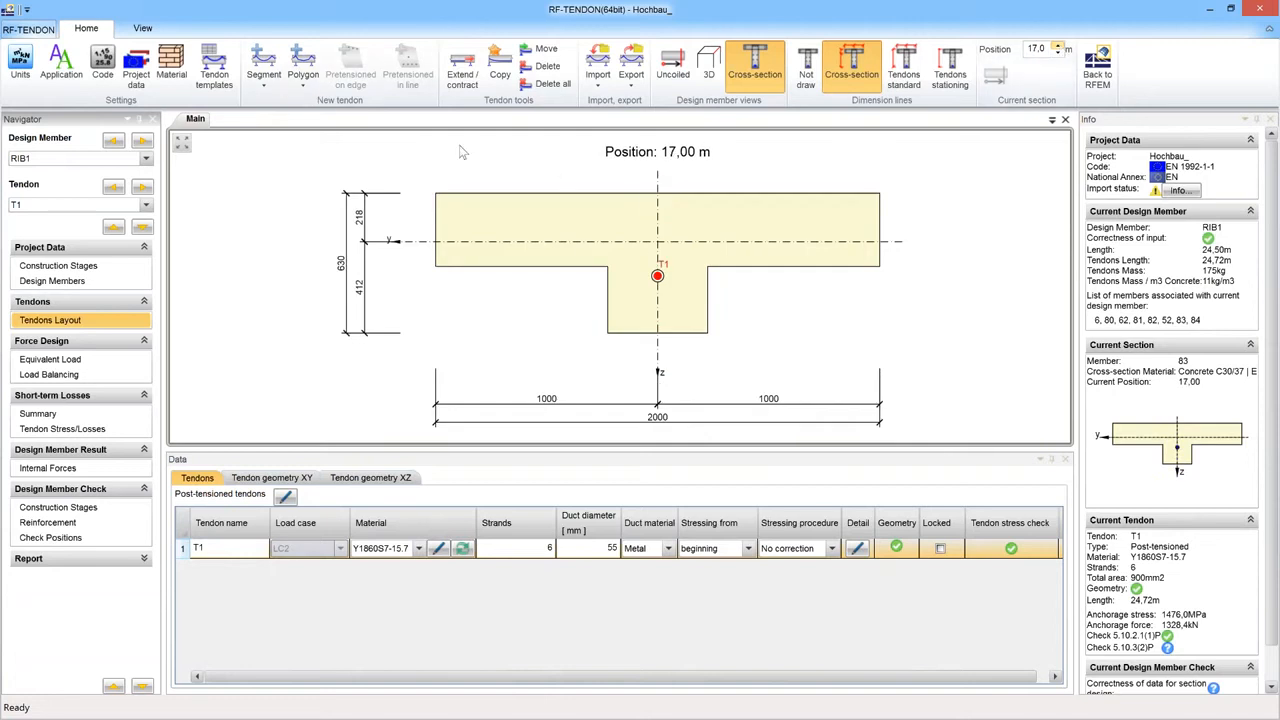
{"action": "left_click", "coordinate": [672, 68]}
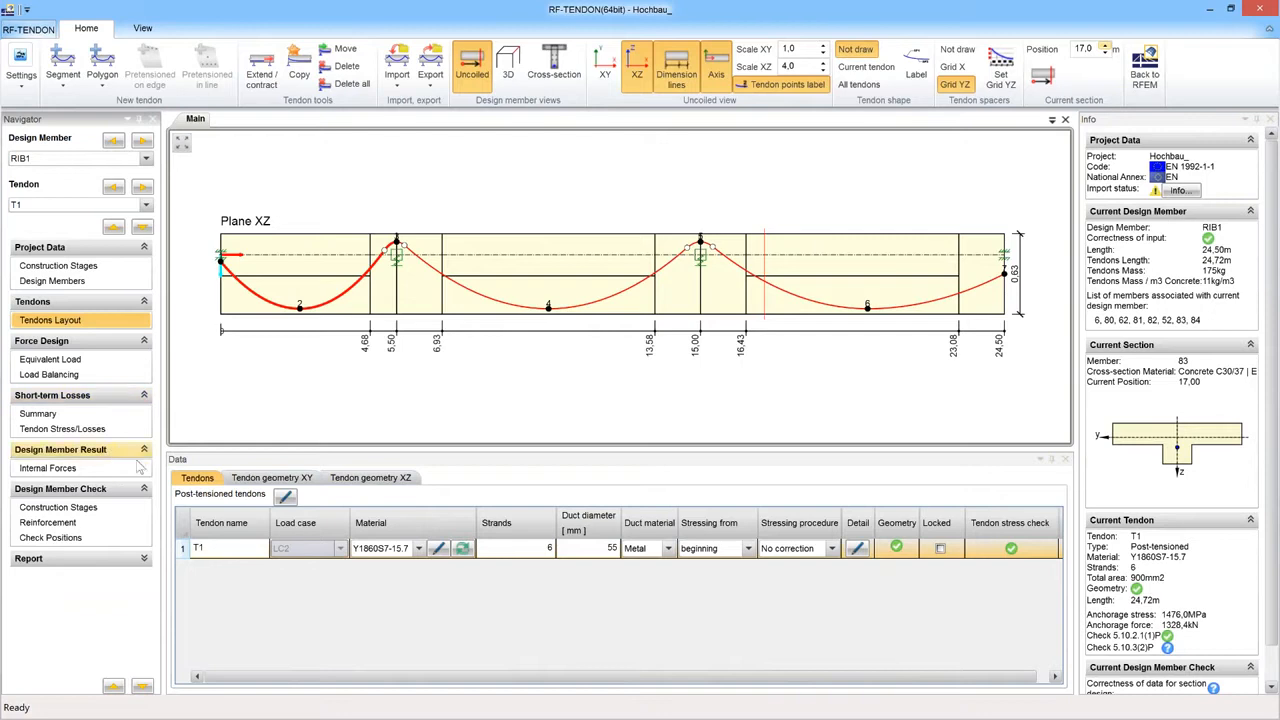
Show the reinforcement zones of RIB1 and compare them with those of design member RB5.
{"action": "left_click", "coordinate": [66, 526]}
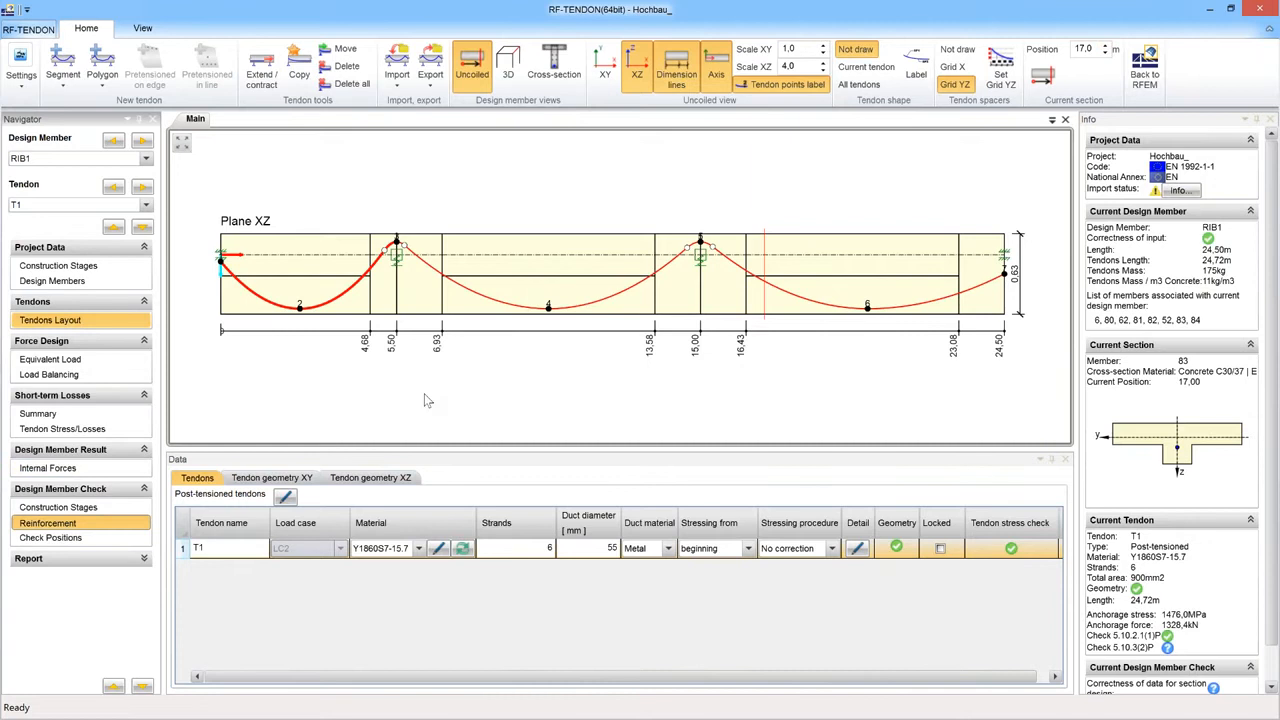
{"action": "left_click", "coordinate": [146, 159]}
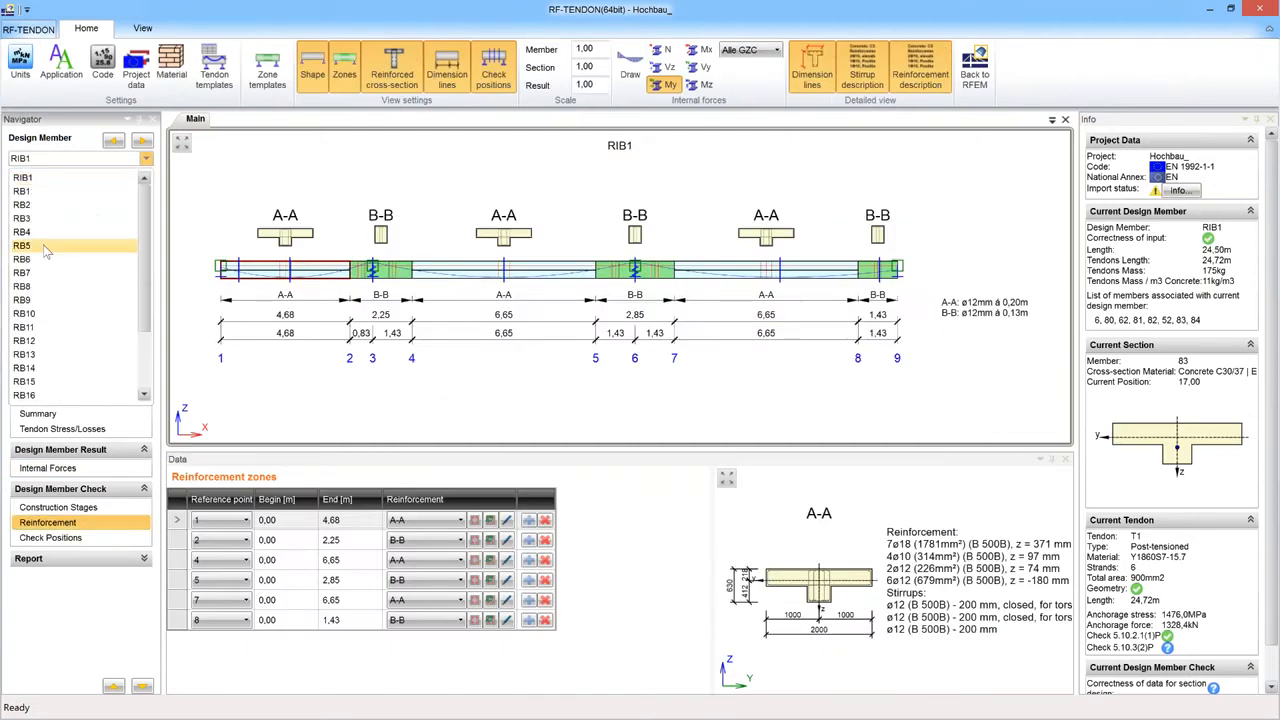
{"action": "left_click", "coordinate": [45, 247]}
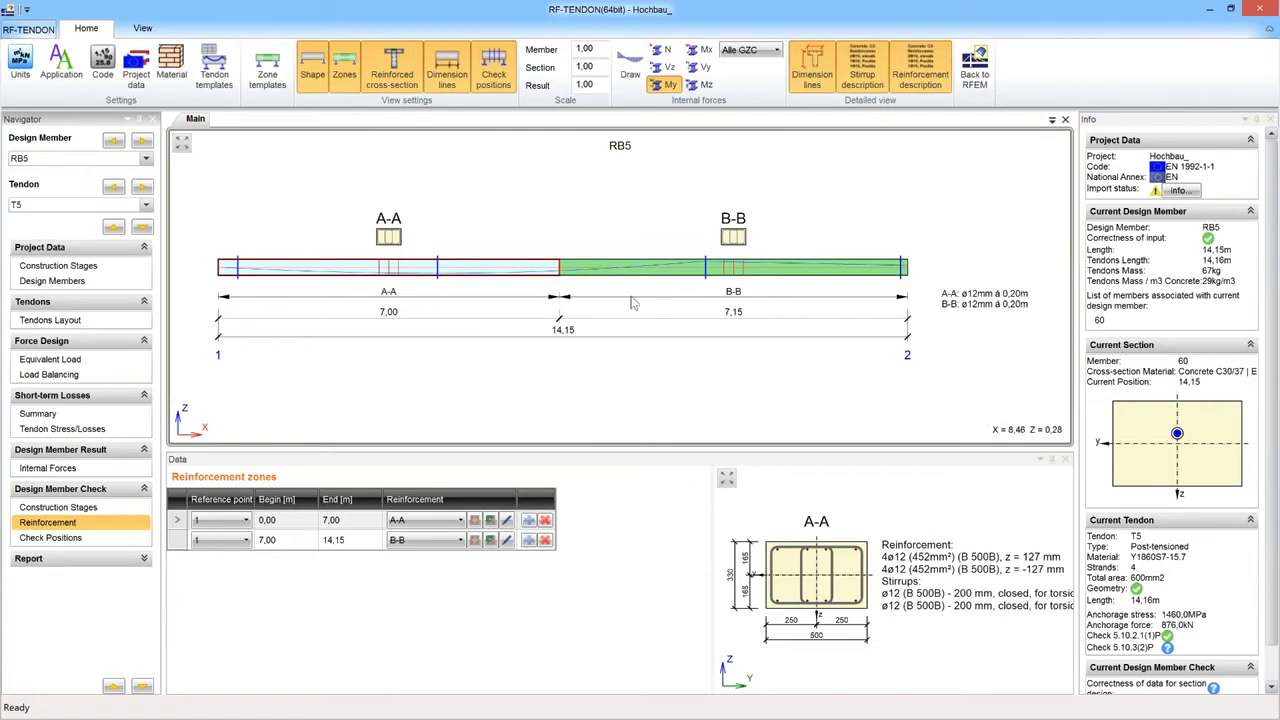
Open the check positions of RB5 and run the FEM calculation, consulting the "Modelling in RFEM" presentation slide in between.
{"action": "left_click", "coordinate": [74, 538]}
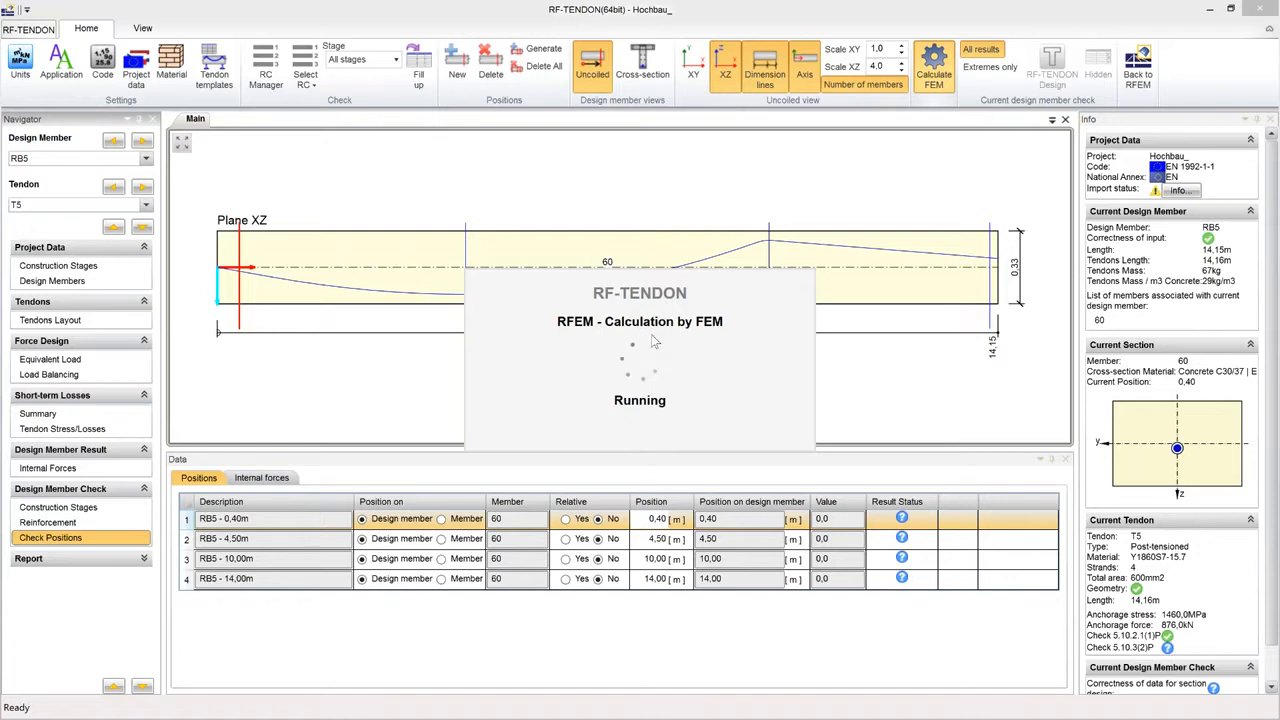
{"action": "key", "text": "alt+Tab"}
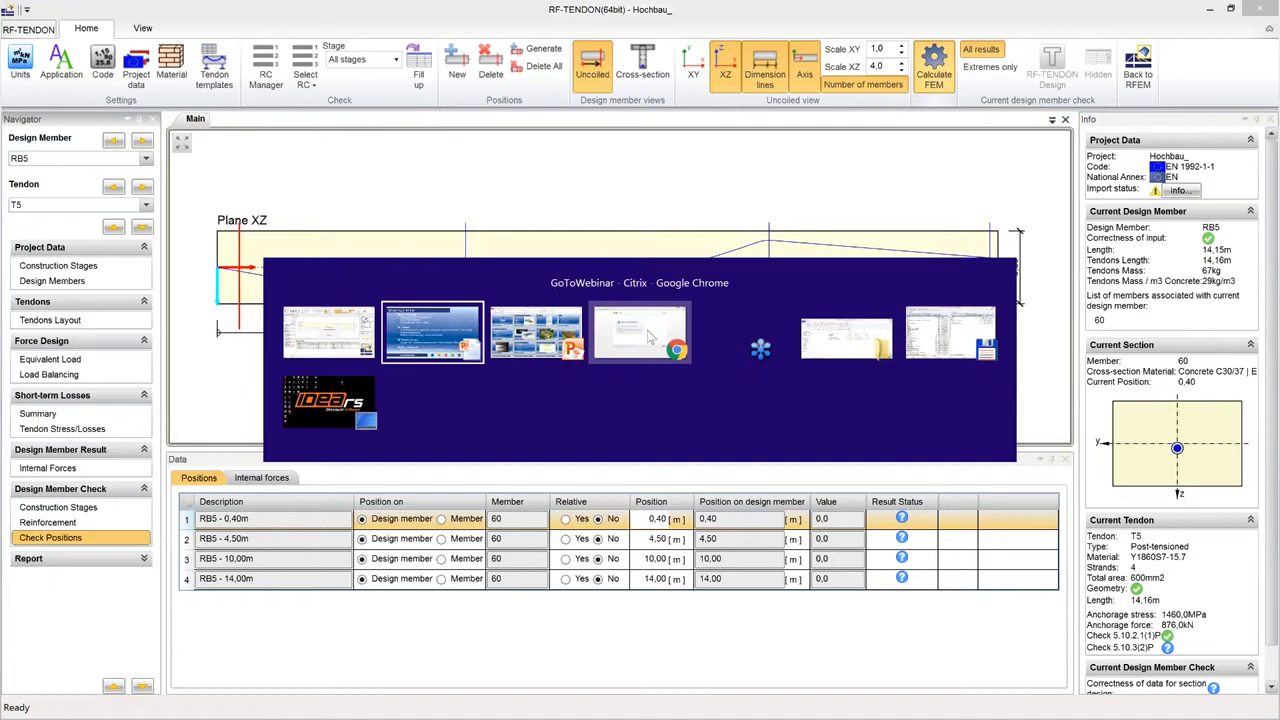
{"action": "mouse_move", "coordinate": [650, 337]}
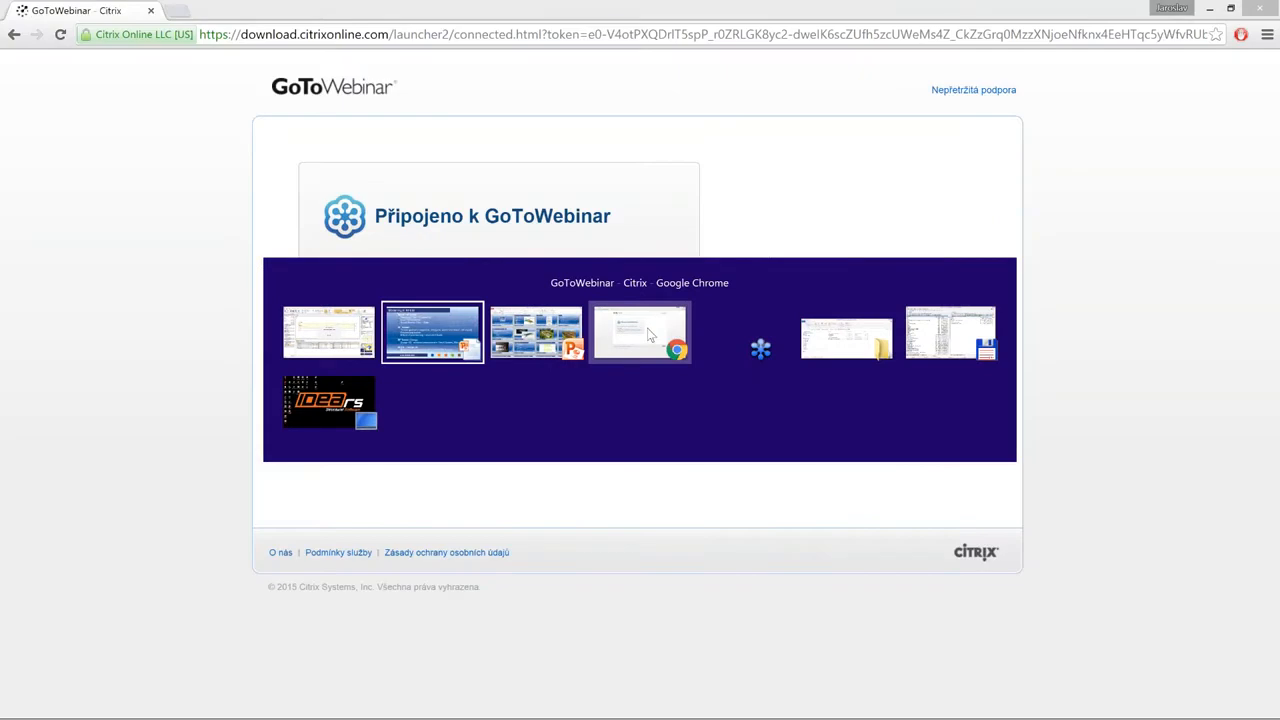
{"action": "left_click", "coordinate": [460, 335]}
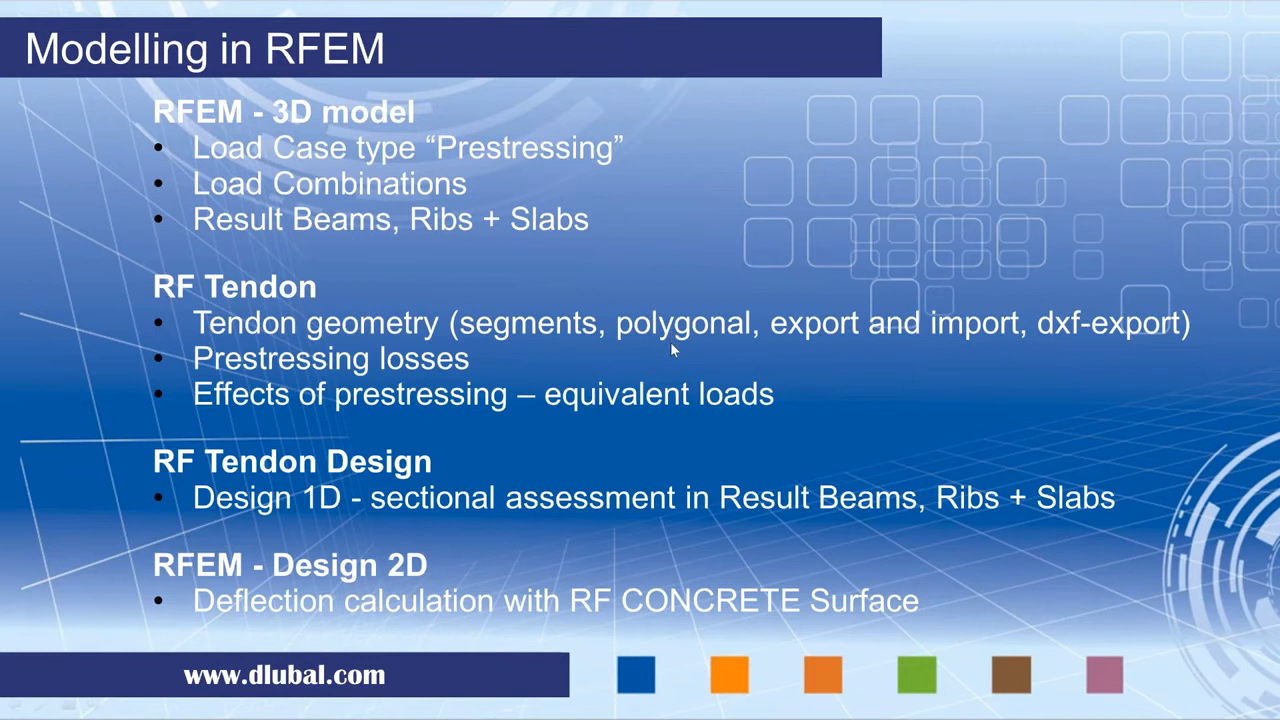
{"action": "key", "text": "alt+Tab"}
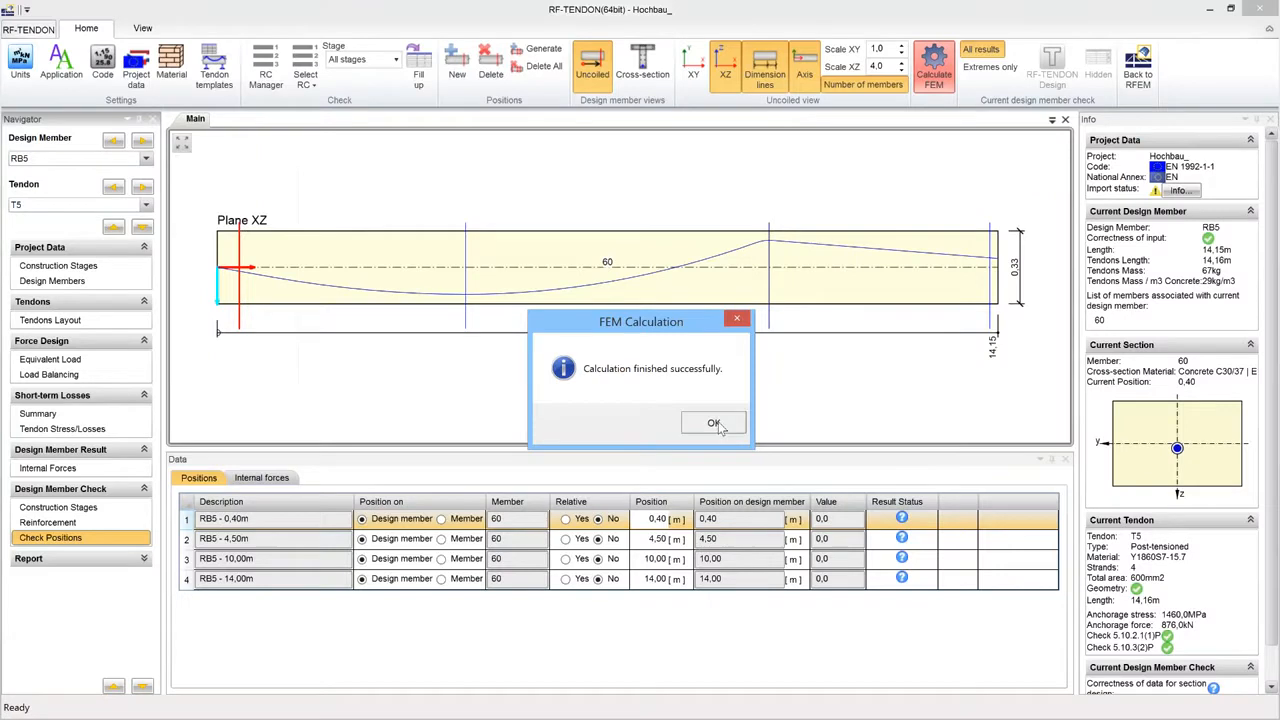
{"action": "left_click", "coordinate": [714, 423]}
{"action": "key", "text": "alt+Tab"}
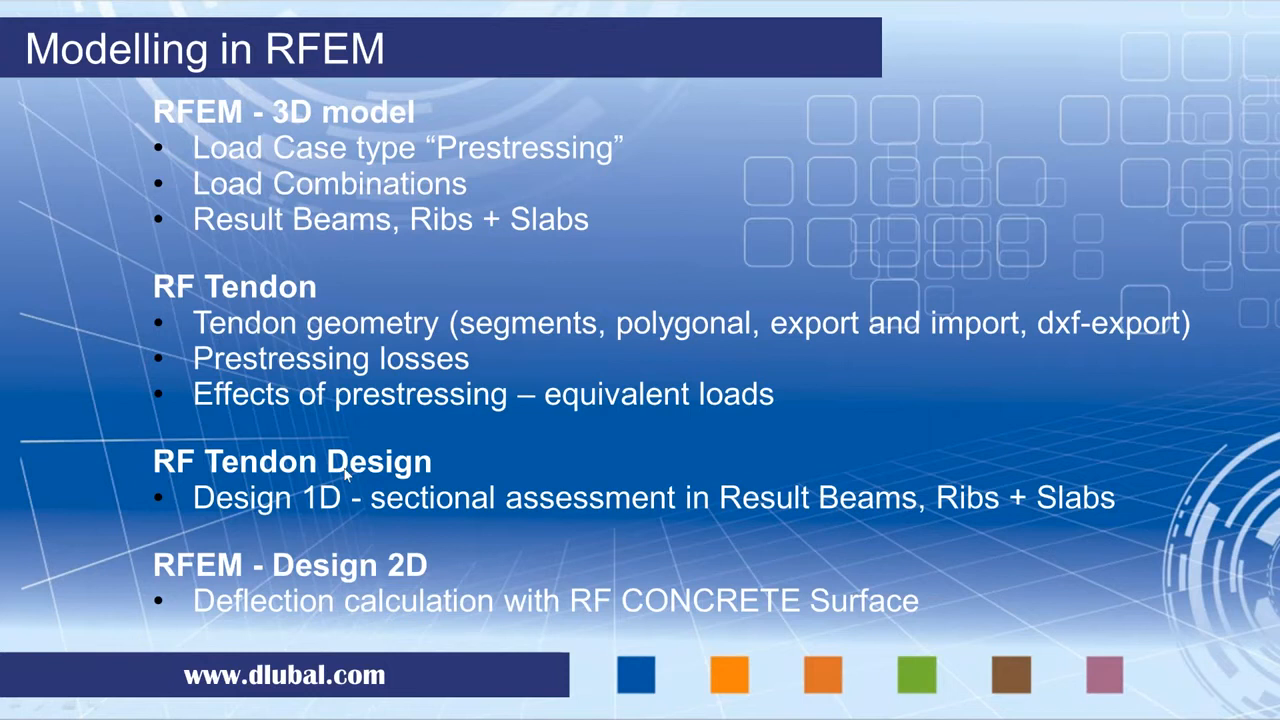
{"action": "key", "text": "alt+Tab"}
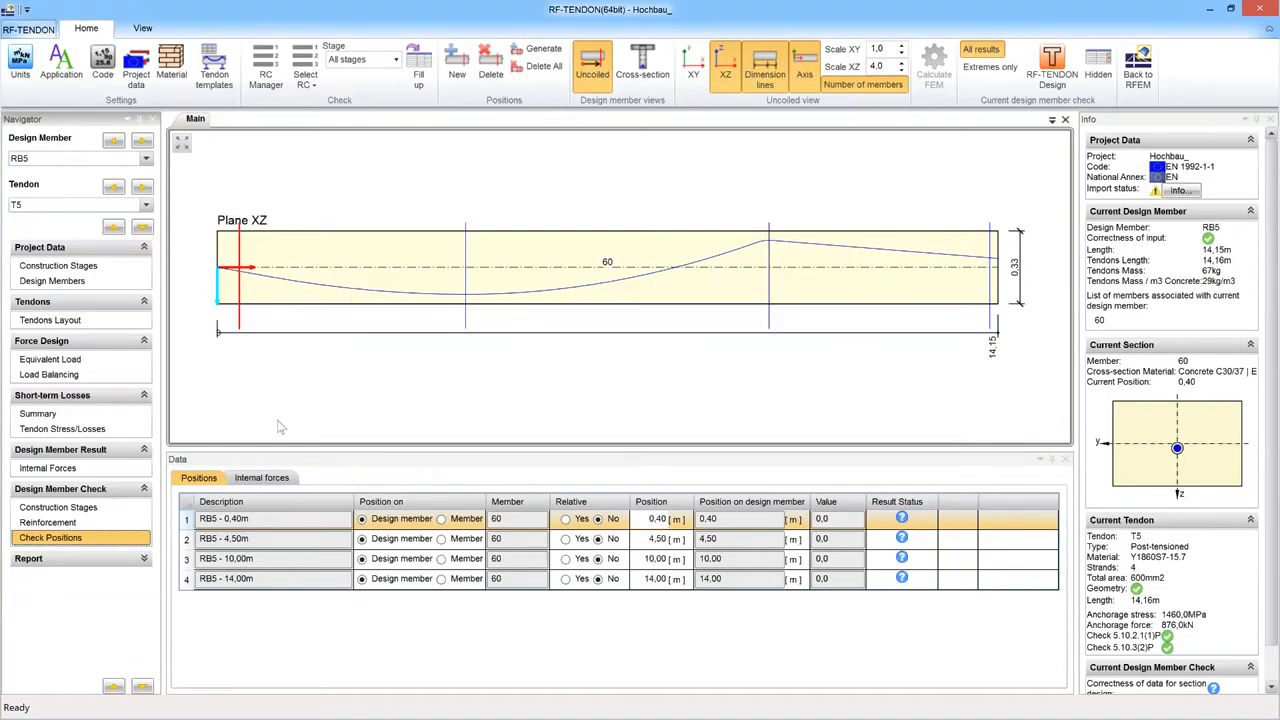
Go through RB5's check positions from 4,50 m to 14,00 m and open the design member check in RF-TENDON Design.
{"action": "left_click", "coordinate": [293, 541]}
{"action": "left_click", "coordinate": [298, 561]}
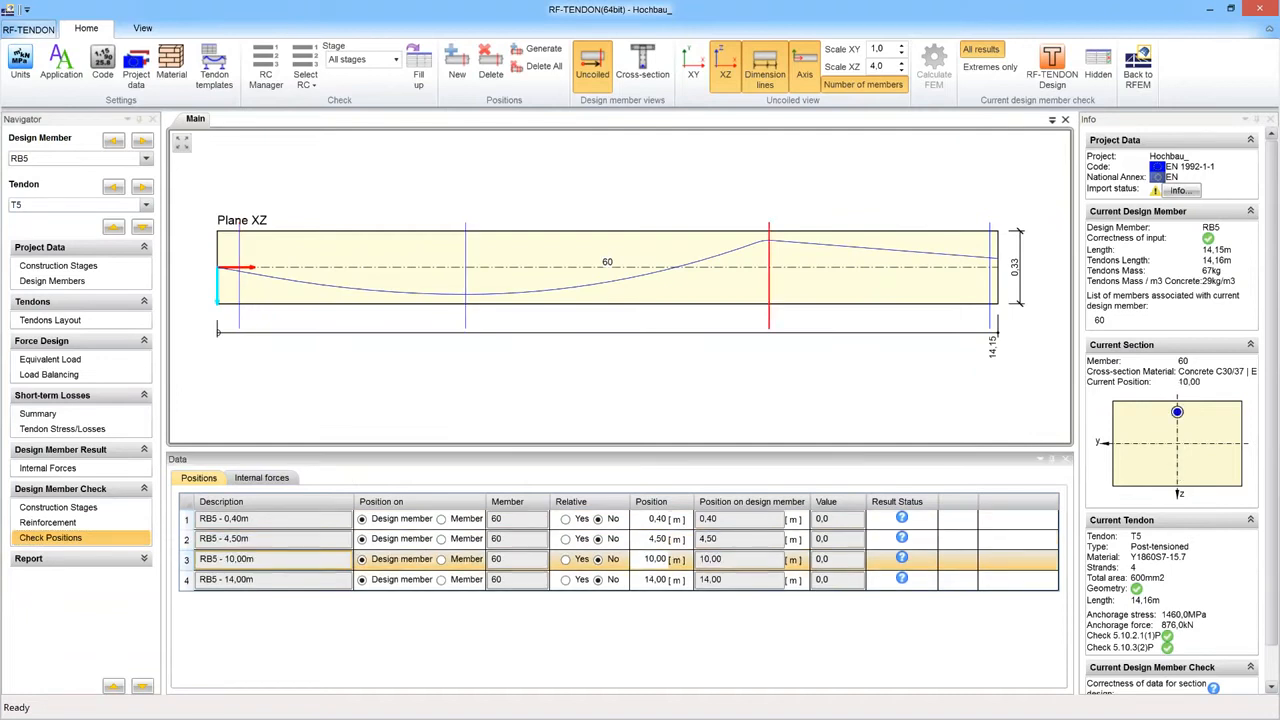
{"action": "left_click", "coordinate": [306, 580]}
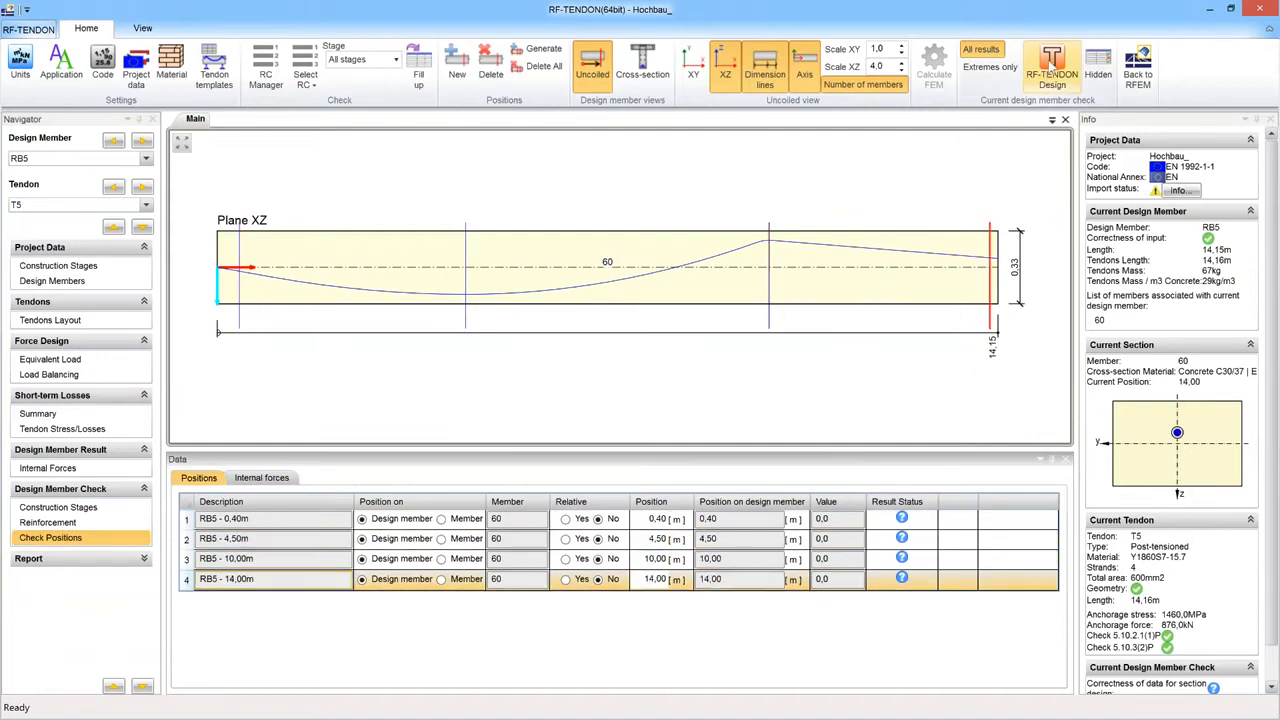
{"action": "left_click", "coordinate": [1052, 72]}
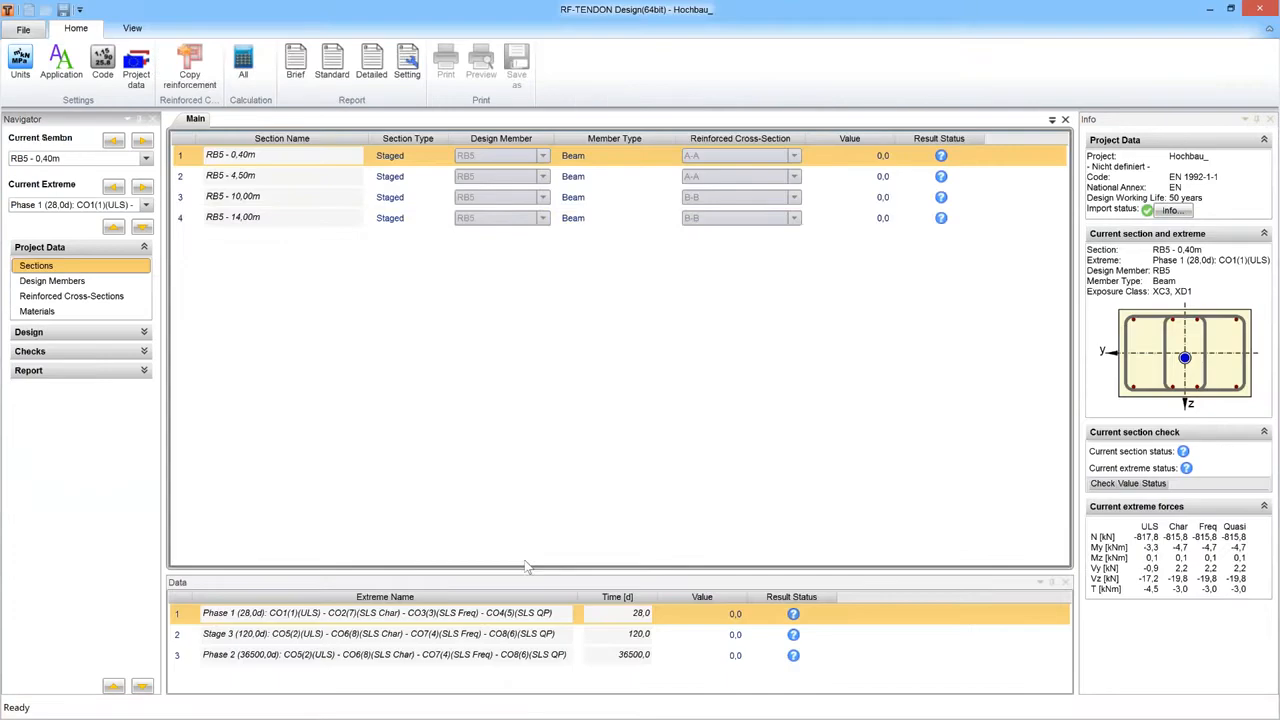
Compare the tendon position in RB5's sections at 4,50 m, 10,00 m and 14,00 m, and make RB5 - 4,50m the current section.
{"action": "left_click", "coordinate": [397, 182]}
{"action": "left_click", "coordinate": [402, 199]}
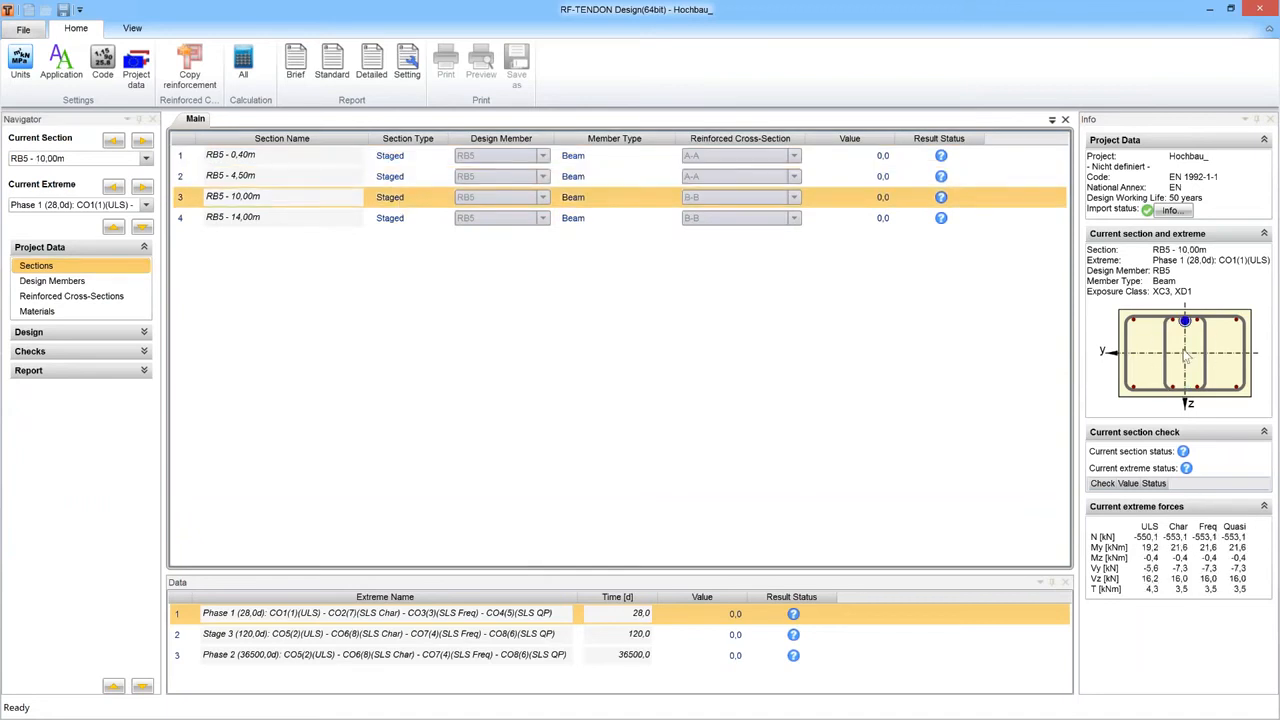
{"action": "left_click", "coordinate": [394, 219]}
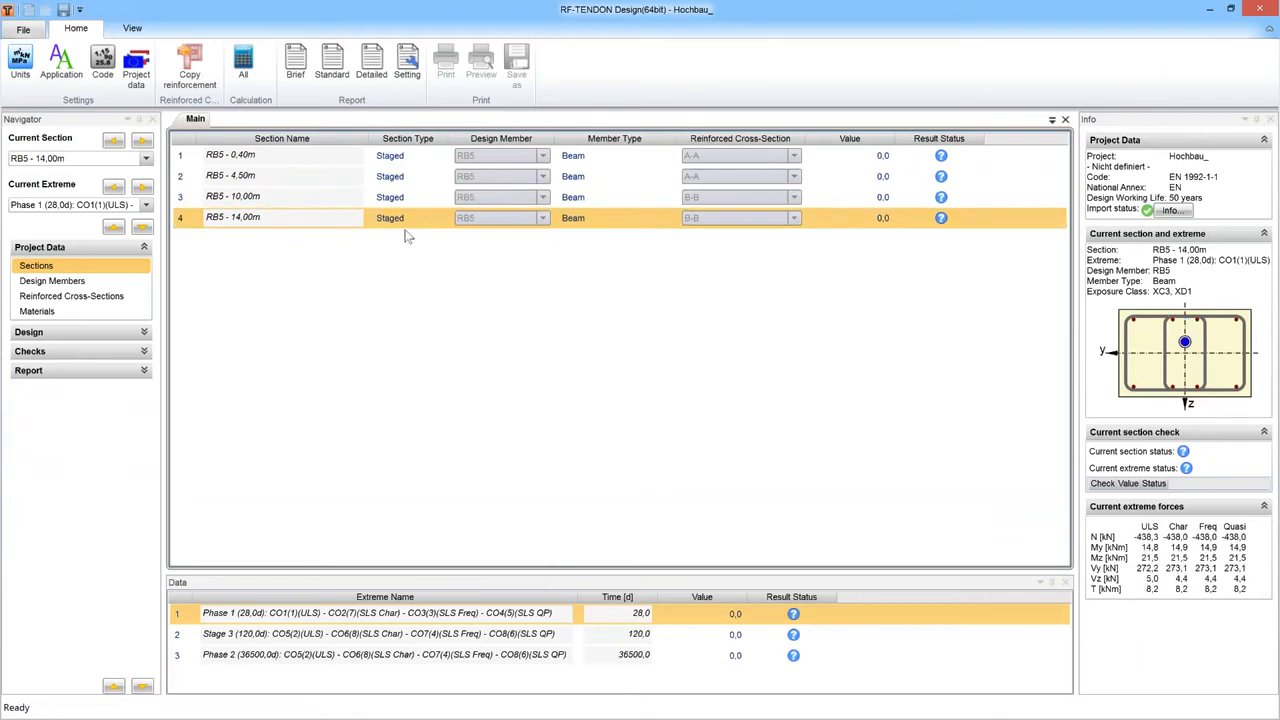
{"action": "left_click", "coordinate": [320, 205], "text": "ctrl"}
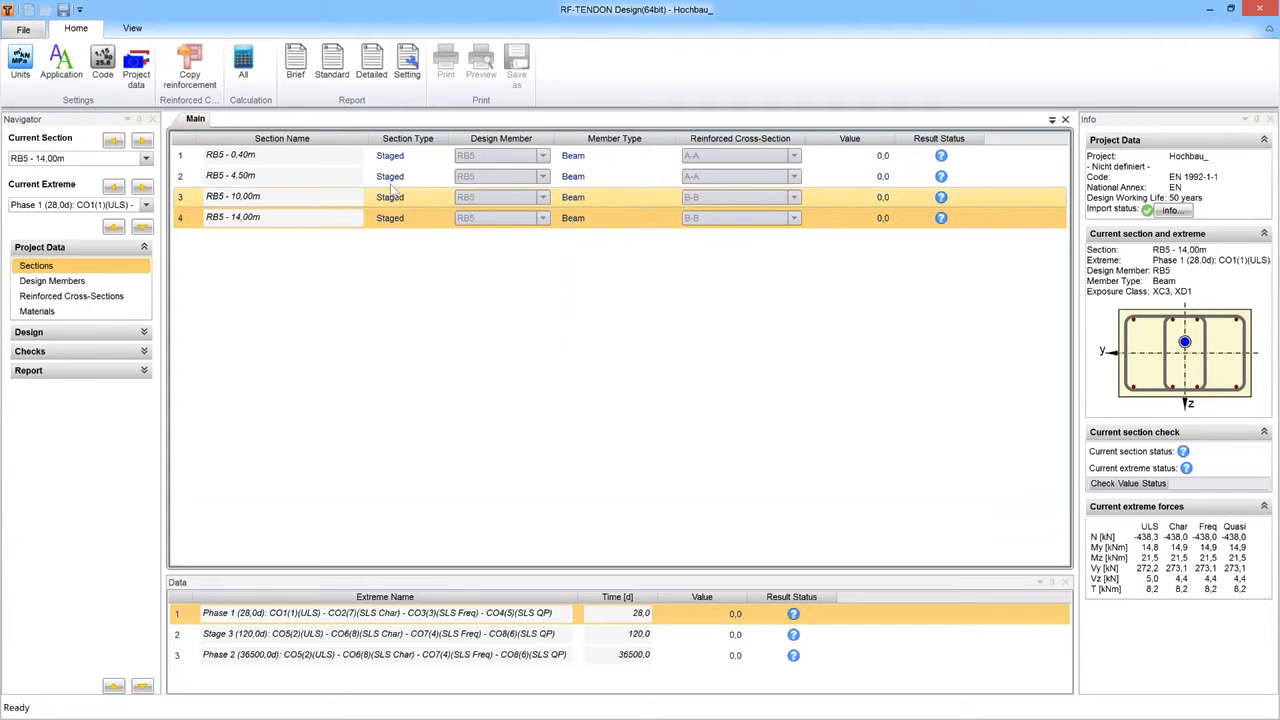
{"action": "left_click", "coordinate": [396, 182], "text": "ctrl"}
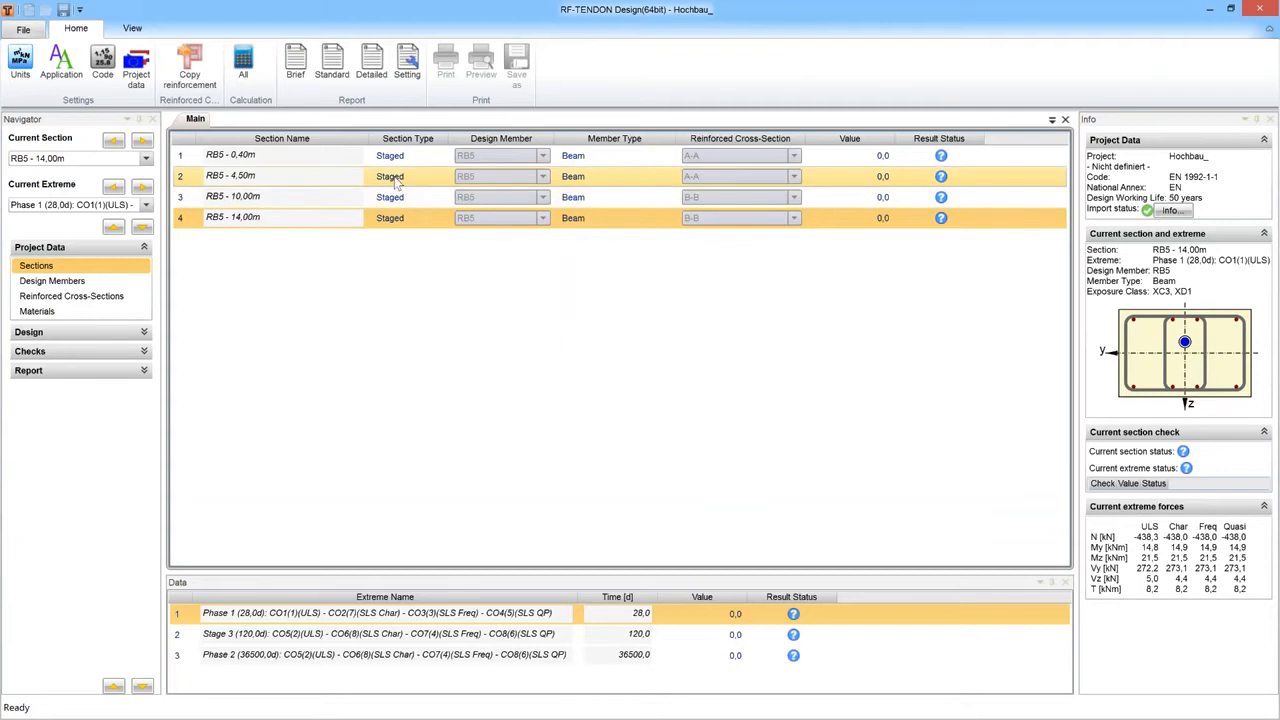
{"action": "left_click", "coordinate": [396, 182]}
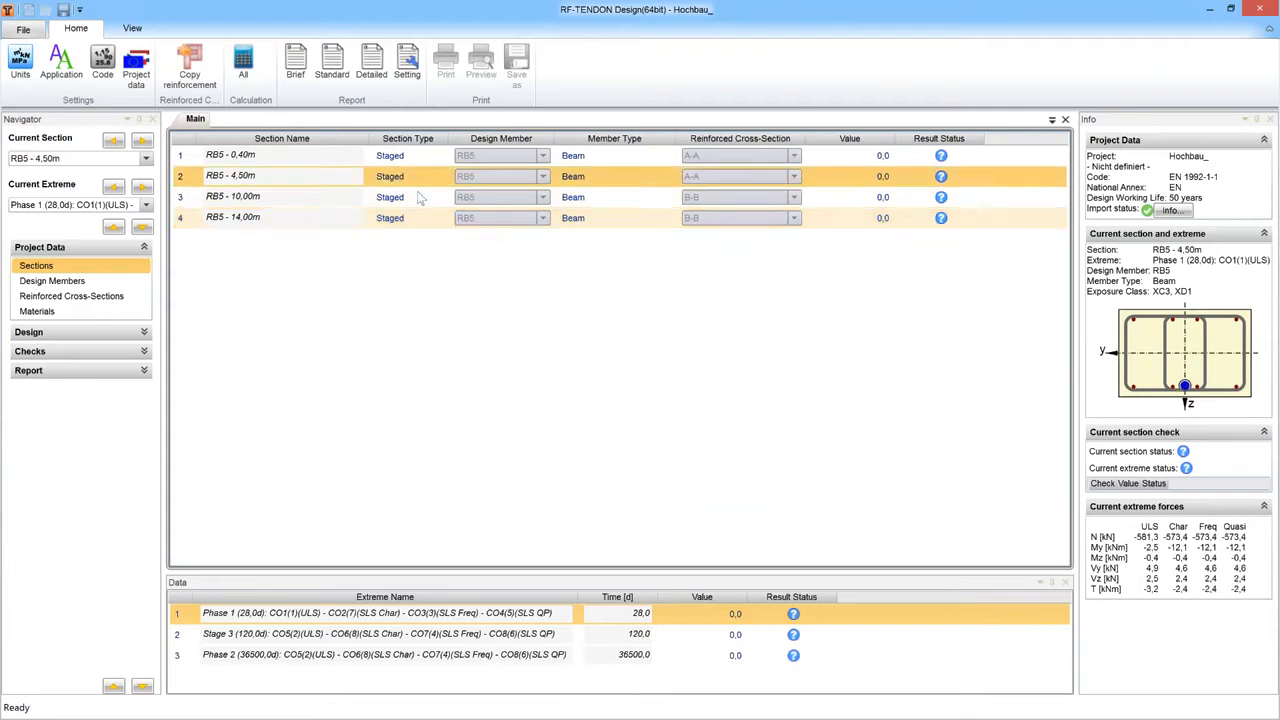
Calculate all RB5 sections and review the check results of RB5 - 4,50m for the extremes at 28, 120 and 36500 days.
{"action": "left_click", "coordinate": [242, 66]}
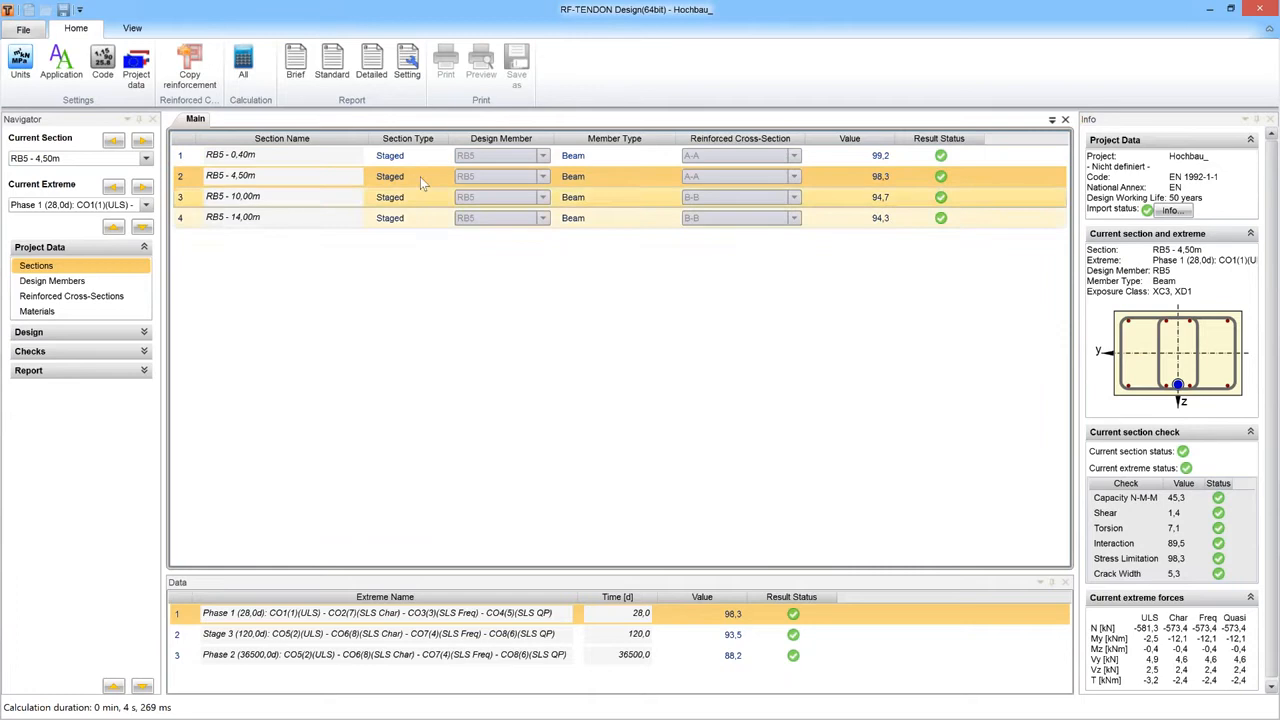
{"action": "left_click_drag", "start_coordinate": [500, 568], "coordinate": [500, 457]}
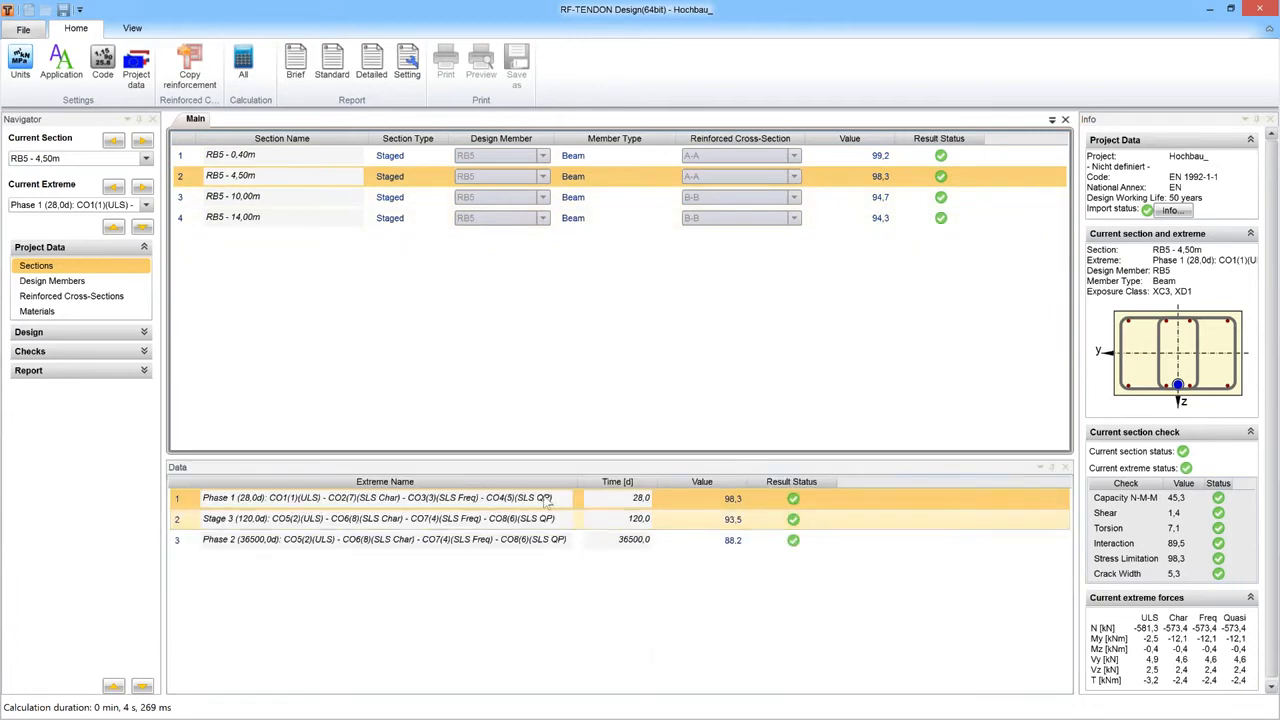
{"action": "mouse_move", "coordinate": [900, 503]}
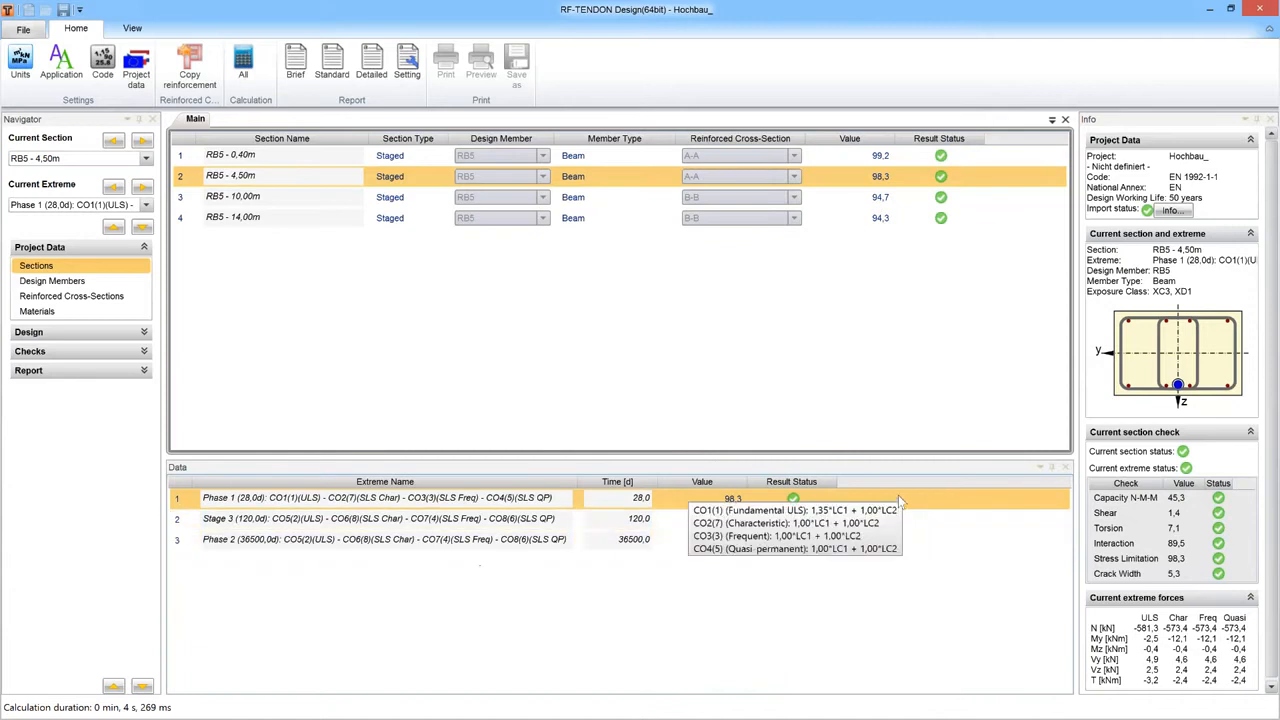
{"action": "left_click", "coordinate": [619, 527]}
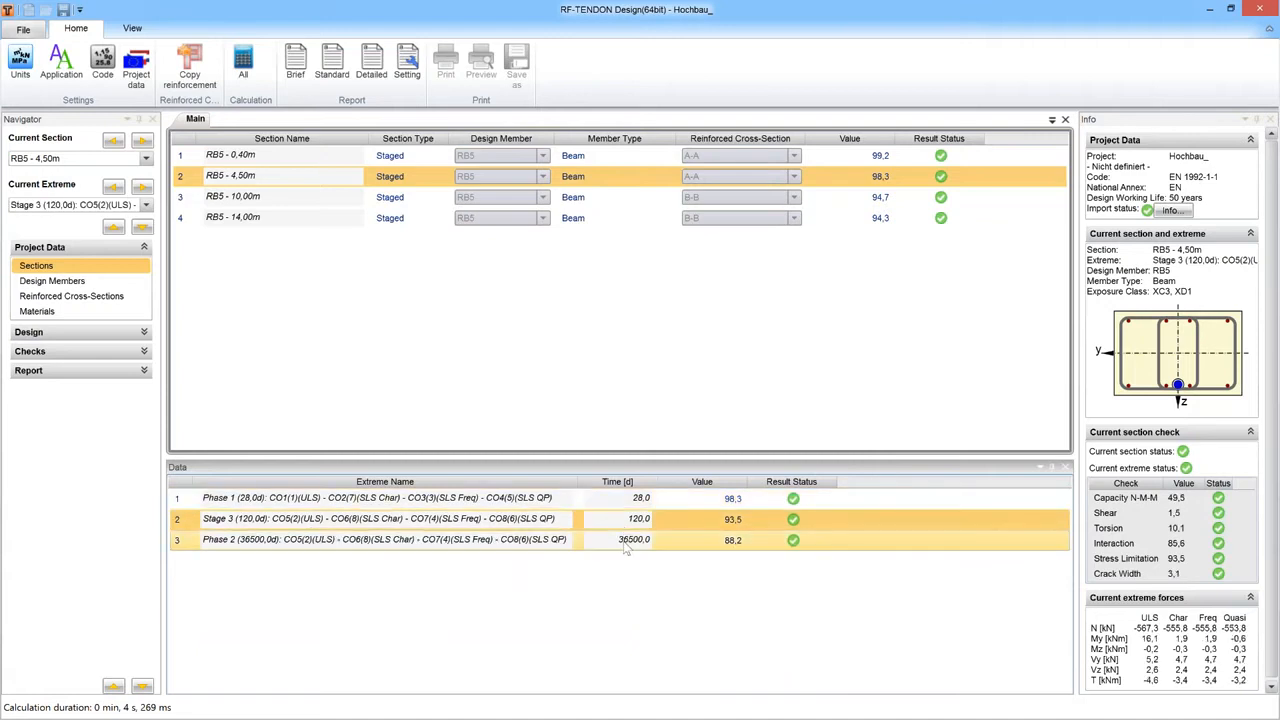
{"action": "left_click", "coordinate": [625, 543]}
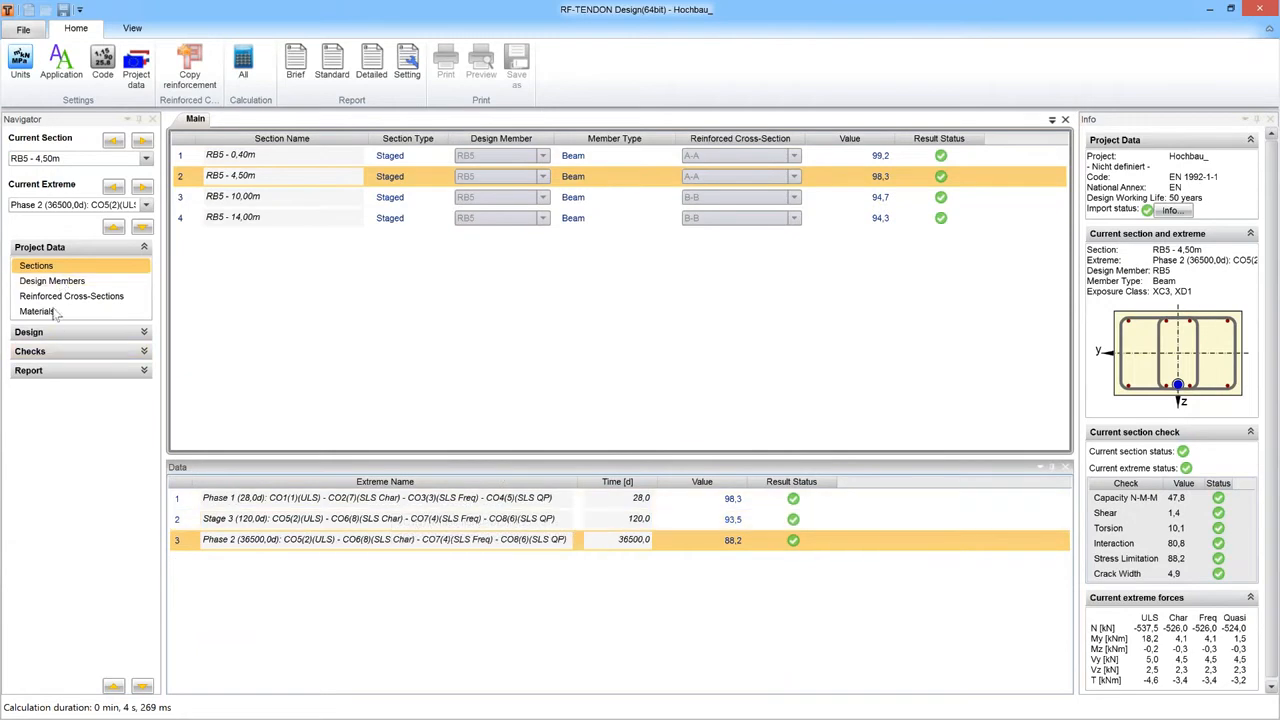
Examine the construction stages of RB5 - 4,50m on the time axis, selecting Stage 3 and Phase 2.
{"action": "left_click", "coordinate": [42, 338]}
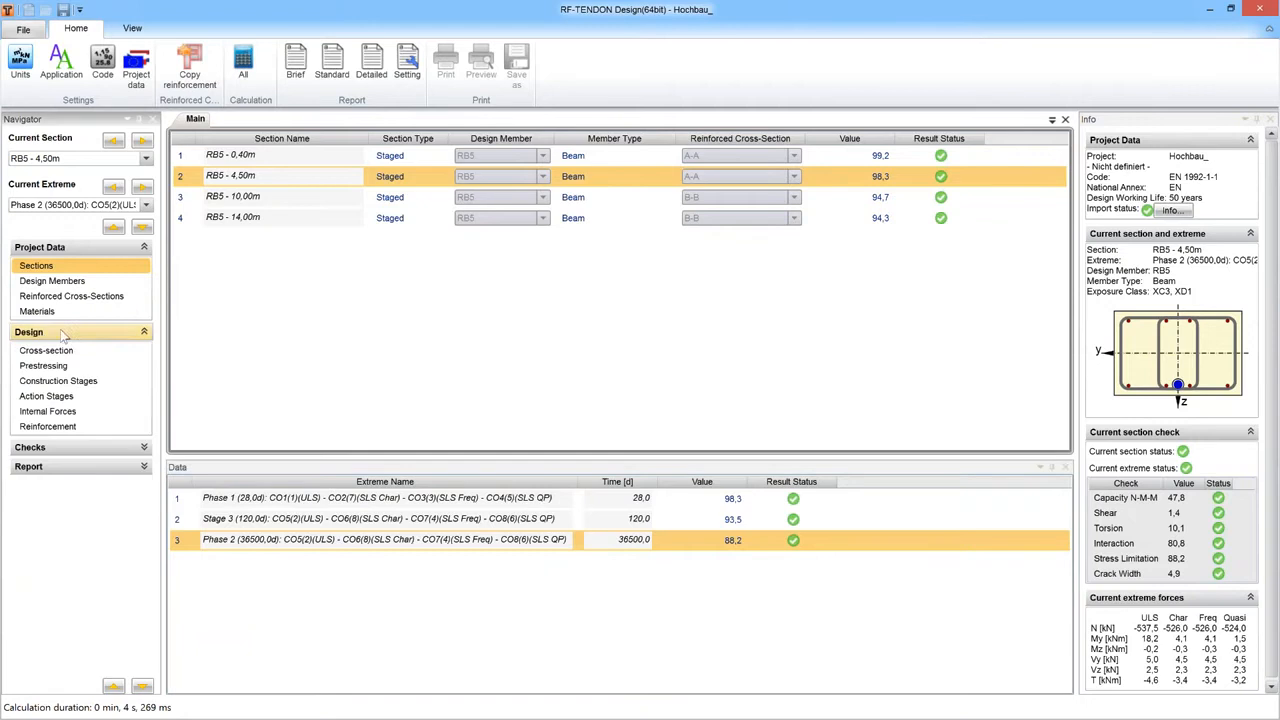
{"action": "left_click", "coordinate": [68, 381]}
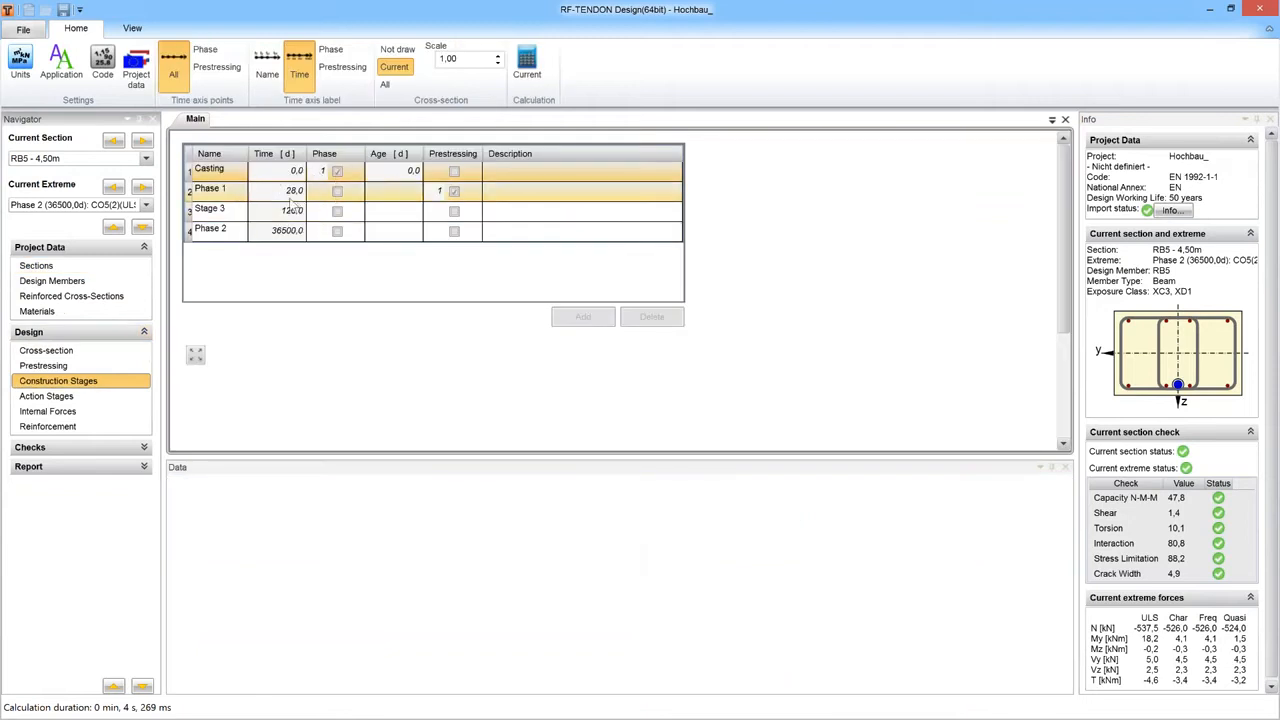
{"action": "left_click", "coordinate": [291, 210]}
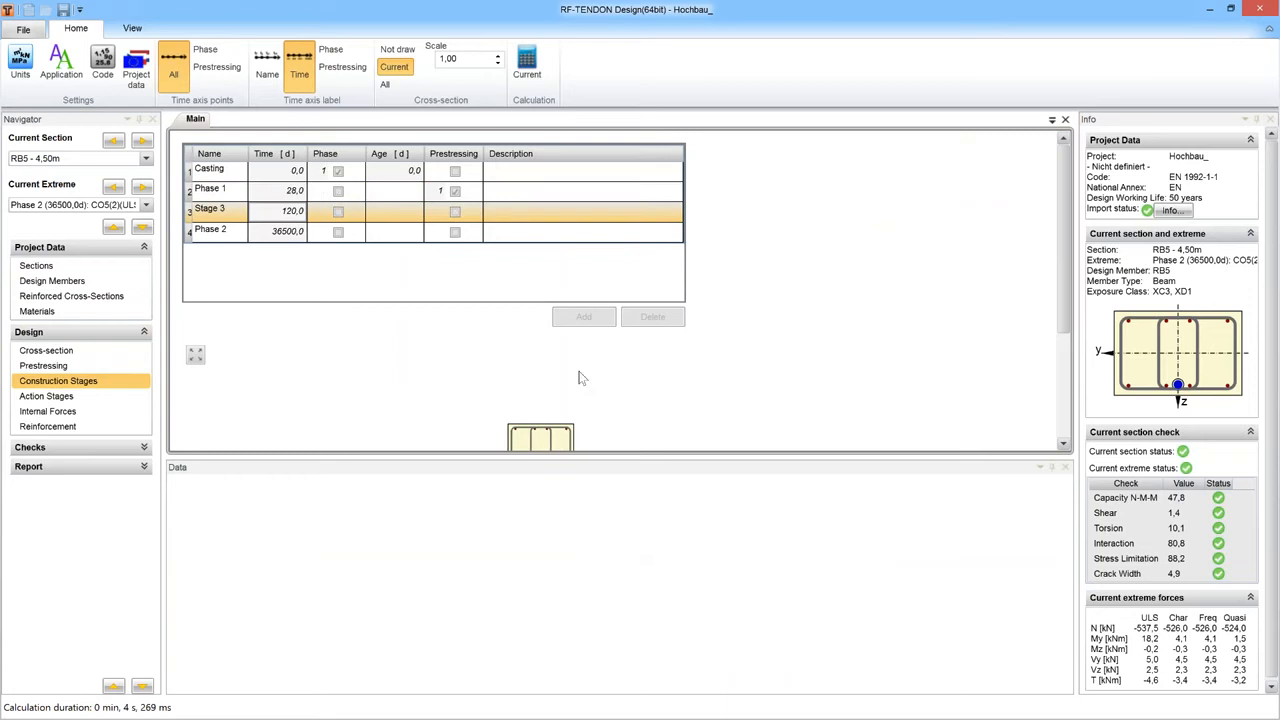
{"action": "scroll", "coordinate": [590, 372], "scroll_direction": "down", "scroll_amount": 1}
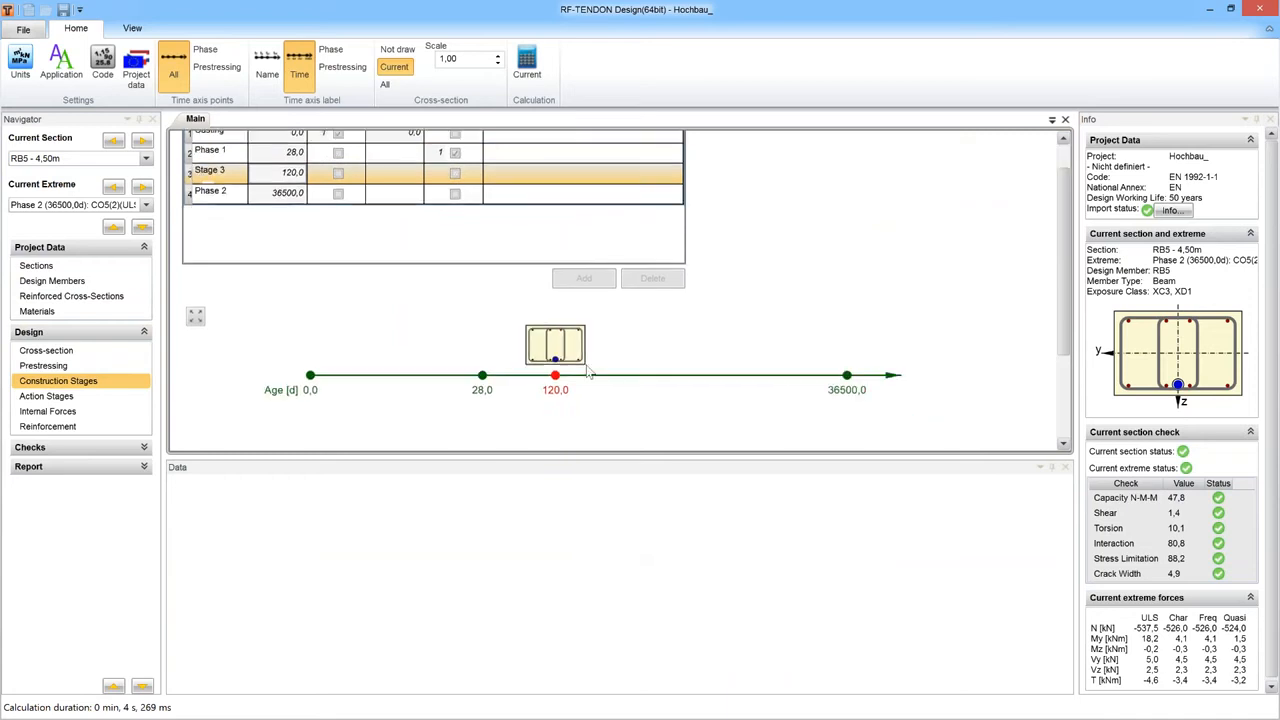
{"action": "left_click", "coordinate": [300, 192]}
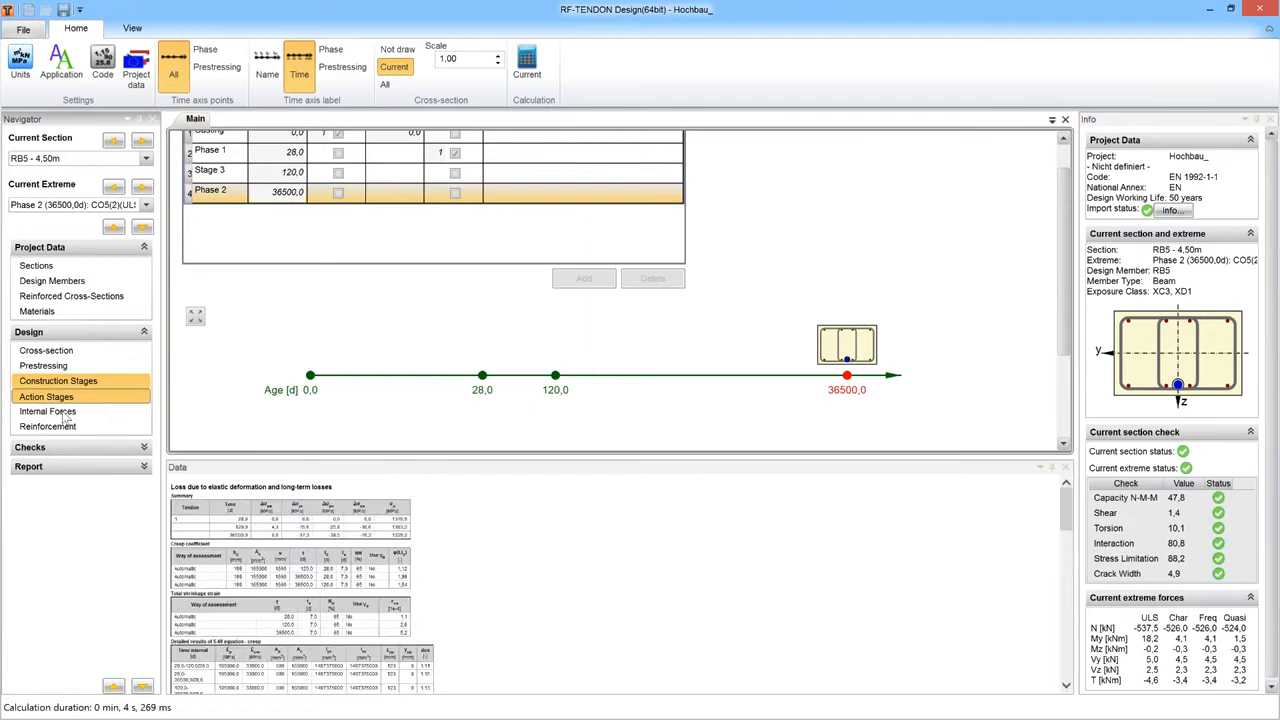
Look through the action stages and the reinforcement design data of RB5 - 4,50m.
{"action": "left_click", "coordinate": [63, 415]}
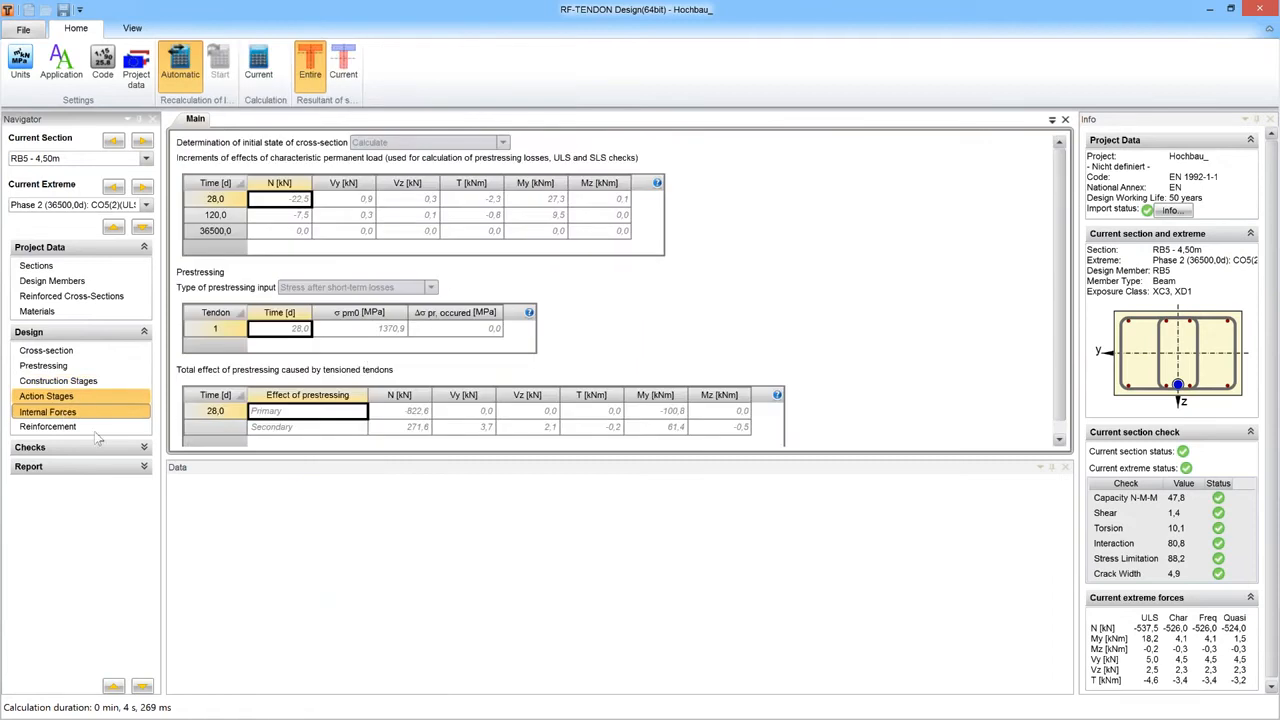
{"action": "left_click", "coordinate": [94, 429]}
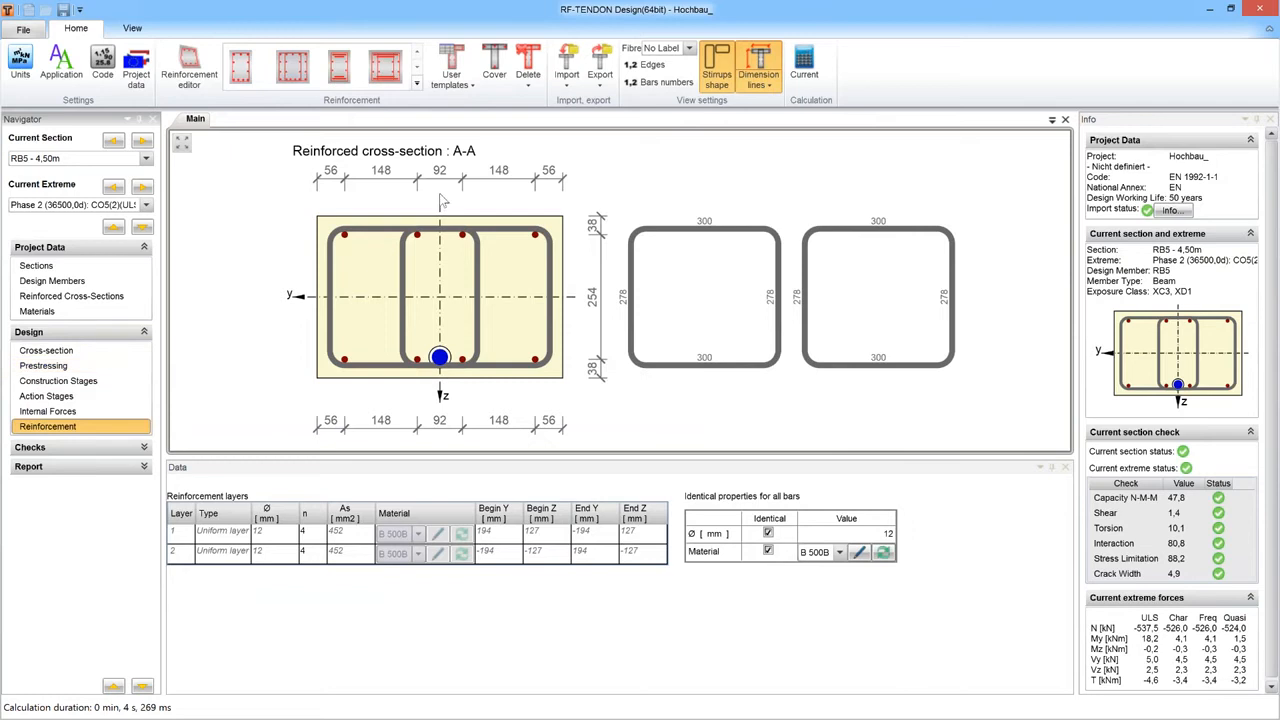
Show the Capacity N-M-M check of RB5 - 4,50m and enlarge its results table for reading.
{"action": "left_click", "coordinate": [75, 447]}
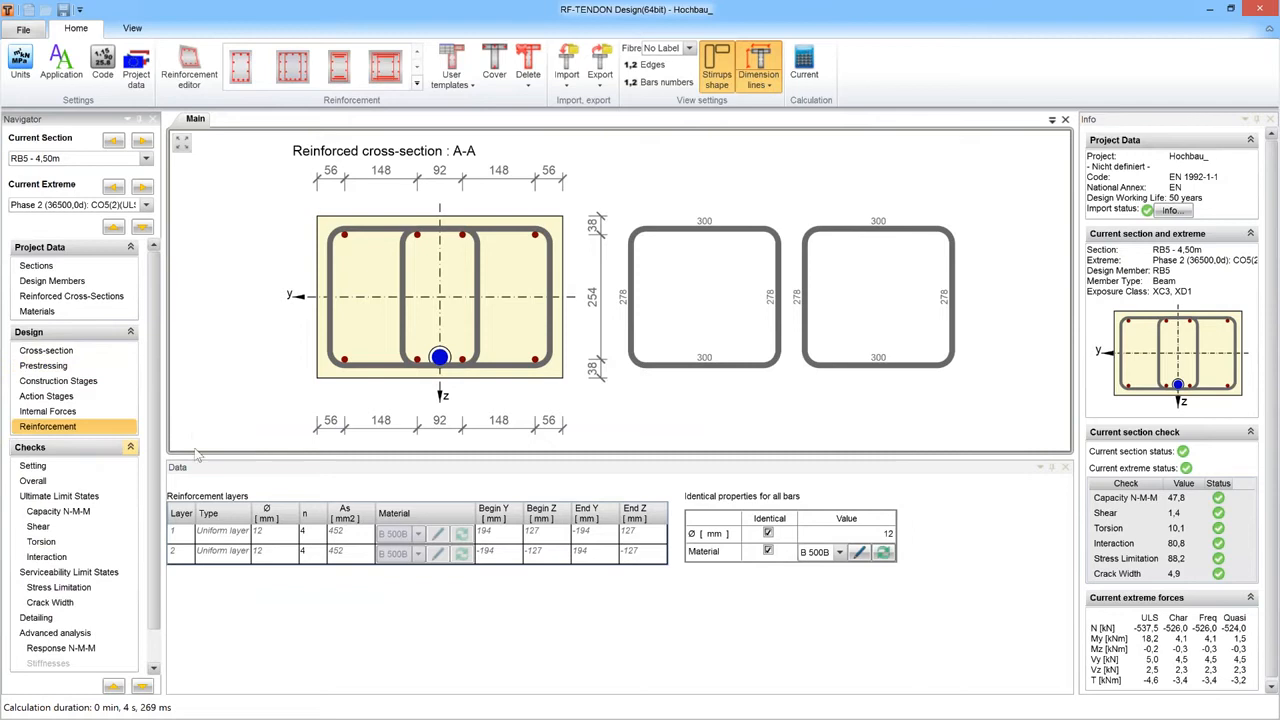
{"action": "scroll", "coordinate": [150, 450], "scroll_direction": "down", "scroll_amount": 1}
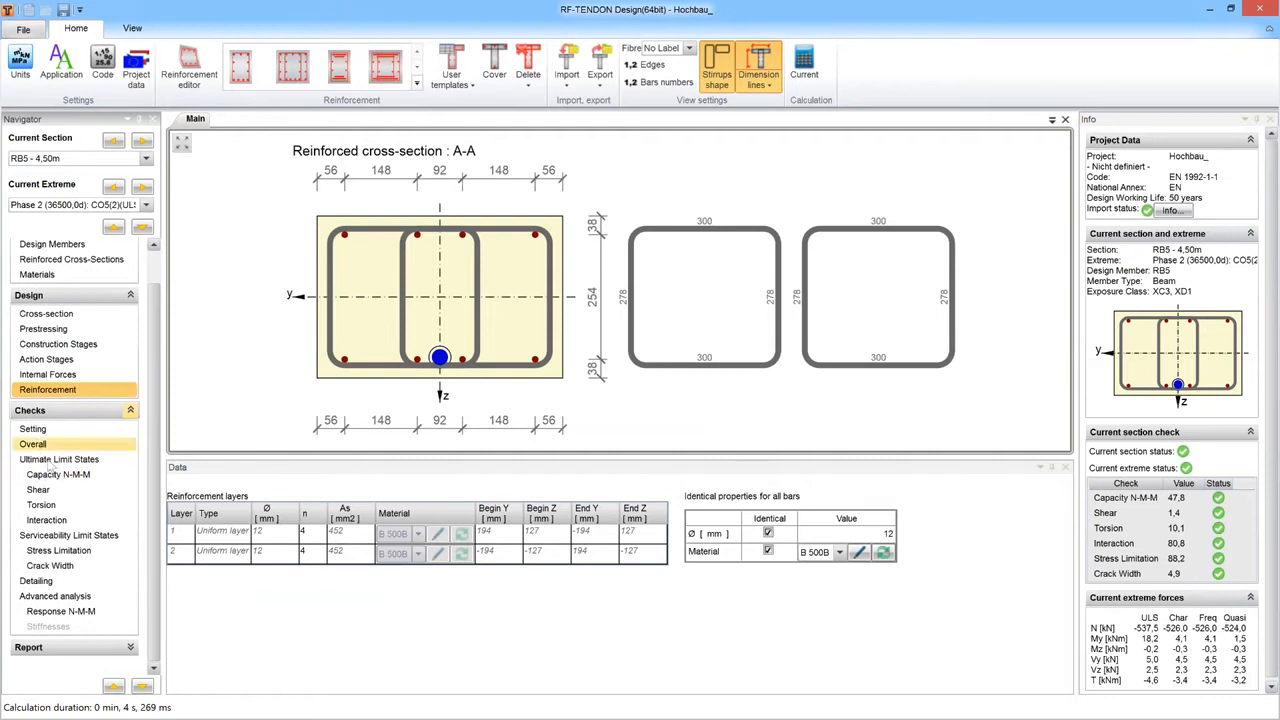
{"action": "left_click", "coordinate": [72, 474]}
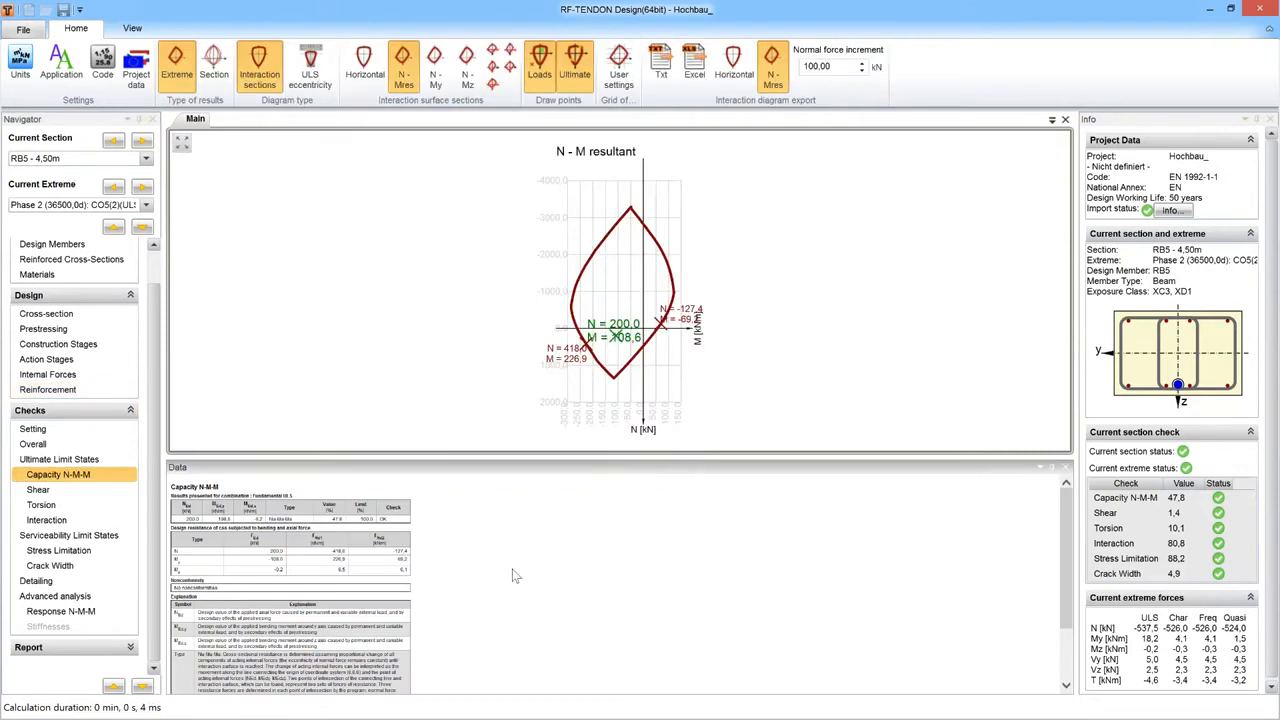
{"action": "scroll", "coordinate": [513, 574], "scroll_direction": "up", "scroll_amount": 4, "text": "ctrl"}
{"action": "scroll", "coordinate": [590, 550], "scroll_direction": "up", "scroll_amount": 1}
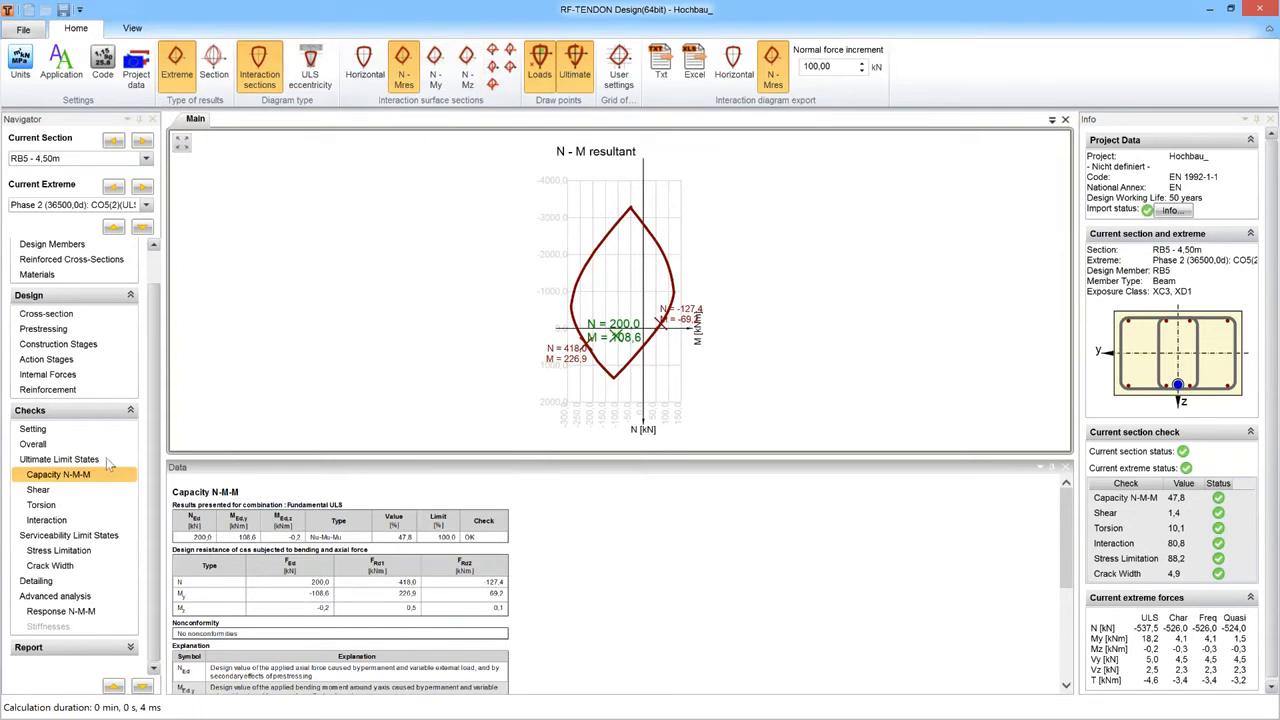
Compare the effective shear cross-sections of RB5 at 4,50 m, 0,40 m and 14,00 m, and return to RB5 - 4,50m.
{"action": "left_click", "coordinate": [78, 490]}
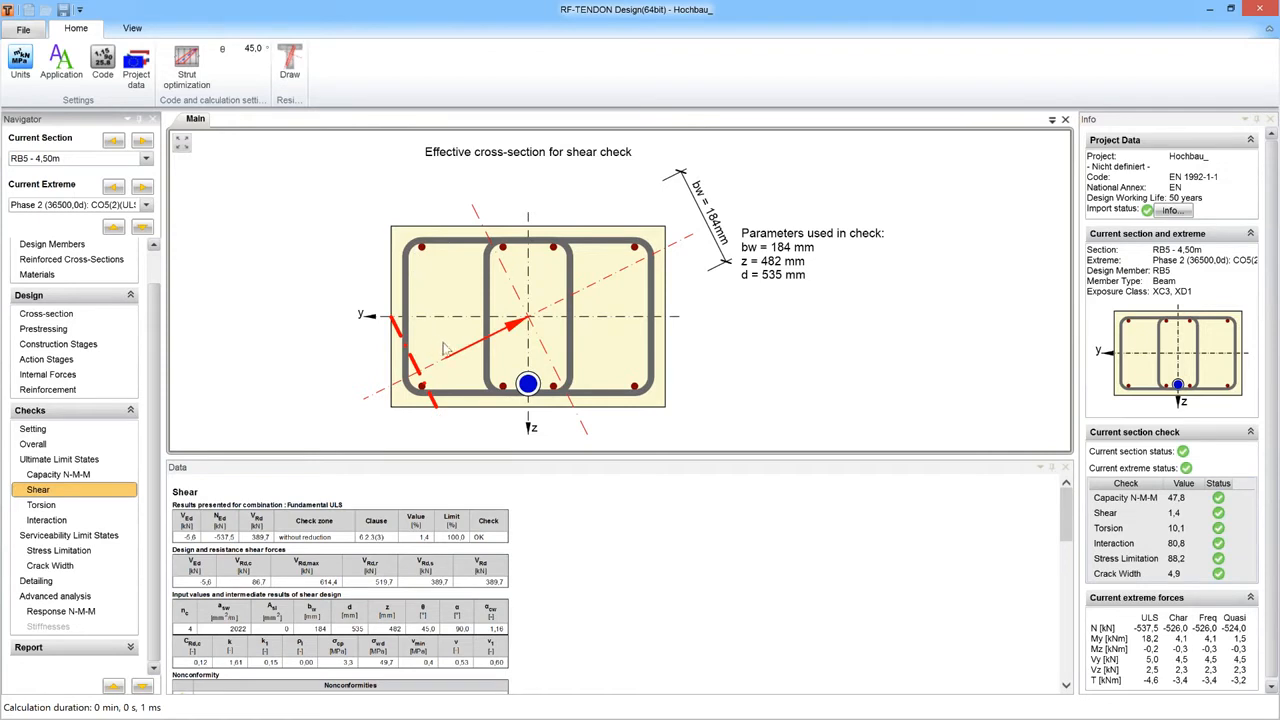
{"action": "left_click", "coordinate": [146, 158]}
{"action": "left_click", "coordinate": [116, 180]}
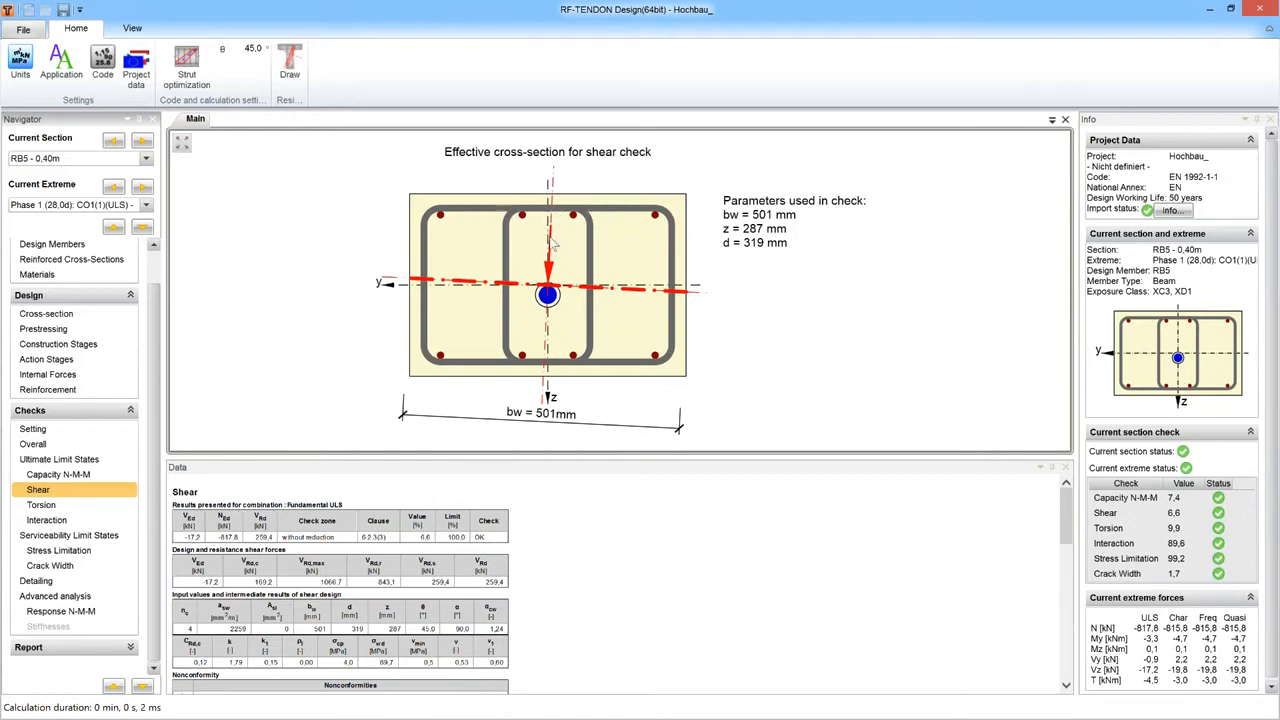
{"action": "mouse_move", "coordinate": [553, 243]}
{"action": "left_click", "coordinate": [146, 162]}
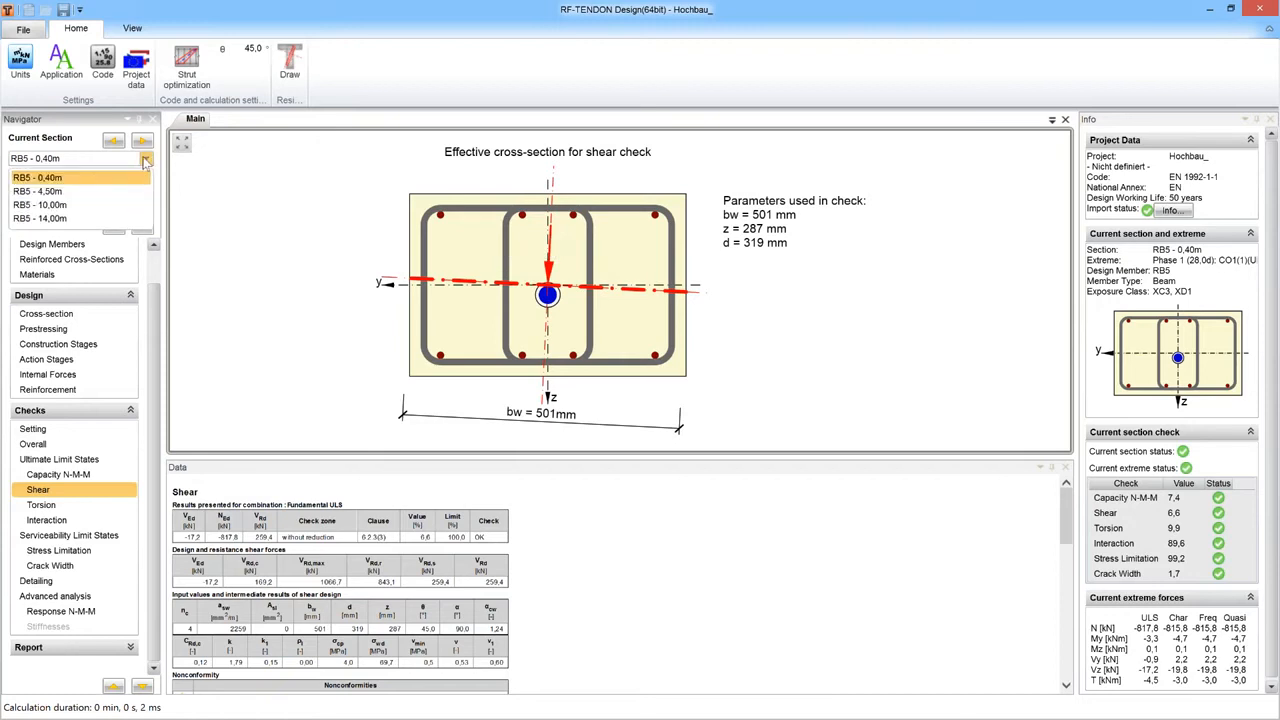
{"action": "left_click", "coordinate": [90, 217]}
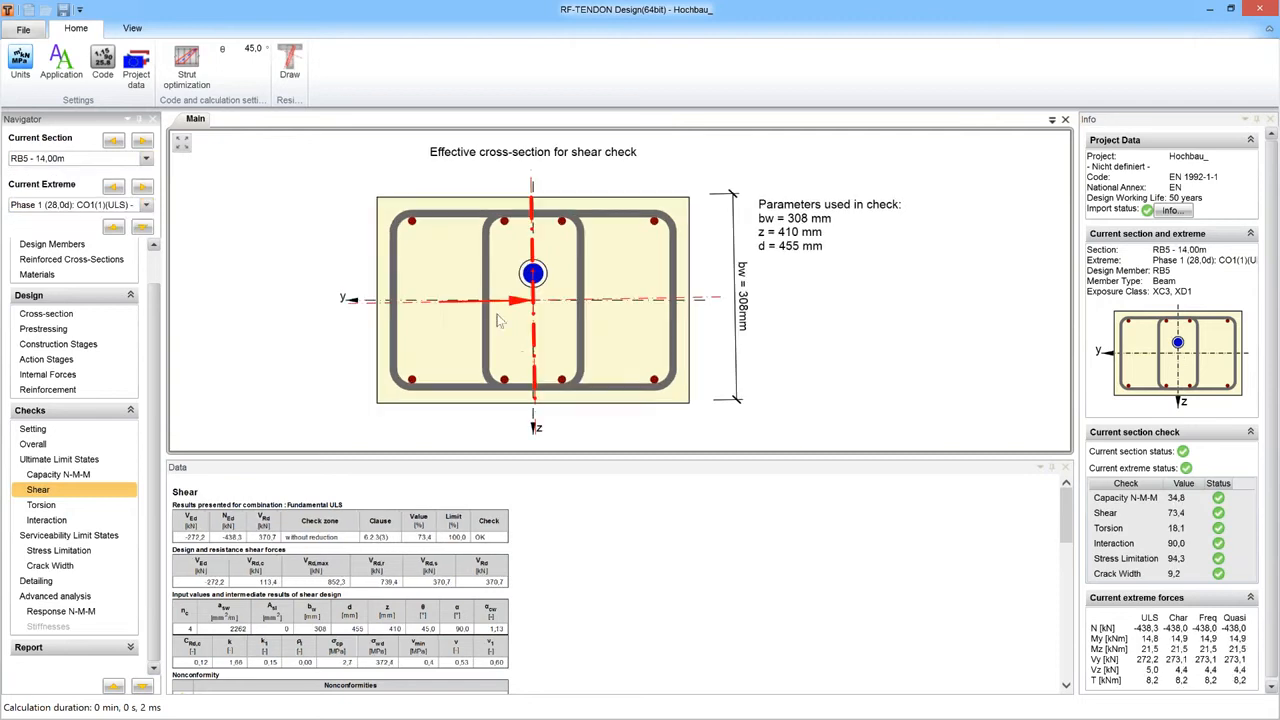
{"action": "mouse_move", "coordinate": [492, 310]}
{"action": "mouse_move", "coordinate": [533, 310]}
{"action": "left_click", "coordinate": [146, 158]}
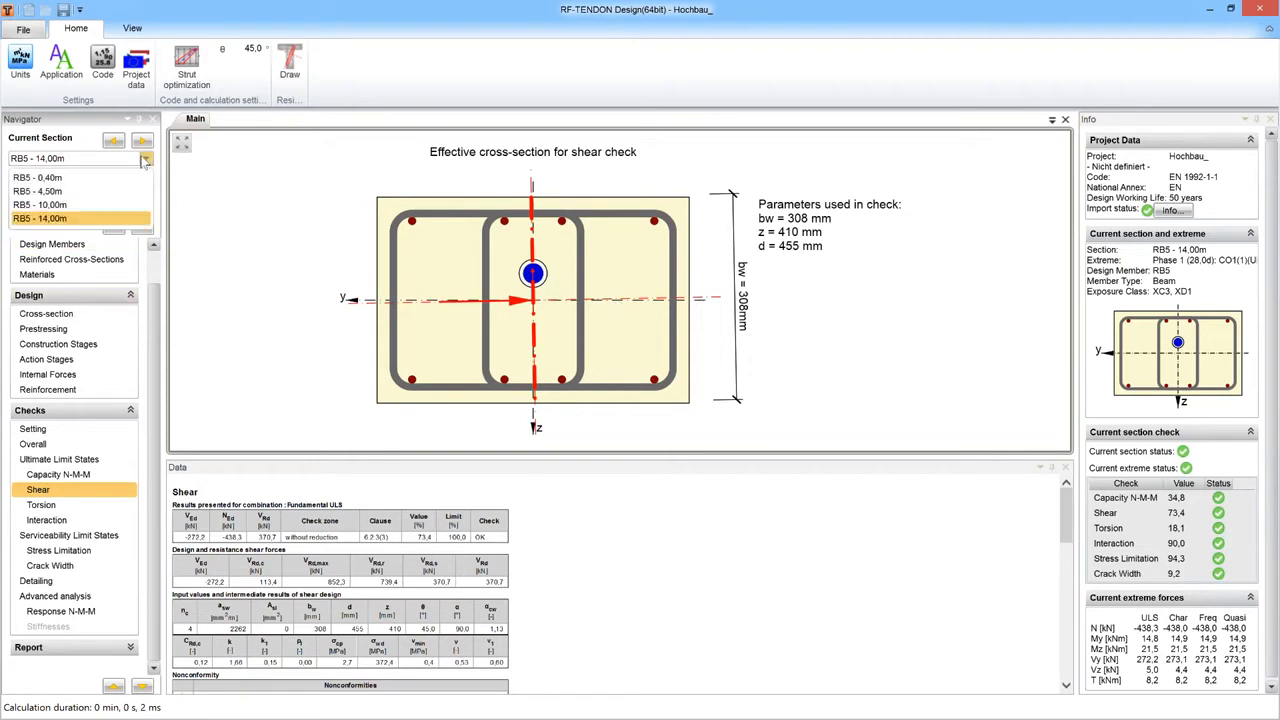
{"action": "left_click", "coordinate": [75, 194]}
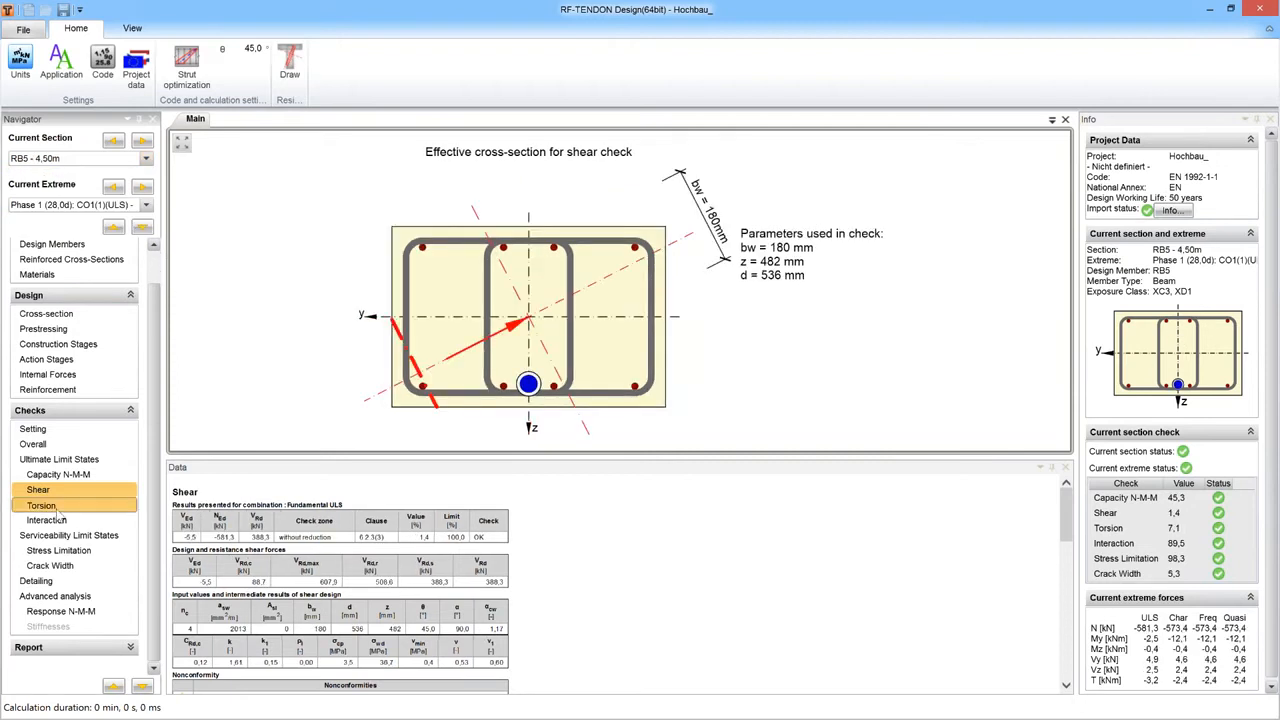
Review the torsion, interaction, stress limitation and crack width checks of RB5 - 4,50m, and show the settings for the performed checks.
{"action": "left_click", "coordinate": [125, 505]}
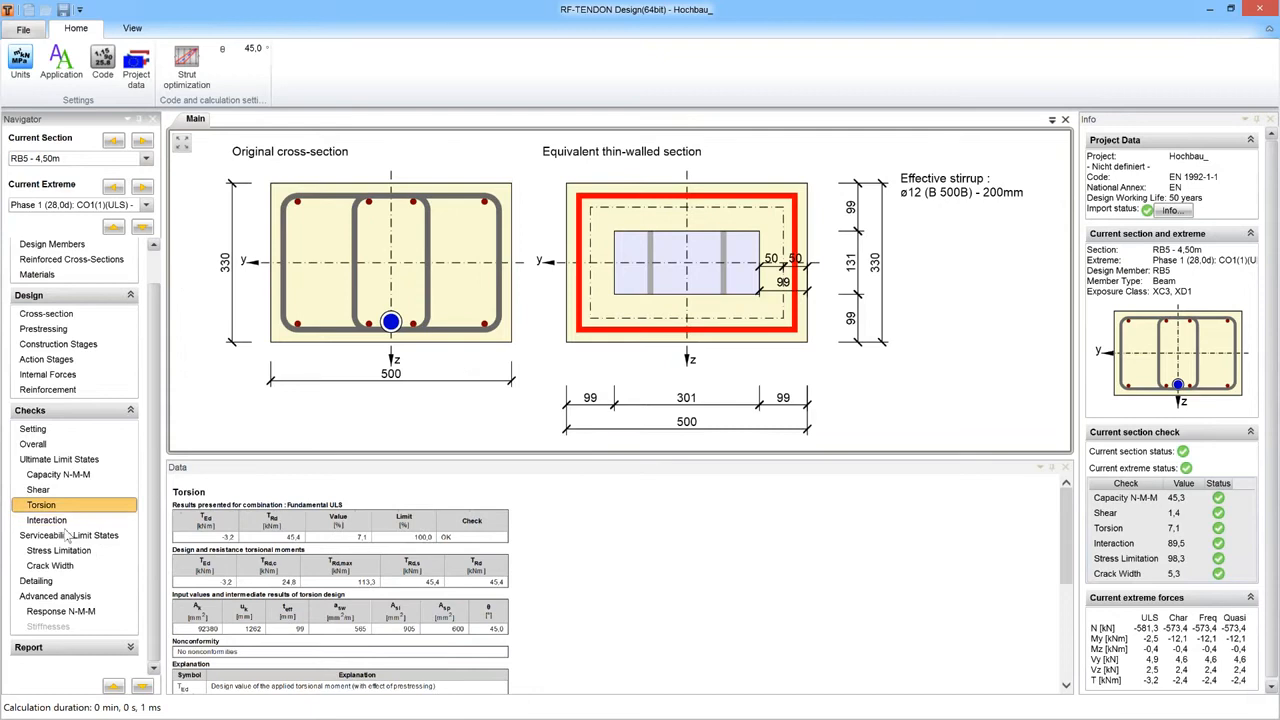
{"action": "left_click", "coordinate": [108, 520]}
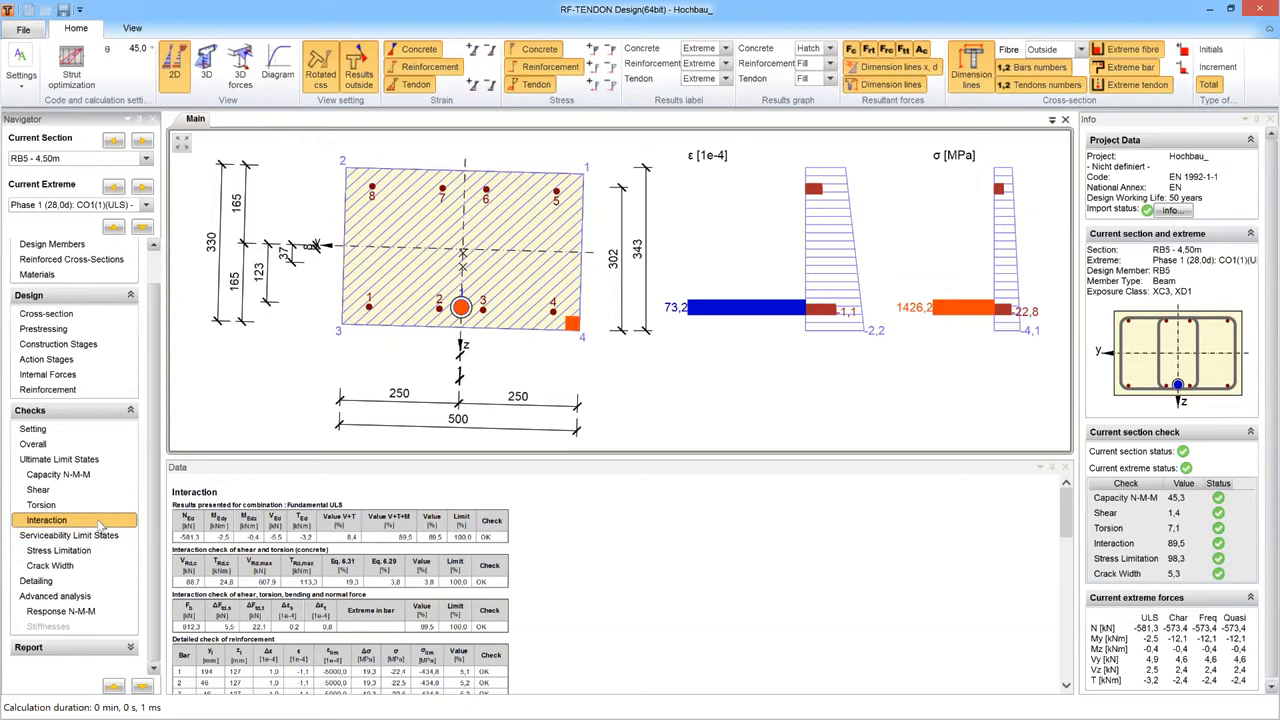
{"action": "left_click", "coordinate": [78, 552]}
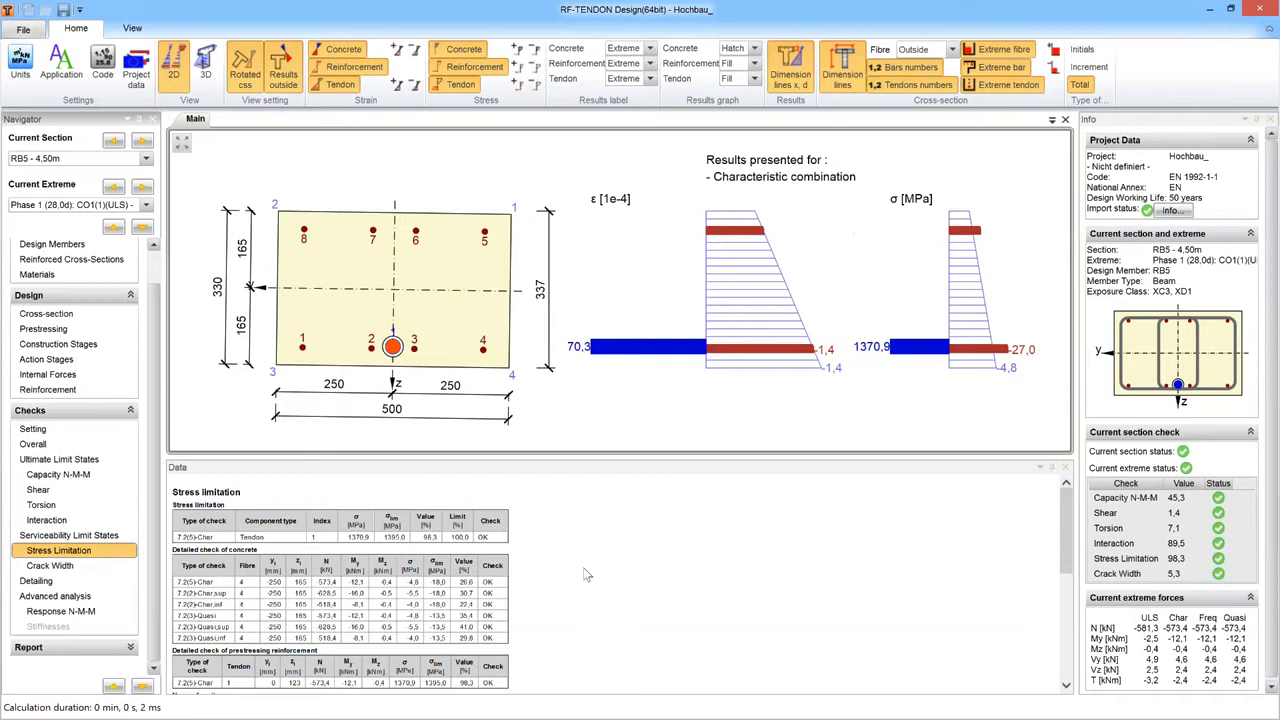
{"action": "left_click", "coordinate": [84, 567]}
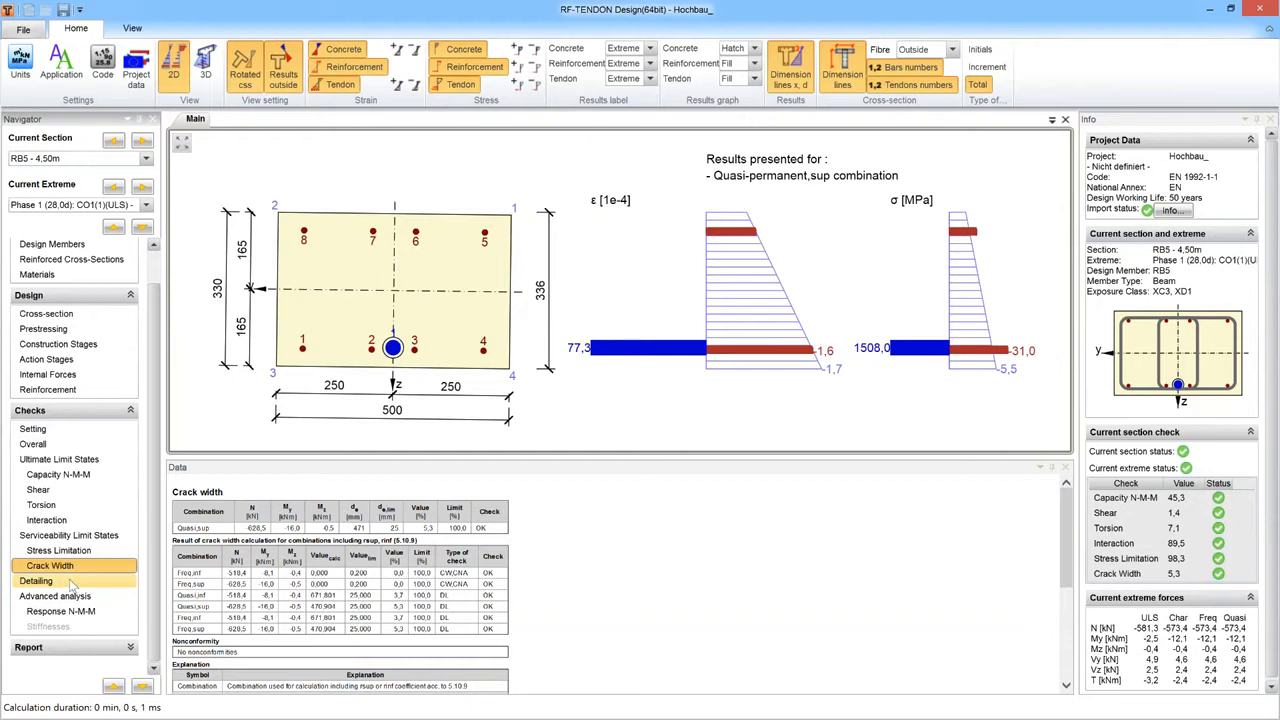
{"action": "left_click", "coordinate": [33, 429]}
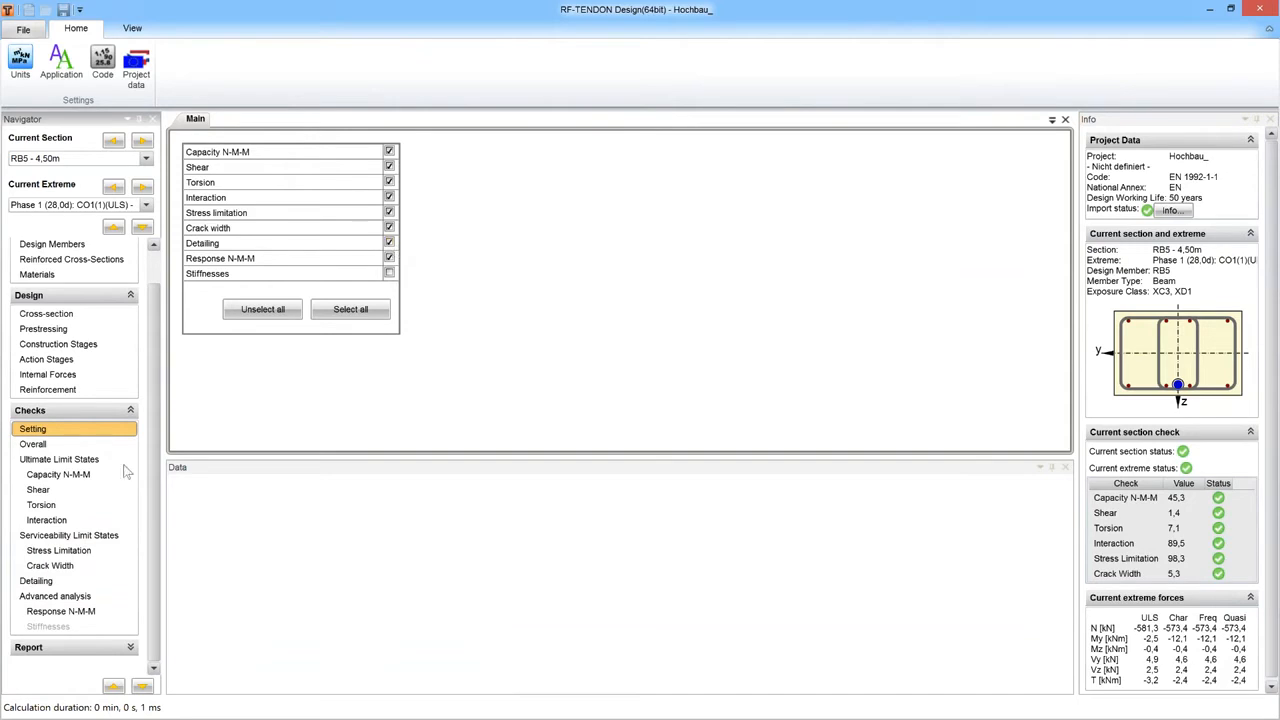
Compare the Response N-M-M results of RB5 - 4,50m for the Phase 1, Stage 3 and Phase 2 extremes.
{"action": "left_click", "coordinate": [60, 611]}
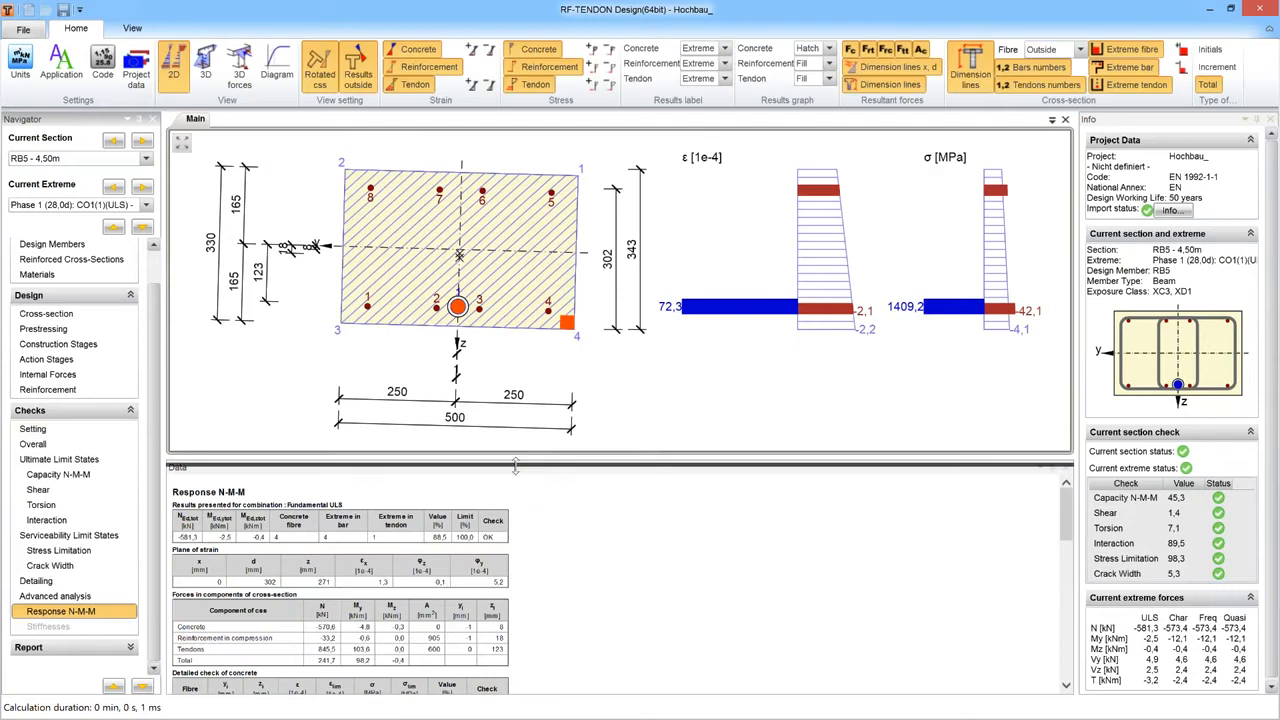
{"action": "left_click_drag", "start_coordinate": [515, 466], "coordinate": [515, 482]}
{"action": "left_click", "coordinate": [145, 205]}
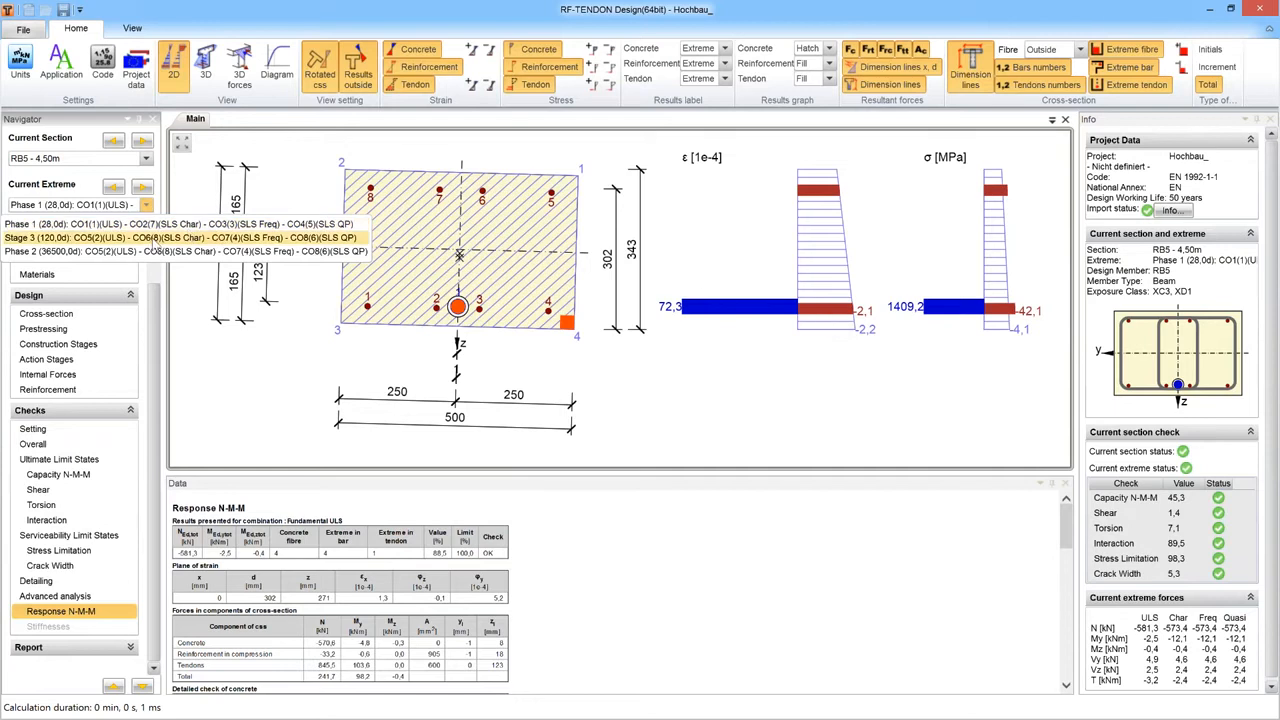
{"action": "left_click", "coordinate": [152, 238]}
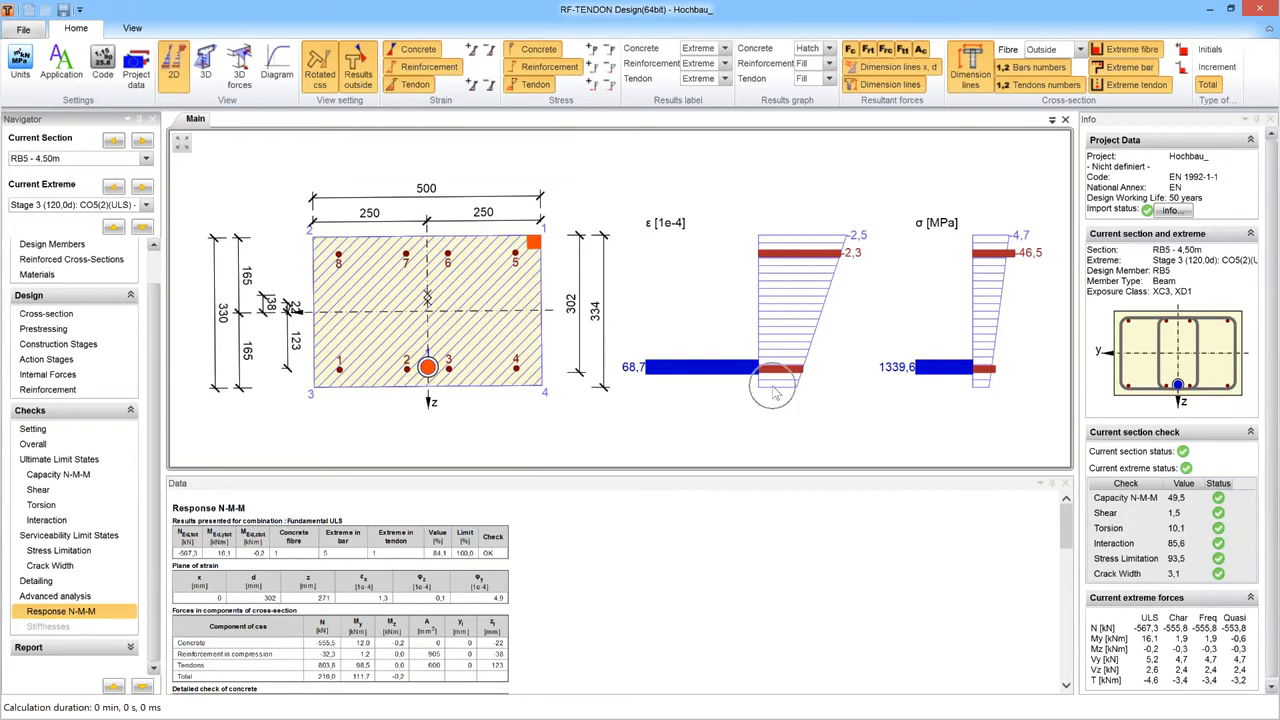
{"action": "left_click", "coordinate": [146, 205]}
{"action": "left_click", "coordinate": [118, 251]}
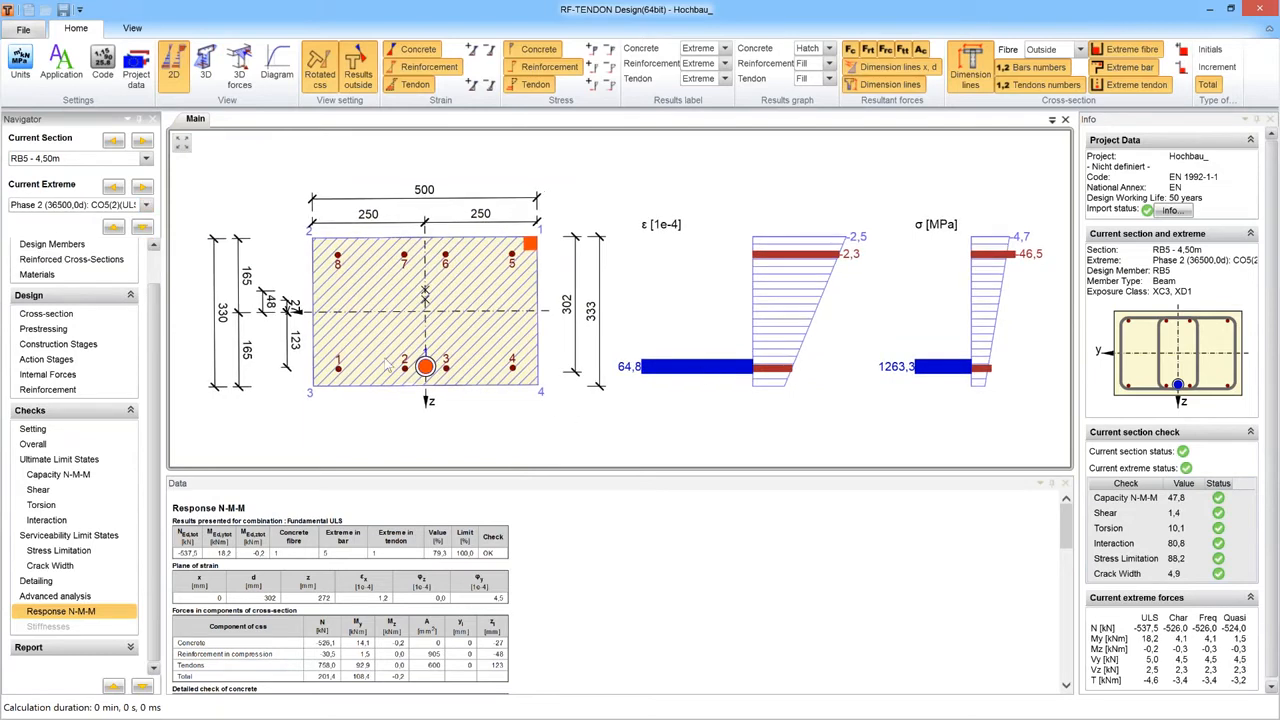
{"action": "scroll", "coordinate": [155, 345], "scroll_direction": "up", "scroll_amount": 2}
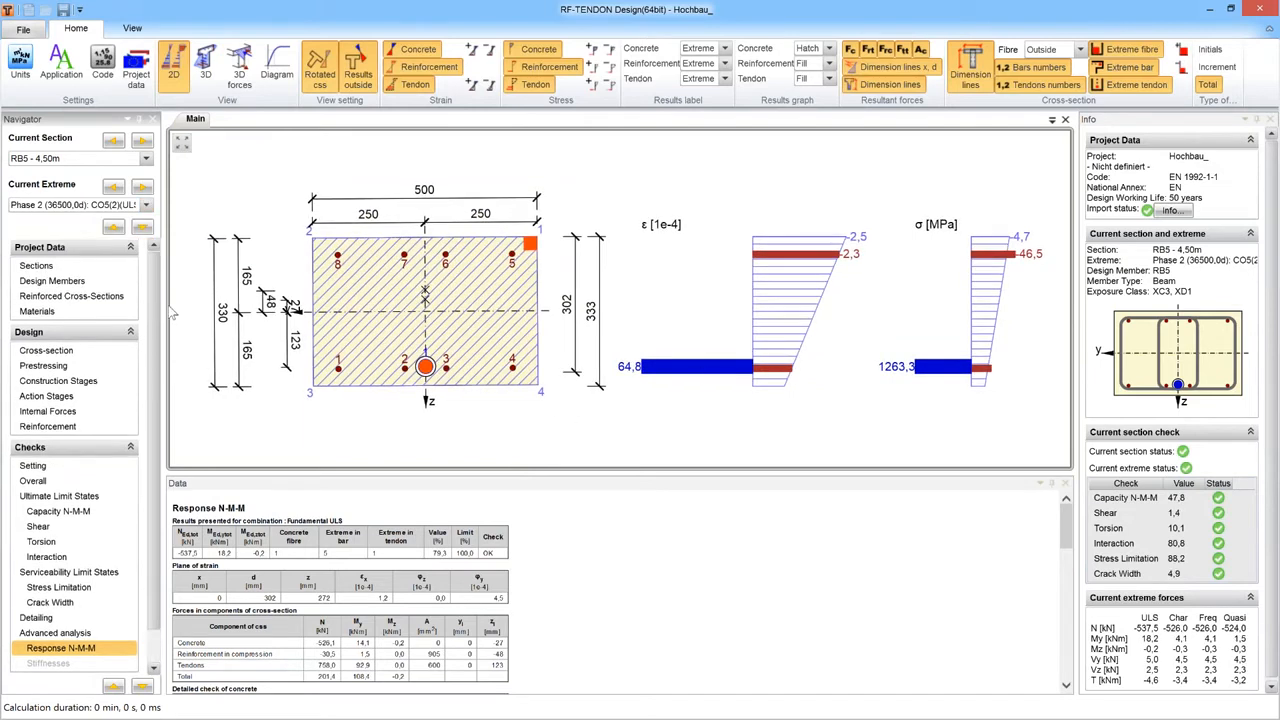
Leave the RB5 check, make RIB1 the current design member and calculate all its sections in RF-TENDON Design.
{"action": "left_click", "coordinate": [1263, 9]}
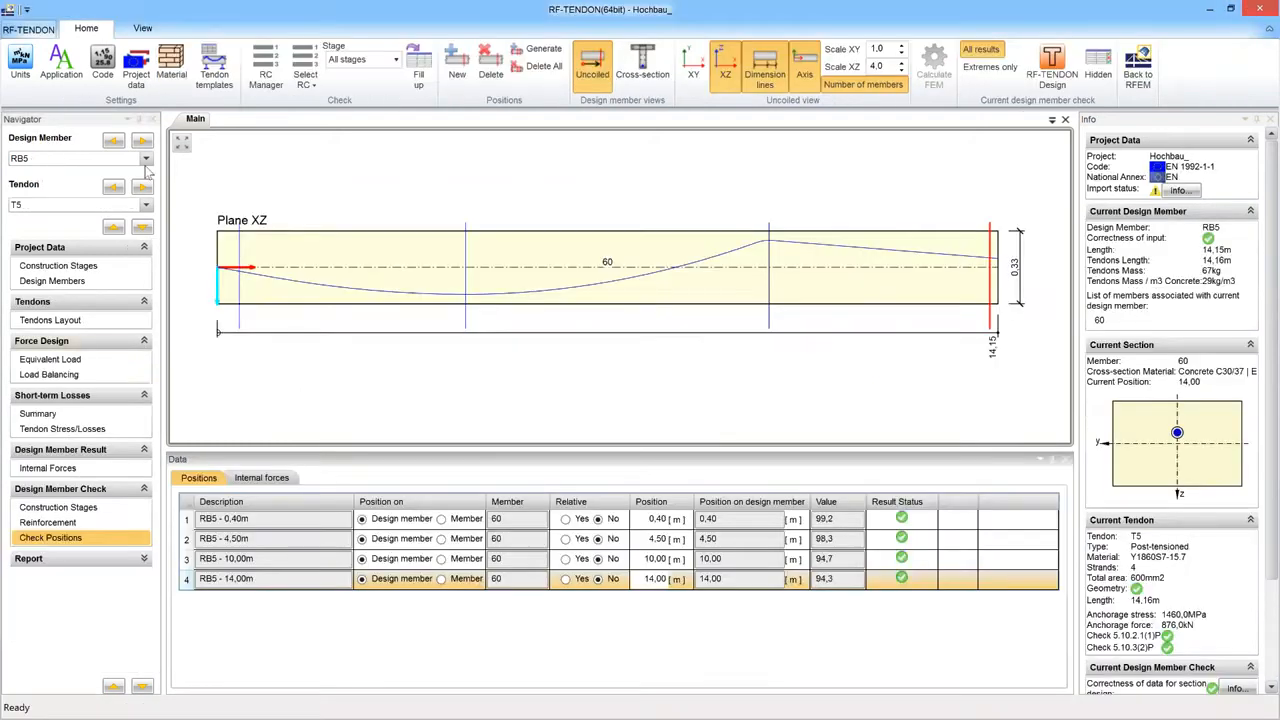
{"action": "left_click", "coordinate": [146, 158]}
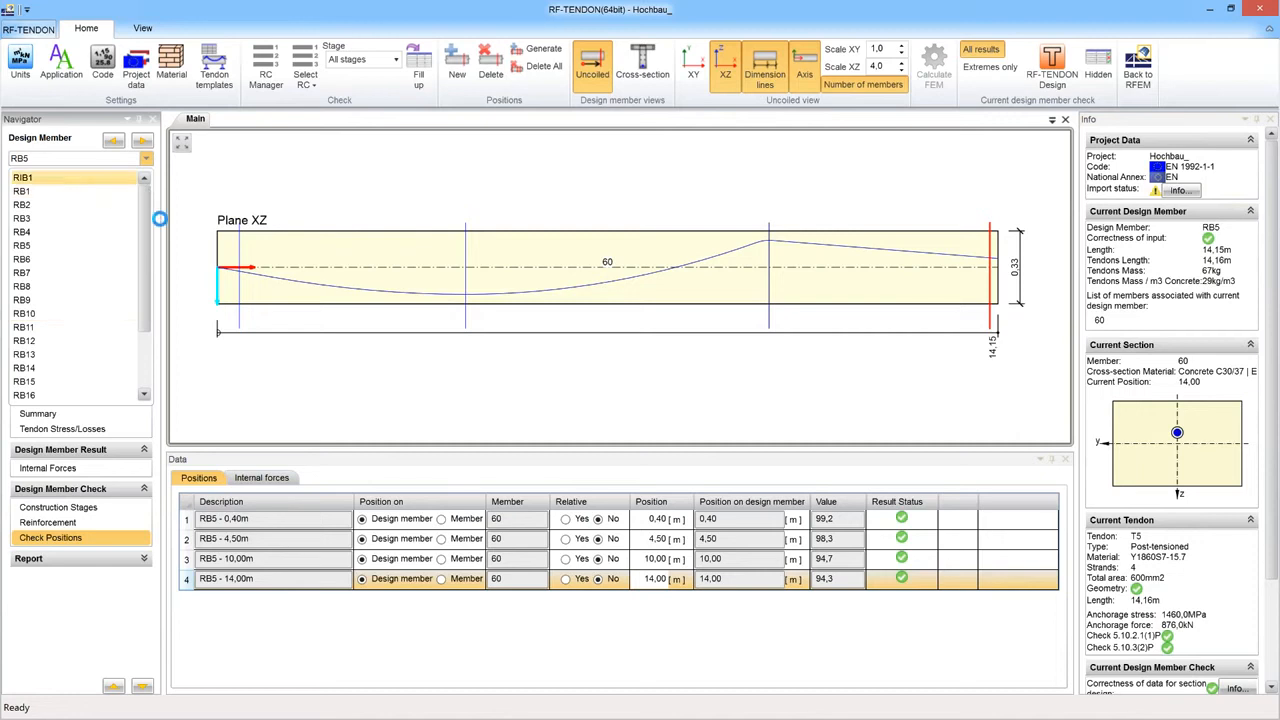
{"action": "left_click", "coordinate": [437, 286]}
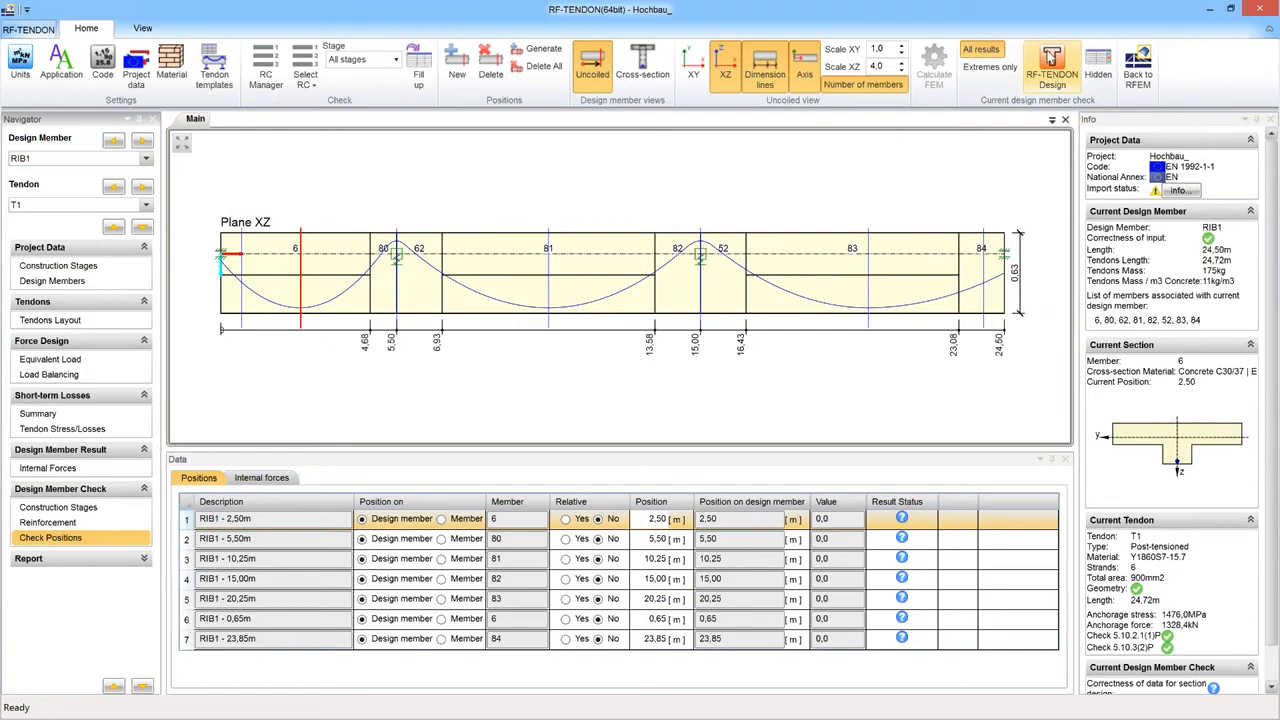
{"action": "left_click", "coordinate": [1050, 72]}
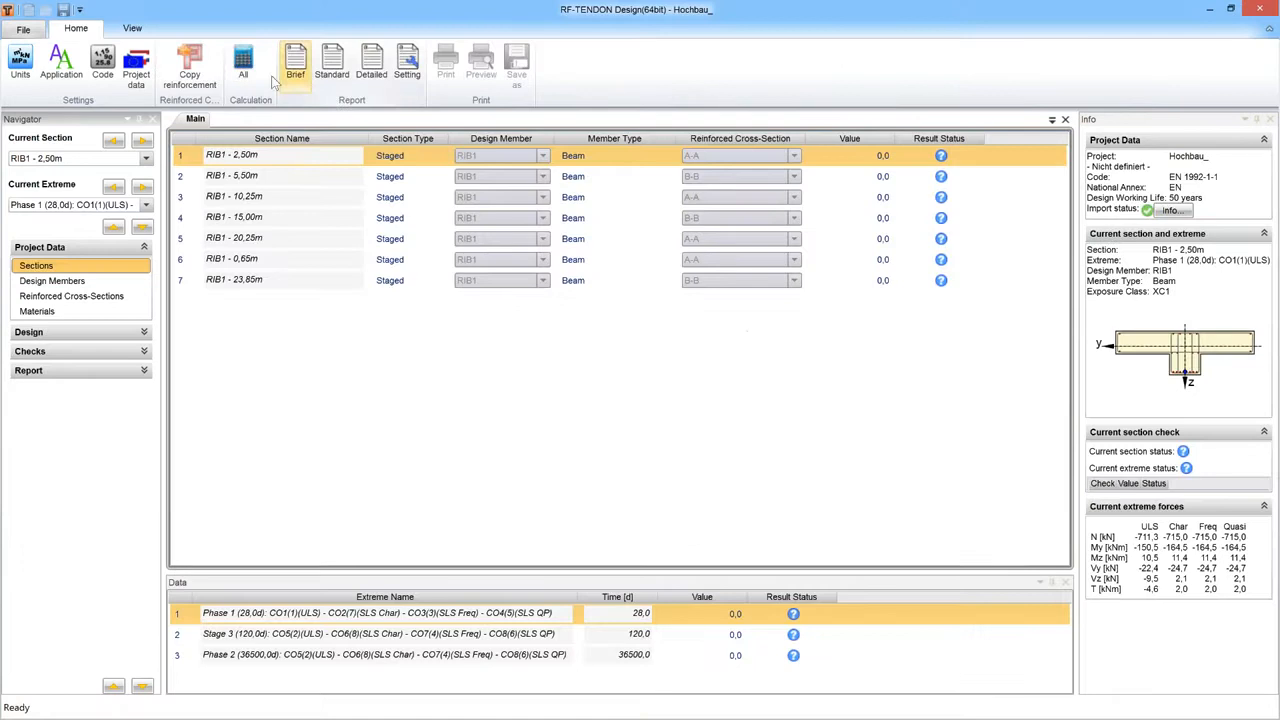
{"action": "left_click", "coordinate": [243, 66]}
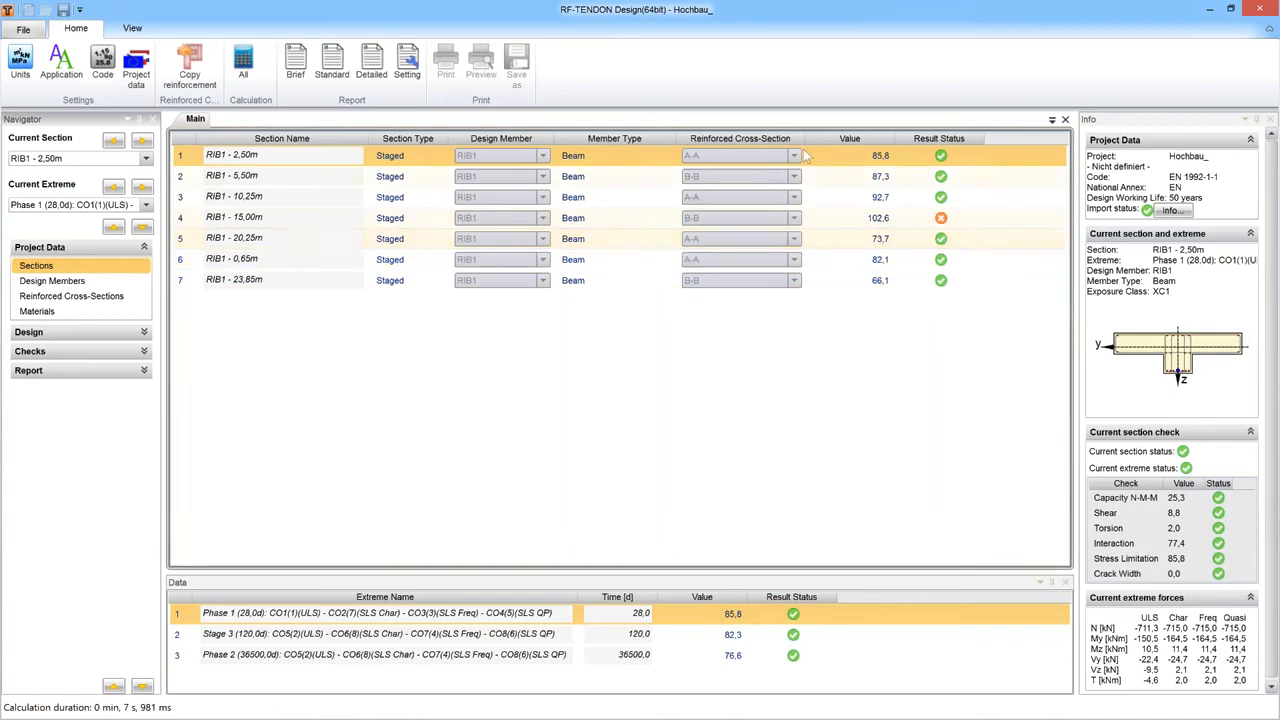
Show the Stress Limitation check of RIB1 - 15,00m for the Phase 2 (36500,0d) extreme and enlarge its results table.
{"action": "left_click", "coordinate": [885, 222]}
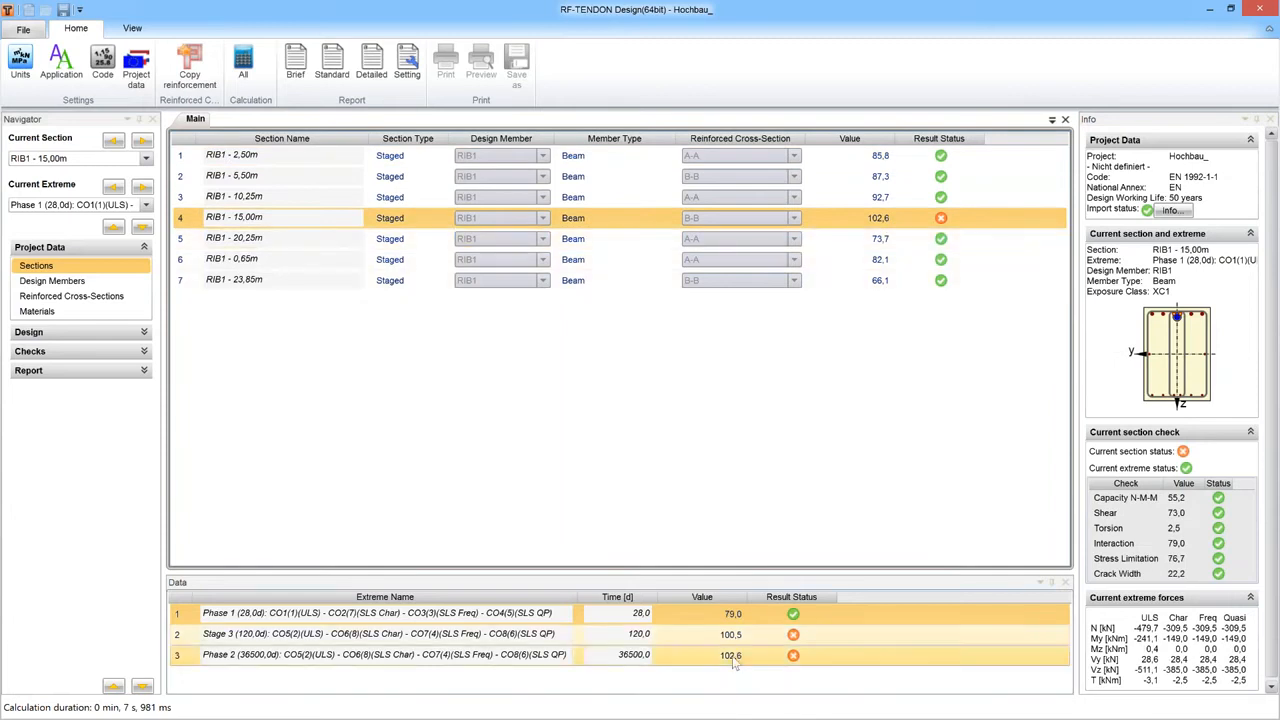
{"action": "left_click", "coordinate": [792, 654]}
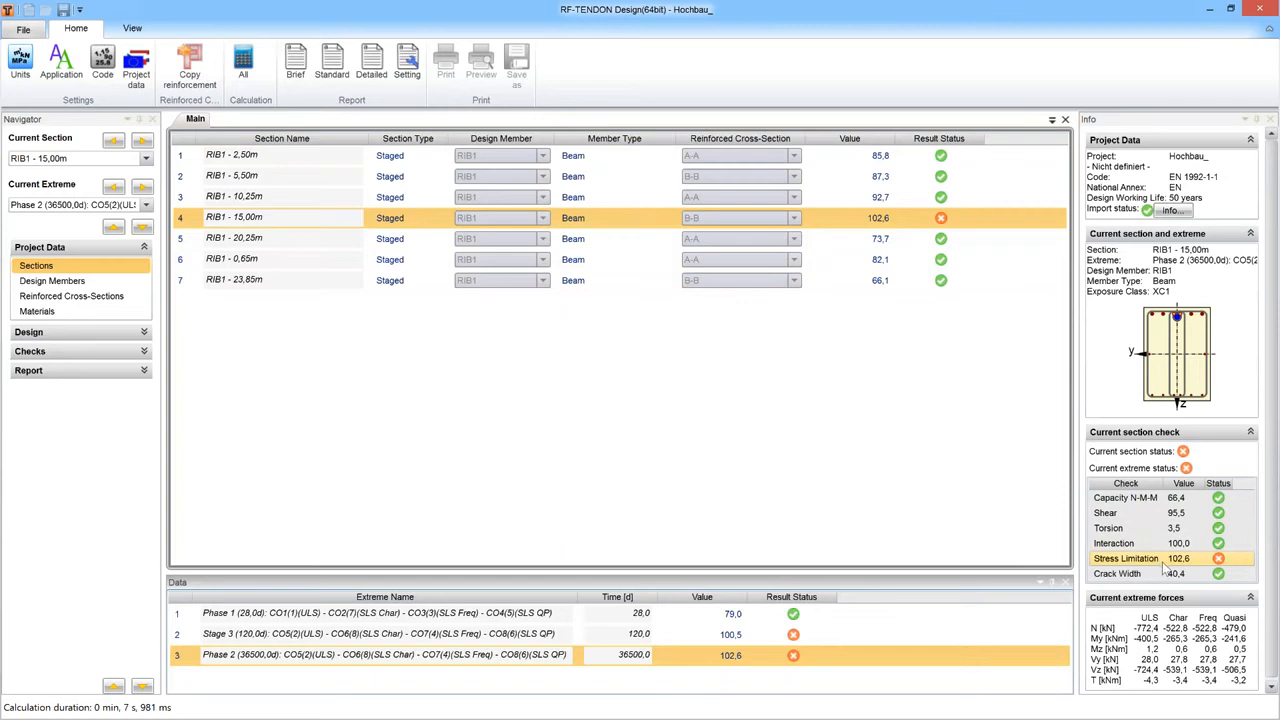
{"action": "left_click", "coordinate": [42, 351]}
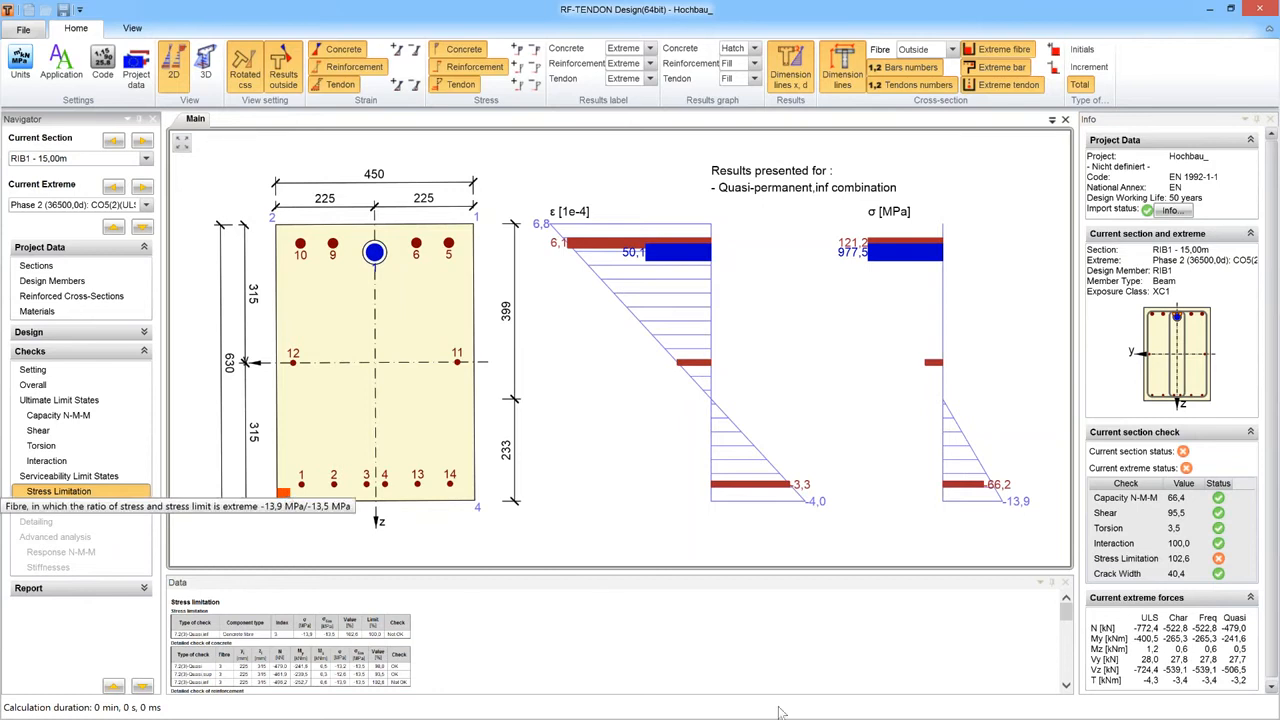
{"action": "left_click", "coordinate": [594, 647]}
{"action": "scroll", "coordinate": [596, 646], "scroll_direction": "up", "scroll_amount": 5, "text": "ctrl"}
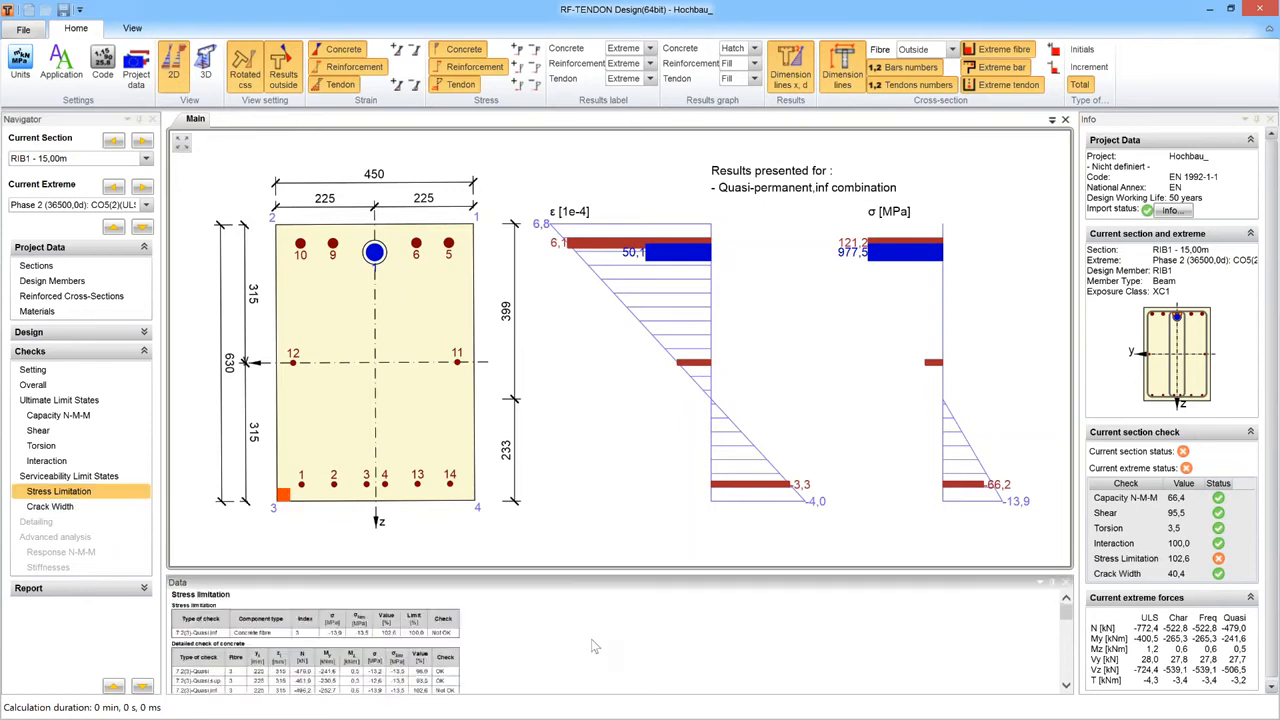
{"action": "scroll", "coordinate": [601, 645], "scroll_direction": "up", "scroll_amount": 1, "text": "ctrl"}
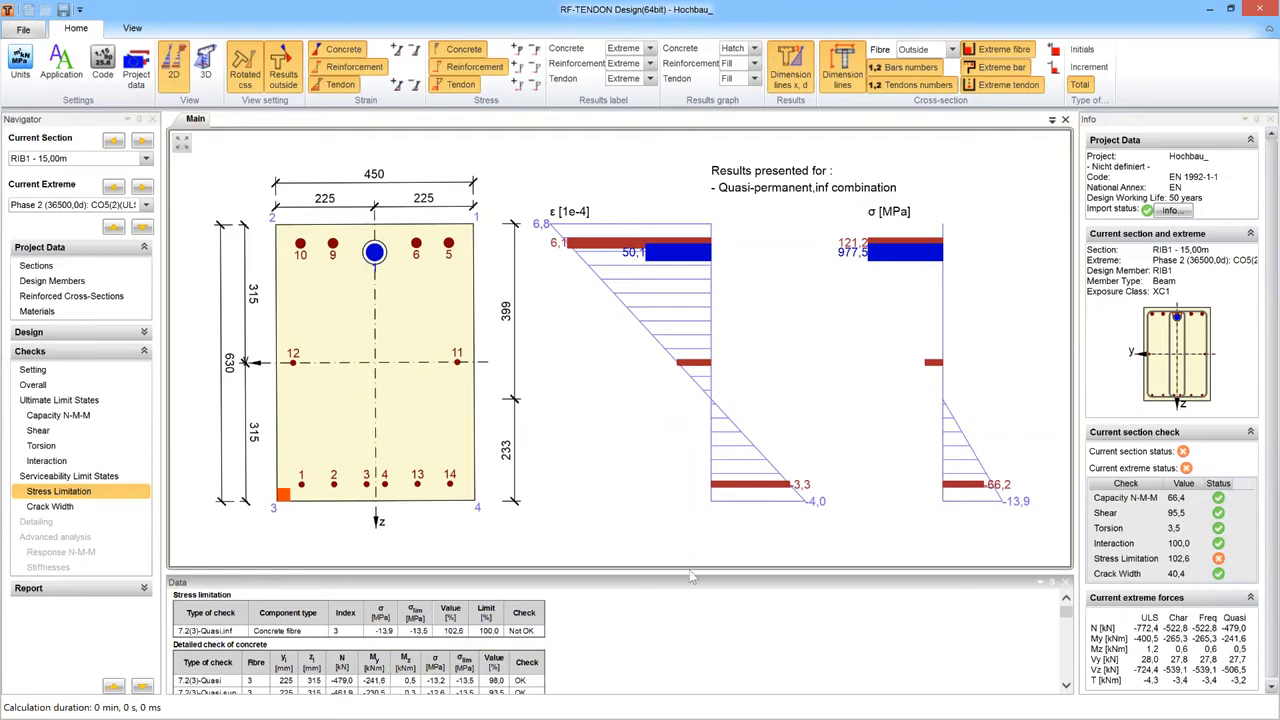
{"action": "left_click_drag", "start_coordinate": [690, 576], "coordinate": [686, 512]}
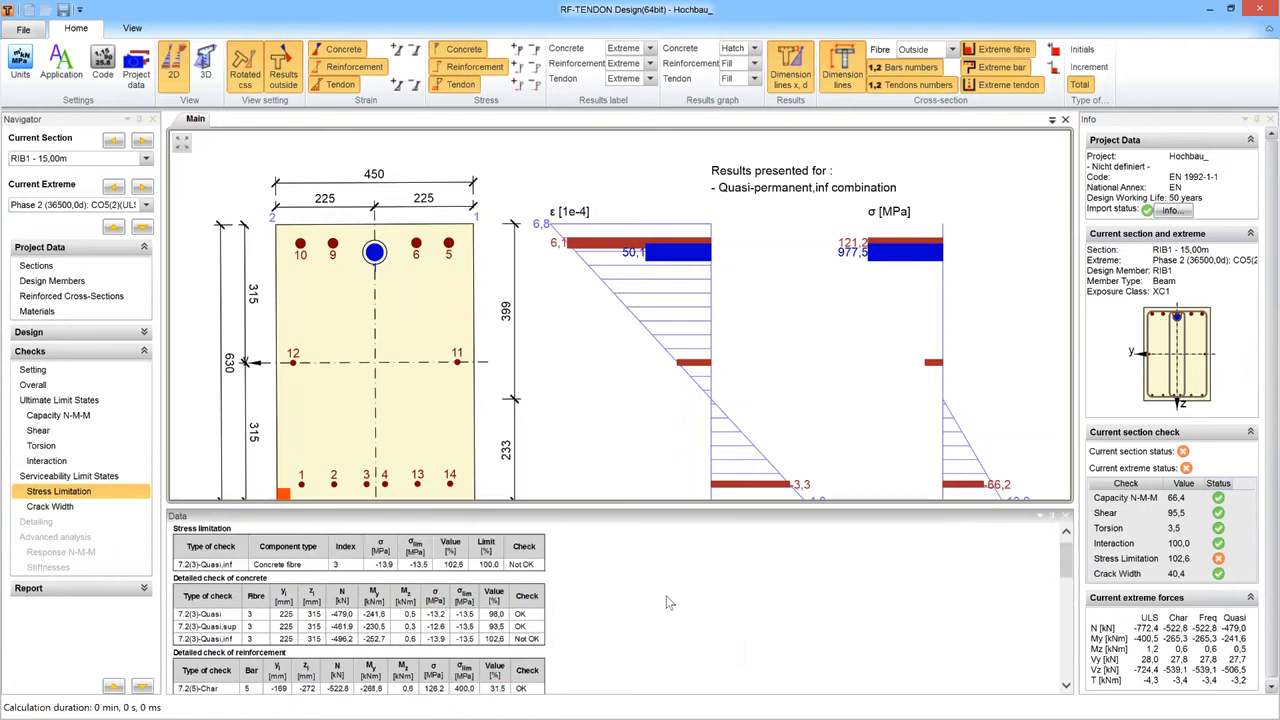
Read the detailed stress checks and the nonconformity notes of RIB1 - 15,00m, focusing on the concrete compressive stress under the quasi-permanent combination.
{"action": "scroll", "coordinate": [670, 600], "scroll_direction": "down", "scroll_amount": 3}
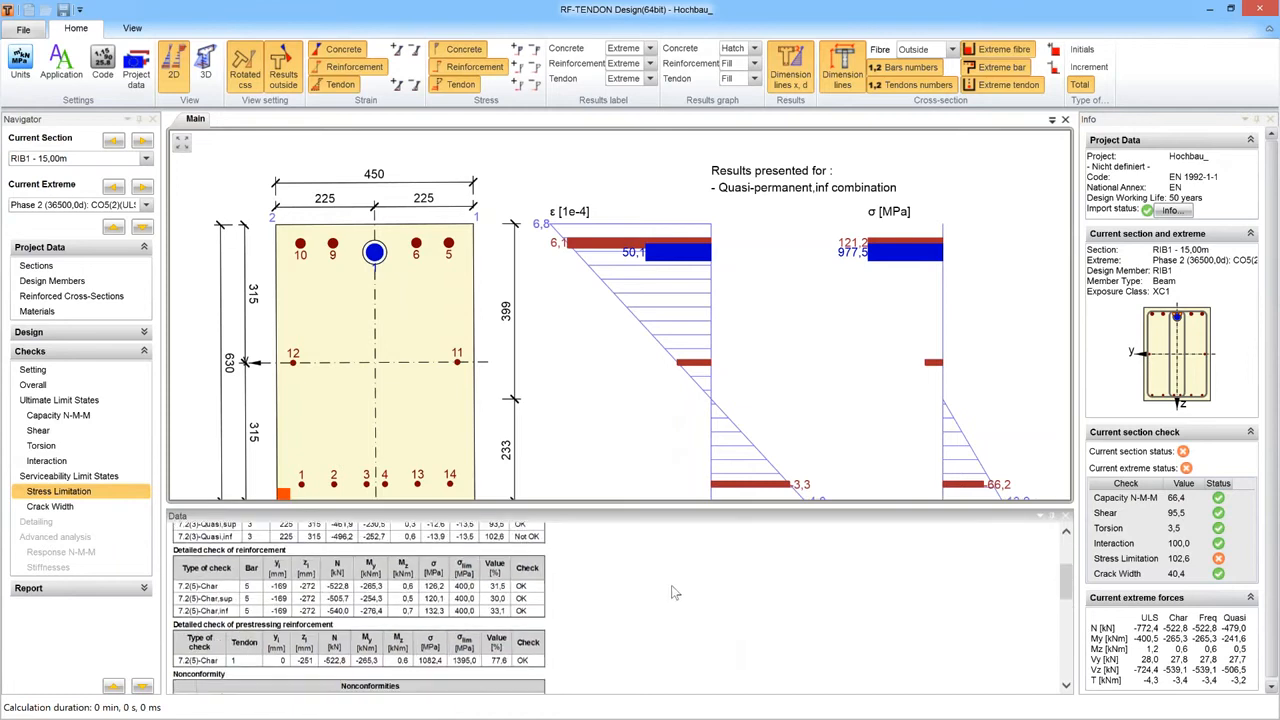
{"action": "scroll", "coordinate": [673, 592], "scroll_direction": "down", "scroll_amount": 3}
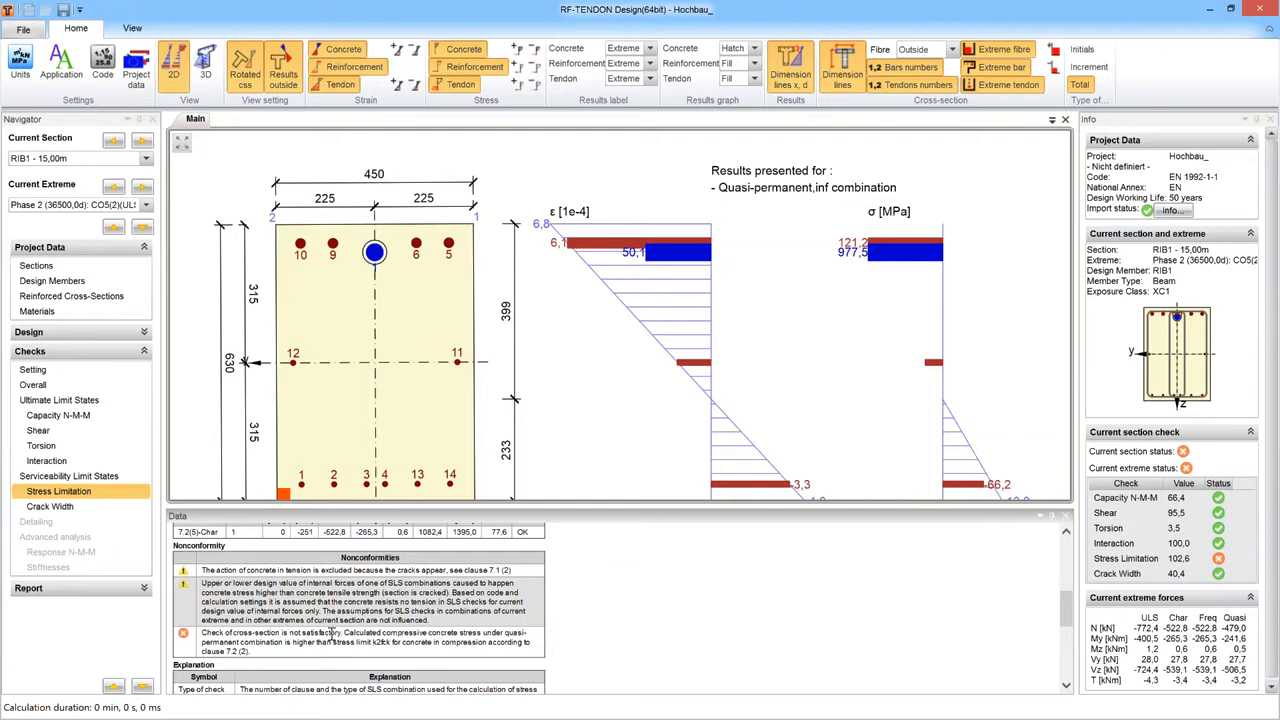
{"action": "left_click_drag", "start_coordinate": [347, 638], "coordinate": [458, 648]}
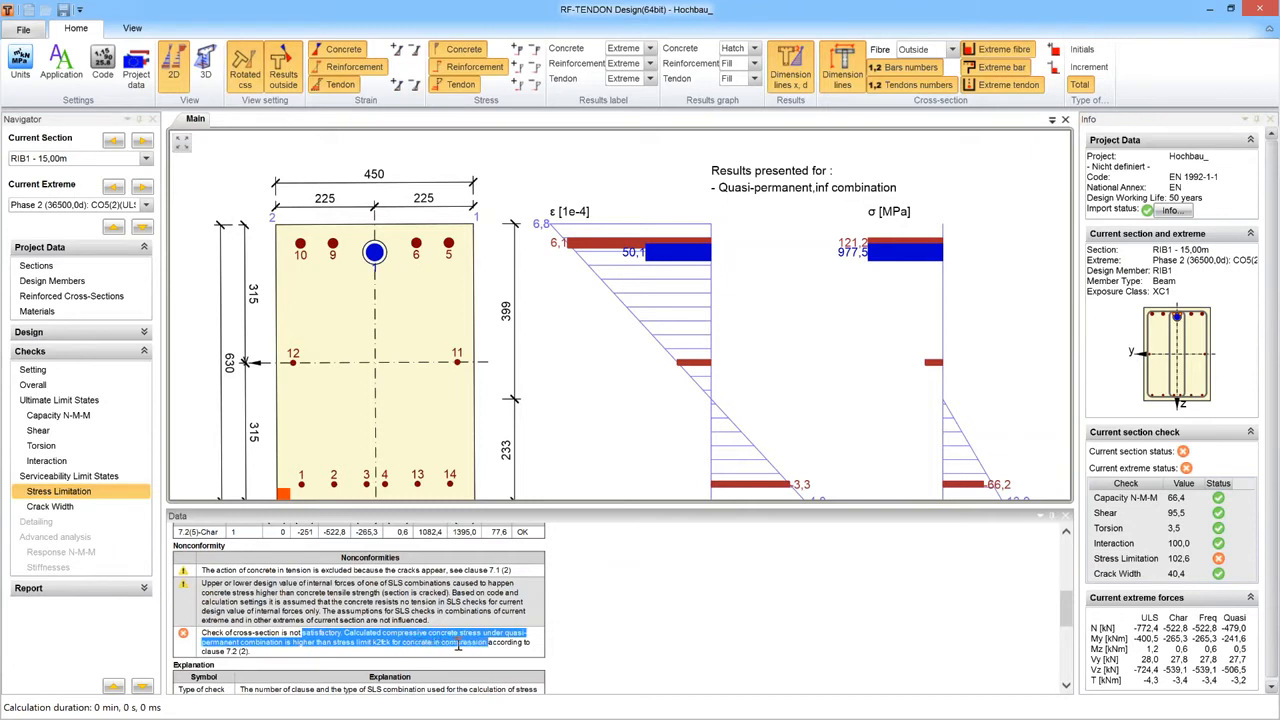
{"action": "left_click", "coordinate": [766, 625]}
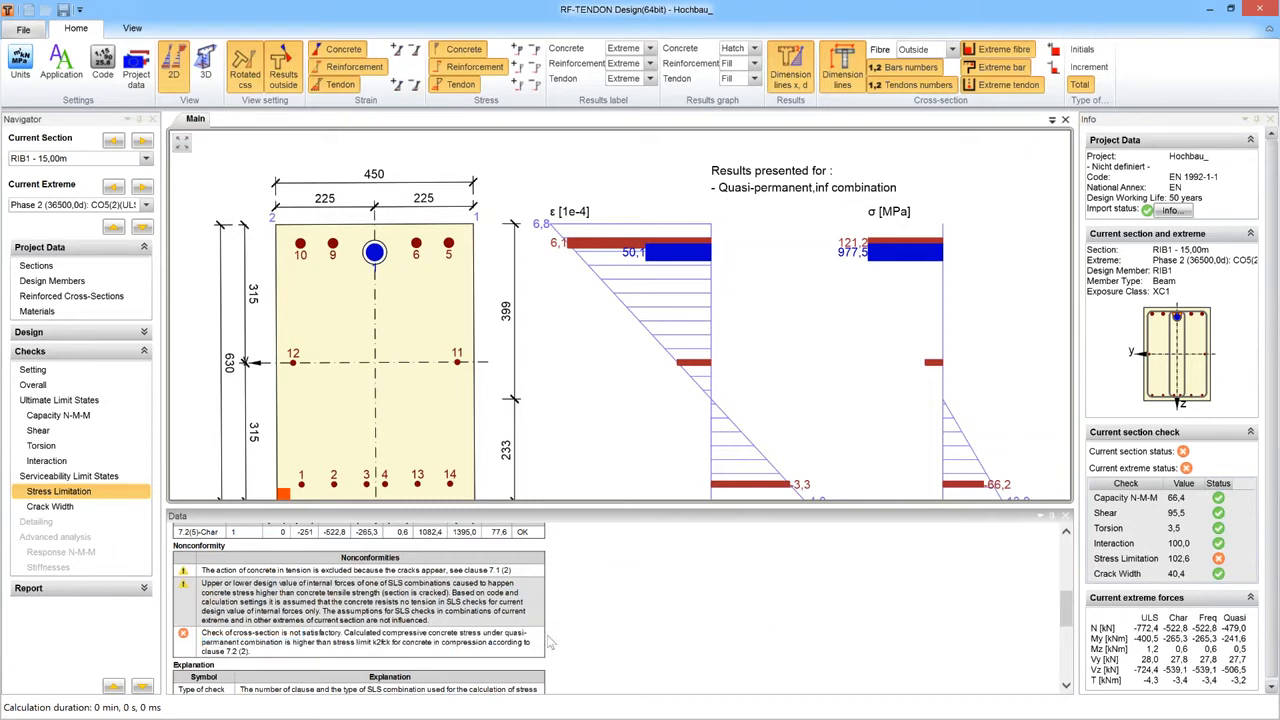
{"action": "double_click", "coordinate": [377, 643]}
{"action": "left_click_drag", "start_coordinate": [656, 510], "coordinate": [656, 551]}
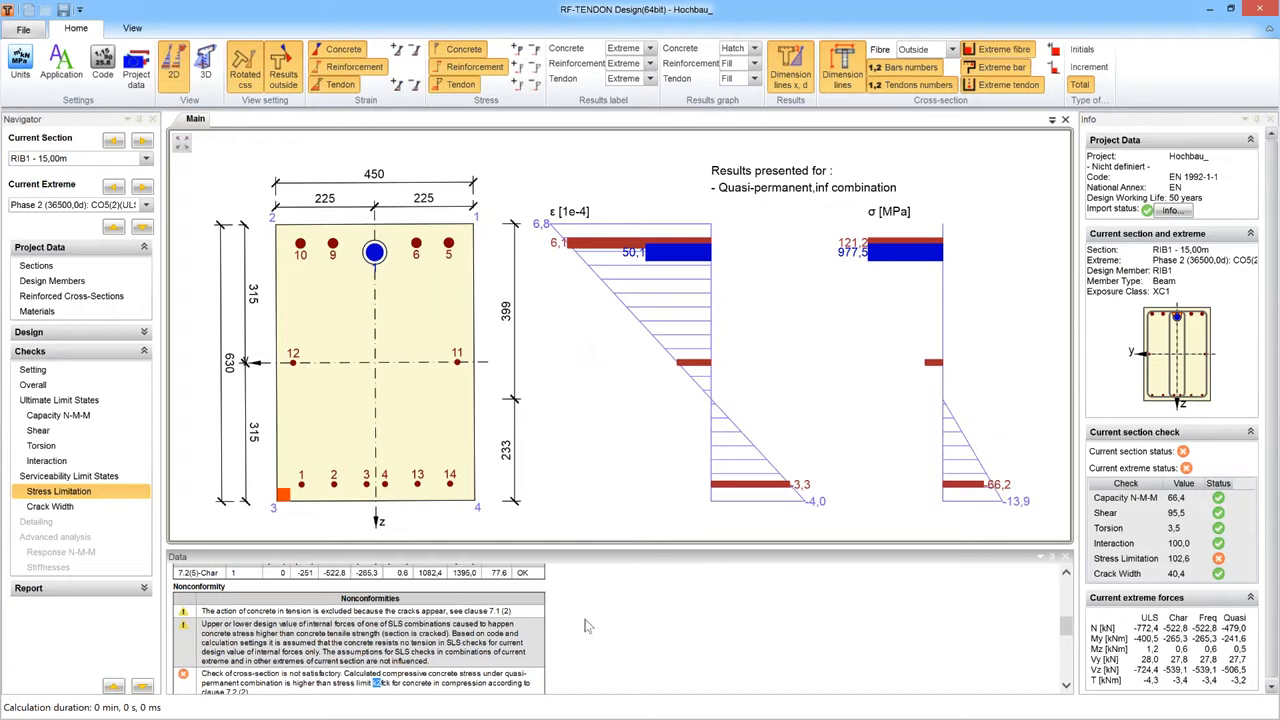
{"action": "scroll", "coordinate": [645, 607], "scroll_direction": "up", "scroll_amount": 3}
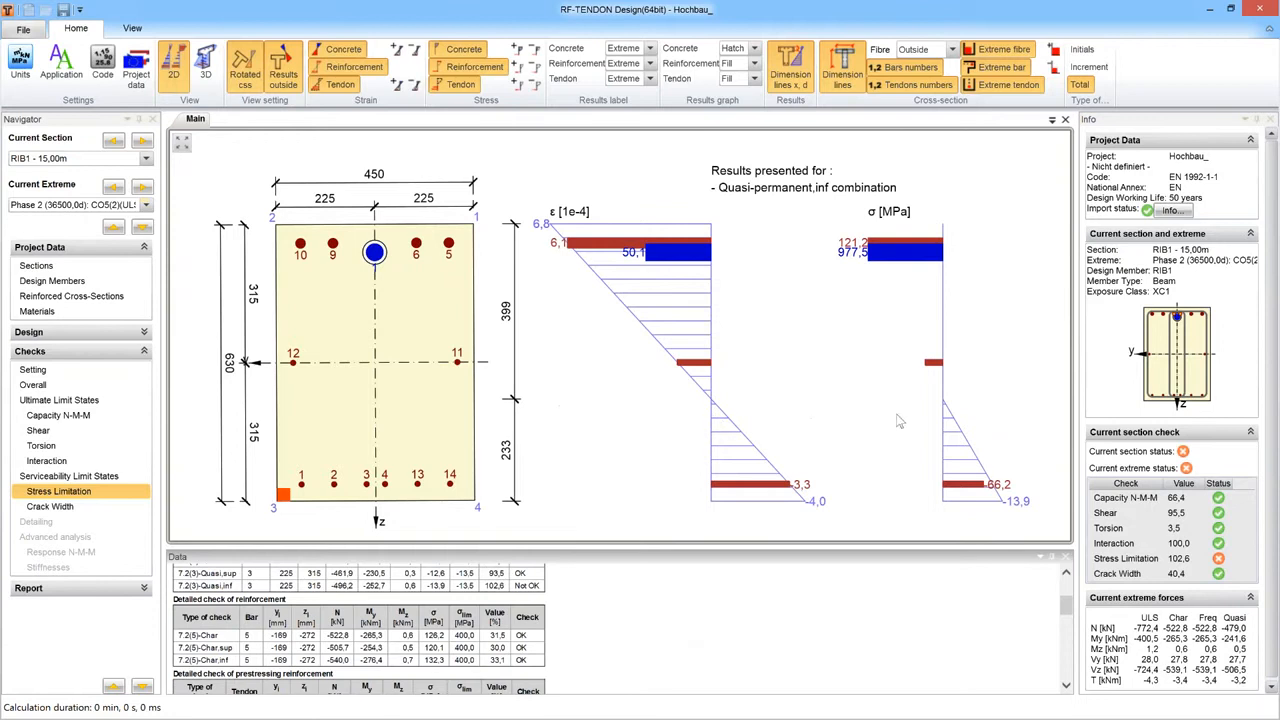
Show the reinforcement of RIB1 - 15,00m, select the bottom bar layer and make the whole layer table and cross-section visible.
{"action": "left_click", "coordinate": [1150, 560]}
{"action": "mouse_move", "coordinate": [337, 489]}
{"action": "left_click", "coordinate": [70, 296]}
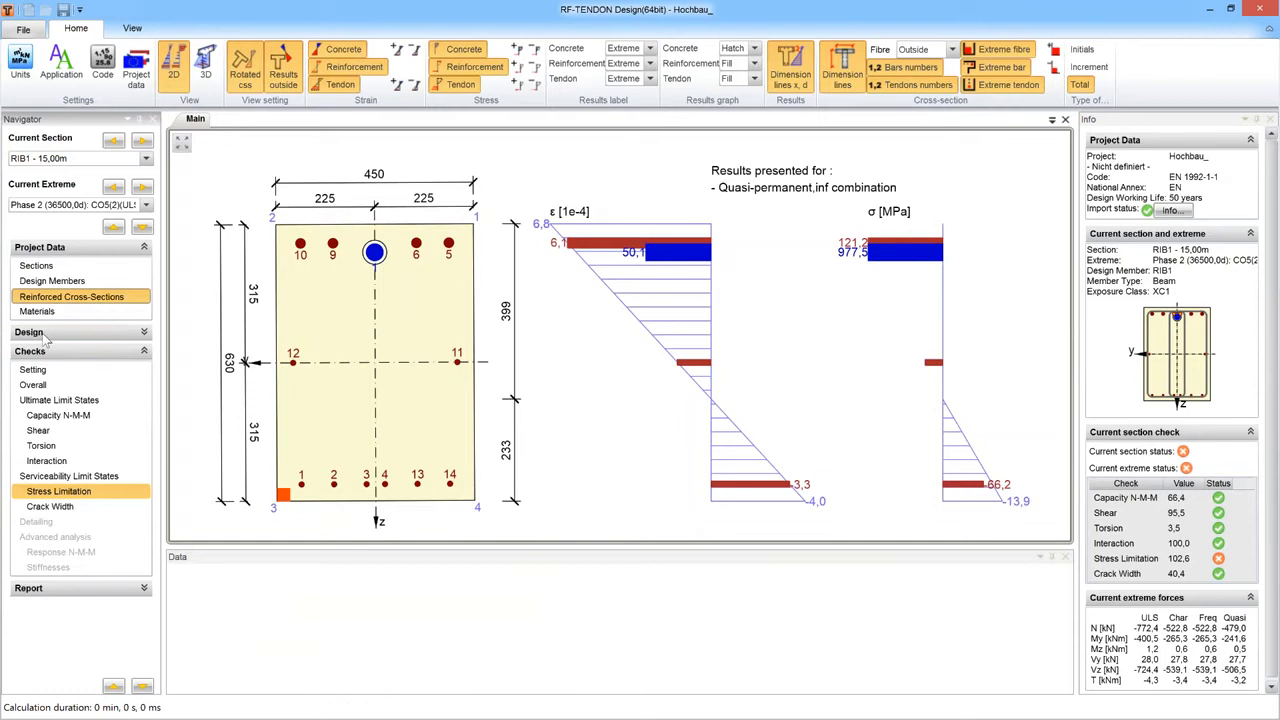
{"action": "left_click", "coordinate": [30, 332]}
{"action": "left_click", "coordinate": [62, 427]}
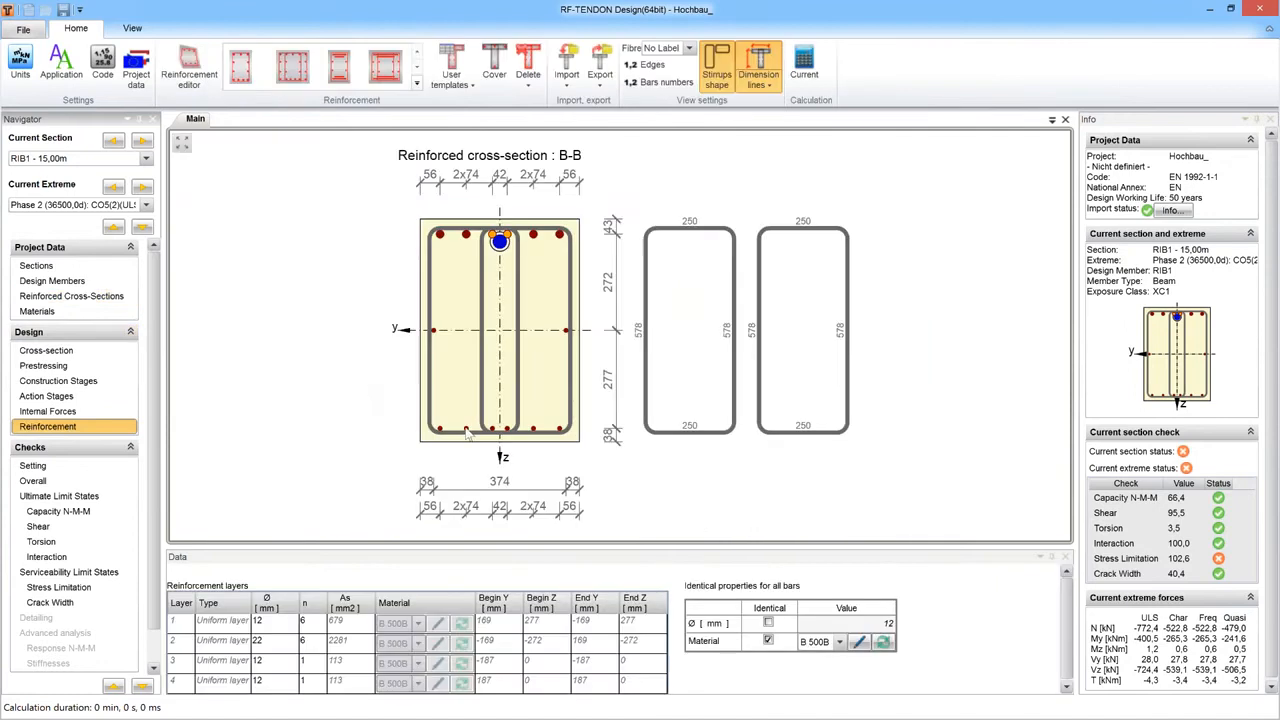
{"action": "left_click", "coordinate": [467, 432]}
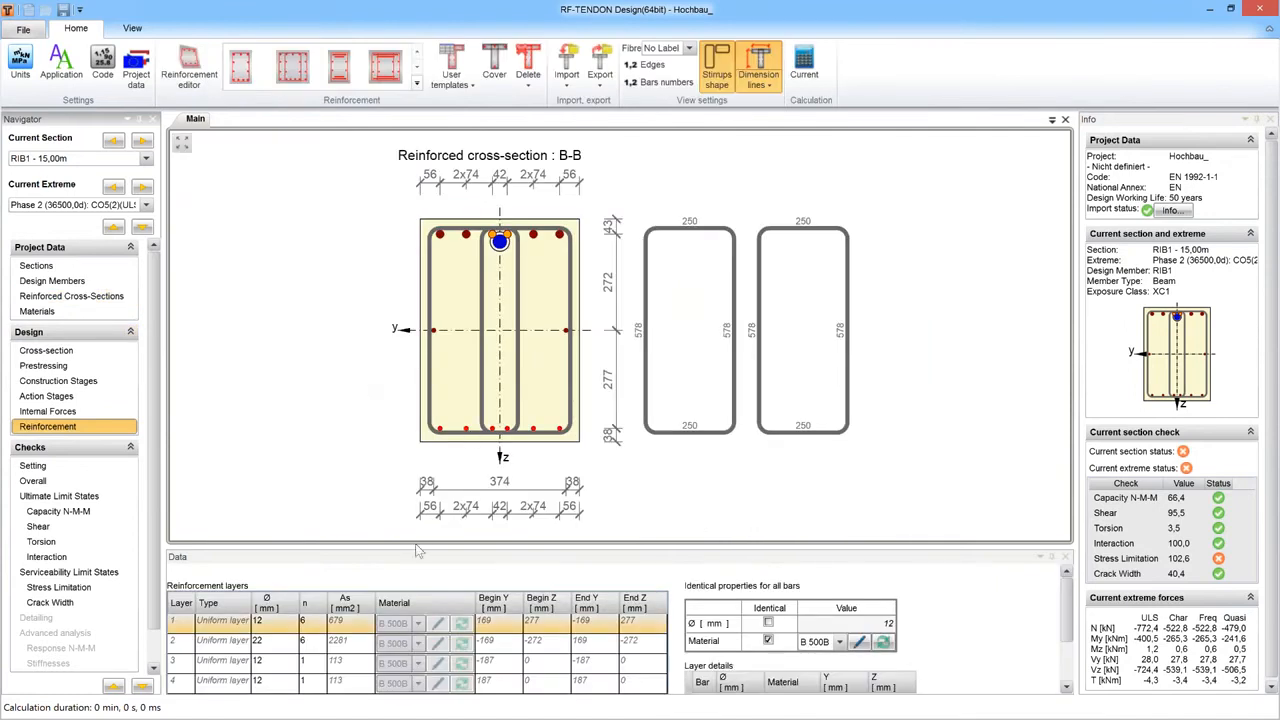
{"action": "left_click_drag", "start_coordinate": [418, 548], "coordinate": [432, 478]}
{"action": "right_click", "coordinate": [305, 256]}
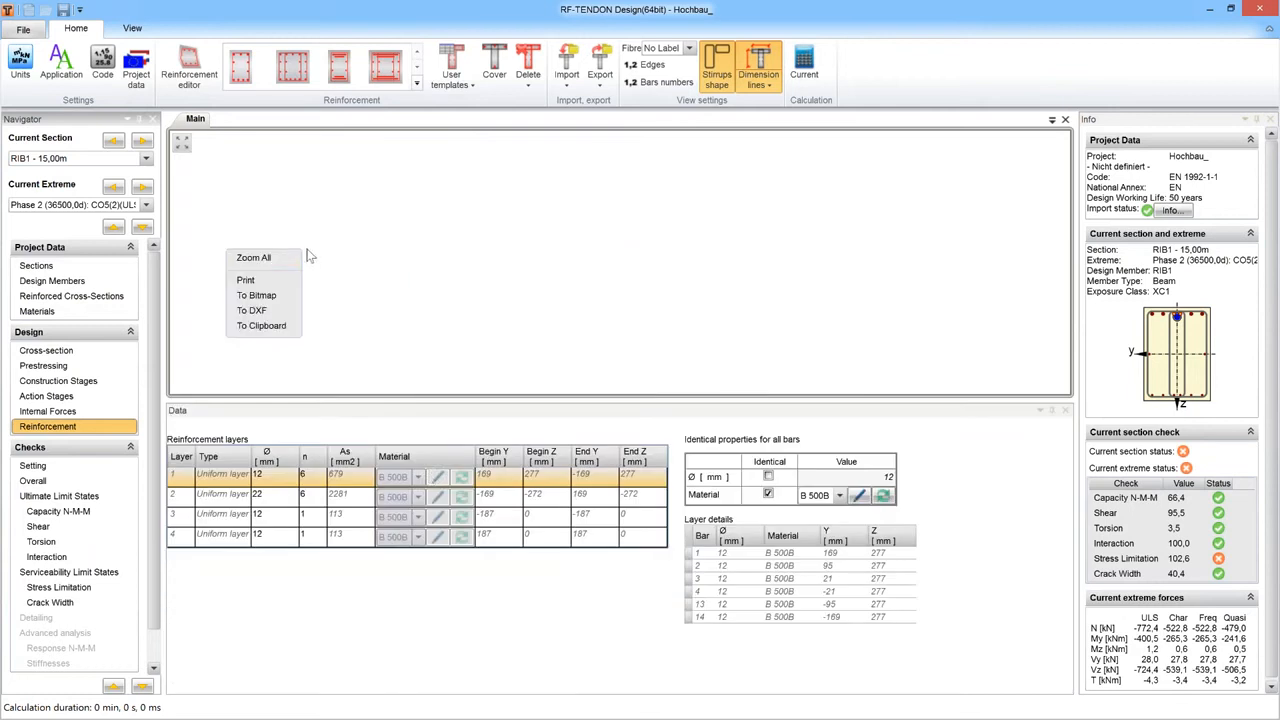
{"action": "left_click", "coordinate": [278, 257]}
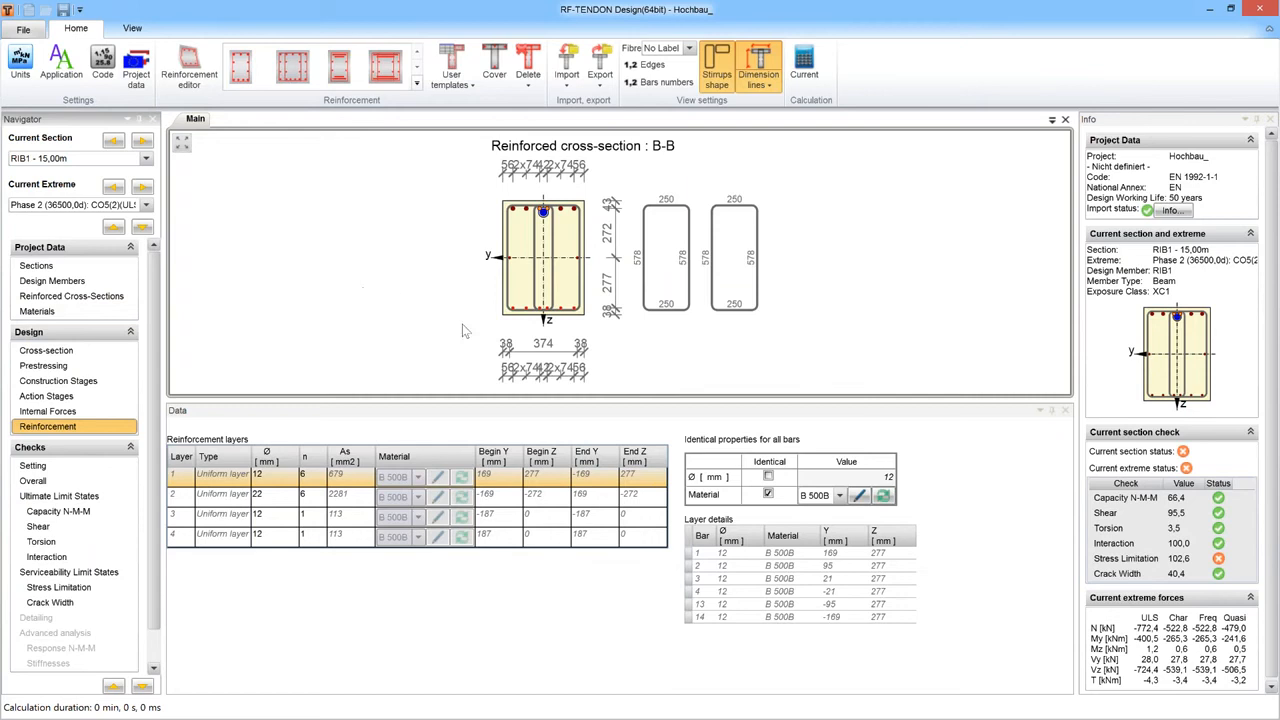
Set the bar diameter of the bottom reinforcement layer to 14 mm and recalculate the current section.
{"action": "left_click", "coordinate": [278, 476]}
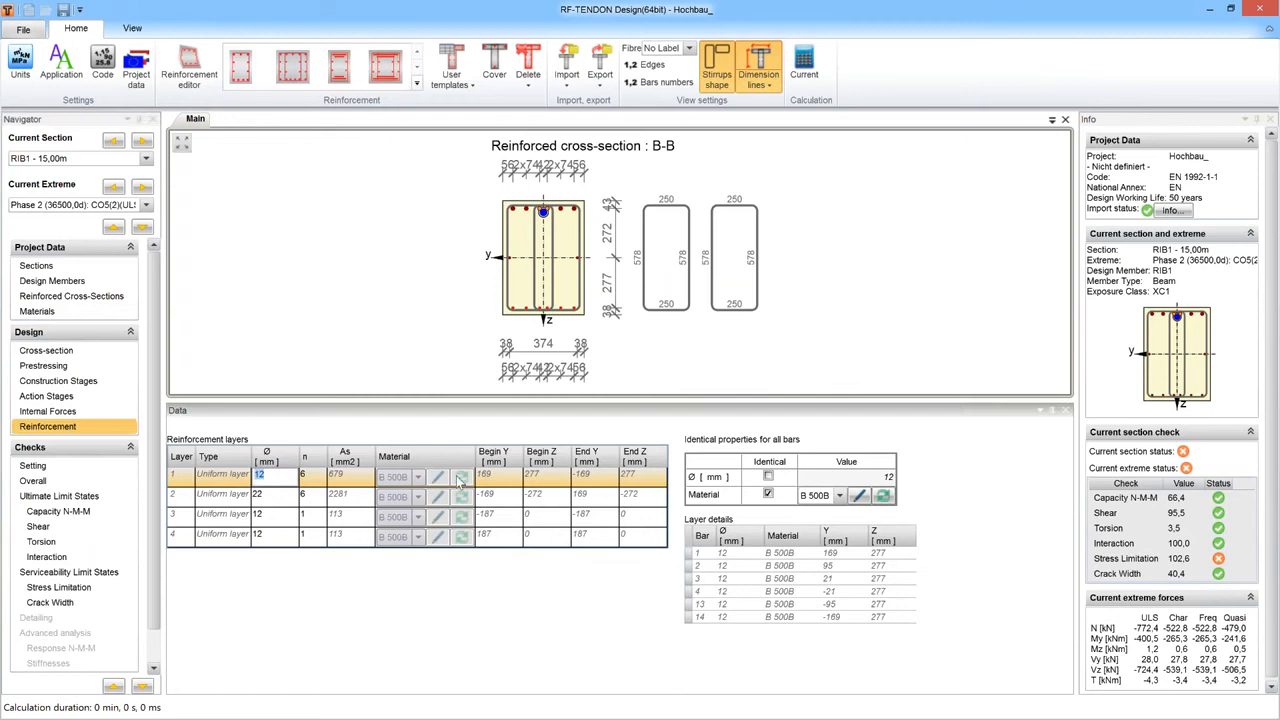
{"action": "type", "text": "14"}
{"action": "key", "text": "Return"}
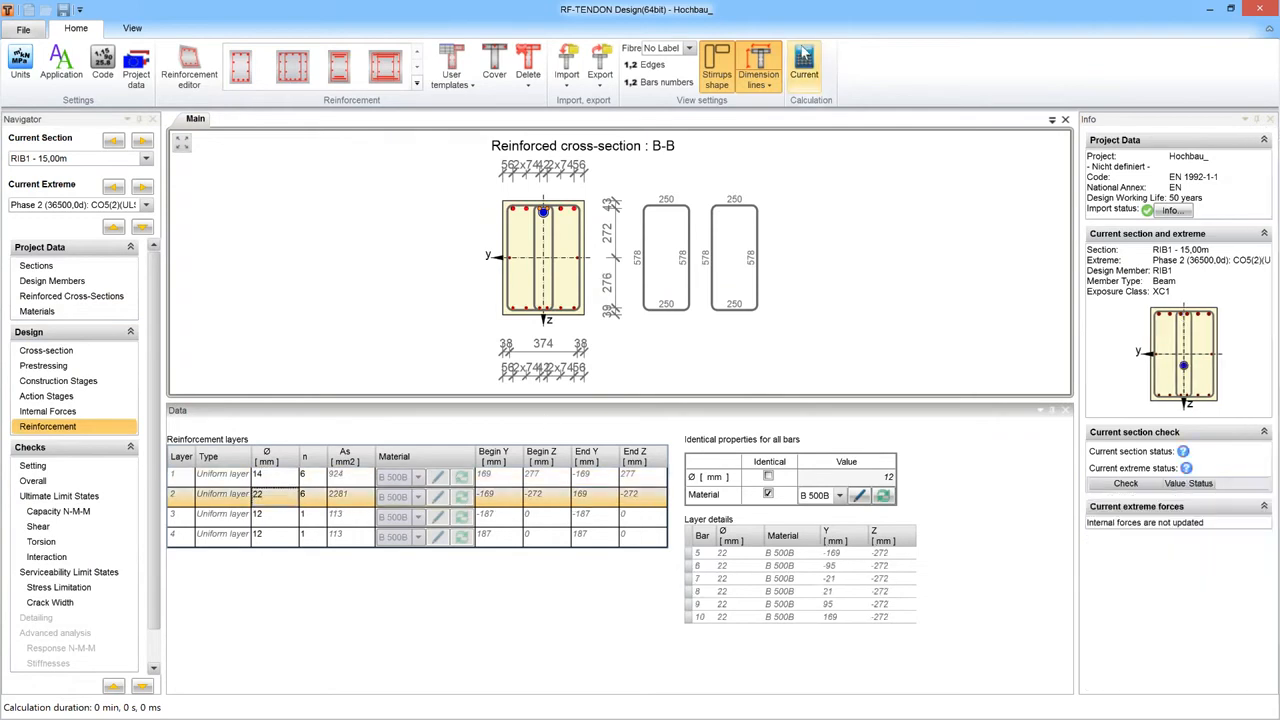
{"action": "left_click", "coordinate": [805, 58]}
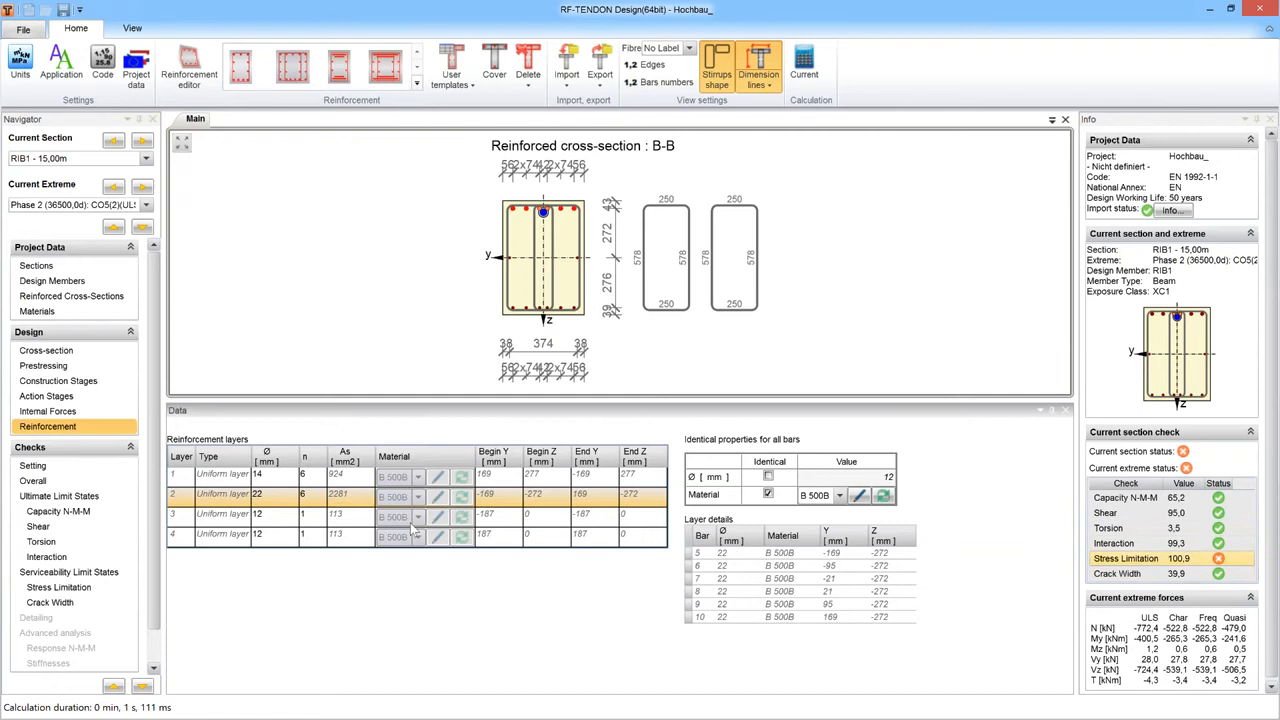
Set the bar diameter of the bottom reinforcement layer to 16 mm and recalculate the current section.
{"action": "left_click", "coordinate": [291, 475]}
{"action": "left_click", "coordinate": [291, 475]}
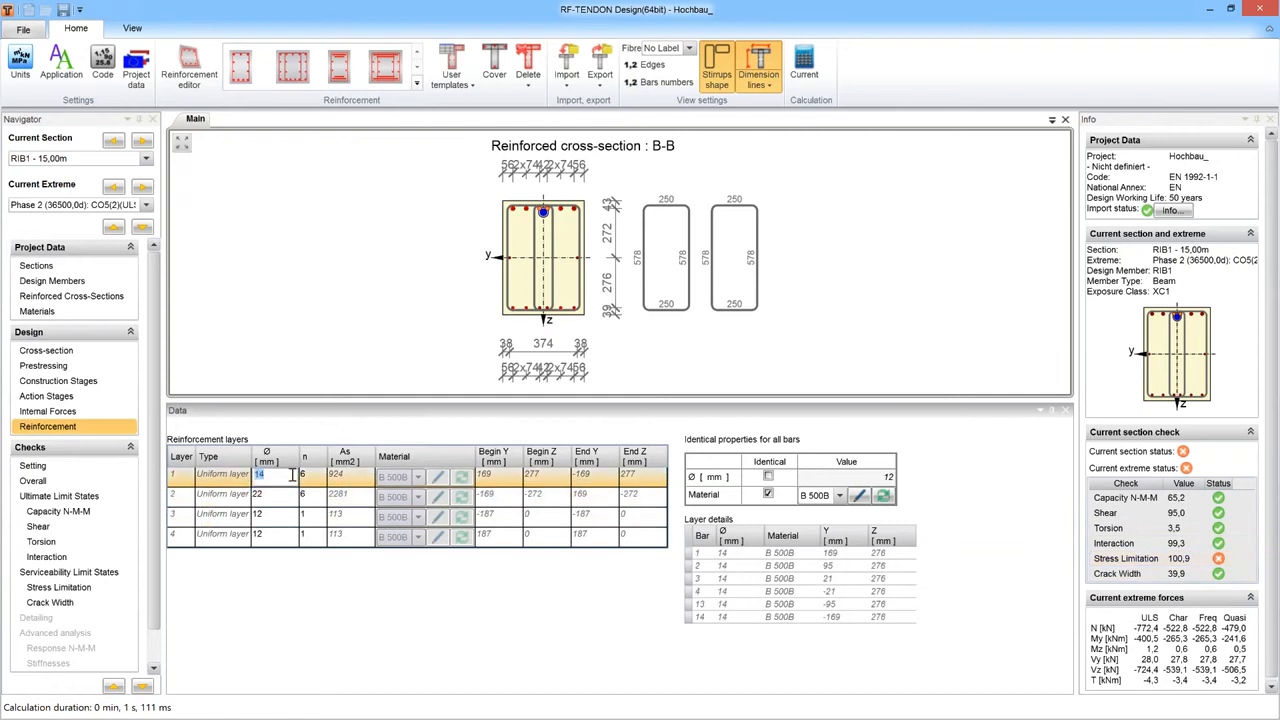
{"action": "type", "text": "1"}
{"action": "key", "text": "Return"}
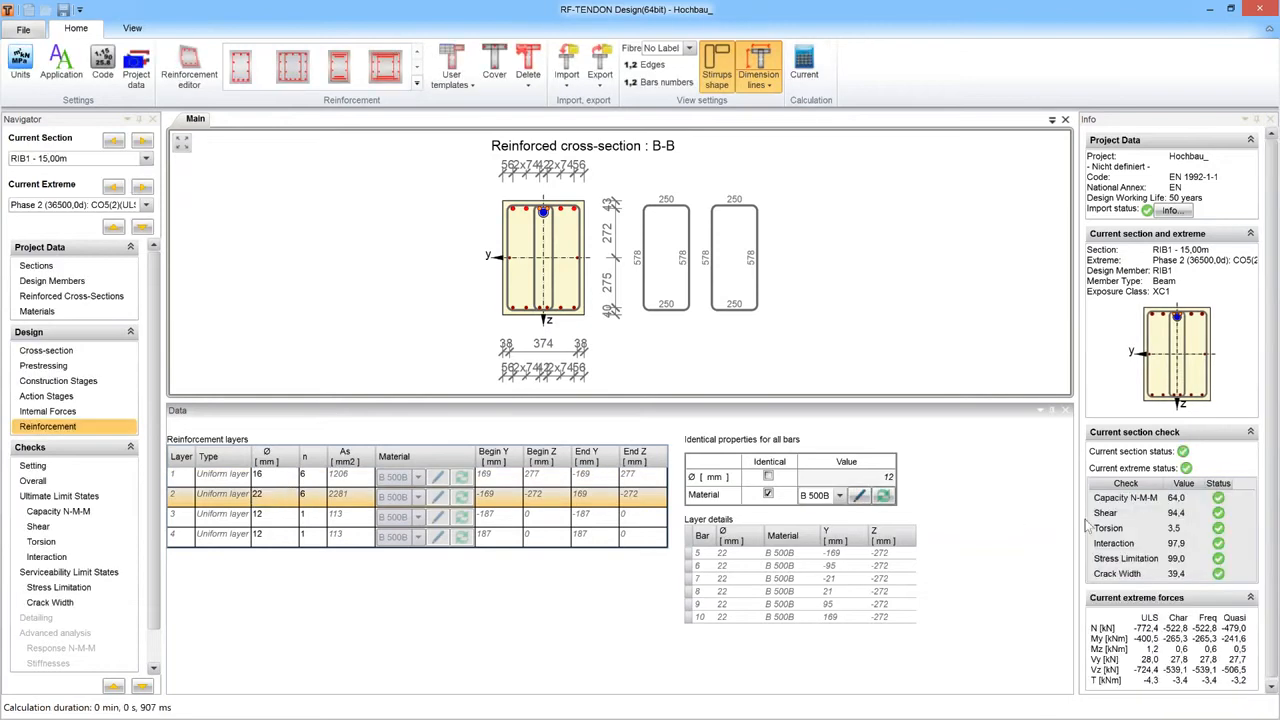
Return to the section overview of RIB1, recalculate all sections and give the section list more room.
{"action": "left_click", "coordinate": [38, 266]}
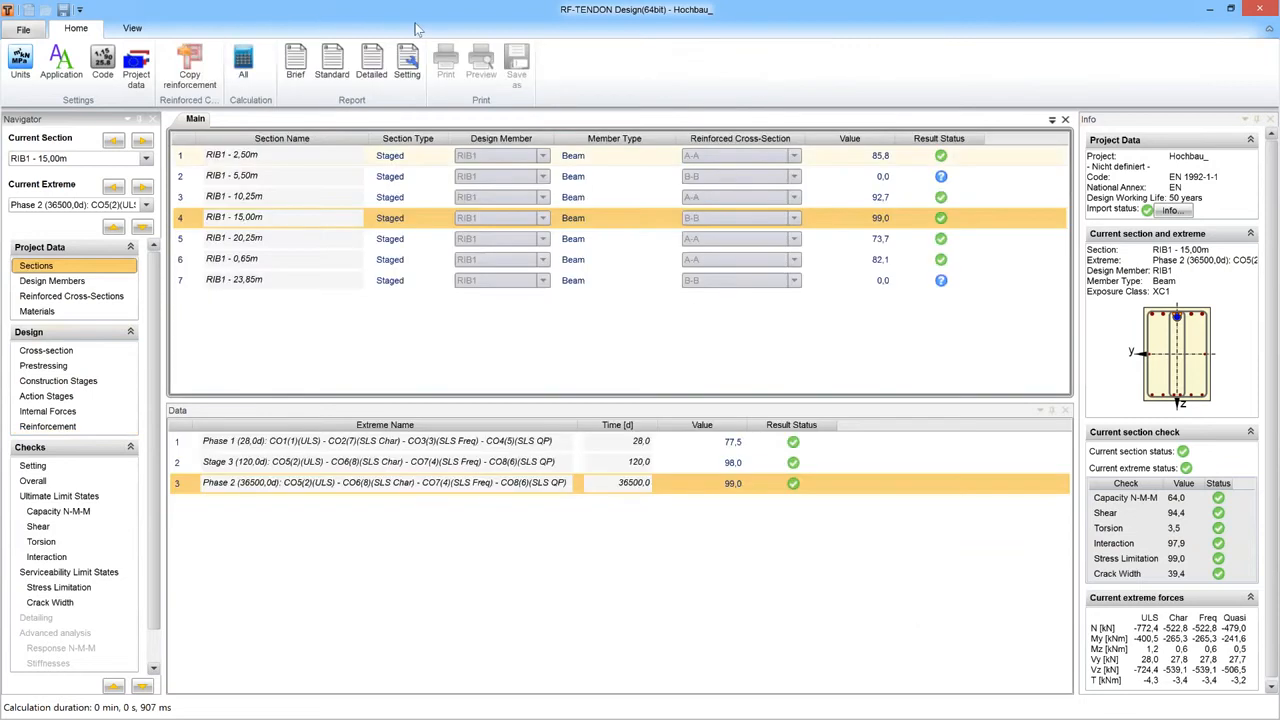
{"action": "left_click", "coordinate": [243, 66]}
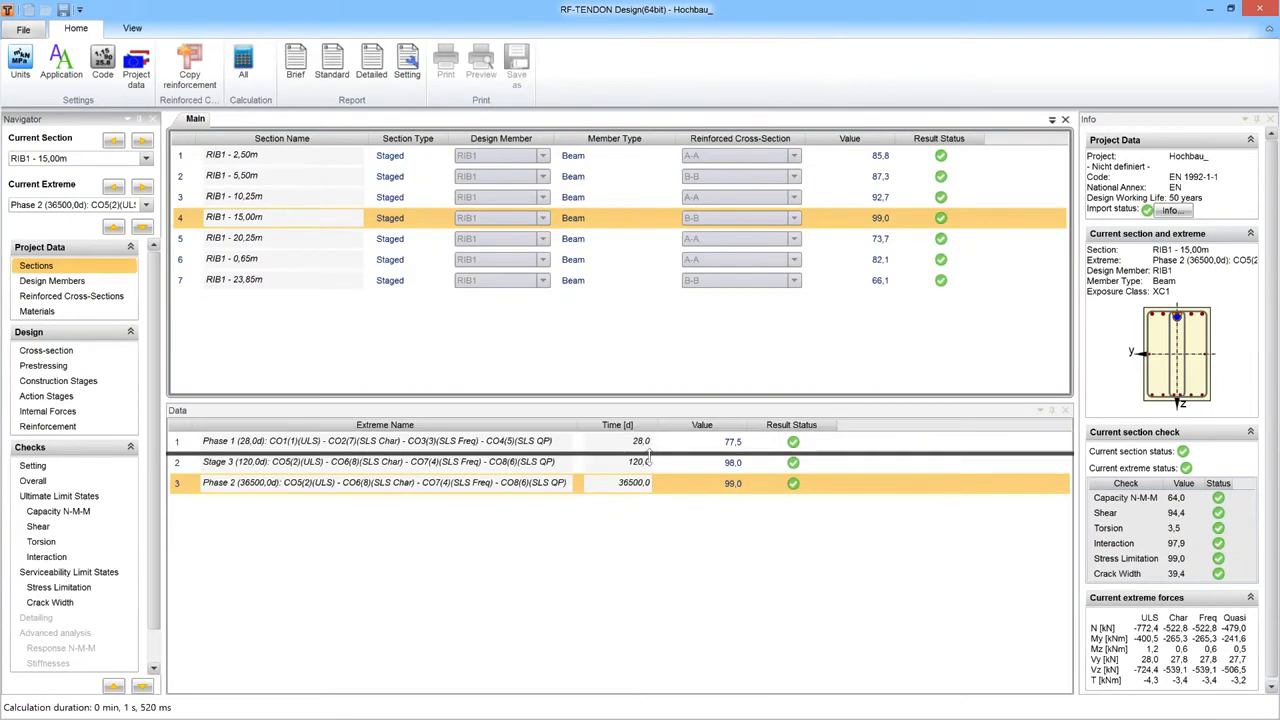
{"action": "left_click_drag", "start_coordinate": [648, 458], "coordinate": [645, 516]}
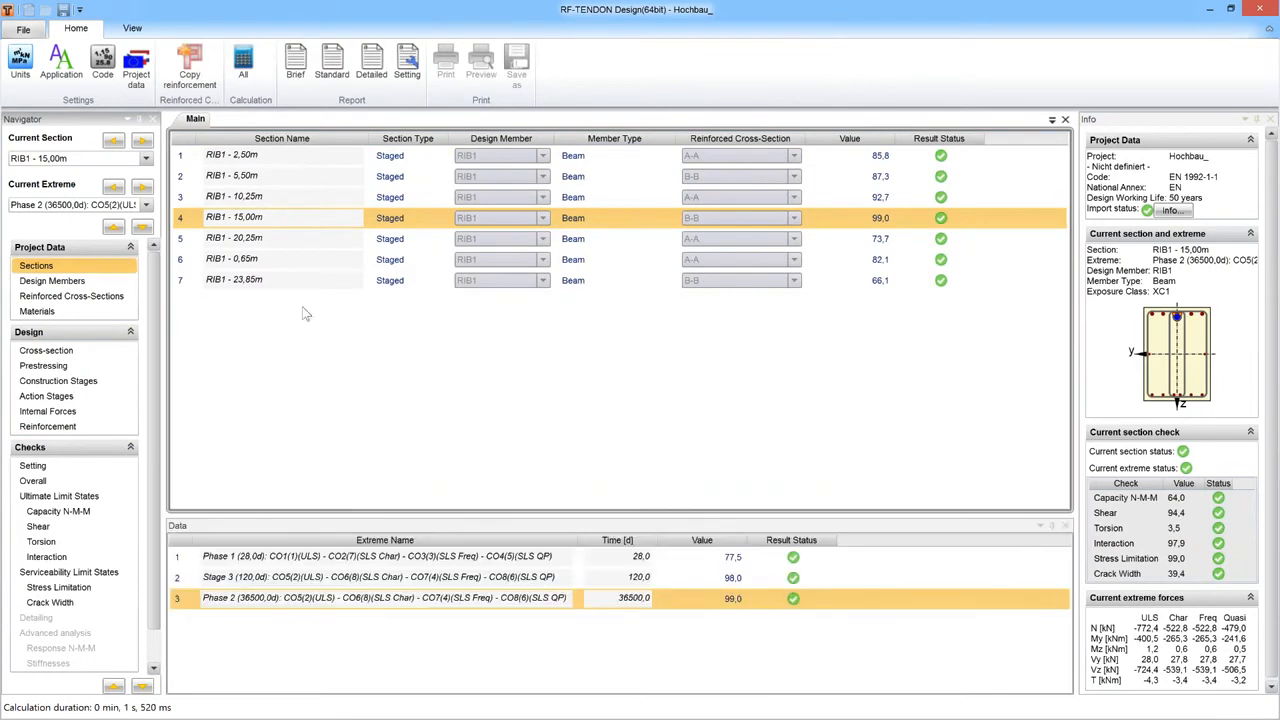
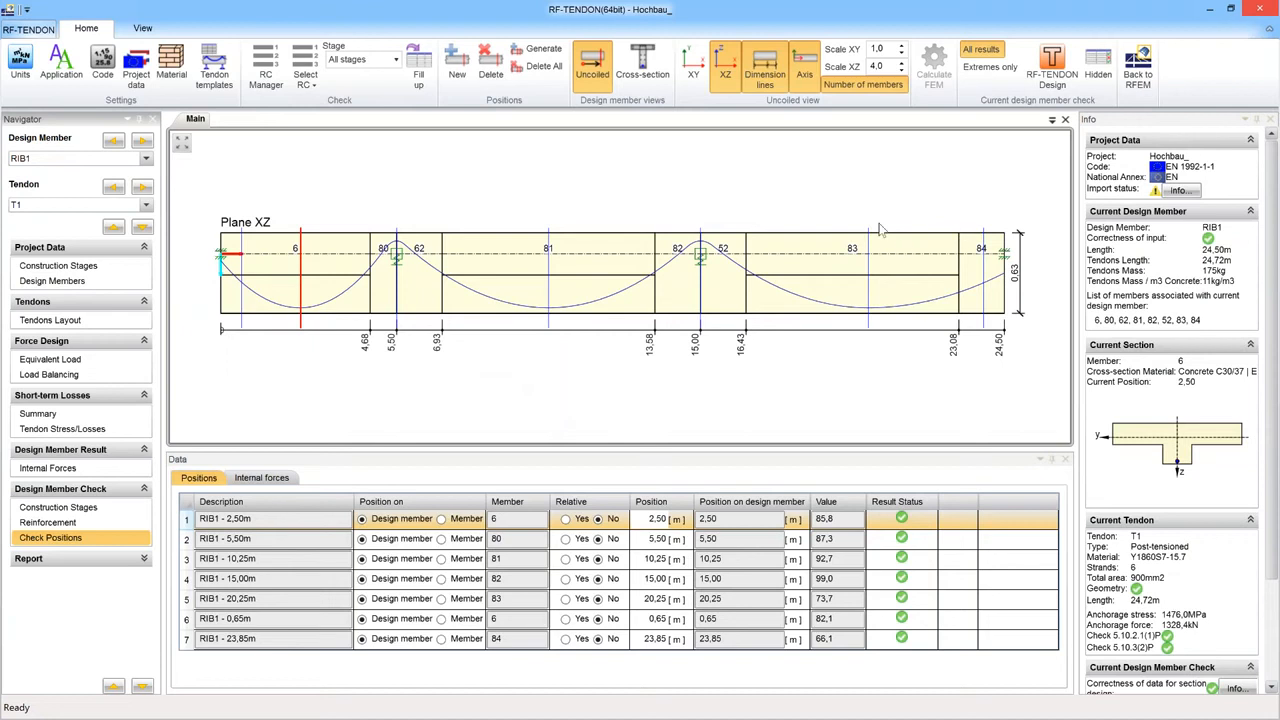
Switch to the PowerPoint presentation Webinar_Tendon_Introduction.
{"action": "key", "text": "alt+Tab"}
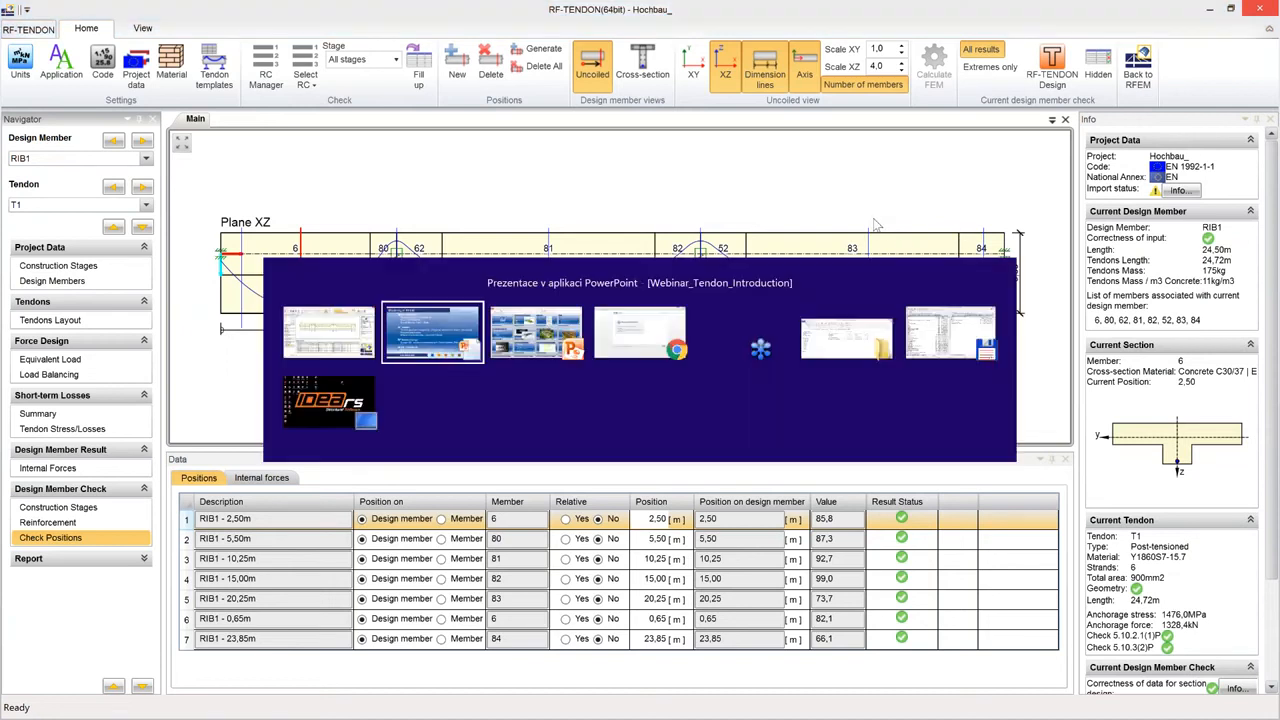